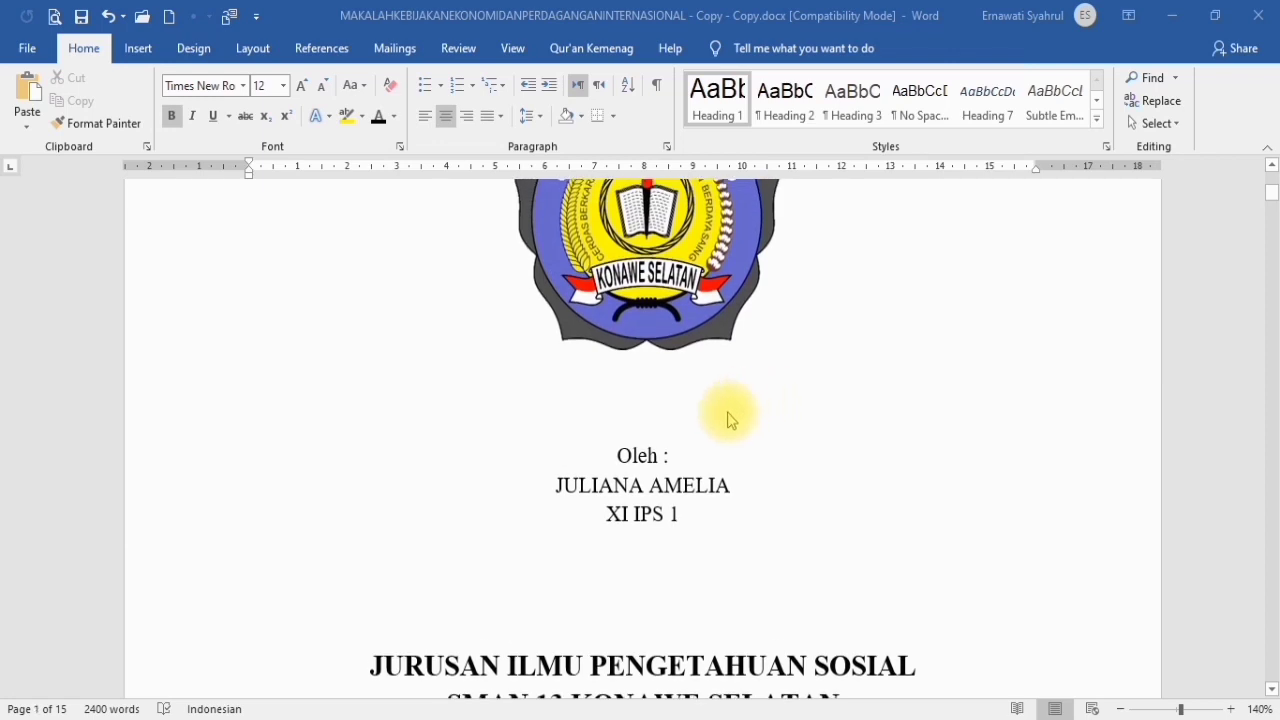
Review the paper's structure from the cover through the preface, contents page and chapters, and return to the cover
scroll(724, 414, "down", 10)
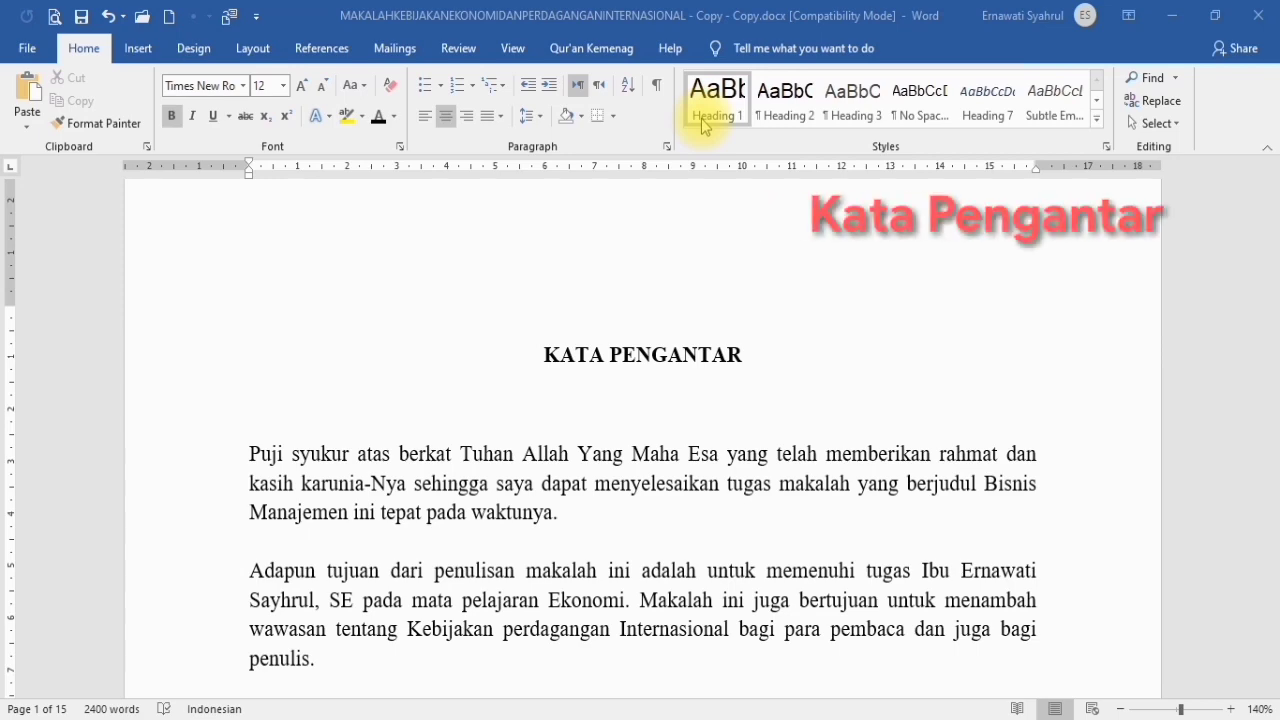
scroll(610, 350, "down", 10)
scroll(610, 362, "down", 8)
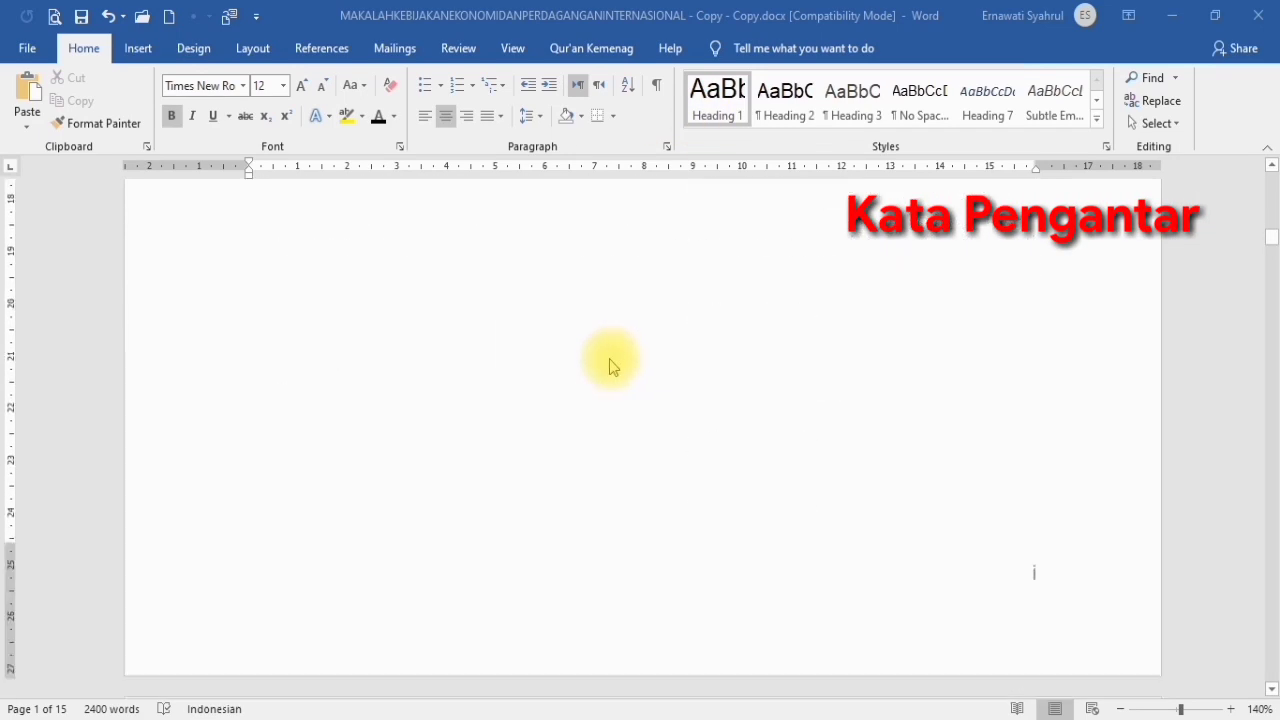
scroll(820, 430, "down", 3)
scroll(820, 430, "down", 8)
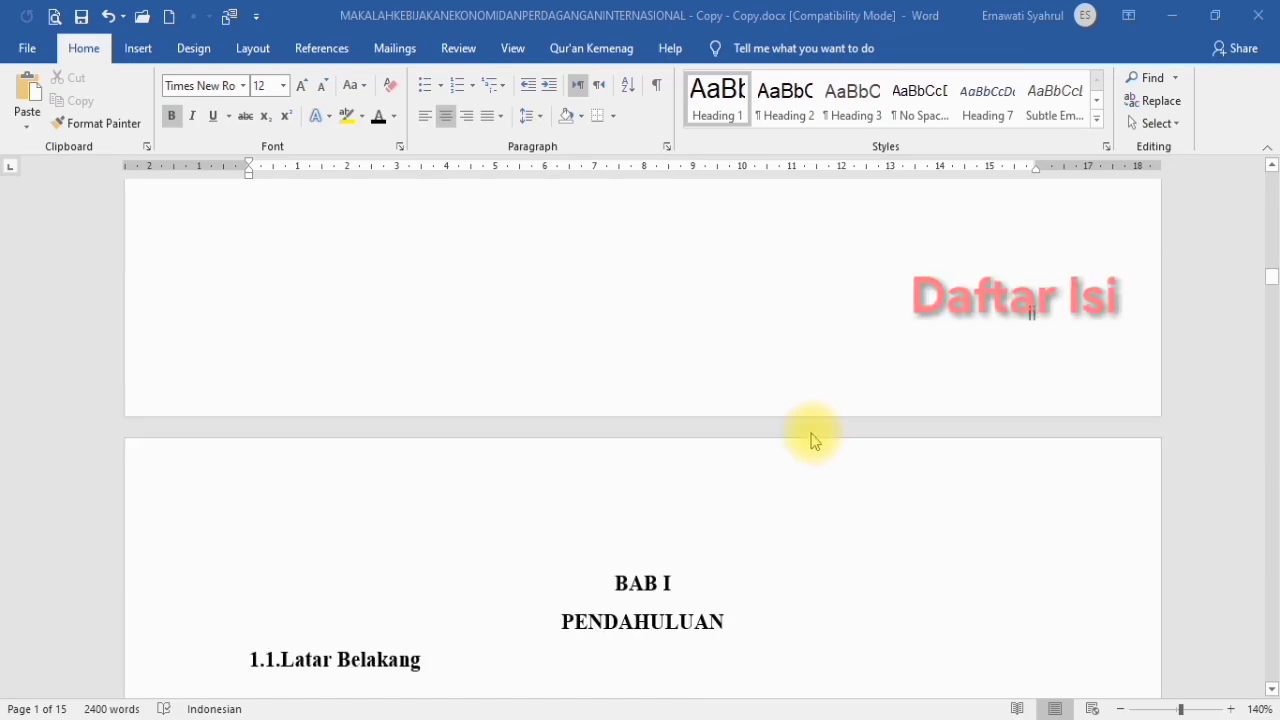
scroll(751, 334, "down", 4)
scroll(737, 393, "down", 15)
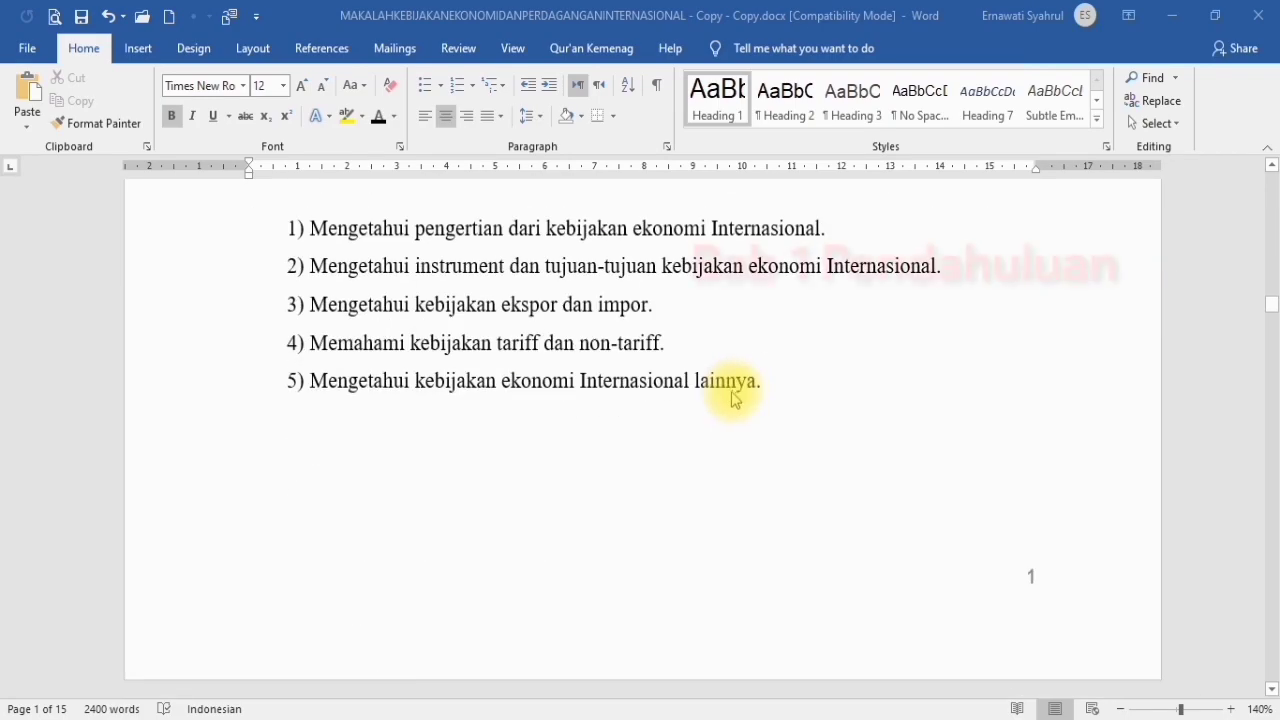
scroll(712, 421, "down", 12)
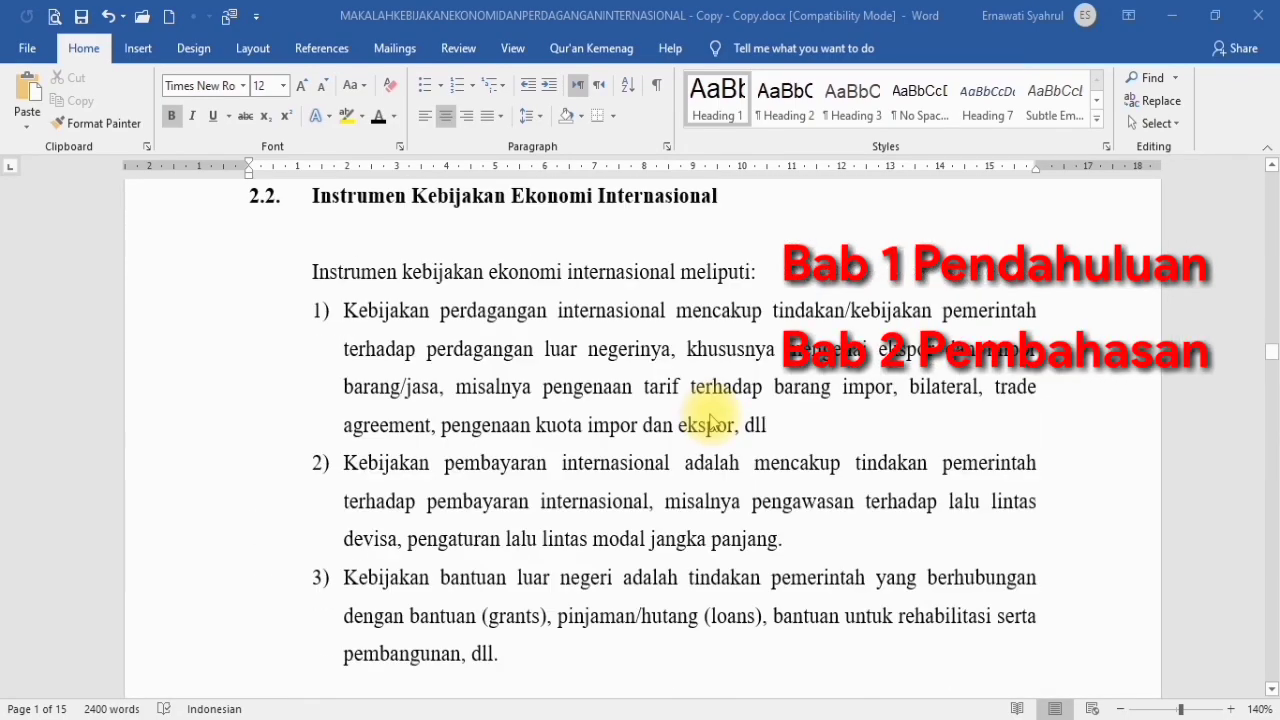
scroll(712, 421, "up", 4)
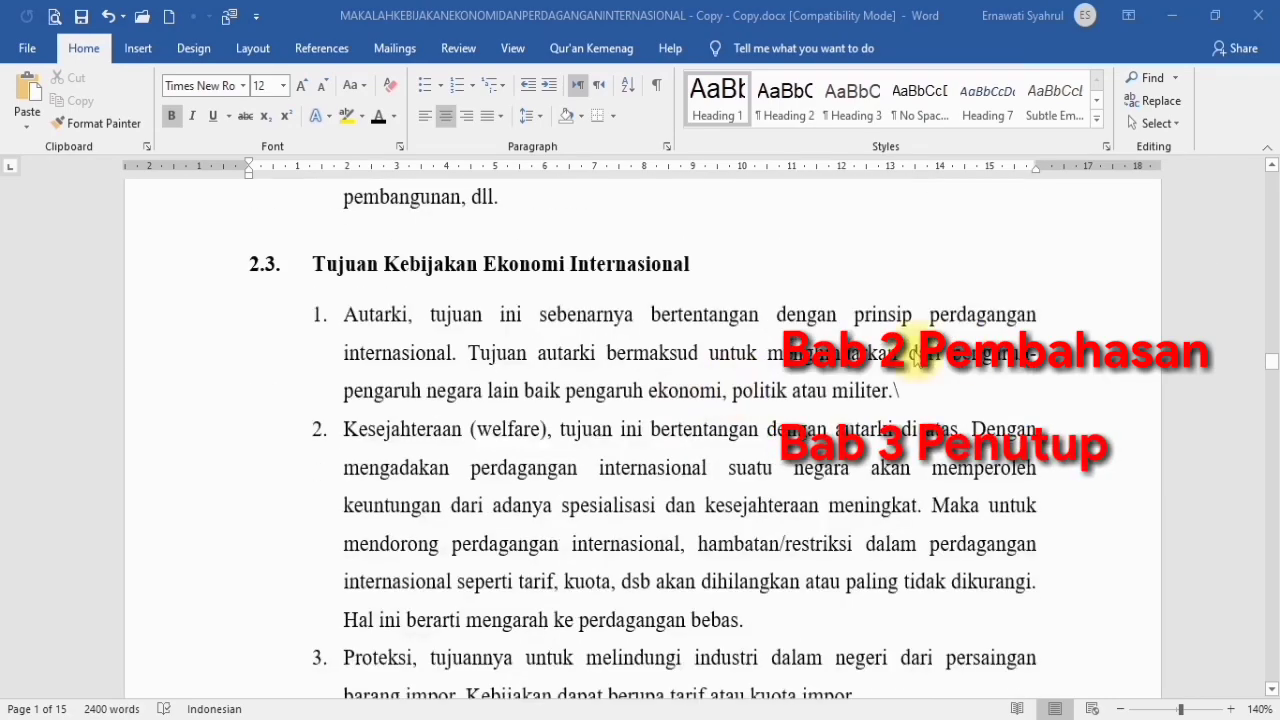
scroll(1100, 371, "down", 9)
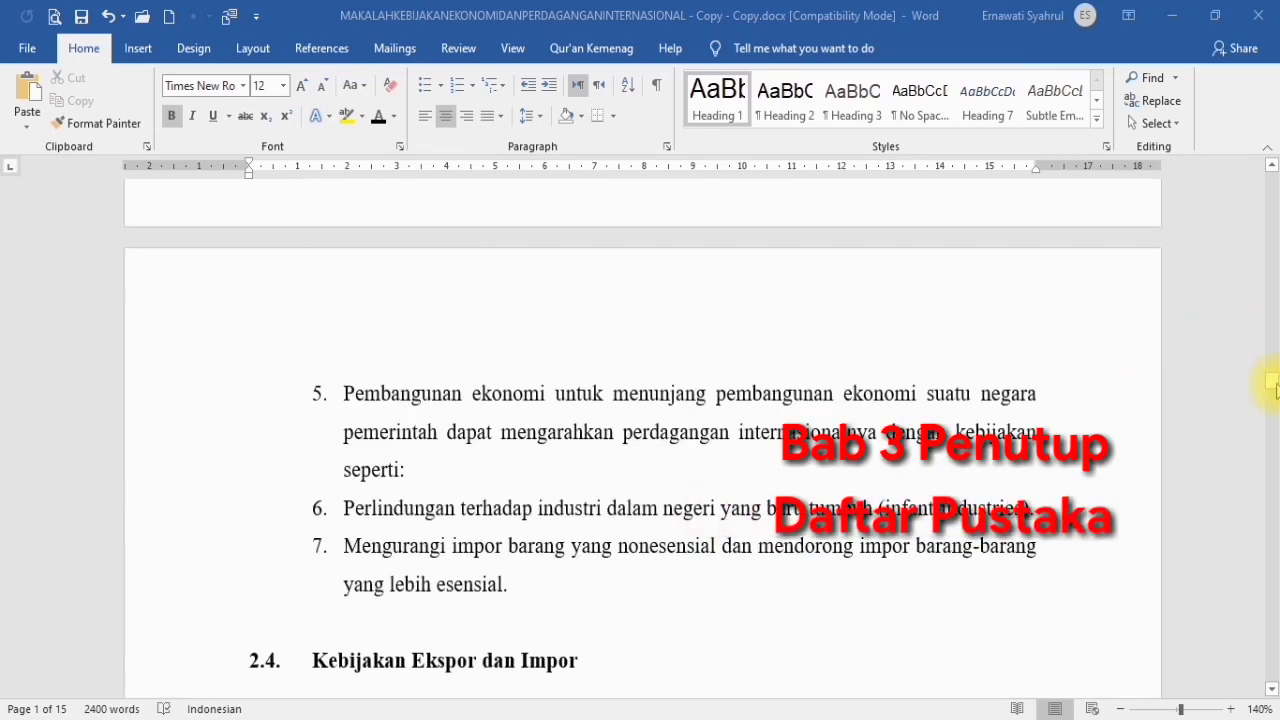
left_click_drag(1271, 380, 1271, 166)
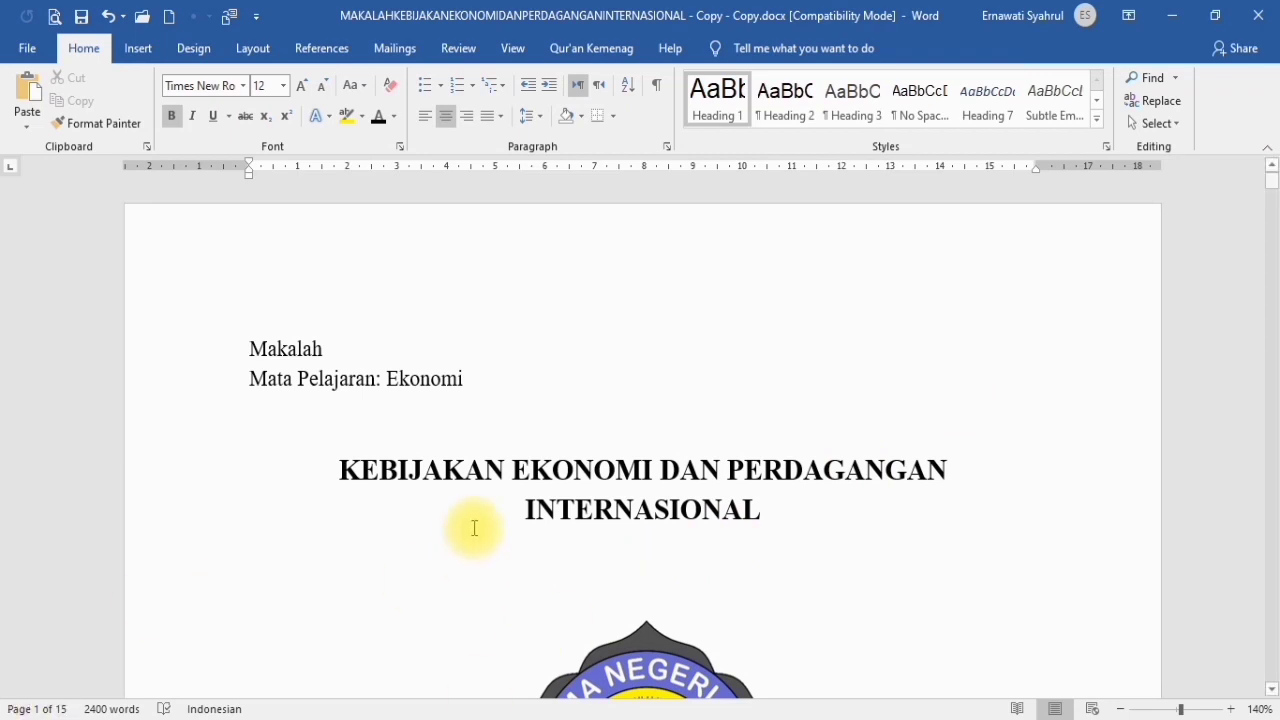
Apply the Heading 1 style to the KATA PENGANTAR title on page 2
scroll(468, 530, "down", 5)
scroll(468, 530, "down", 5)
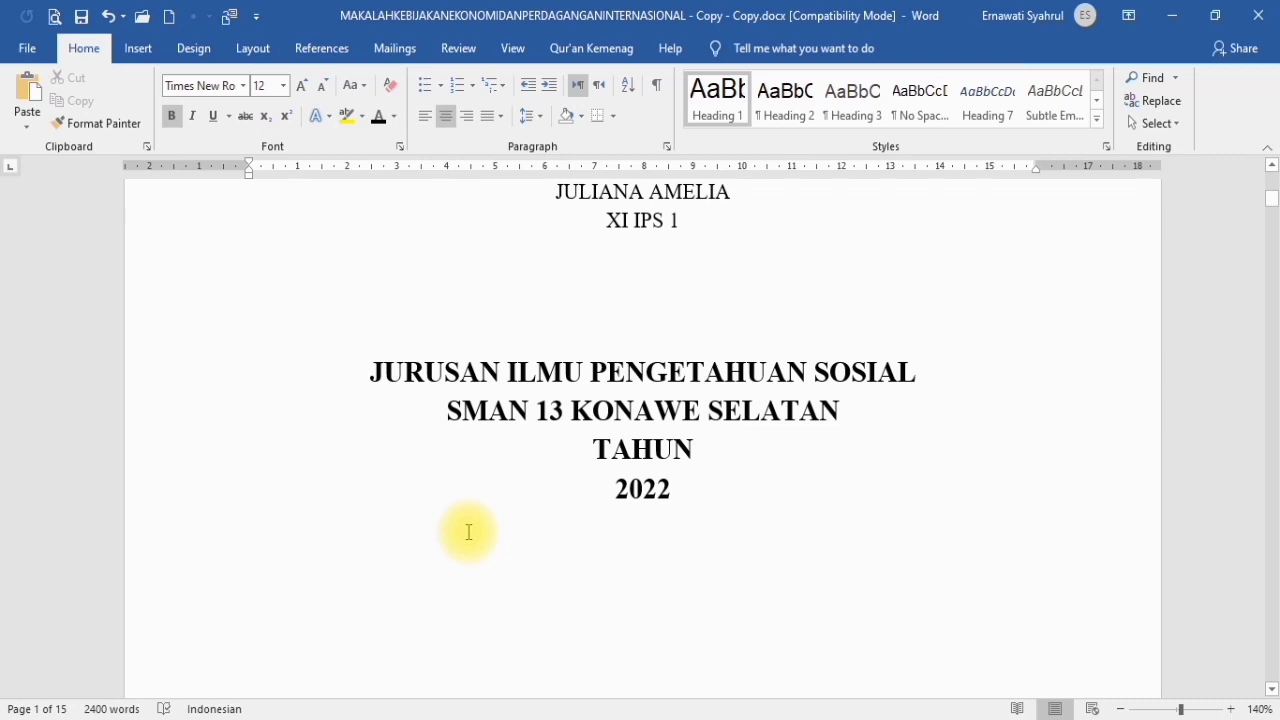
scroll(468, 531, "down", 5)
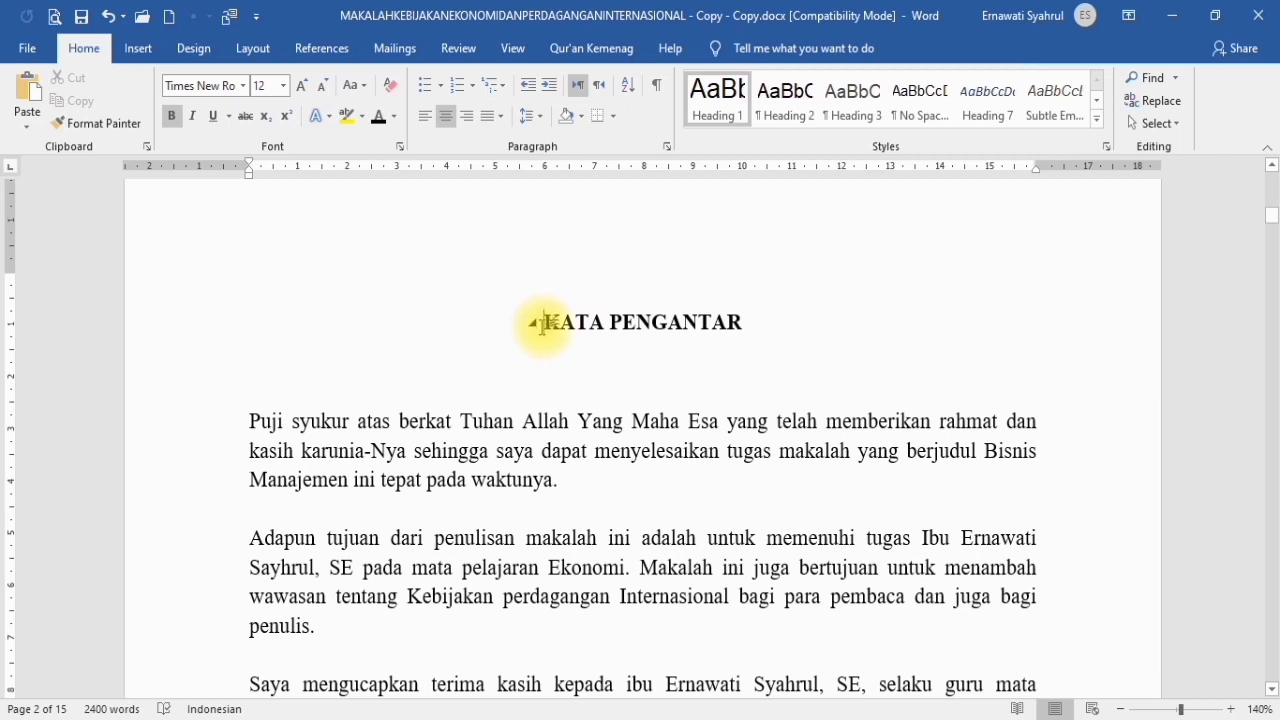
left_click_drag(543, 322, 768, 323)
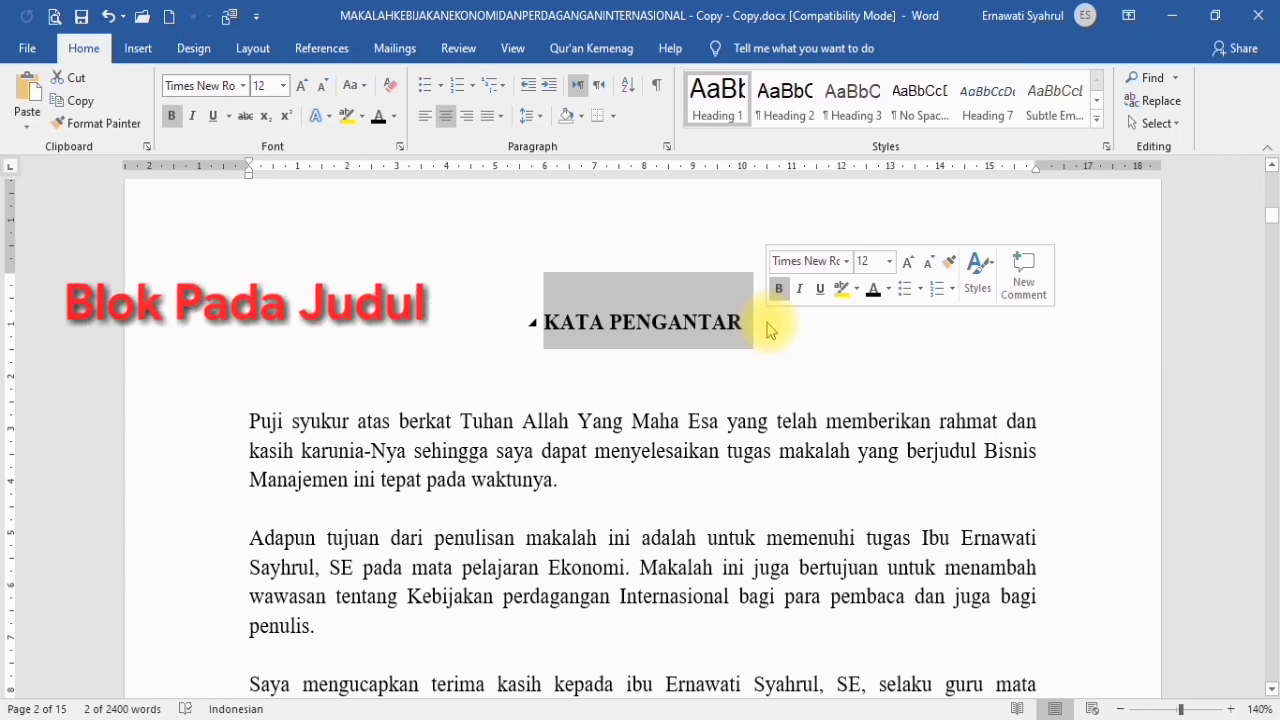
left_click(726, 107)
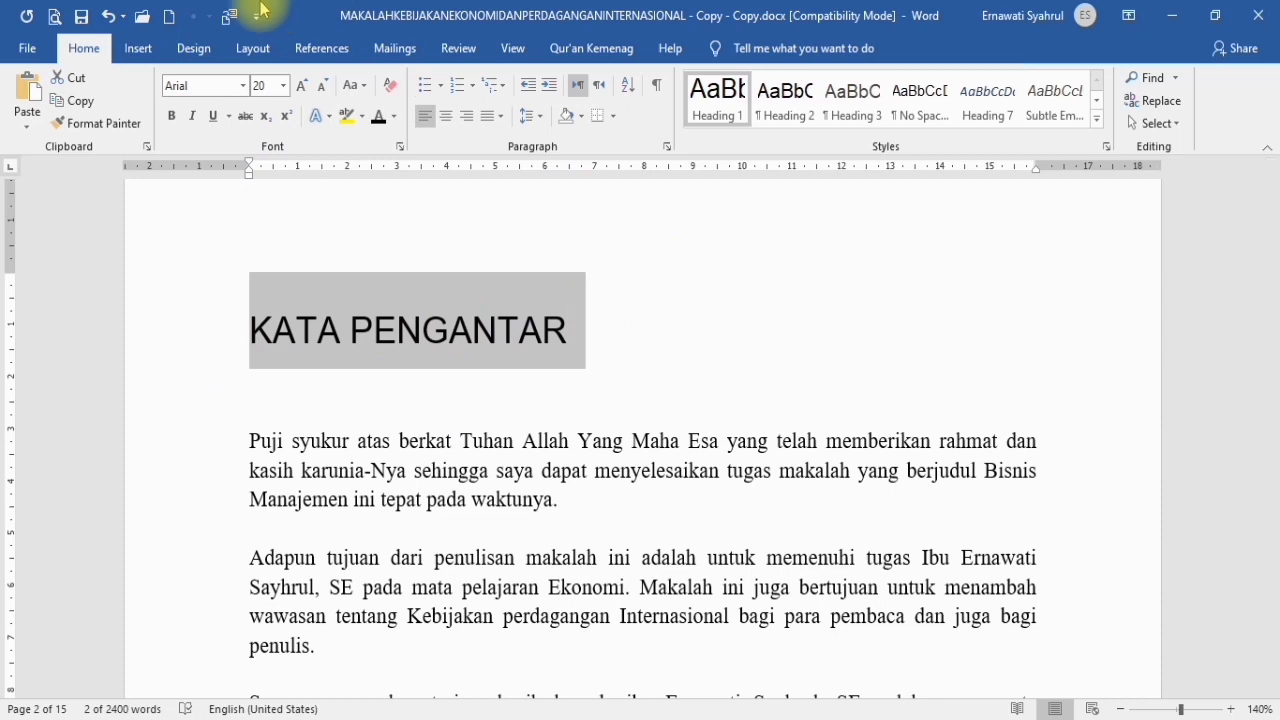
Format the KATA PENGANTAR heading in Times New Roman, size 14, bold and centred
left_click(242, 85)
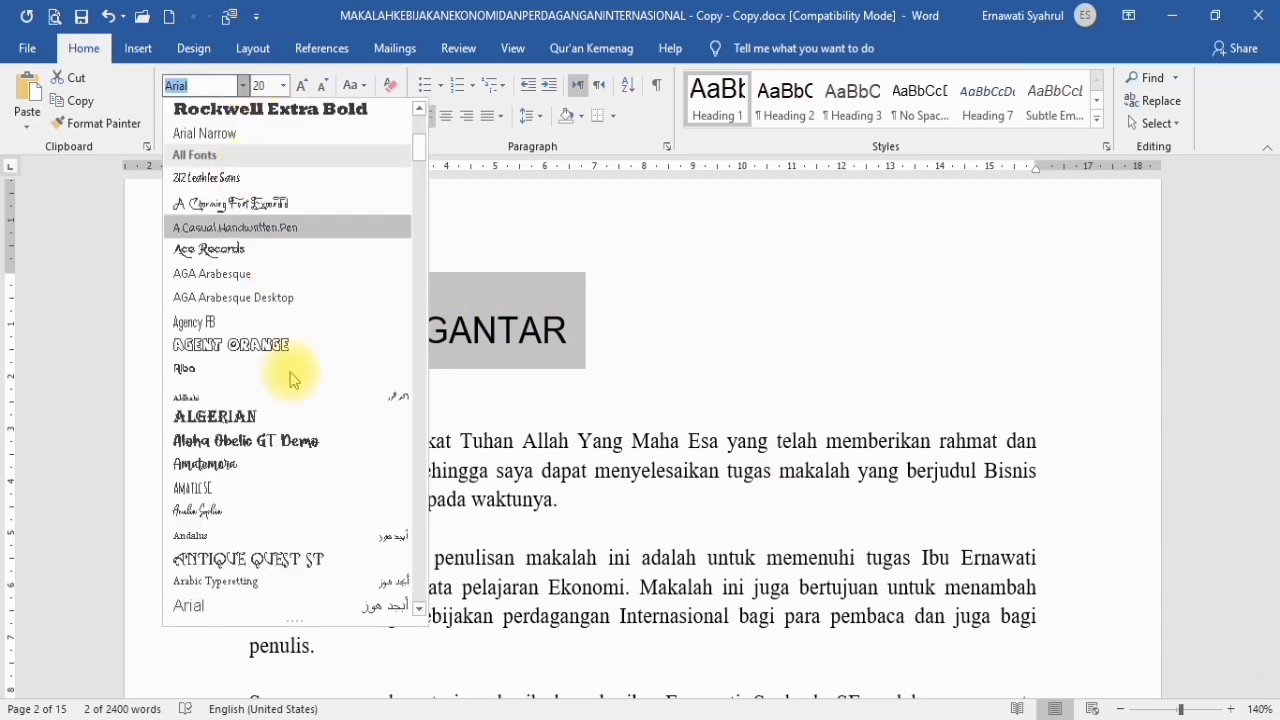
scroll(300, 300, "up", 3)
left_click(280, 184)
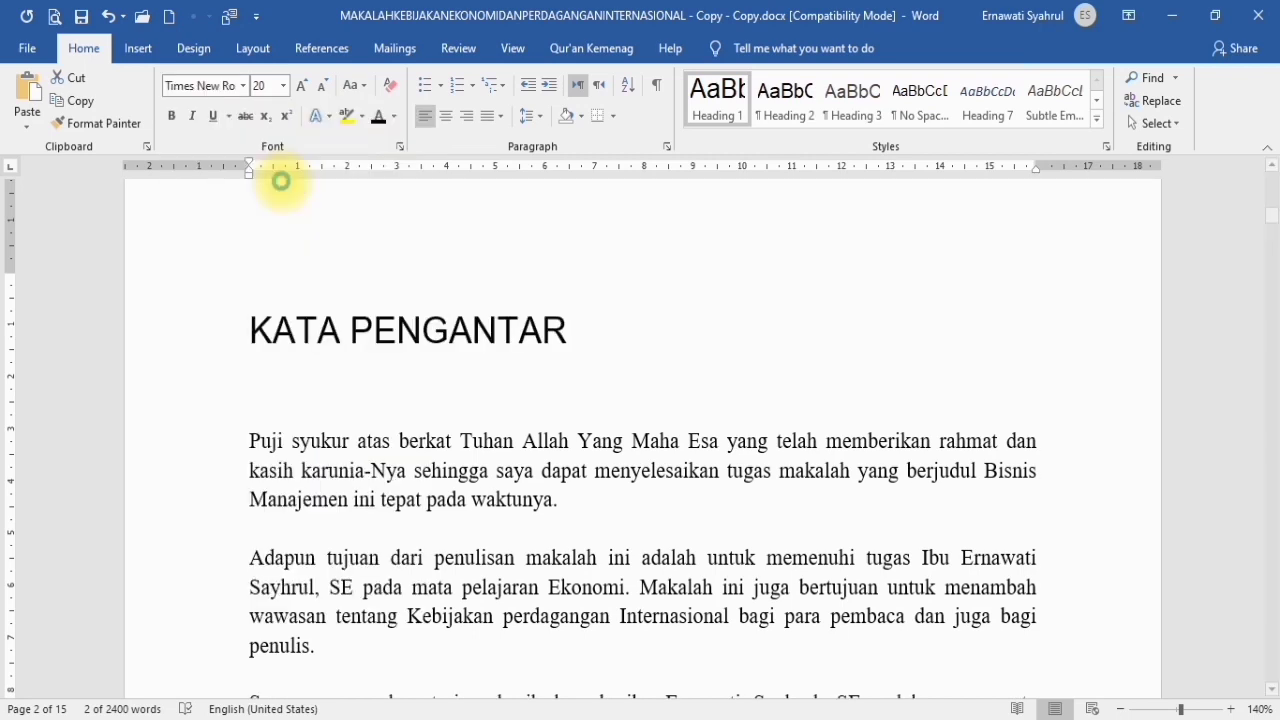
left_click(322, 86)
left_click(322, 86)
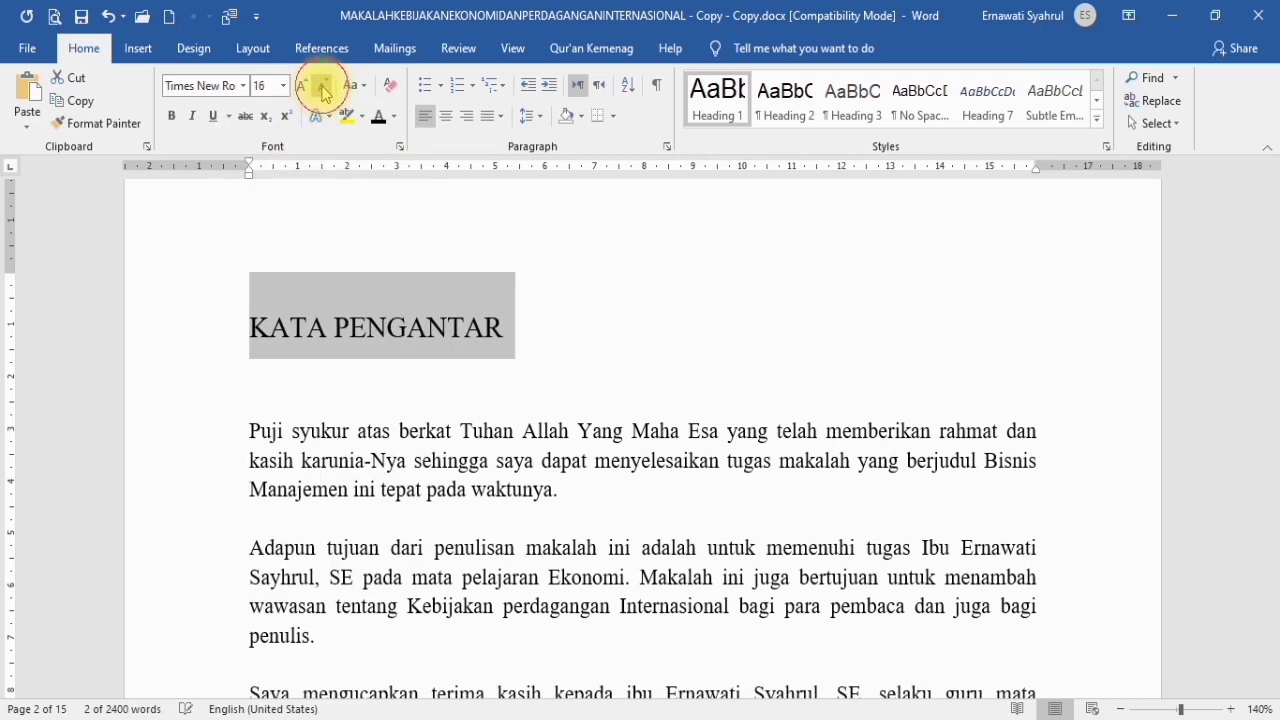
left_click(322, 86)
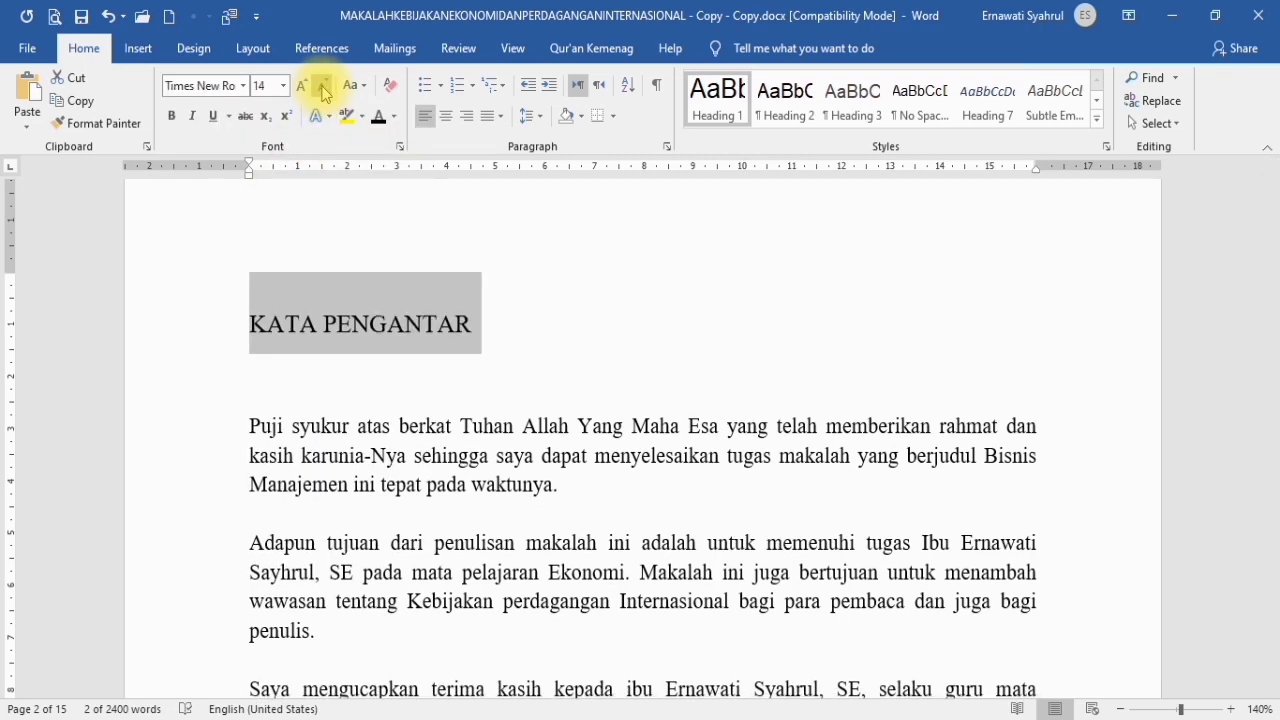
left_click(172, 117)
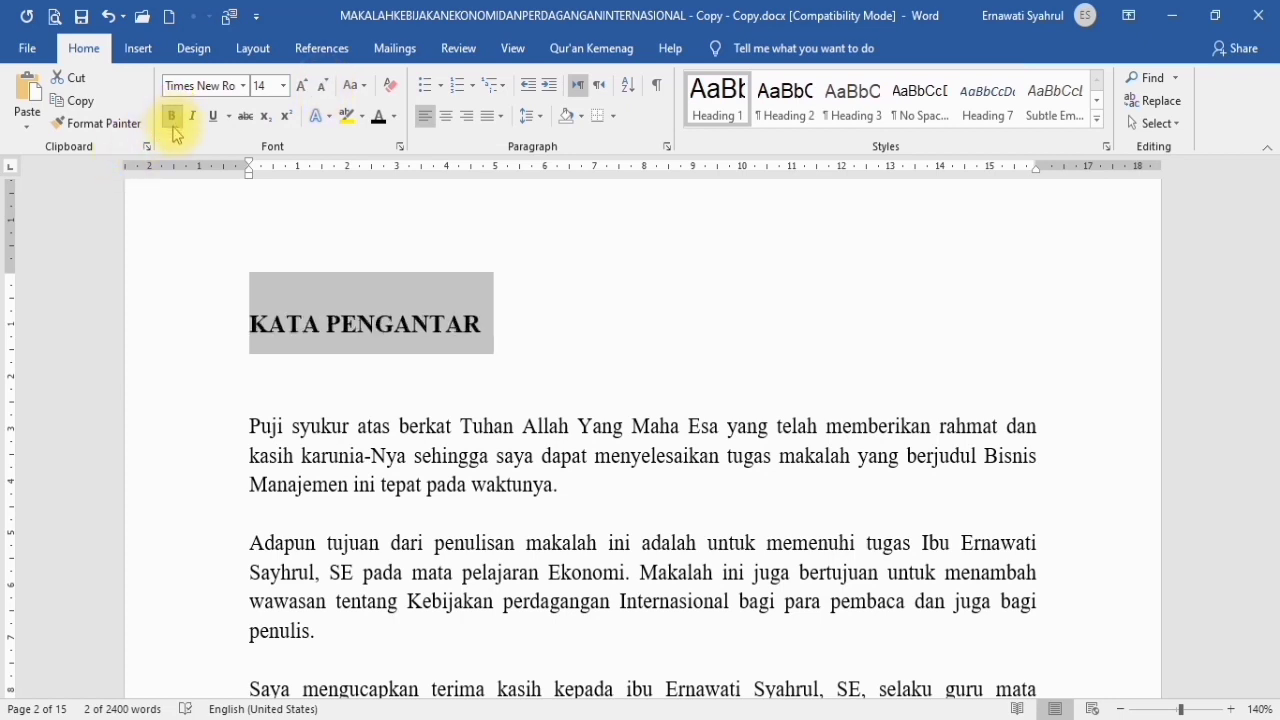
key("ctrl+e")
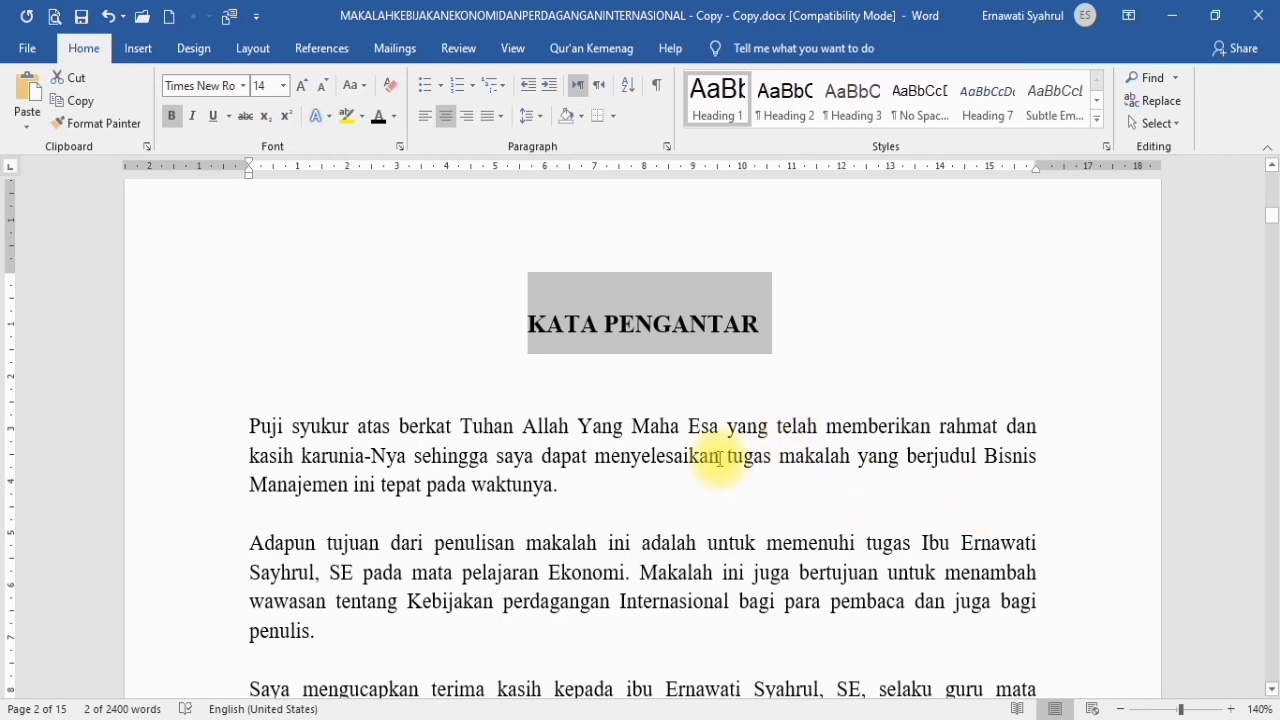
Examine the DAFTAR ISI page and its title, and return to the KATA PENGANTAR heading
scroll(719, 458, "down", 3)
scroll(719, 458, "down", 10)
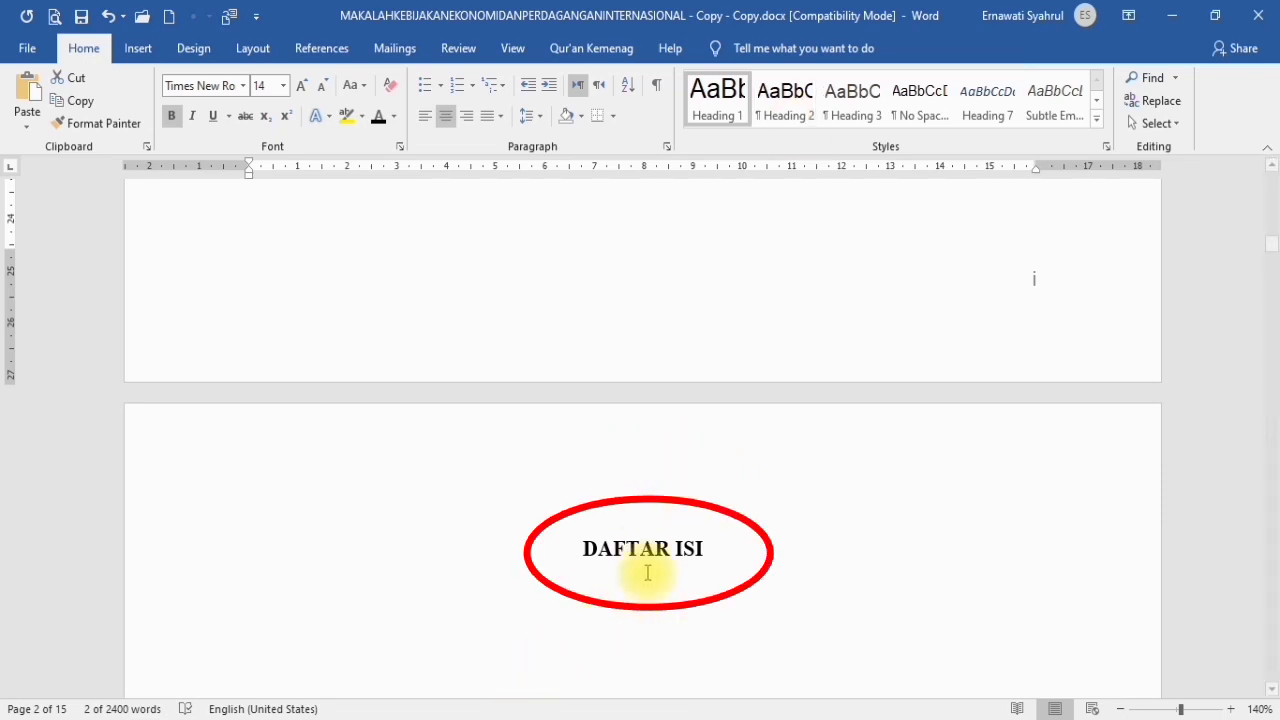
scroll(619, 452, "down", 2)
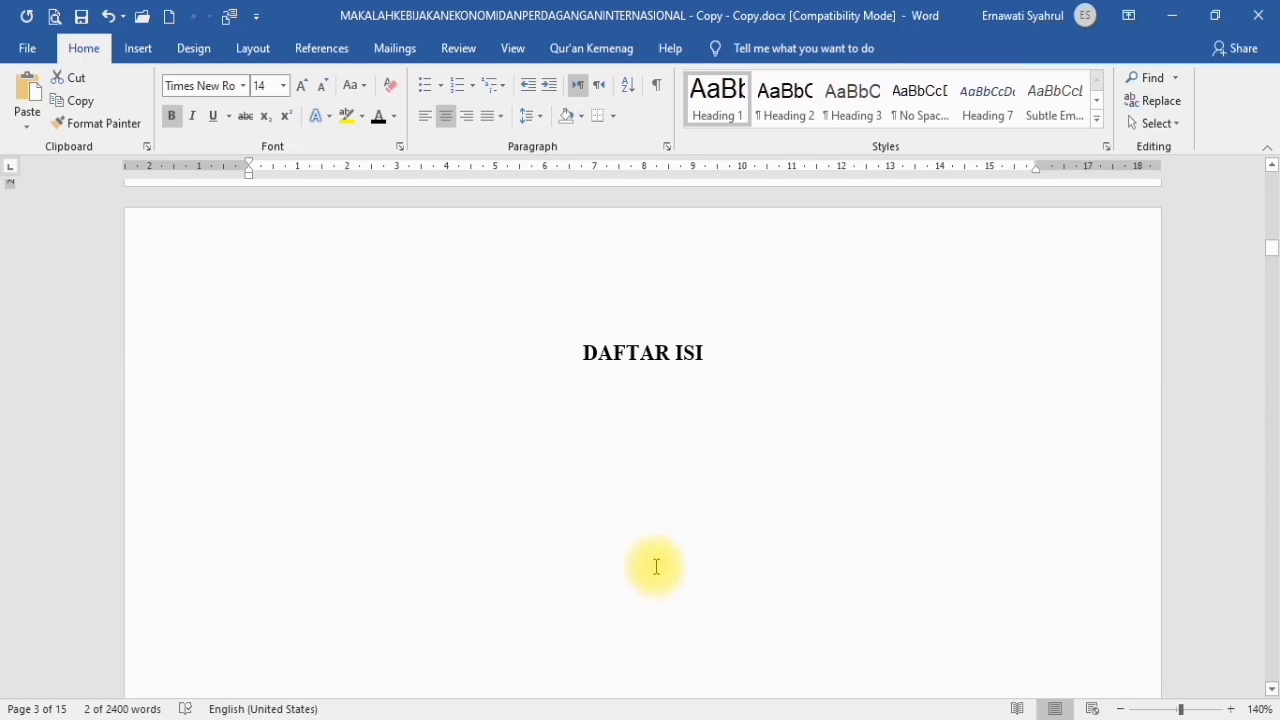
scroll(714, 560, "down", 2)
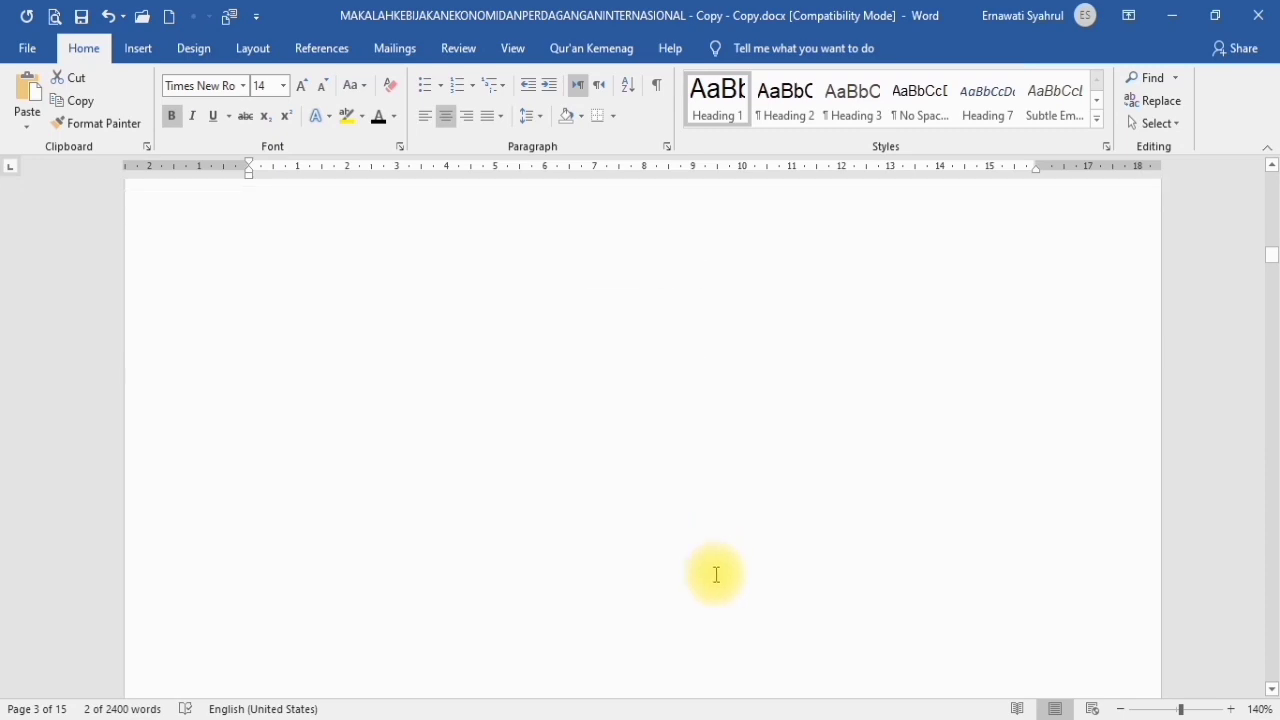
scroll(660, 520, "up", 2)
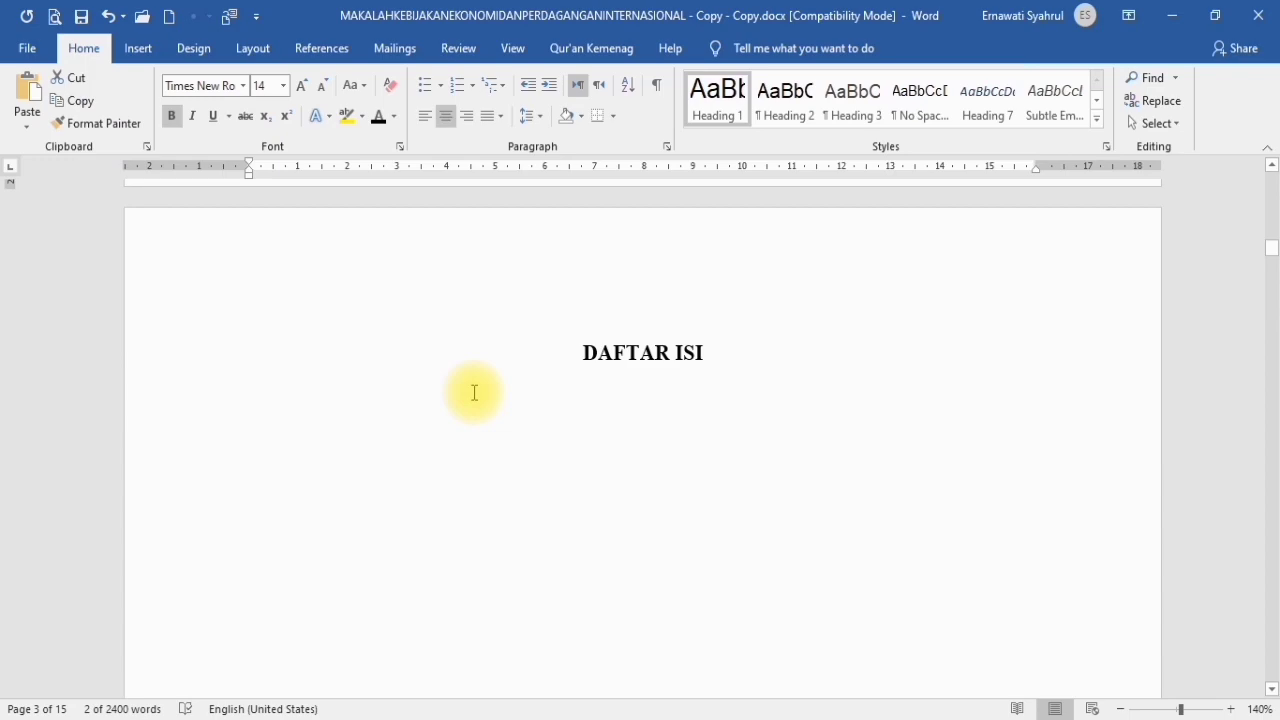
scroll(903, 534, "down", 15)
scroll(825, 485, "up", 3)
scroll(820, 470, "up", 5)
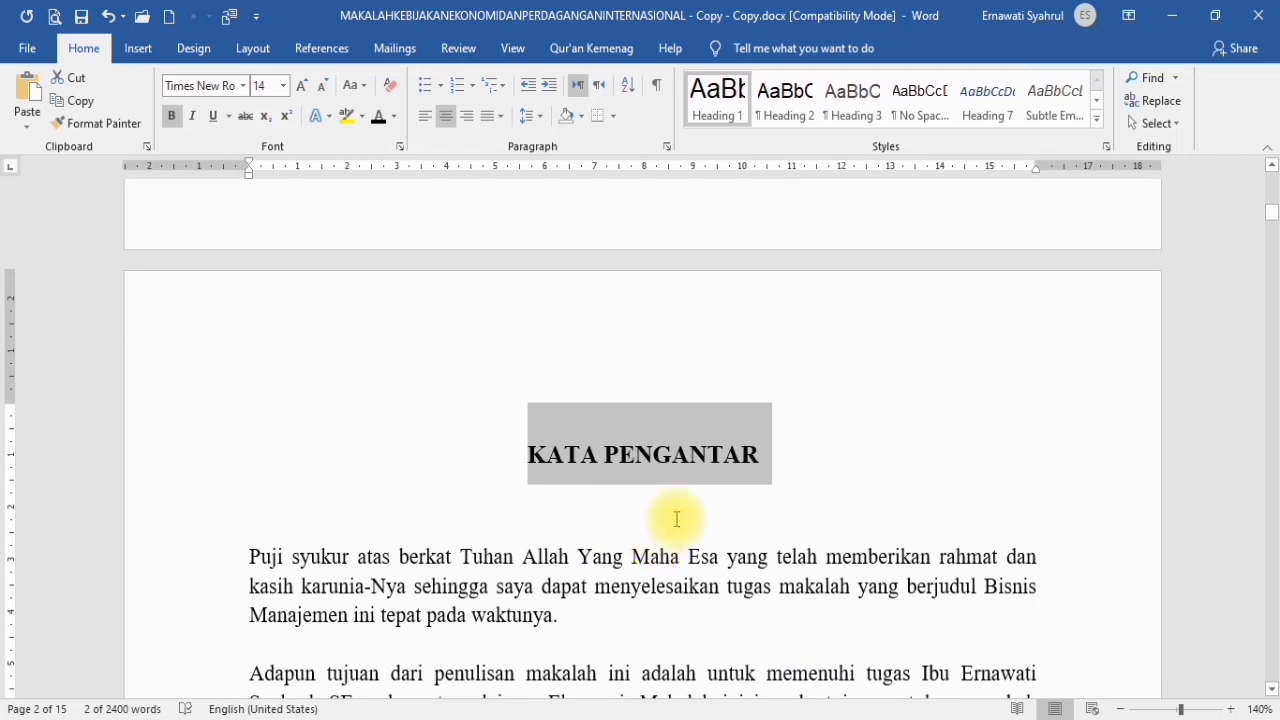
Copy the KATA PENGANTAR heading's formatting onto the DAFTAR ISI title with Format Painter
left_click(700, 458)
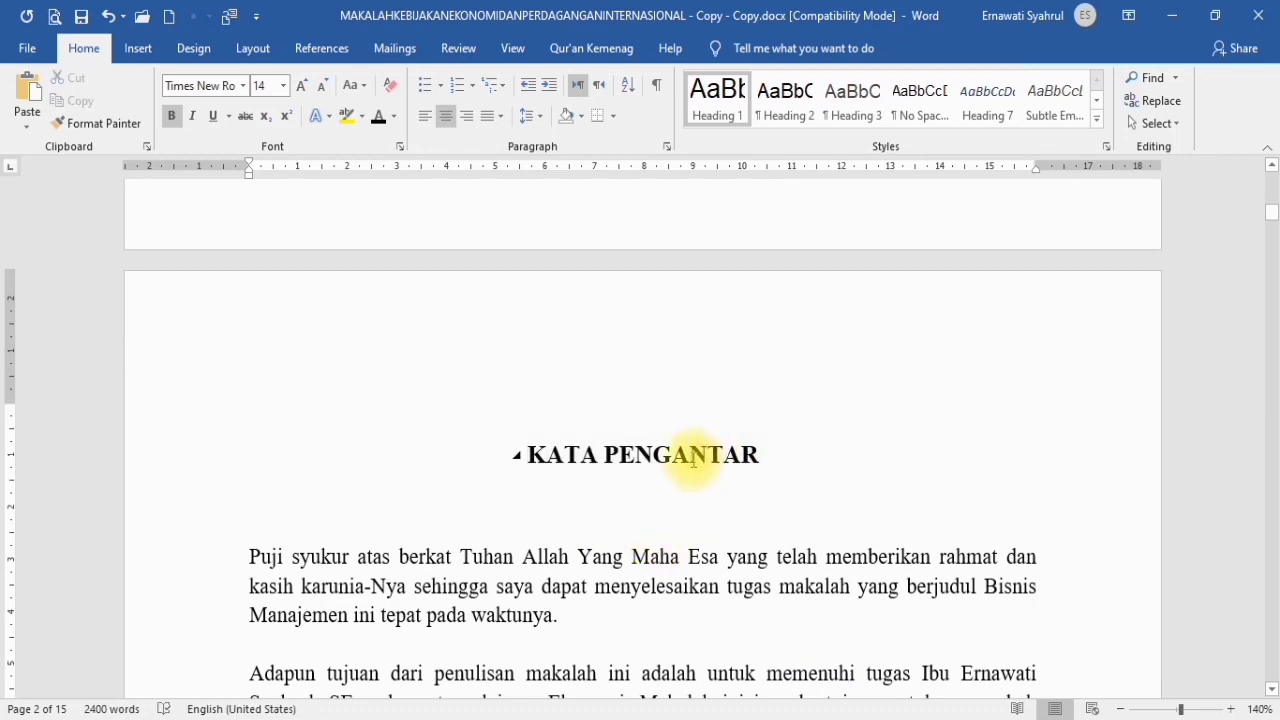
scroll(700, 465, "down", 12)
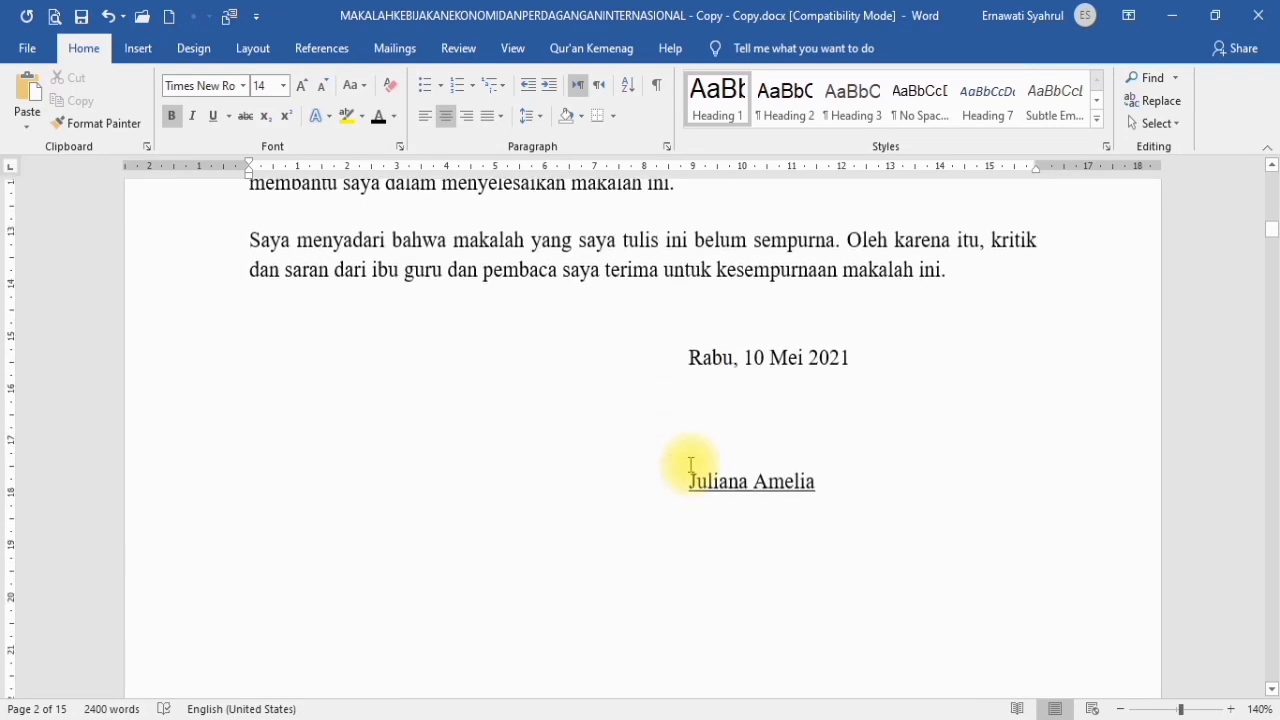
scroll(686, 488, "down", 8)
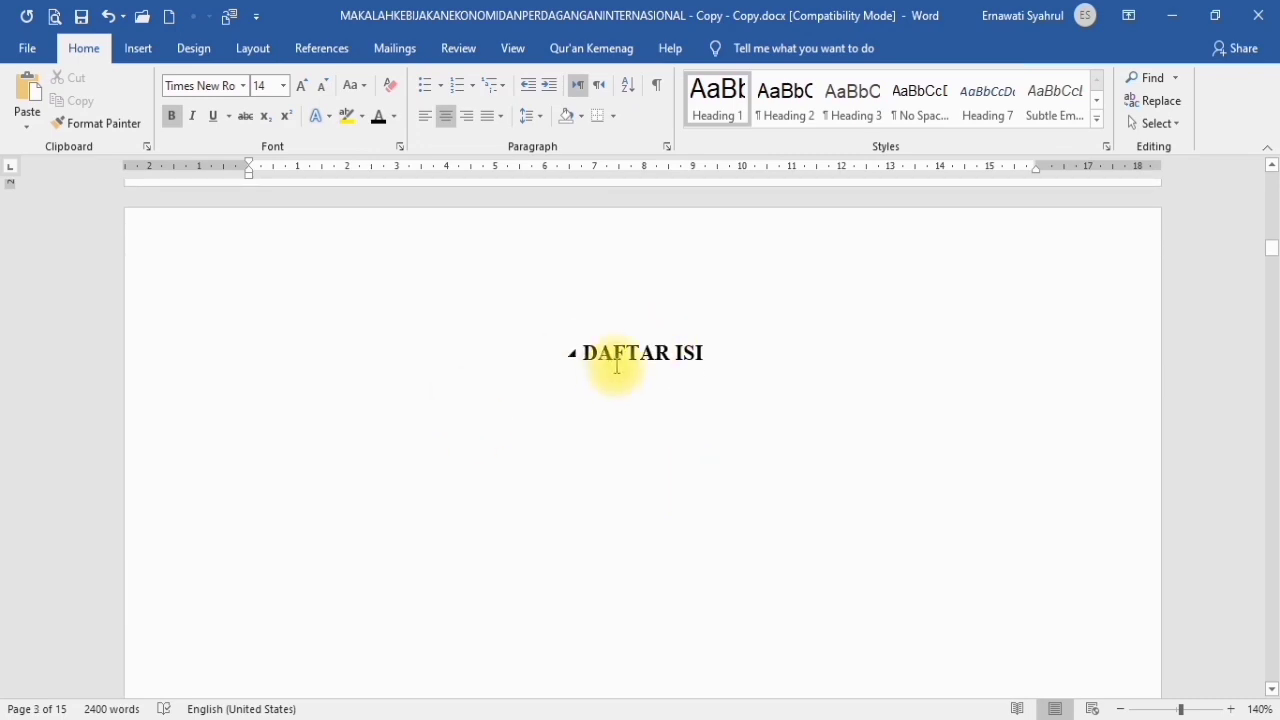
scroll(846, 449, "up", 15)
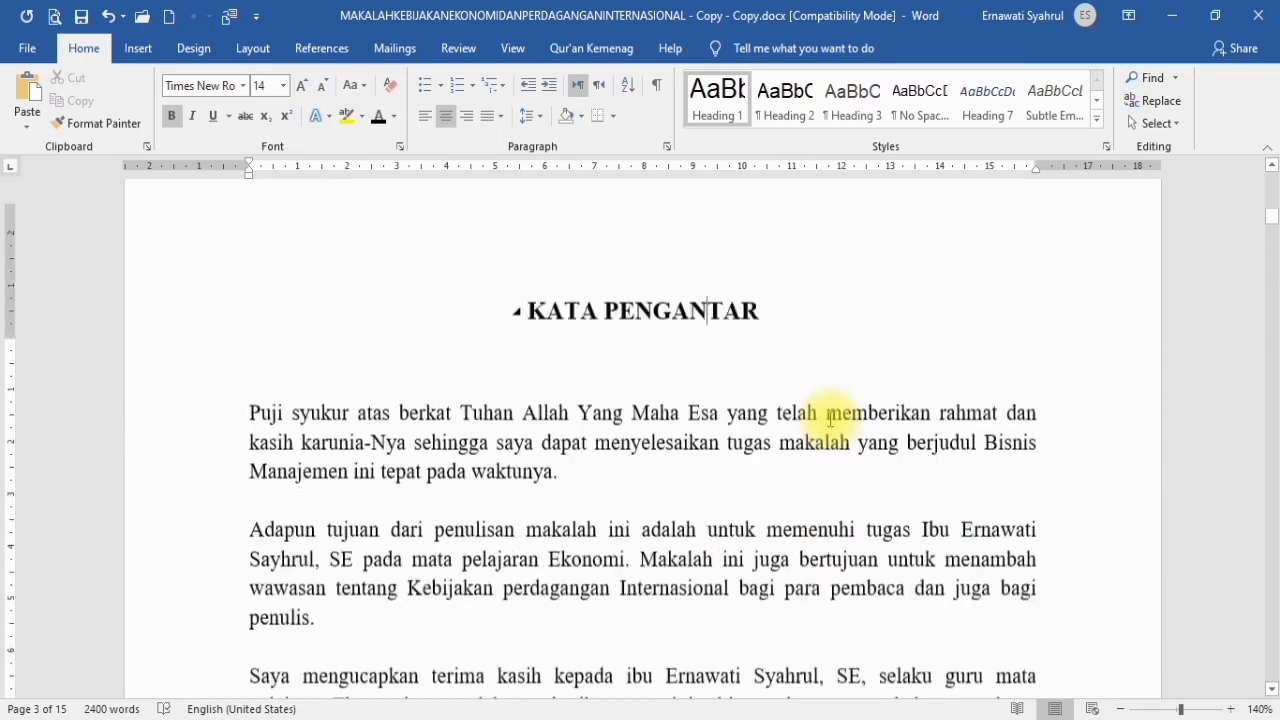
scroll(700, 400, "up", 1)
scroll(766, 434, "down", 2)
scroll(766, 448, "down", 12)
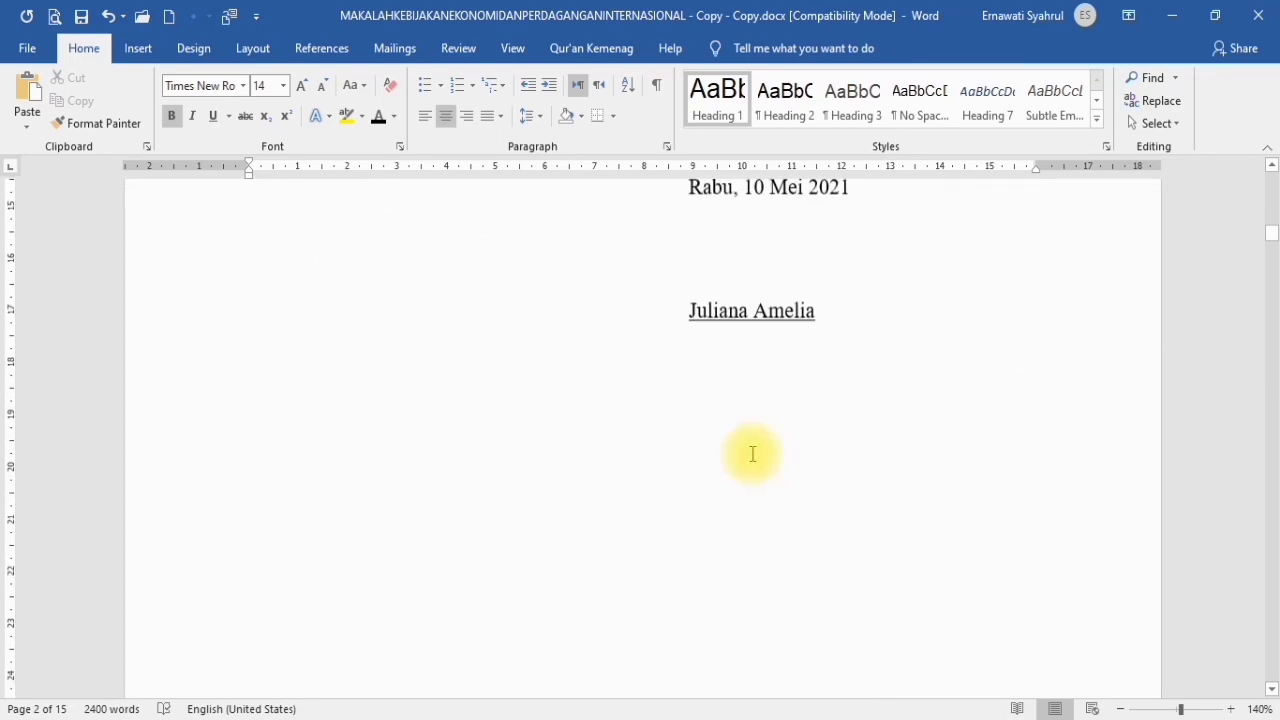
left_click(119, 130)
scroll(896, 474, "up", 3)
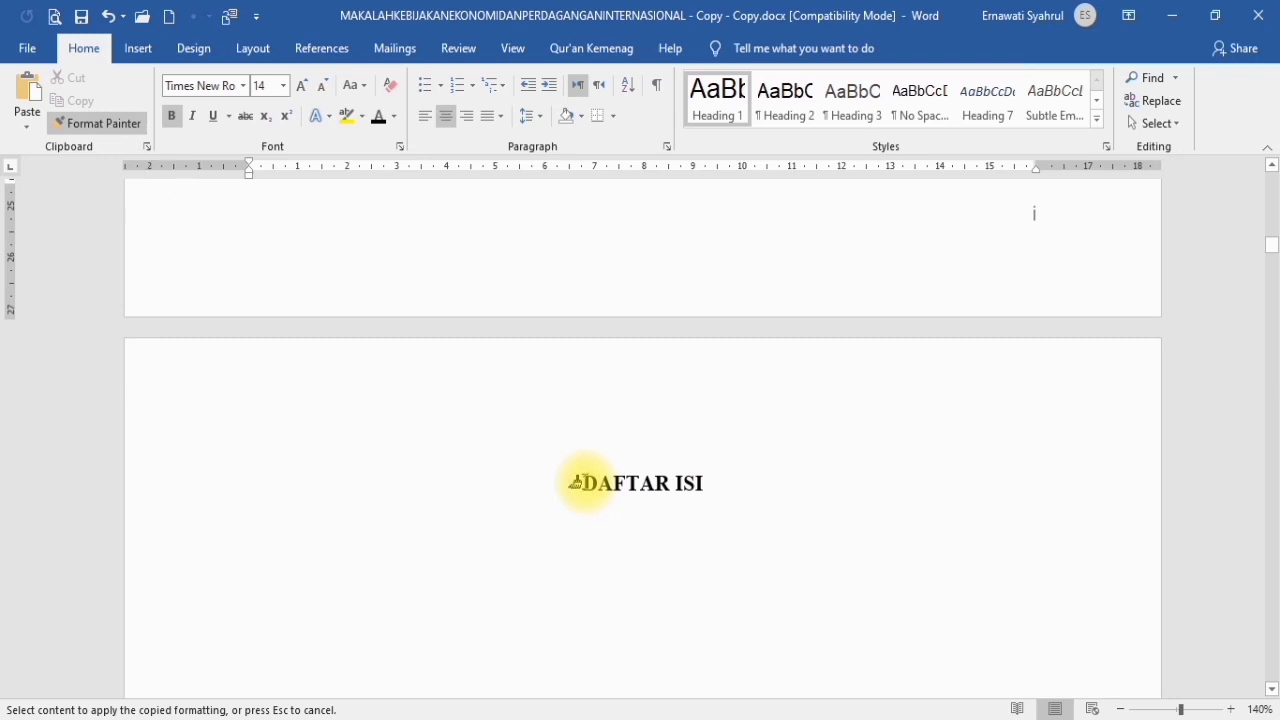
mouse_move(586, 482)
left_mouse_down()
mouse_move(677, 480)
mouse_move(740, 503)
left_mouse_up()
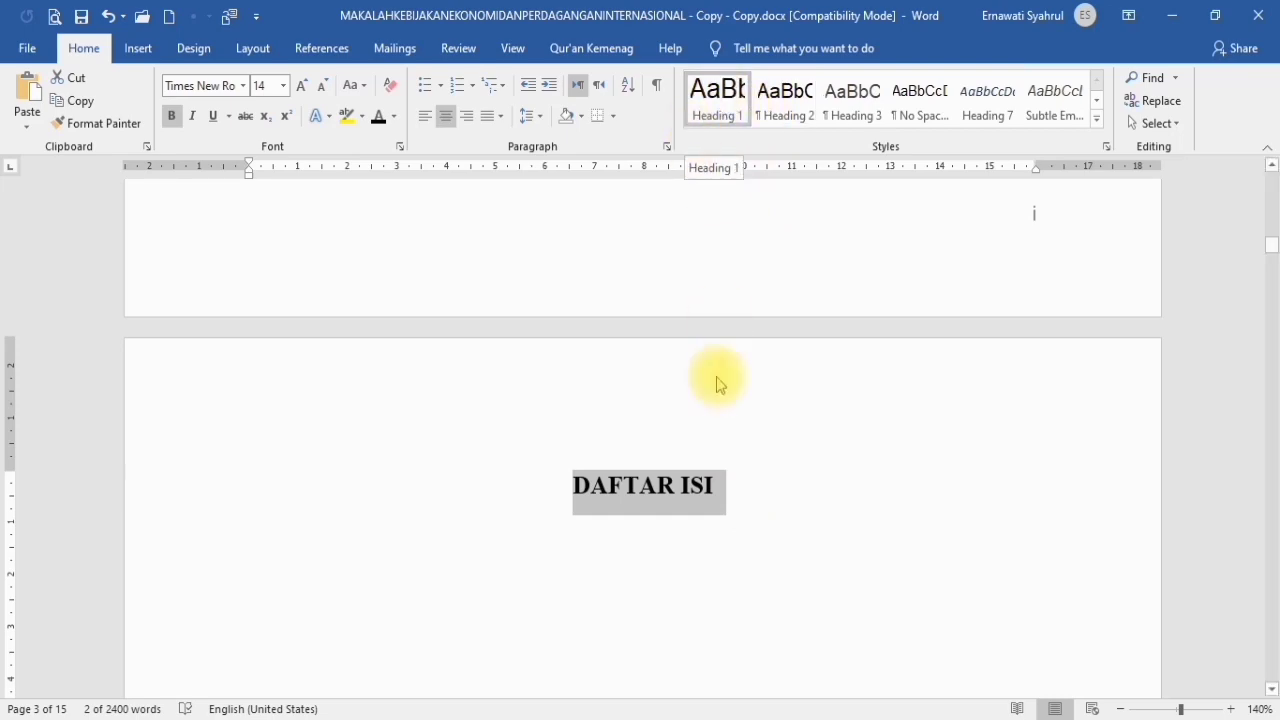
Copy the KATA PENGANTAR heading's formatting onto the BAB I PENDAHULUAN chapter title with Format Painter
scroll(685, 457, "up", 15)
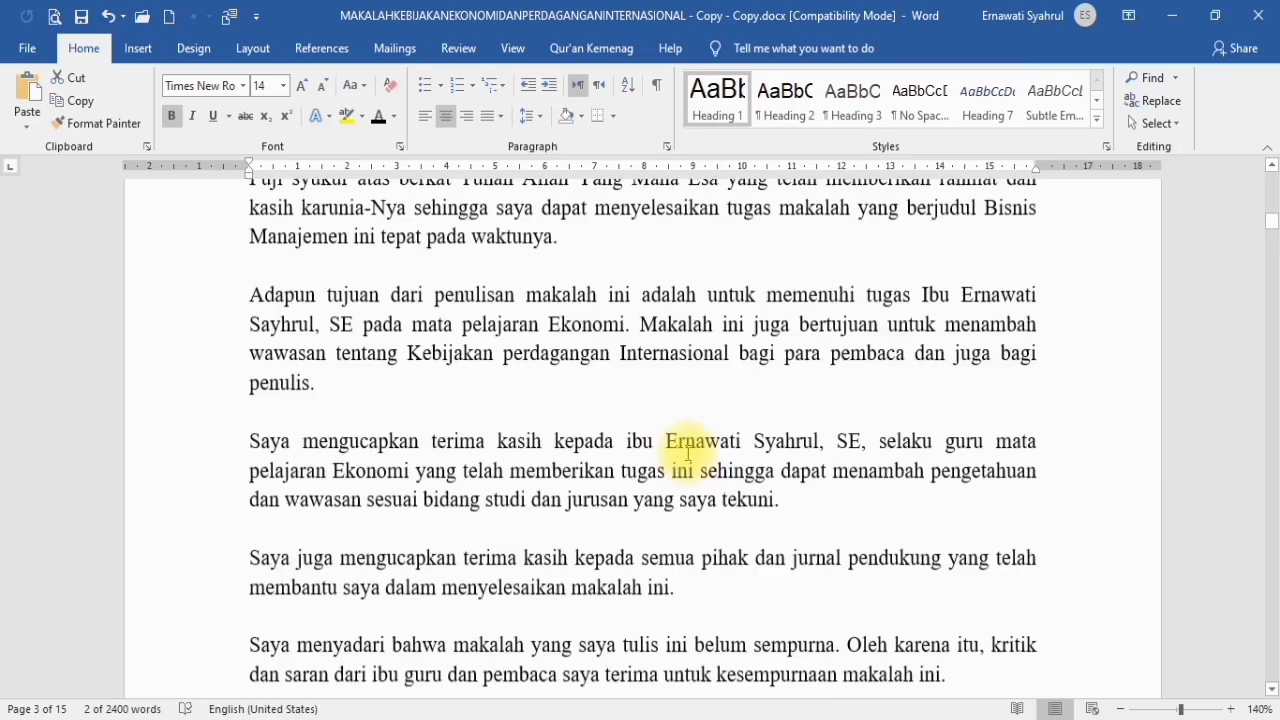
scroll(685, 460, "down", 15)
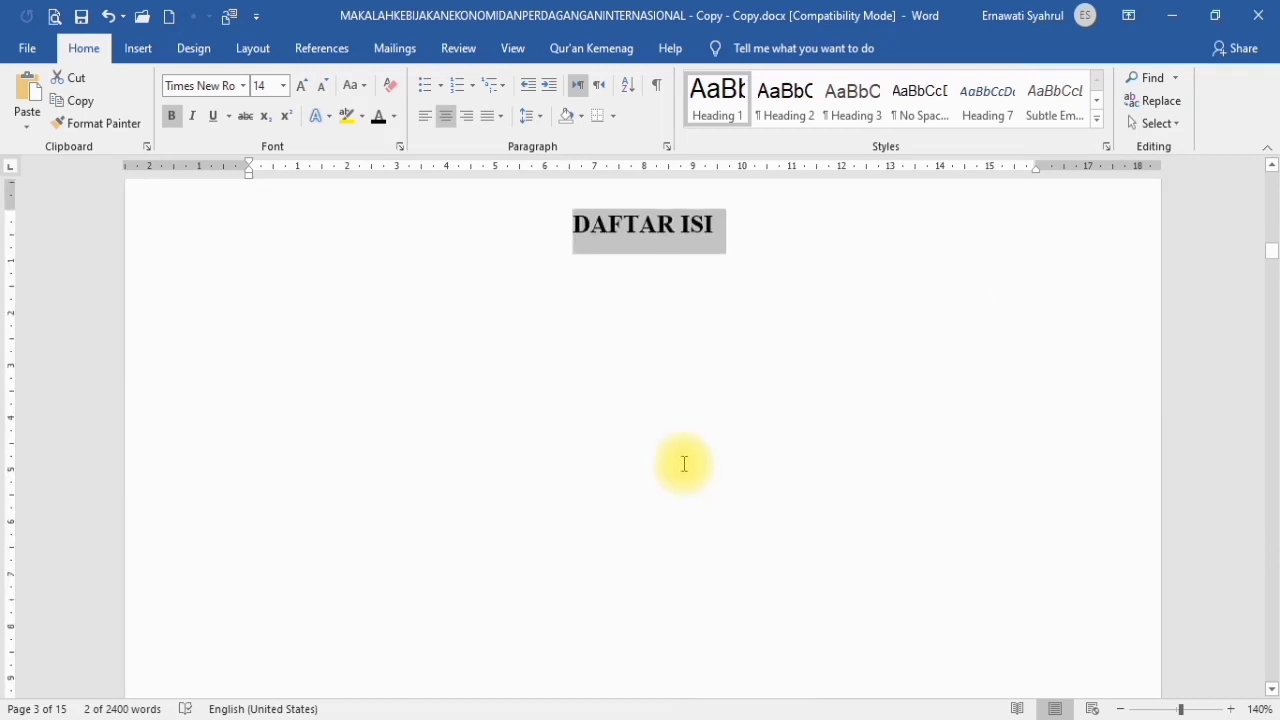
scroll(684, 464, "down", 15)
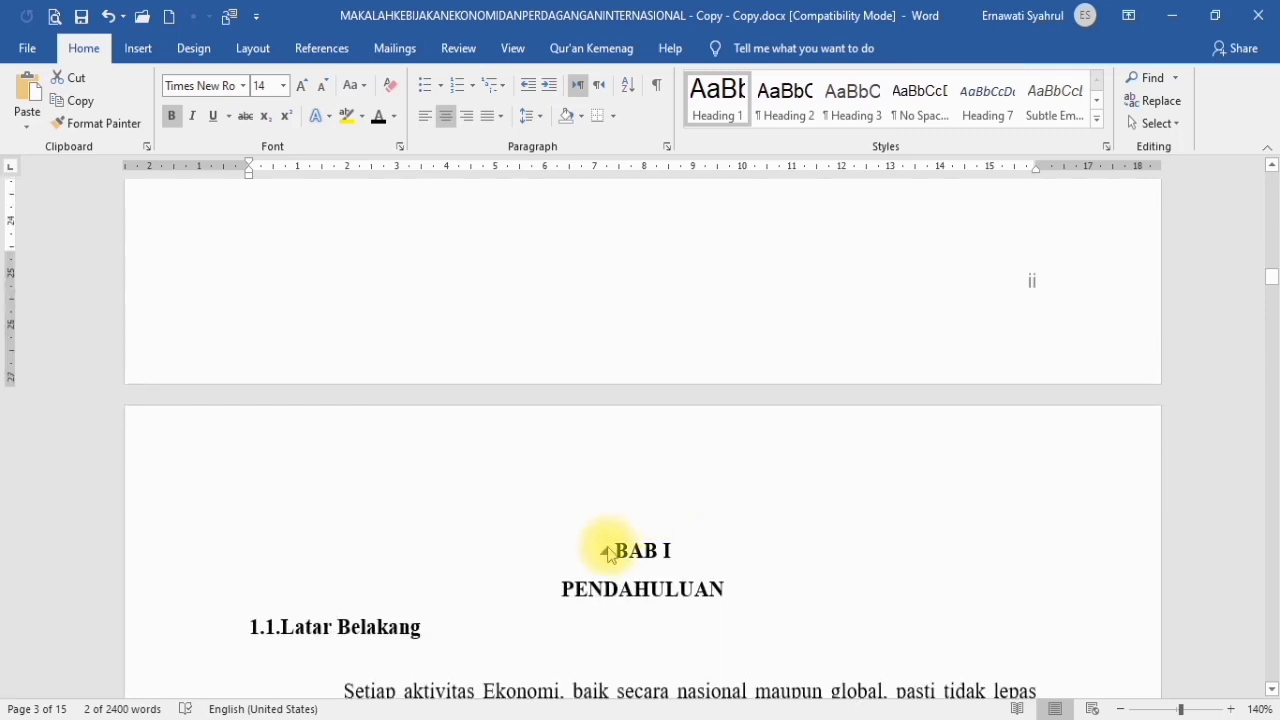
scroll(720, 570, "up", 1)
scroll(740, 600, "up", 1)
left_click(749, 646)
scroll(760, 600, "up", 2)
scroll(790, 450, "up", 5)
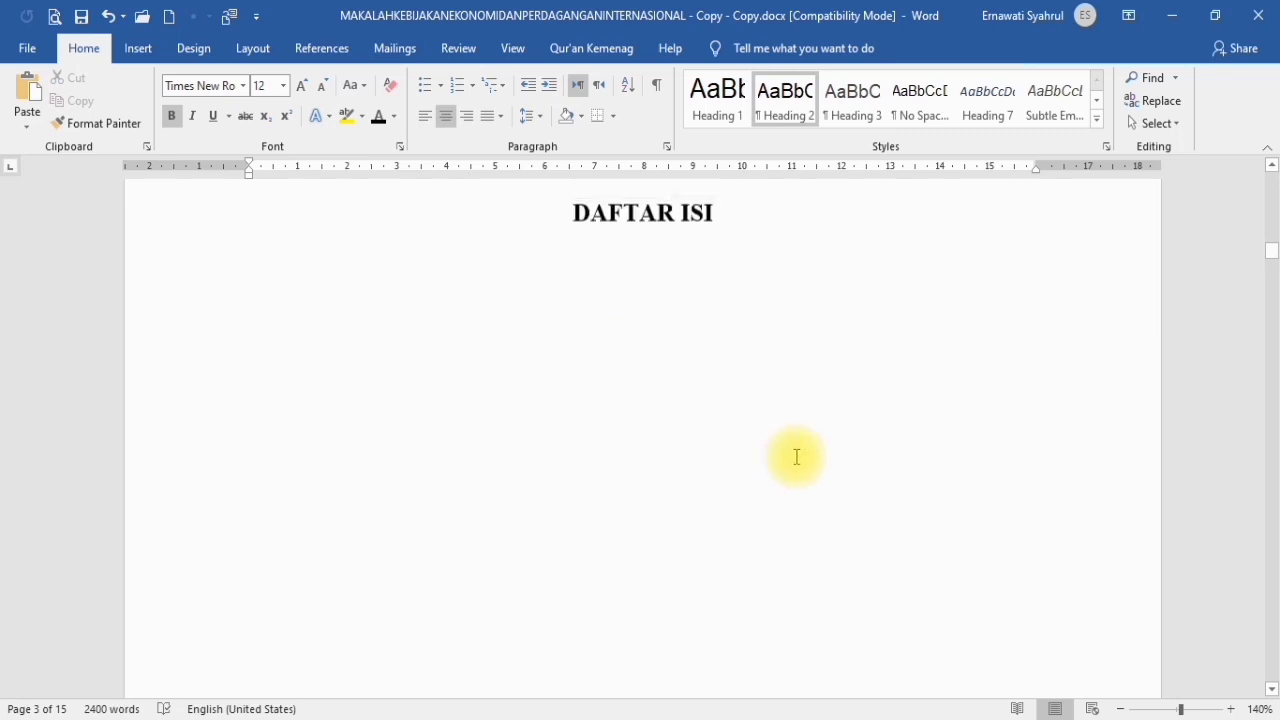
left_click(641, 549)
scroll(724, 626, "down", 13)
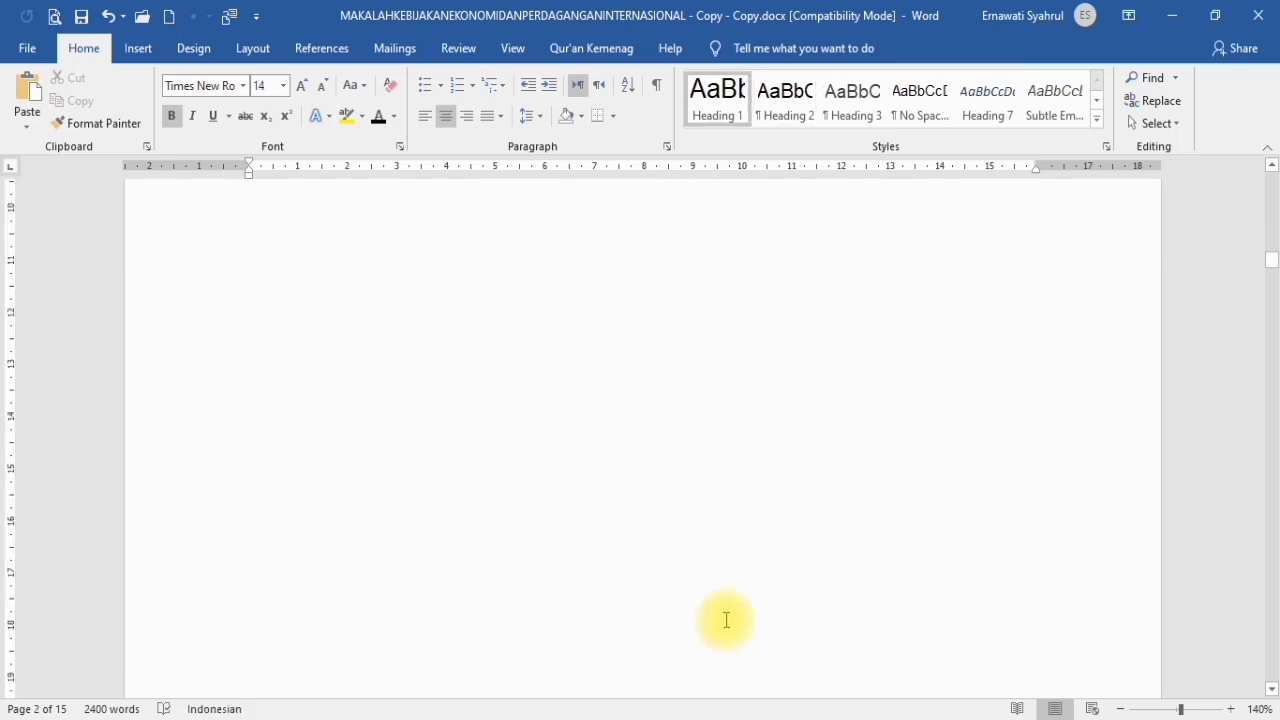
scroll(746, 560, "down", 3)
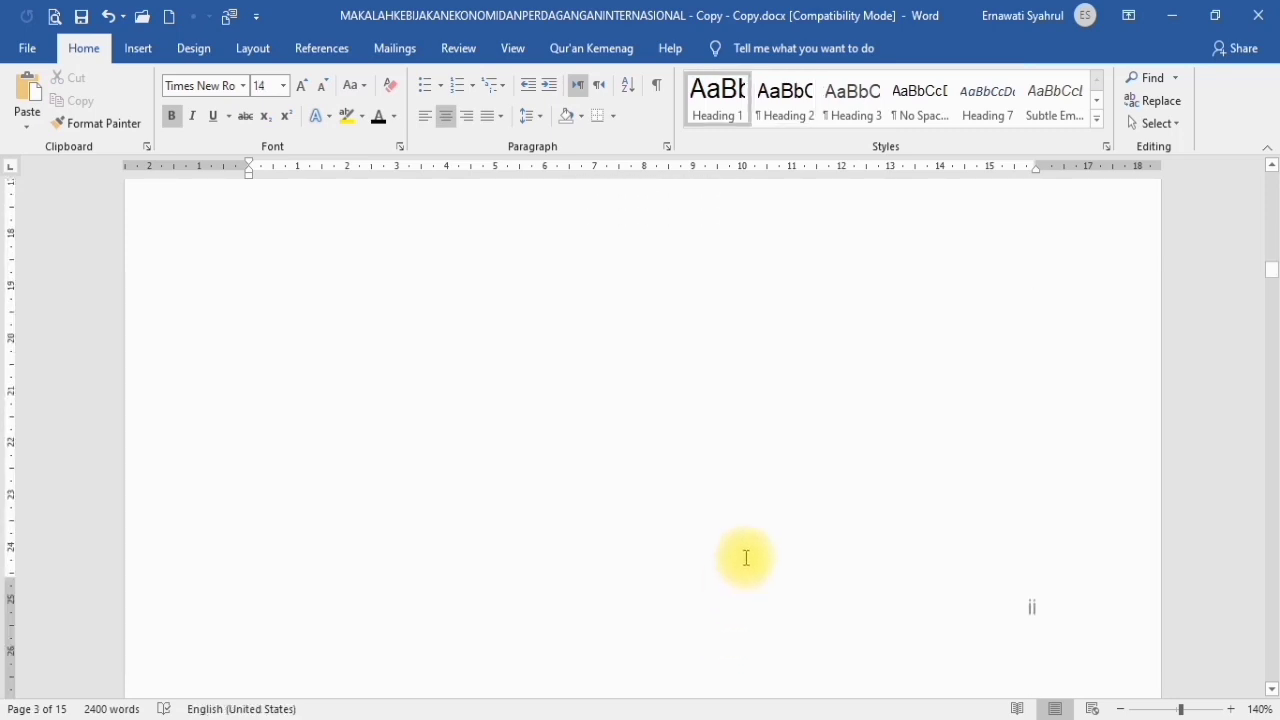
scroll(746, 558, "down", 10)
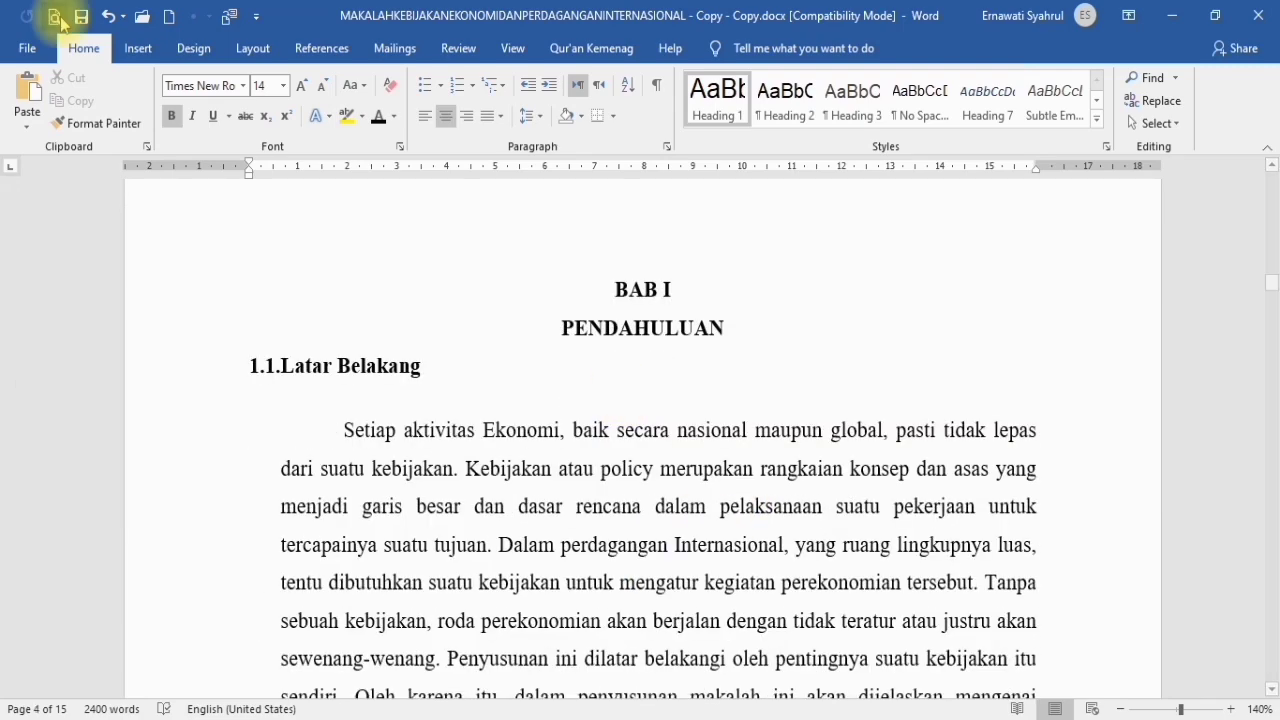
left_click(112, 123)
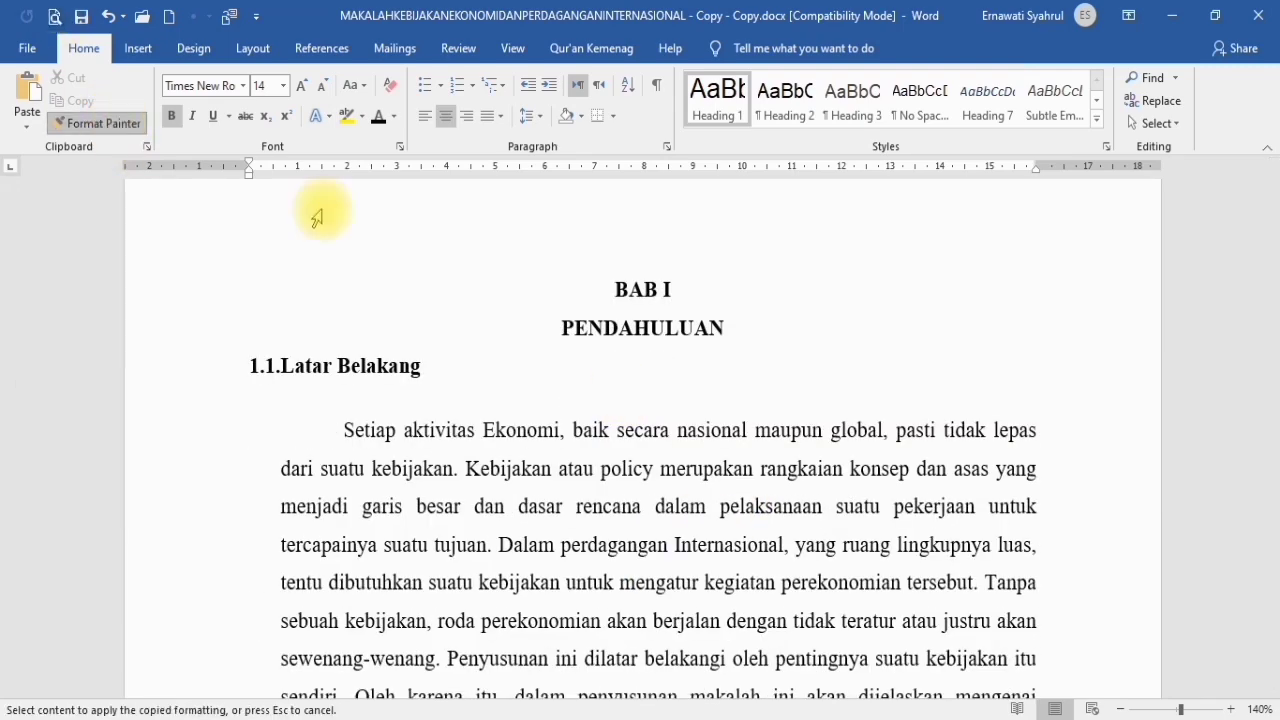
left_click_drag(606, 289, 771, 349)
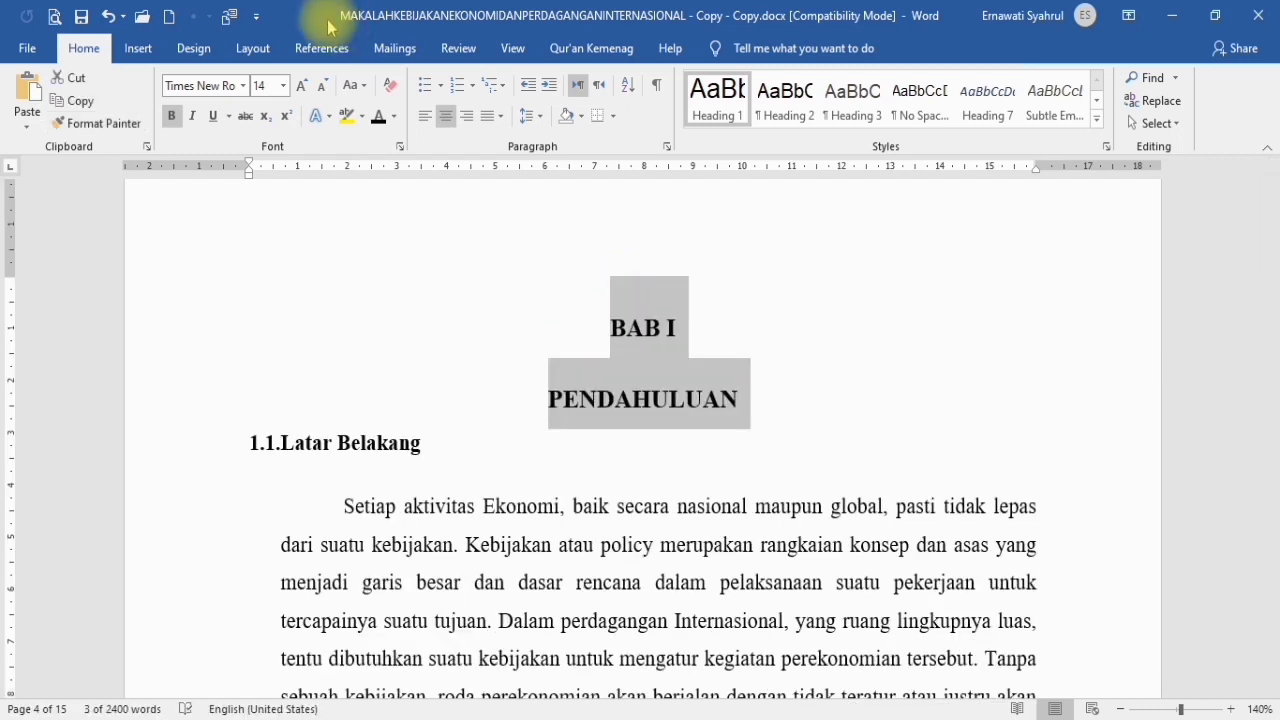
Set the BAB I PENDAHULUAN title's line spacing to 2,0 and remove the space before its paragraphs
left_click(541, 122)
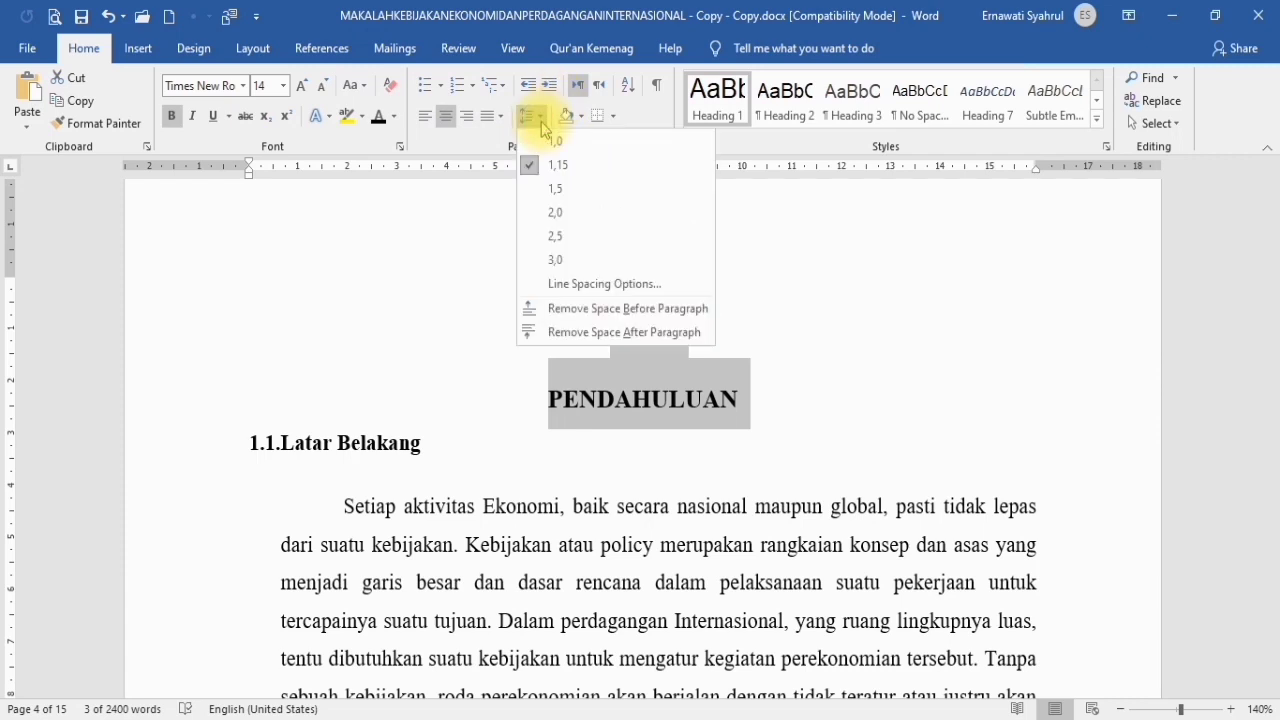
left_click(556, 210)
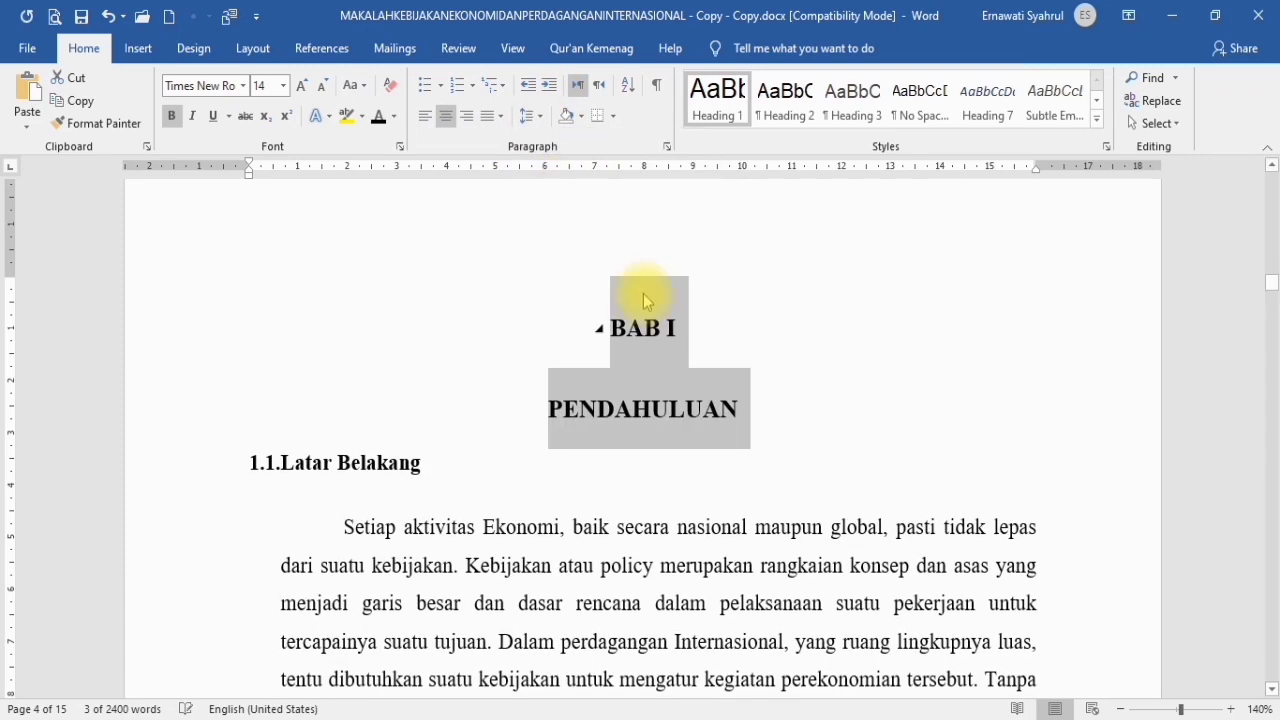
left_click(541, 120)
left_click(640, 306)
left_click(664, 385)
Copy the BAB I title's formatting onto the BAB II PEMBAHASAN chapter title with Format Painter
scroll(664, 385, "down", 15)
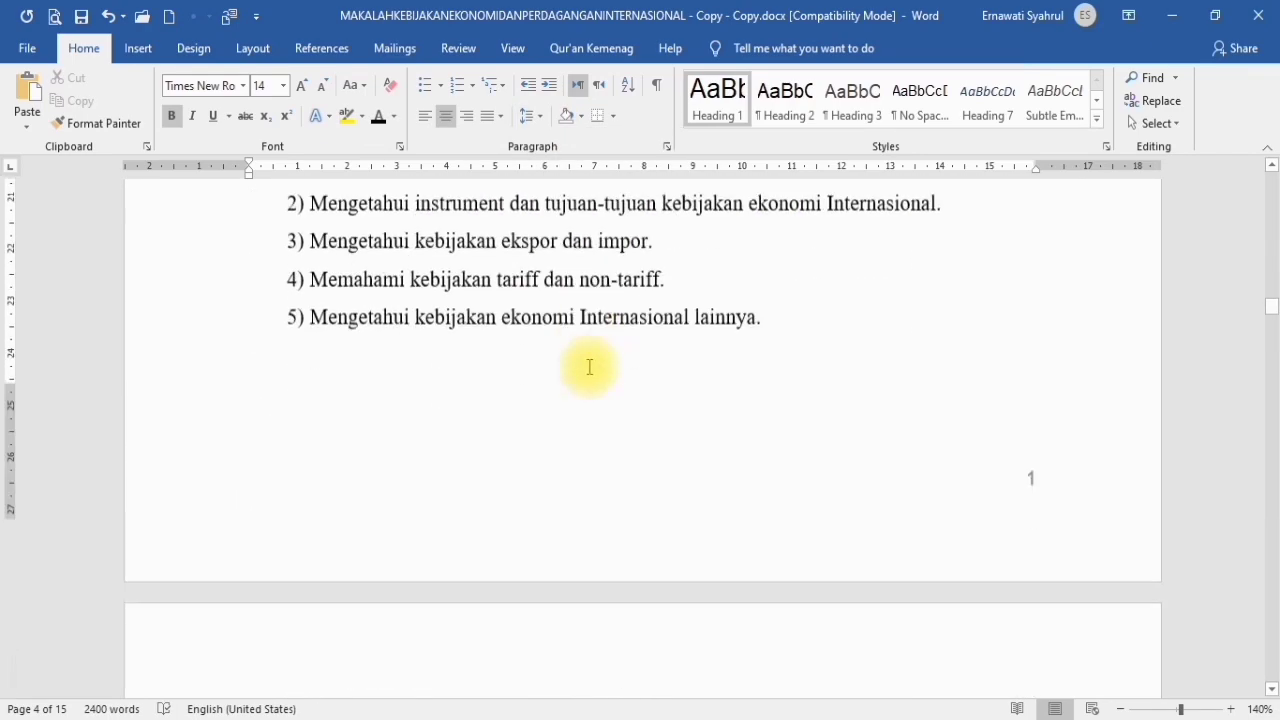
scroll(590, 363, "up", 15)
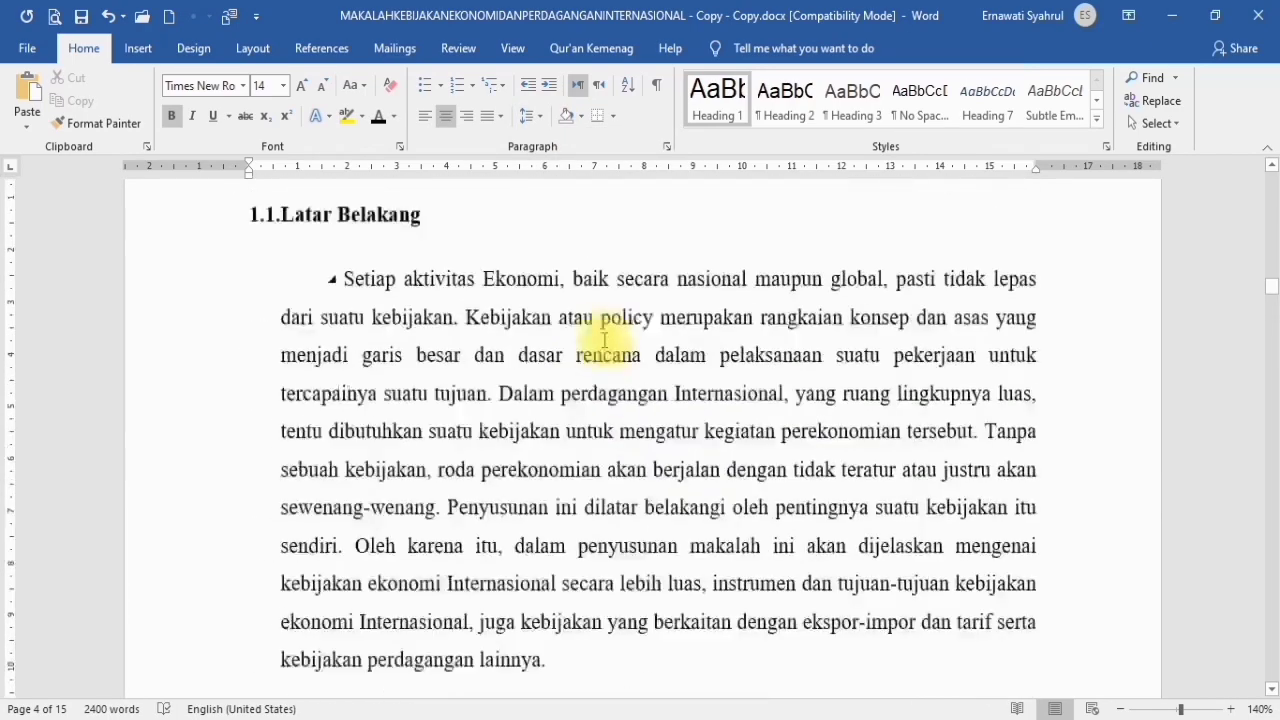
scroll(613, 346, "down", 5)
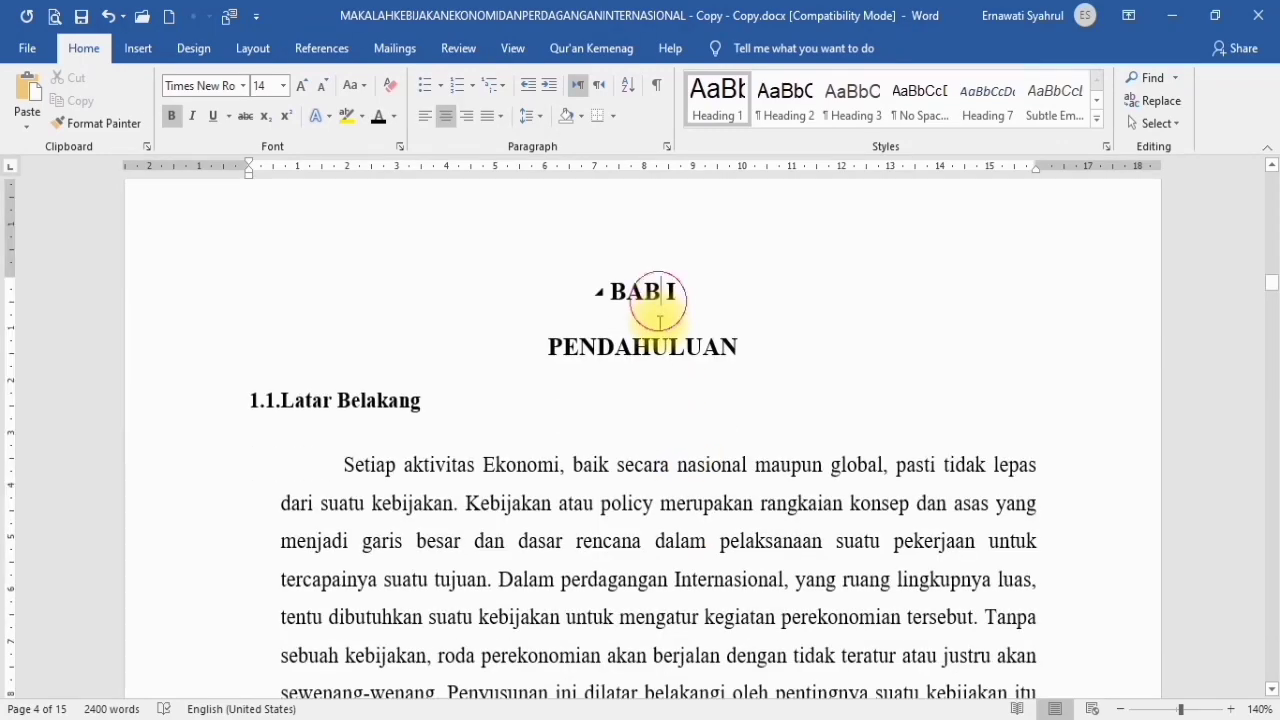
scroll(691, 391, "down", 10)
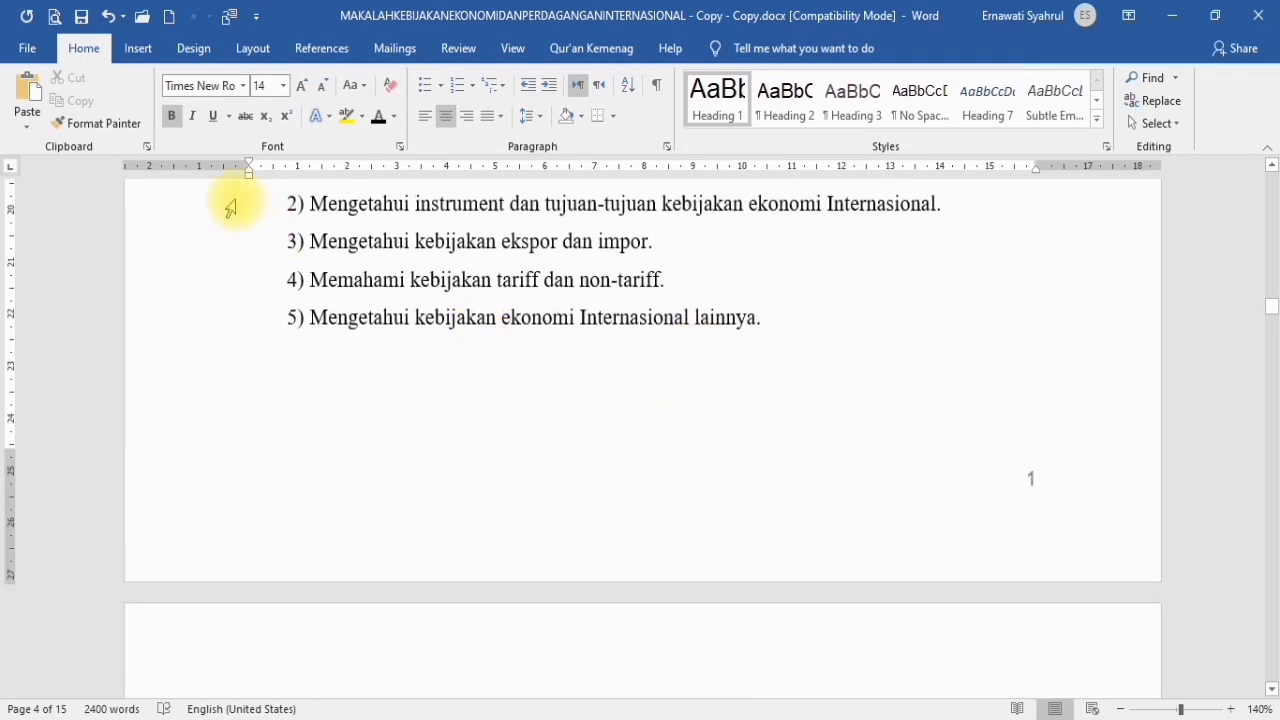
left_click(125, 129)
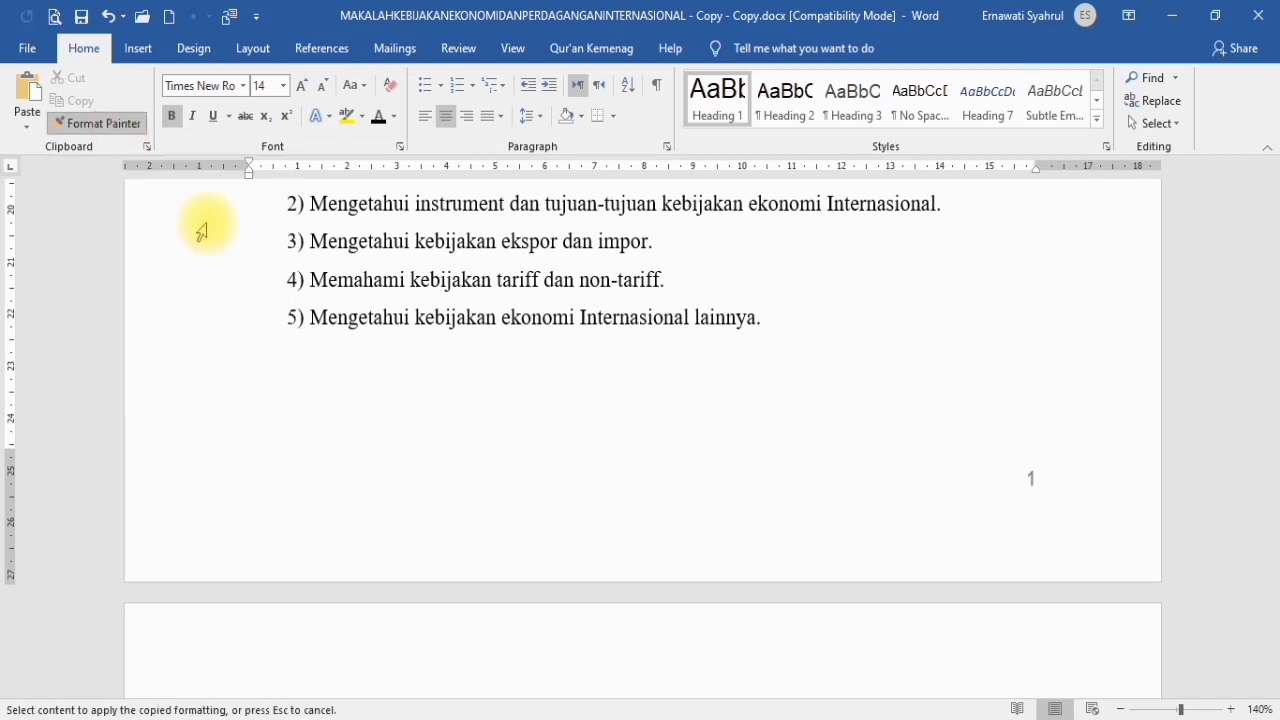
scroll(714, 540, "down", 3)
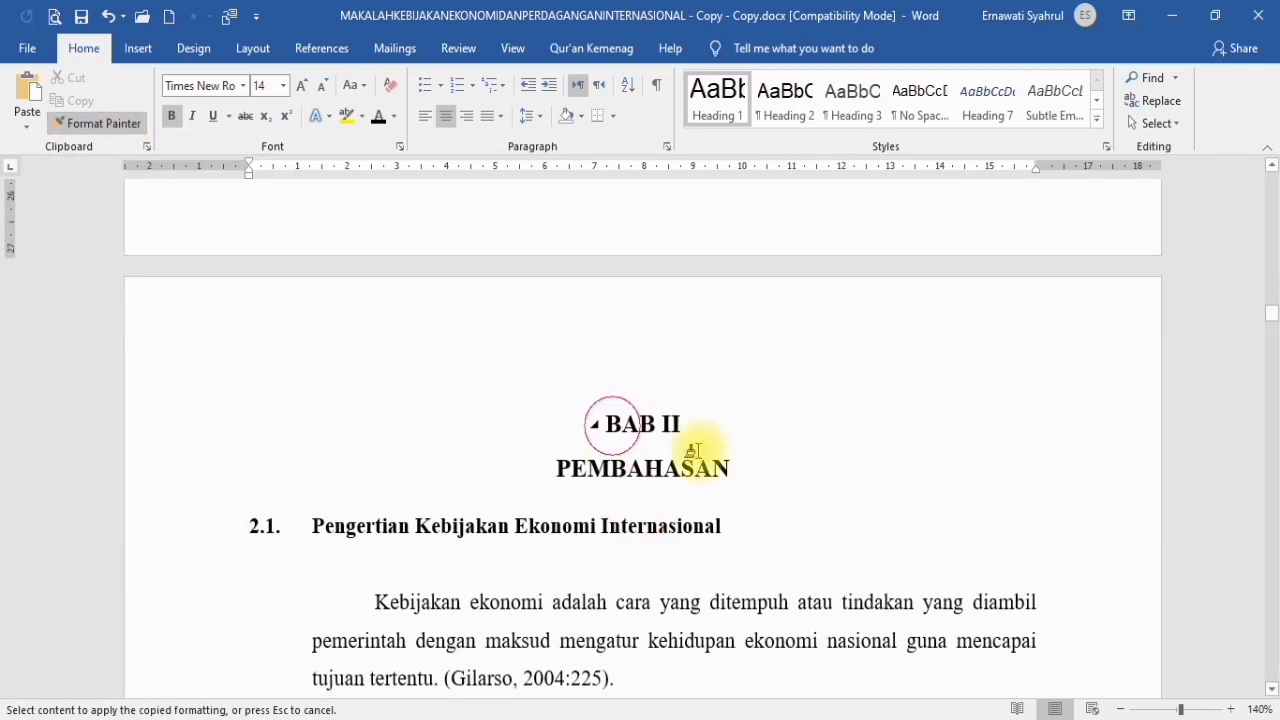
left_click(773, 474)
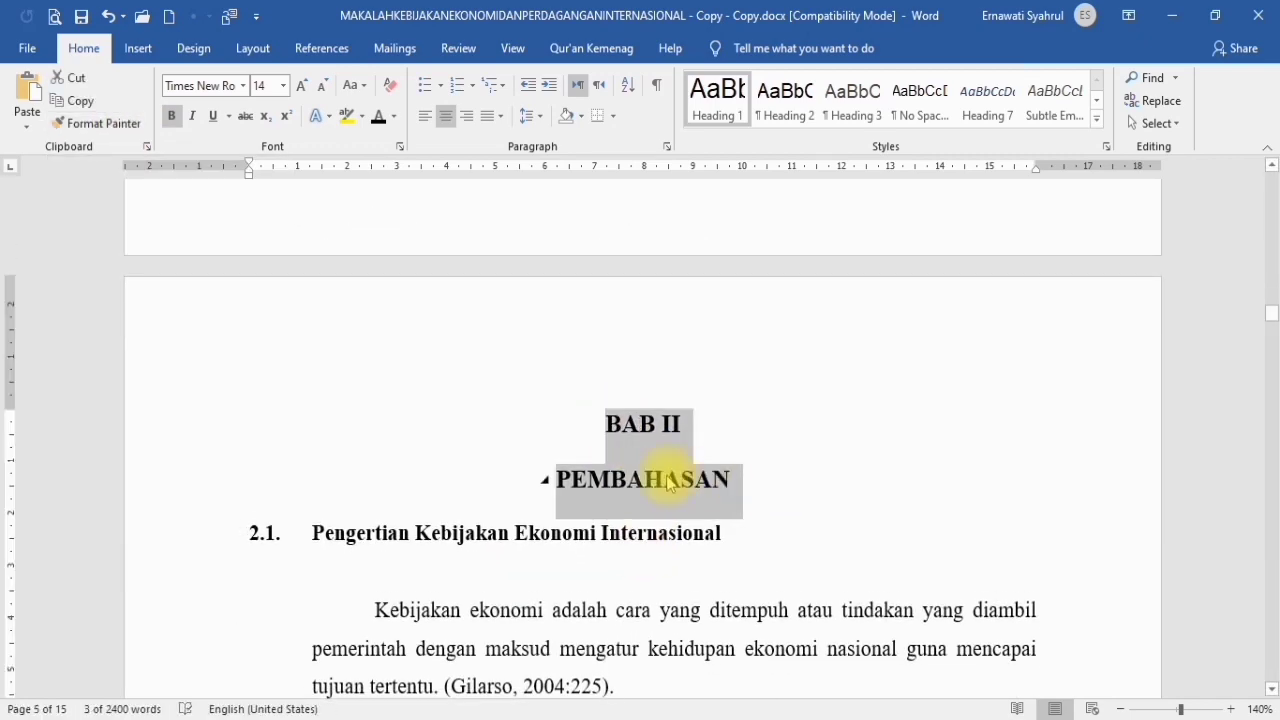
Copy the BAB II title's formatting onto the BAB III PENUTUP chapter title with Format Painter
scroll(670, 482, "down", 15)
scroll(692, 456, "down", 20)
scroll(692, 456, "down", 20)
scroll(692, 456, "down", 20)
scroll(692, 450, "down", 20)
scroll(690, 450, "down", 20)
scroll(640, 455, "up", 5)
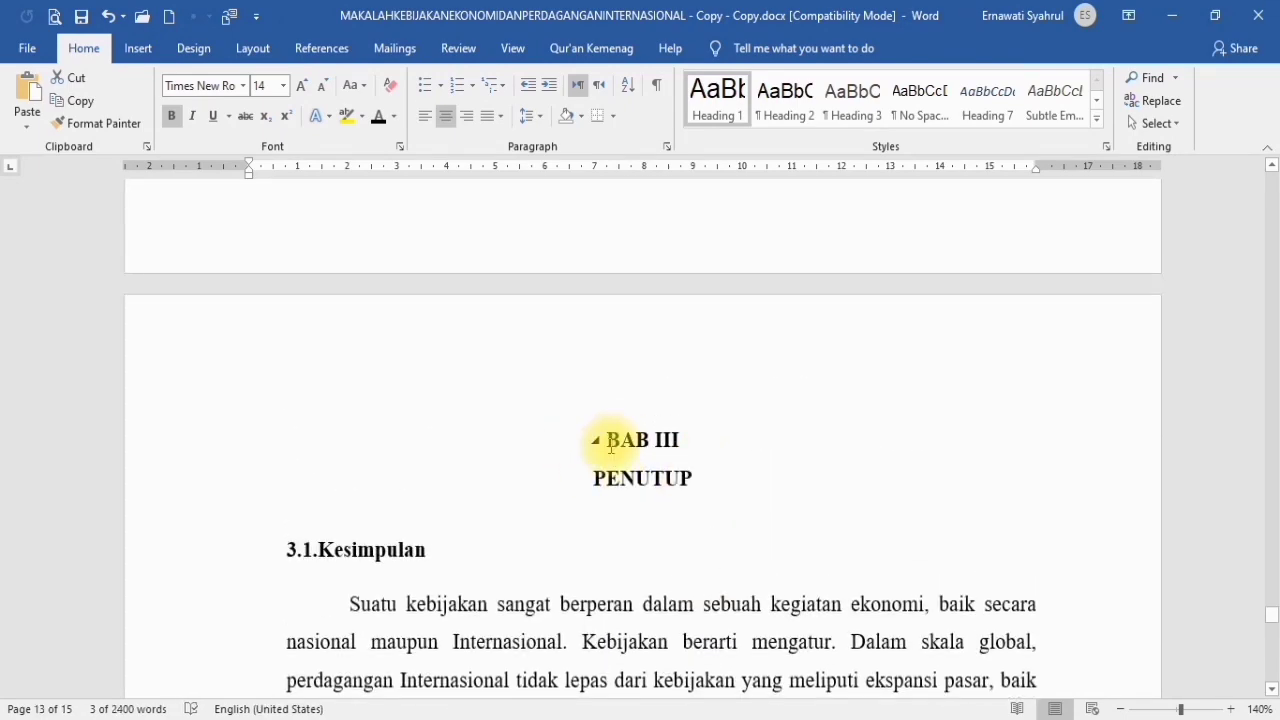
left_click(120, 123)
mouse_move(608, 441)
left_mouse_down()
mouse_move(729, 514)
mouse_move(737, 486)
left_mouse_up()
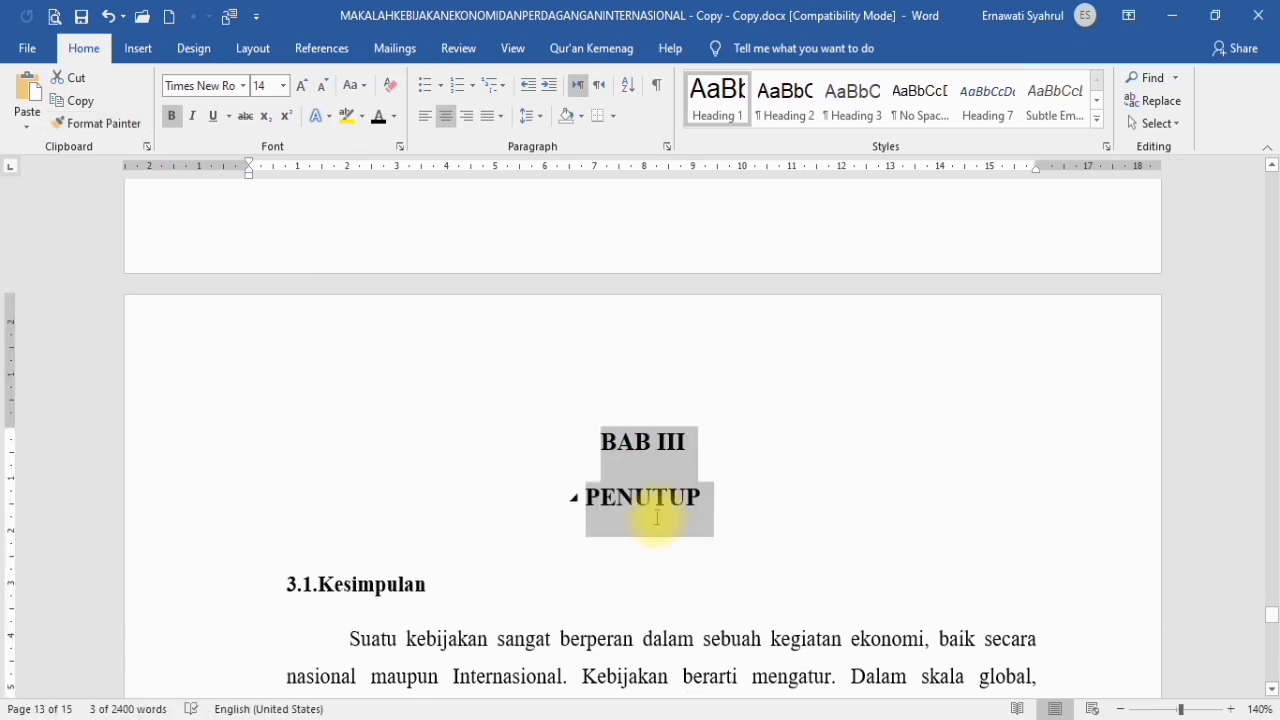
Apply the Heading 1 style to the DAFTAR PUSTAKA title on the last page
scroll(630, 490, "down", 3)
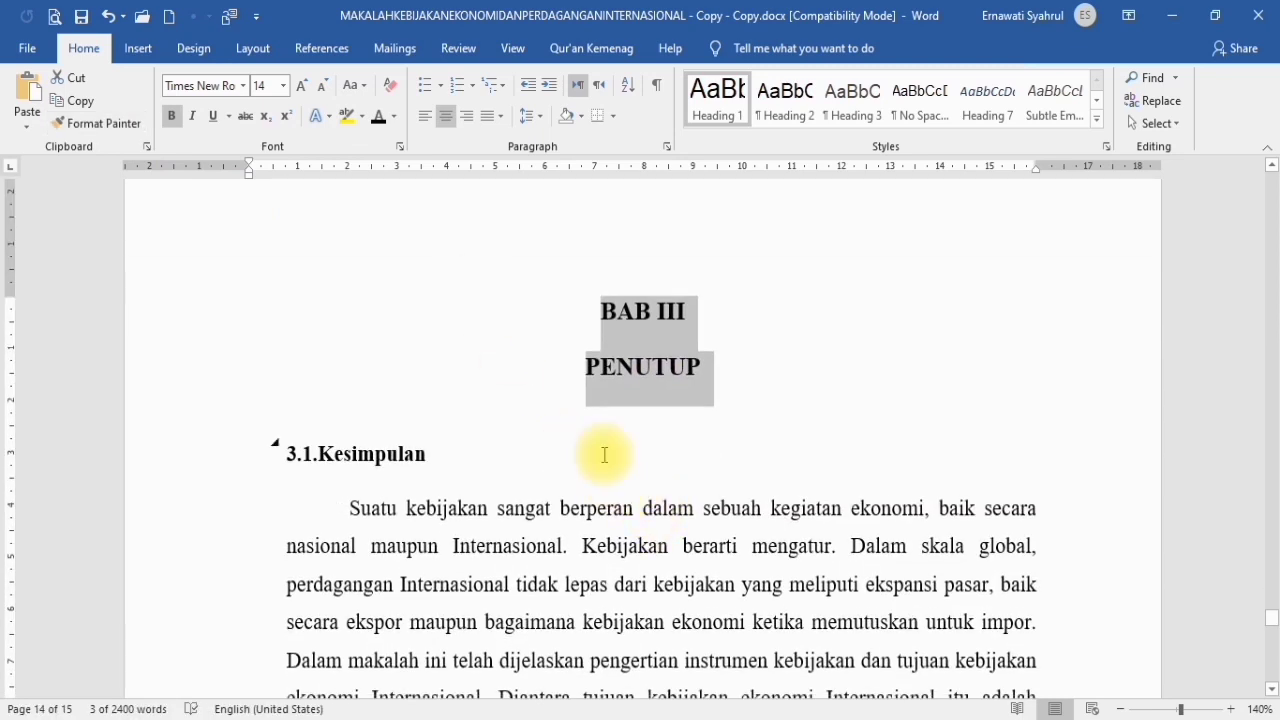
left_click(604, 455)
scroll(614, 477, "down", 12)
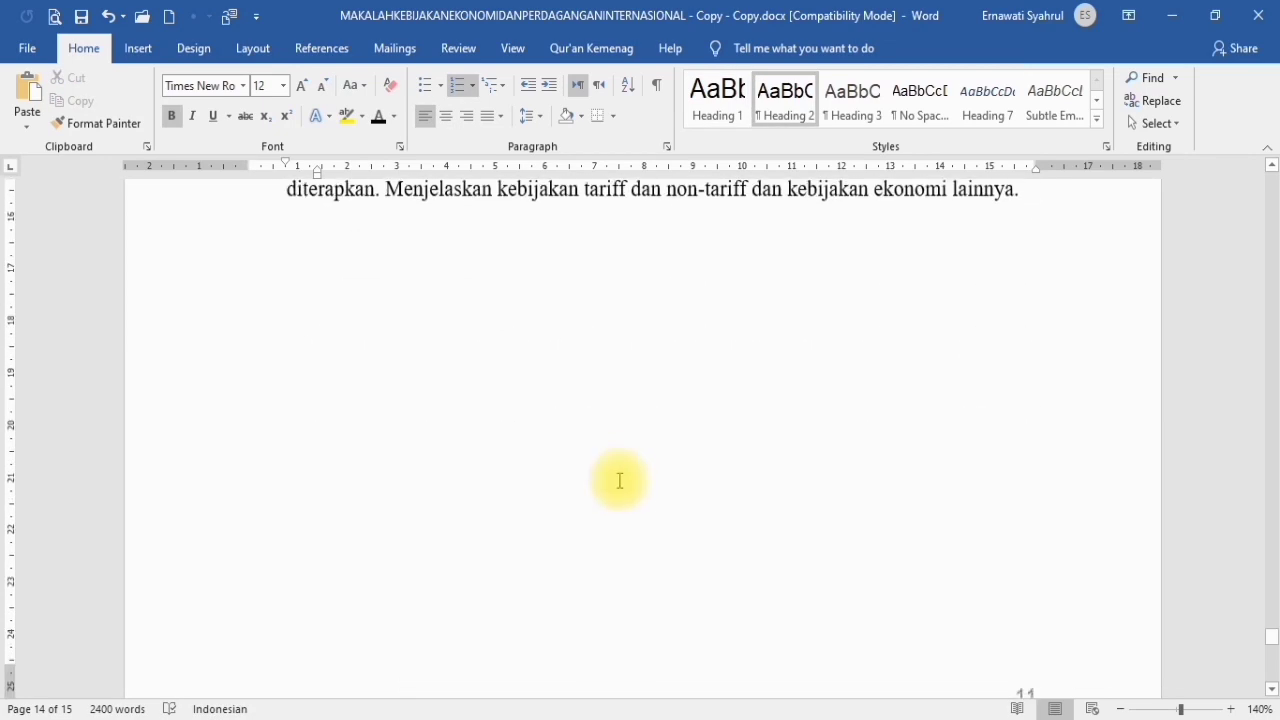
scroll(580, 430, "up", 3)
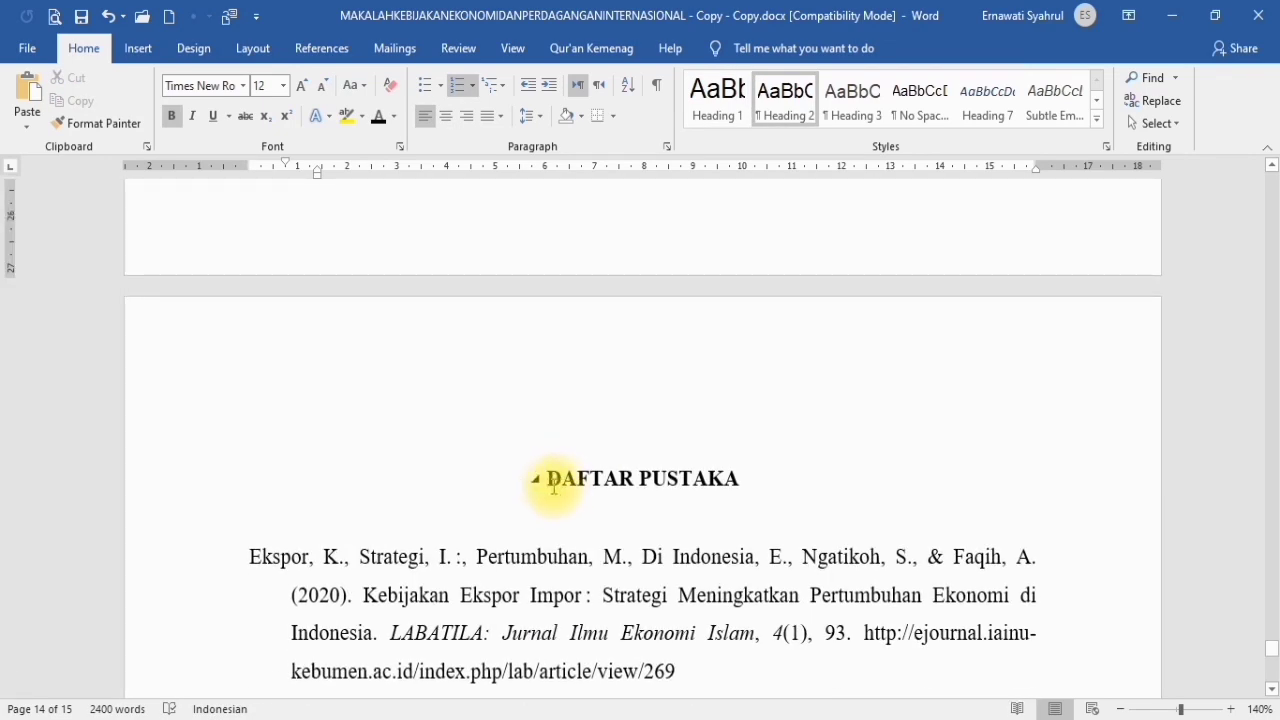
left_click_drag(550, 478, 826, 486)
key("ctrl+alt+1")
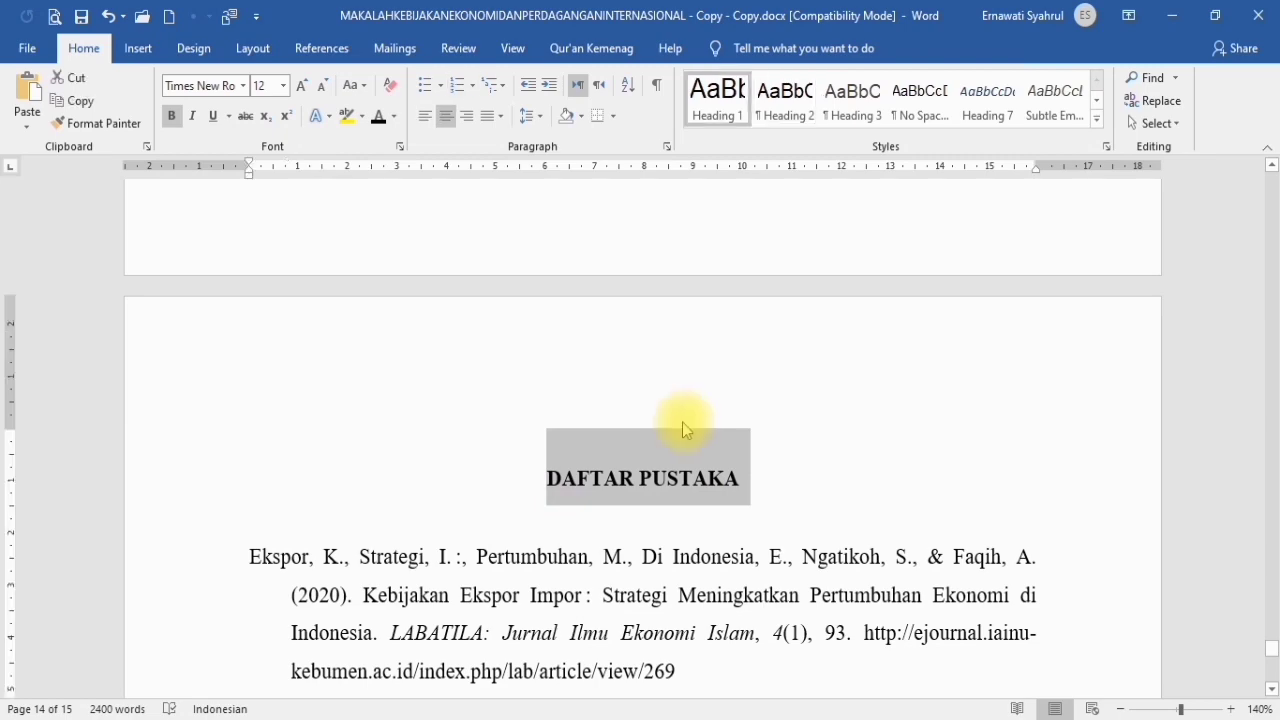
Copy the BAB III title's formatting onto the DAFTAR PUSTAKA title with Format Painter and delete the empty line below it
scroll(682, 420, "up", 15)
scroll(690, 430, "down", 3)
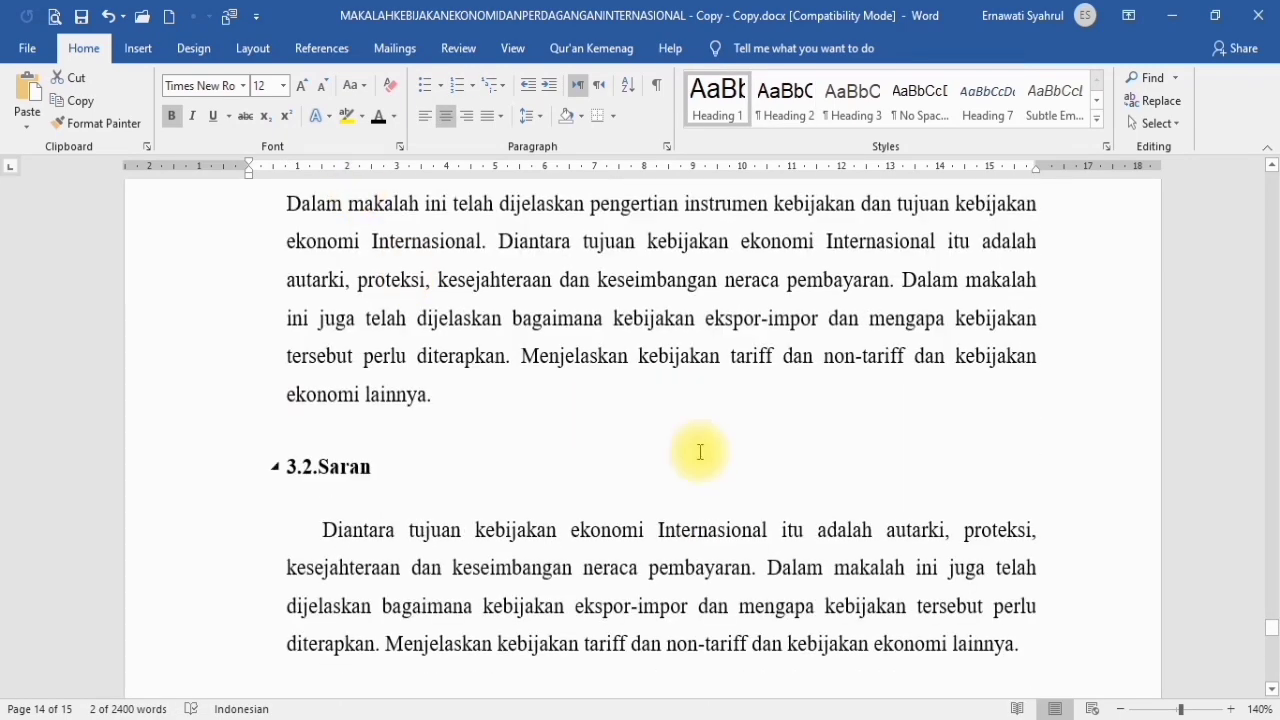
scroll(706, 437, "up", 10)
scroll(712, 441, "down", 3)
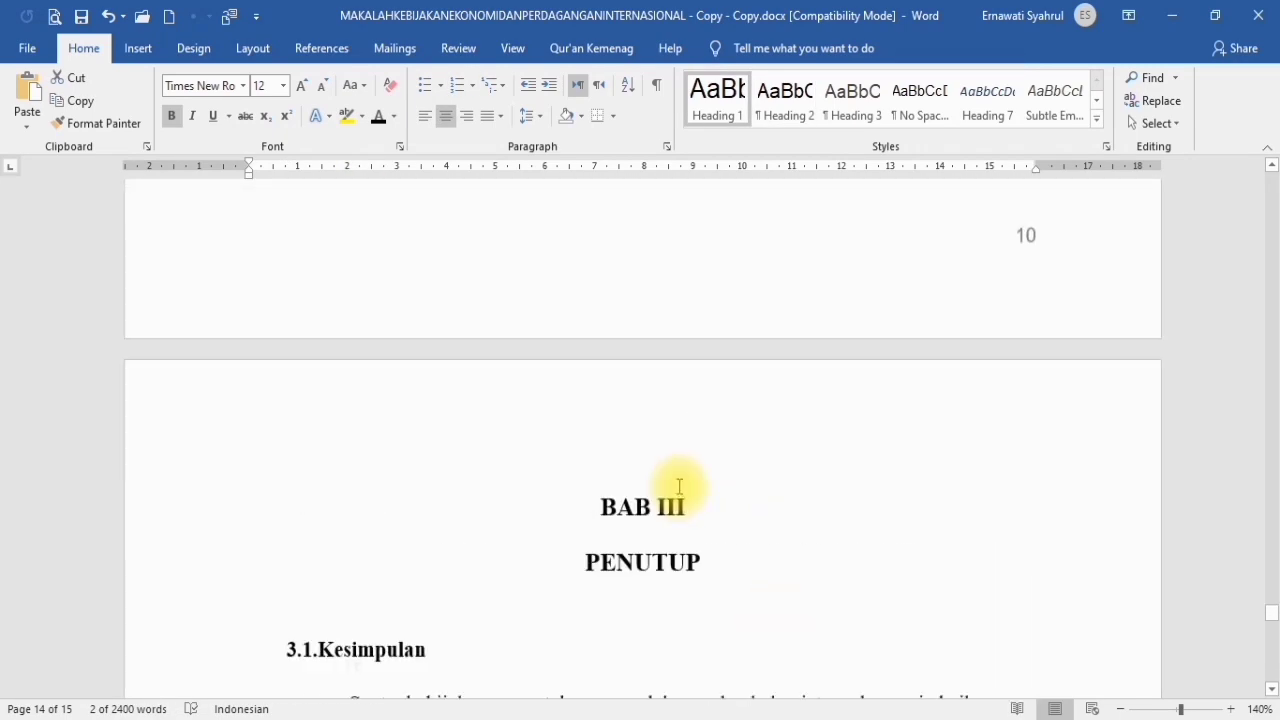
left_click(666, 506)
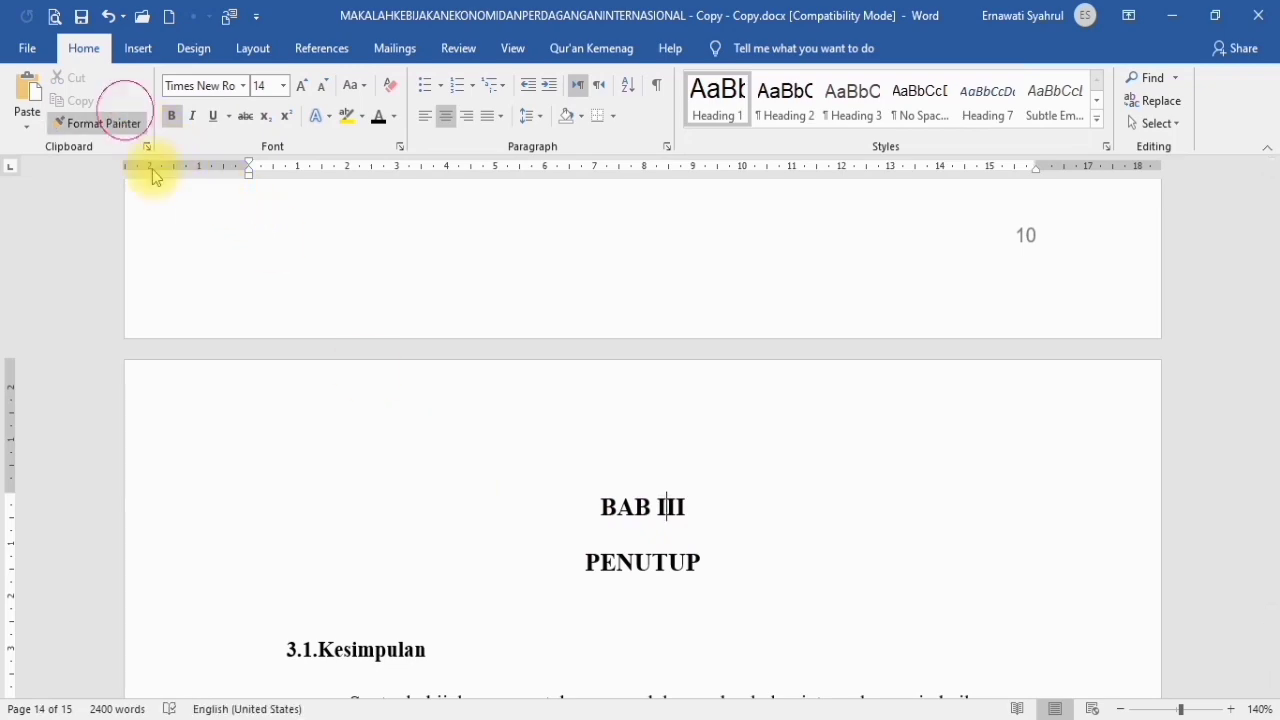
left_click(100, 123)
scroll(673, 478, "down", 15)
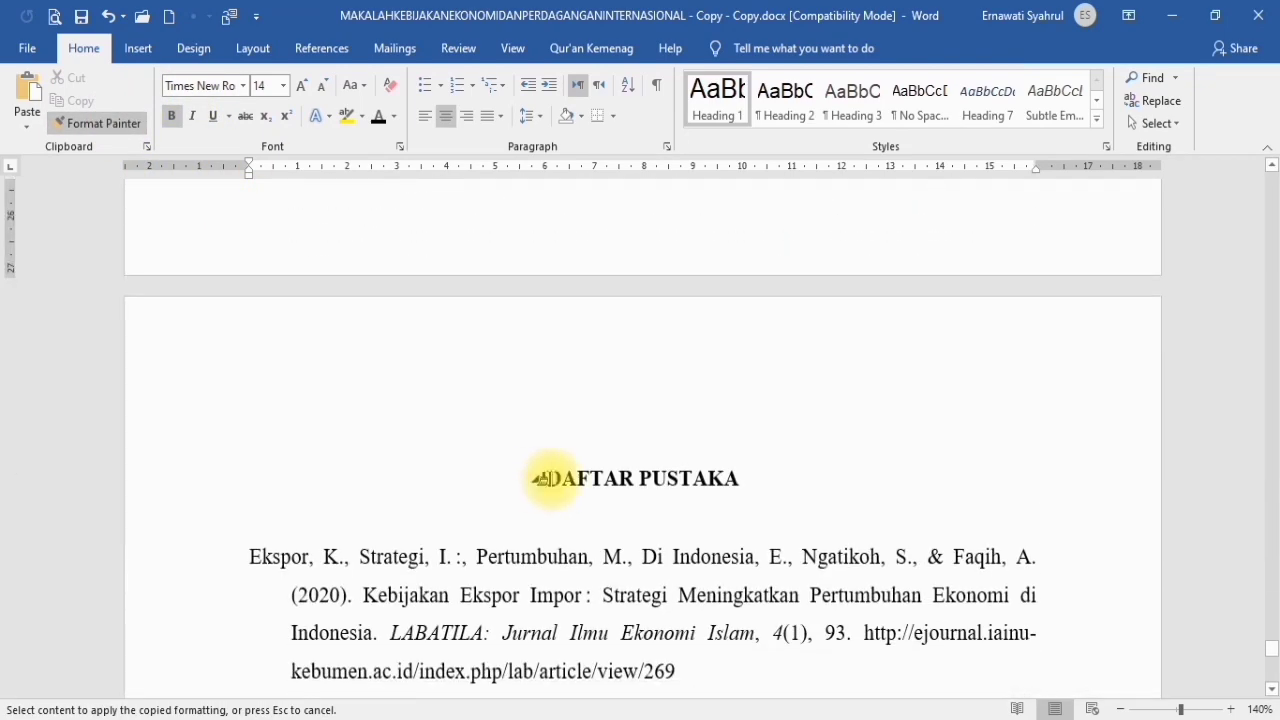
mouse_move(550, 478)
left_mouse_down()
mouse_move(791, 508)
mouse_move(760, 500)
left_mouse_up()
left_click(737, 502)
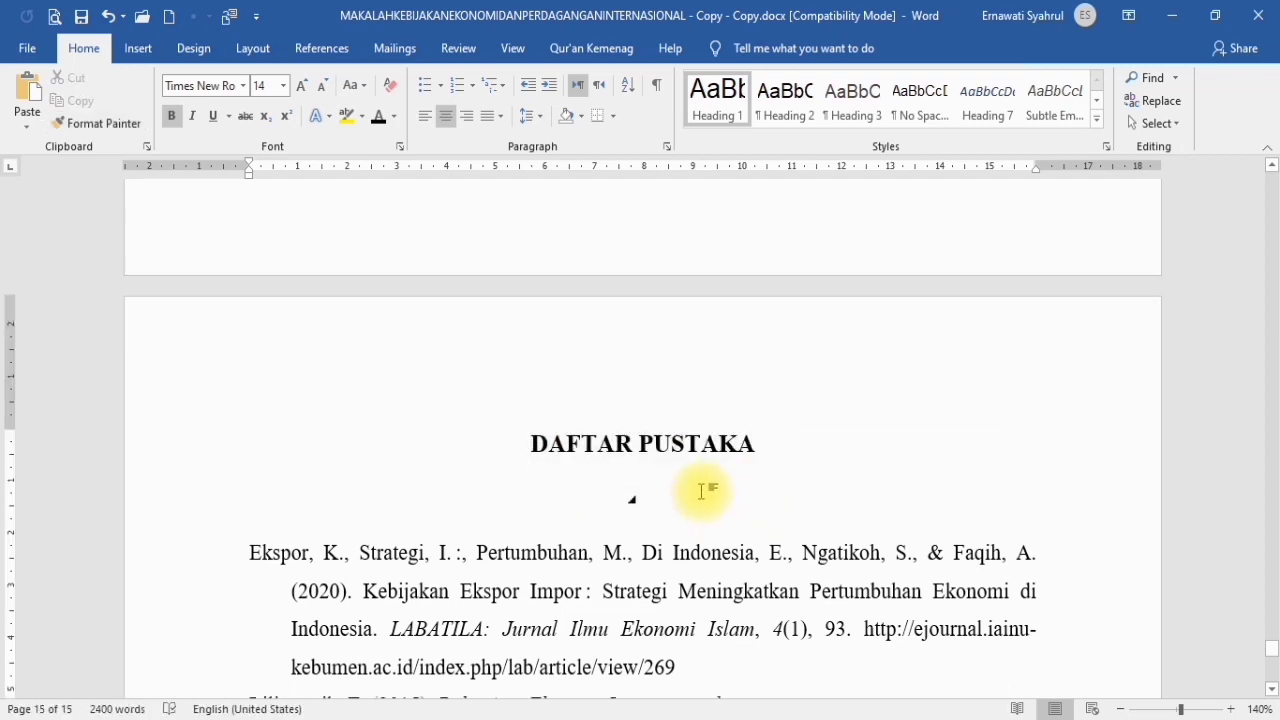
key("Delete")
Apply the Heading 2 style to the Latar Belakang subheading under BAB I PENDAHULUAN
scroll(837, 448, "up", 12)
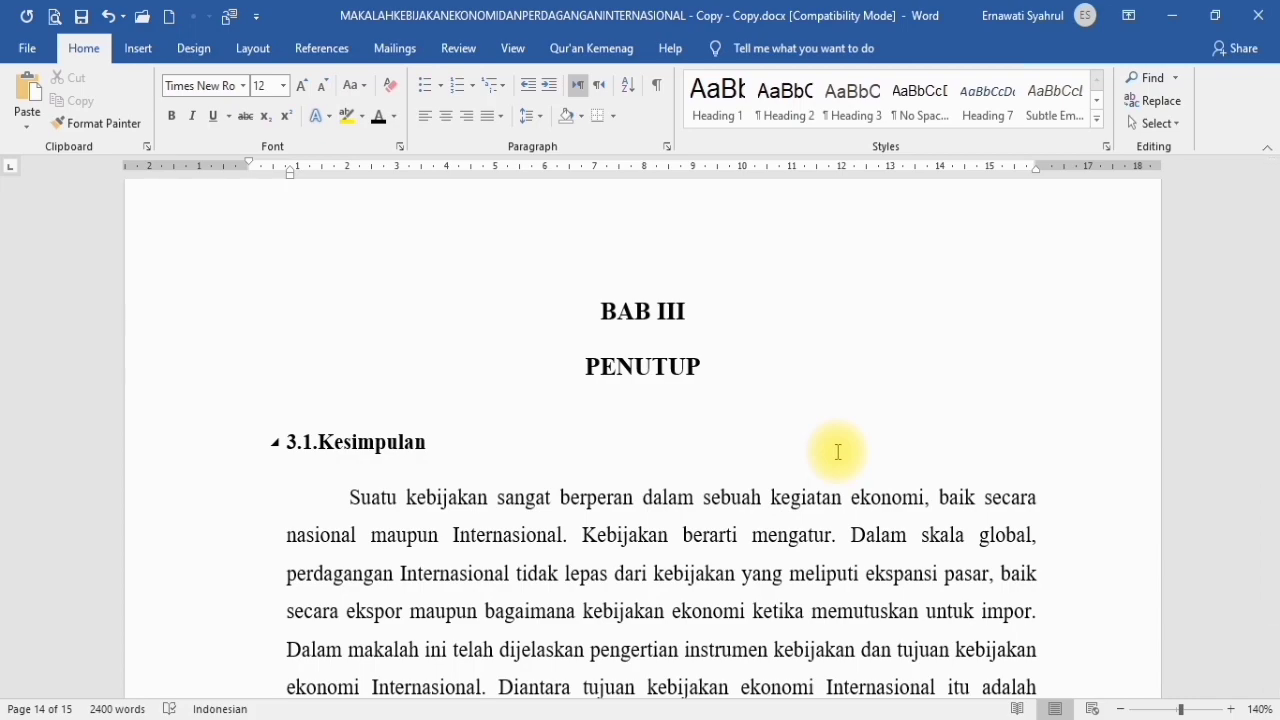
scroll(838, 452, "up", 20)
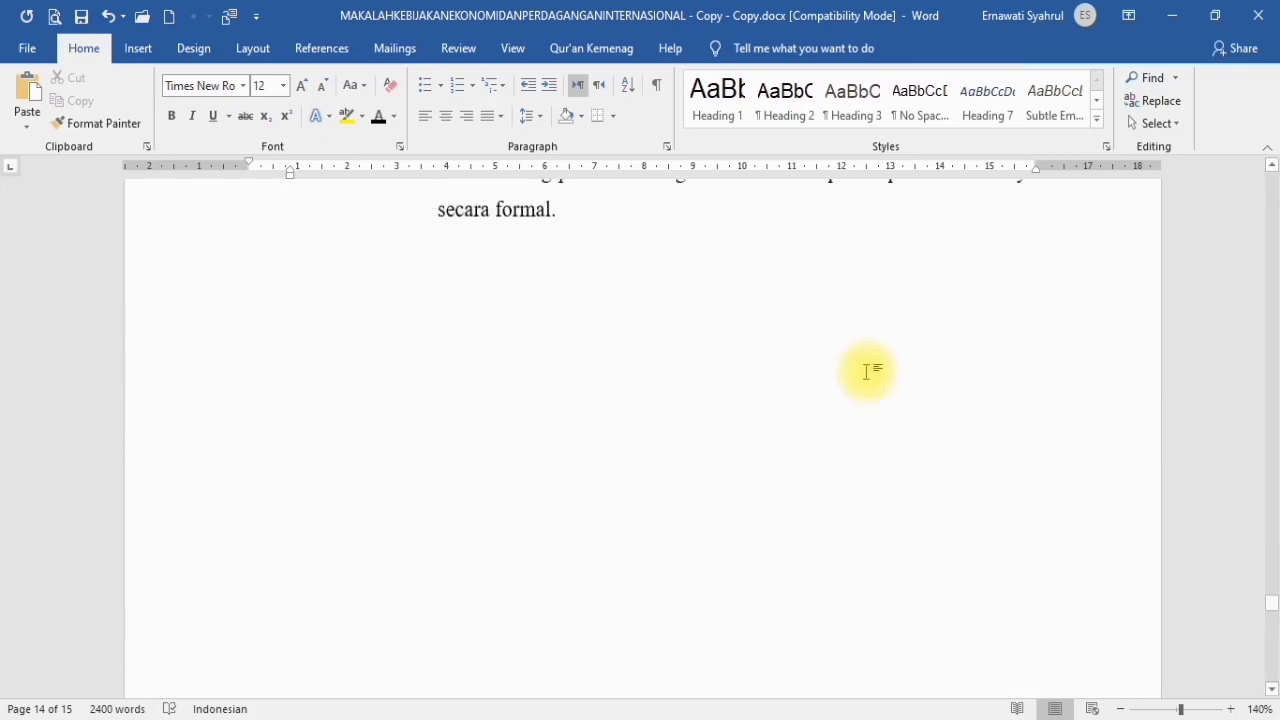
scroll(868, 372, "up", 15)
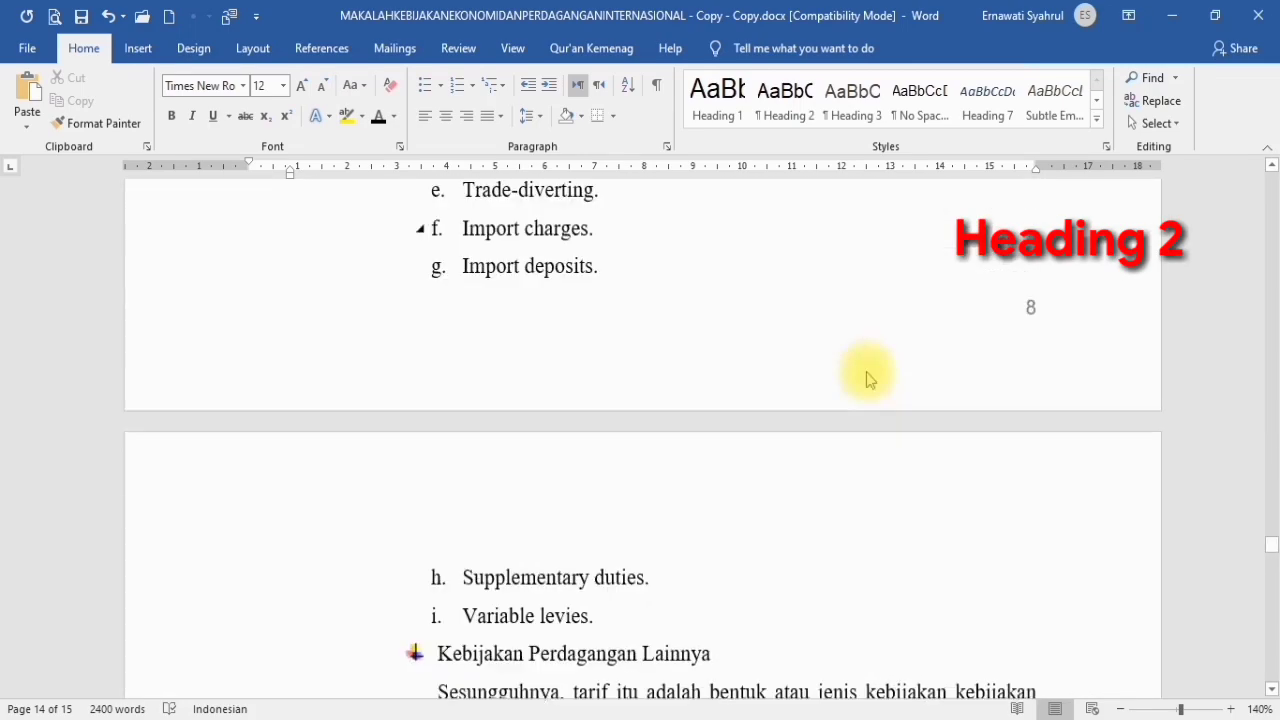
left_click_drag(1272, 540, 1272, 185)
scroll(634, 575, "down", 3)
scroll(632, 590, "down", 15)
scroll(621, 613, "down", 4)
scroll(630, 600, "down", 6)
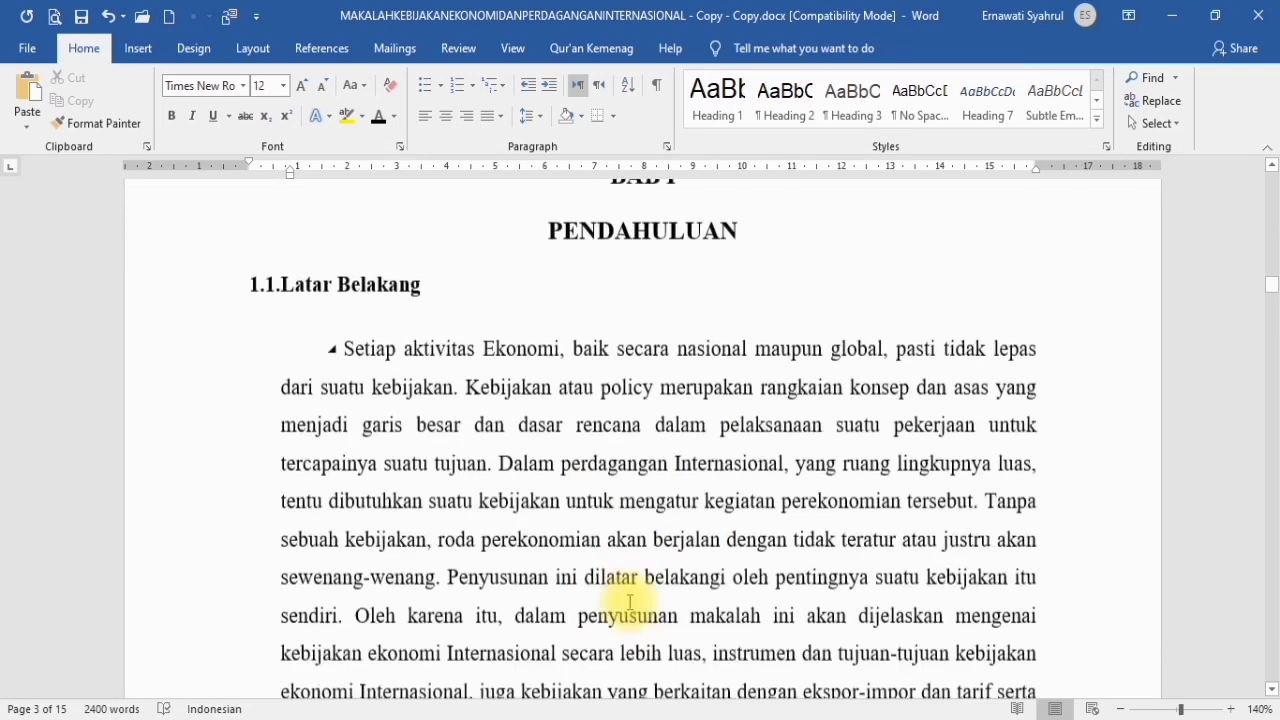
scroll(343, 360, "up", 1)
scroll(343, 360, "up", 3)
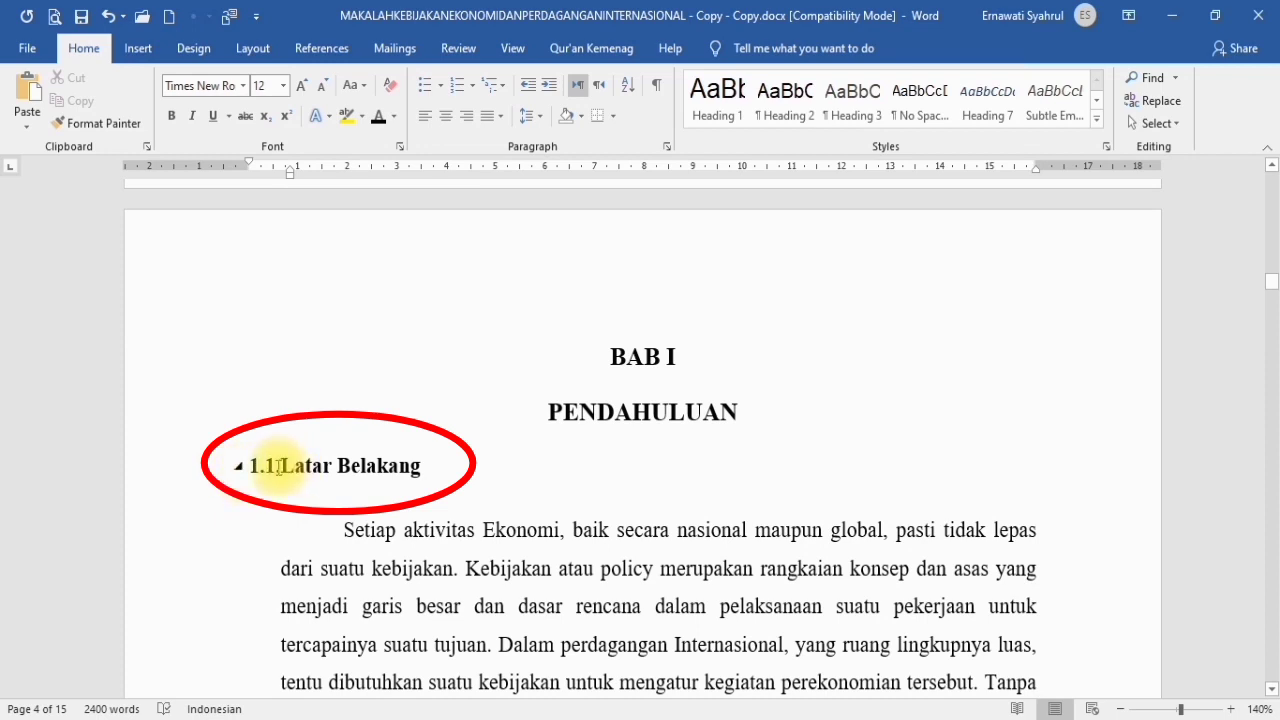
left_click(224, 472)
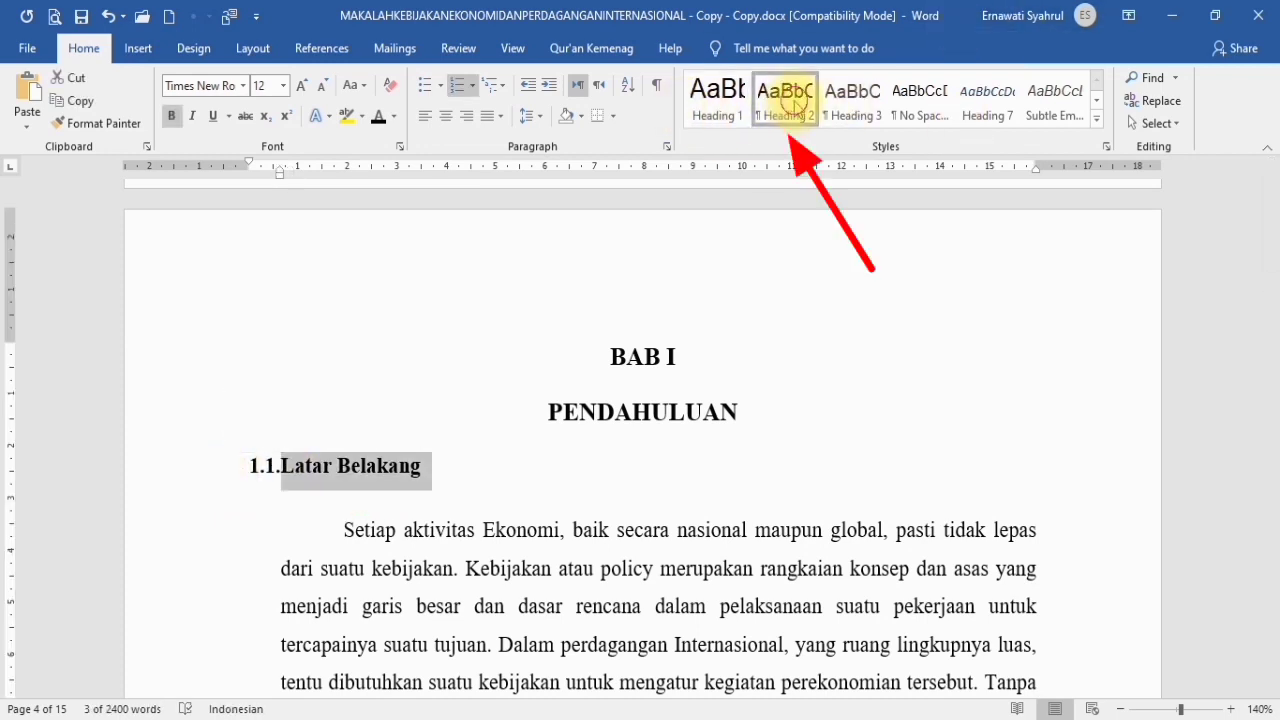
left_click(793, 101)
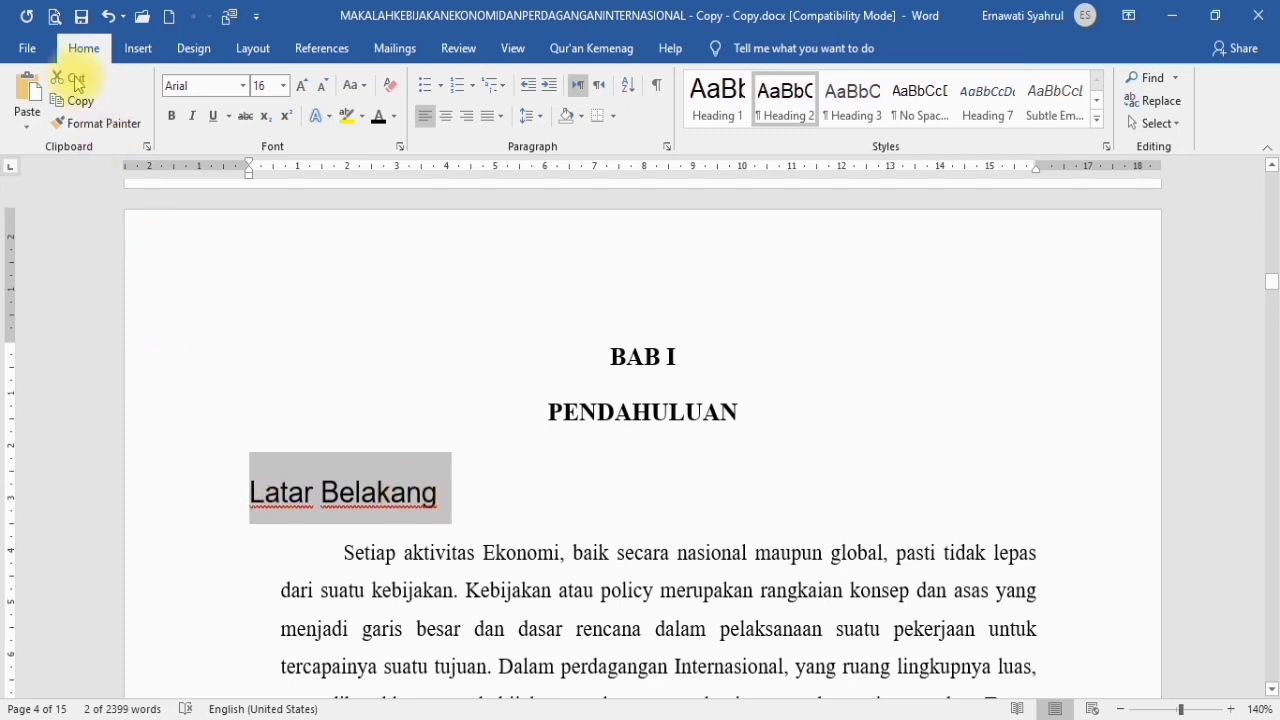
Format the Latar Belakang subheading as Times New Roman, size 12, bold
left_click(243, 85)
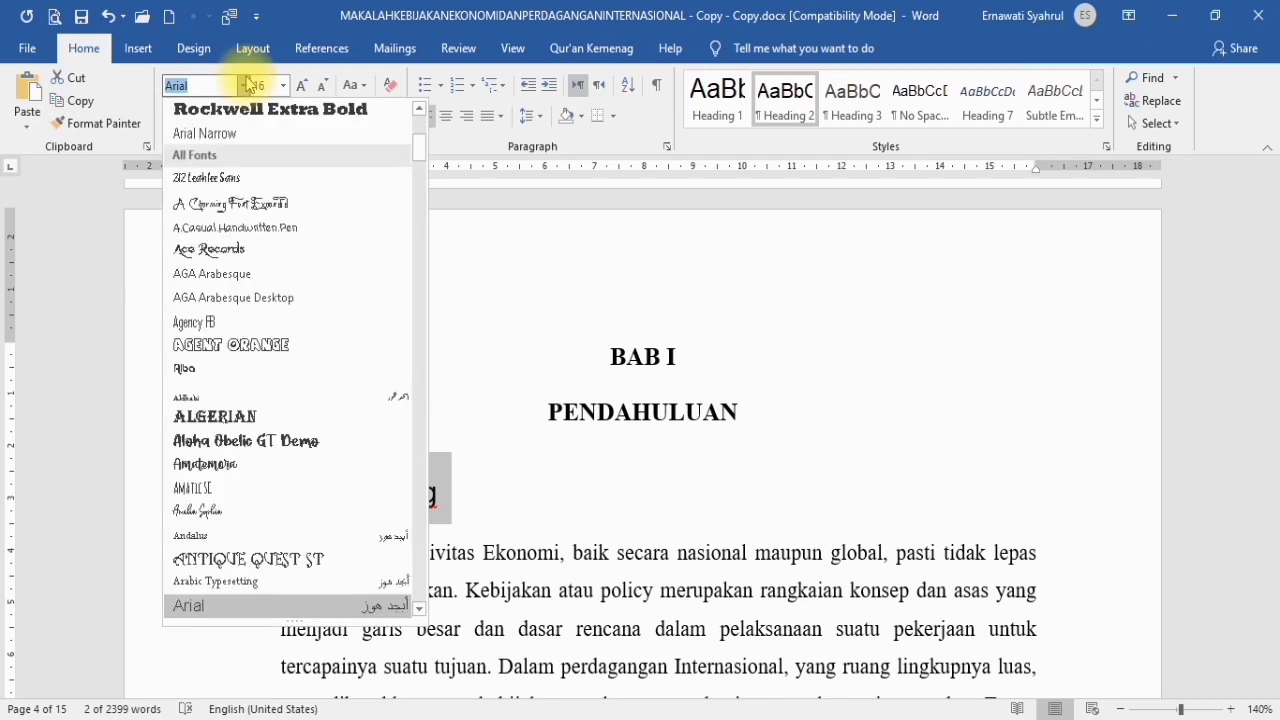
scroll(371, 395, "up", 5)
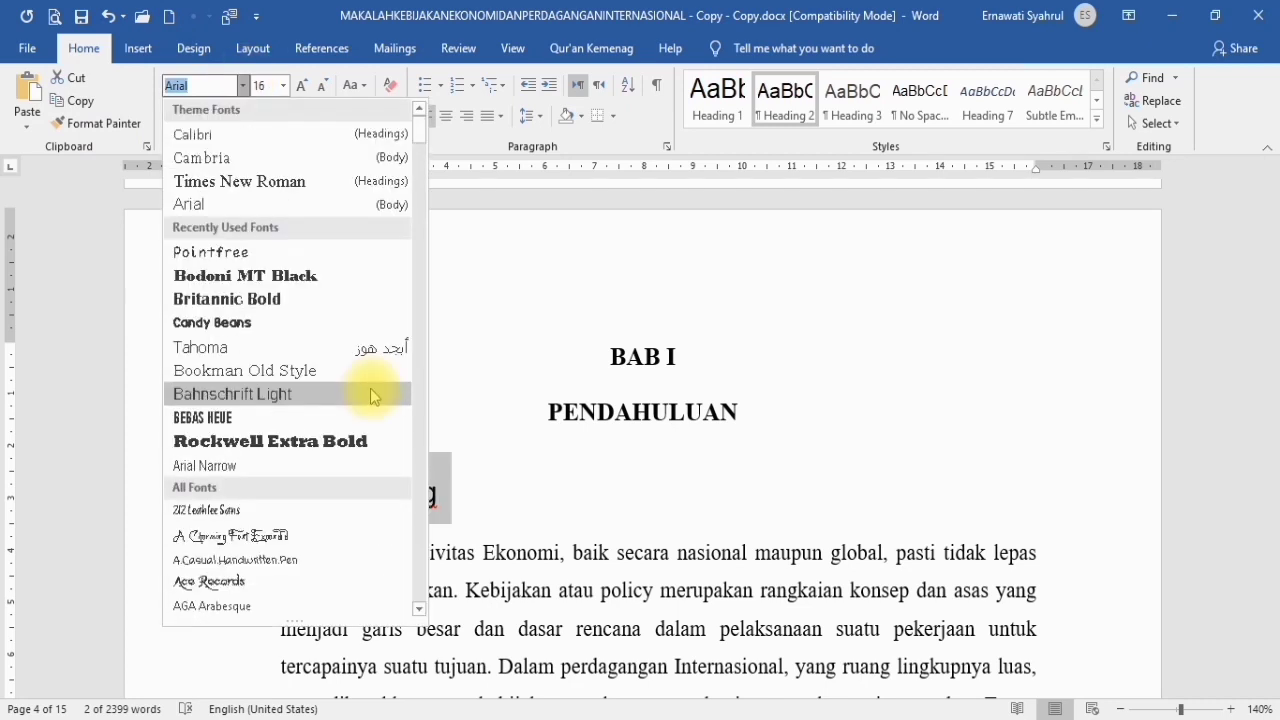
left_click(333, 184)
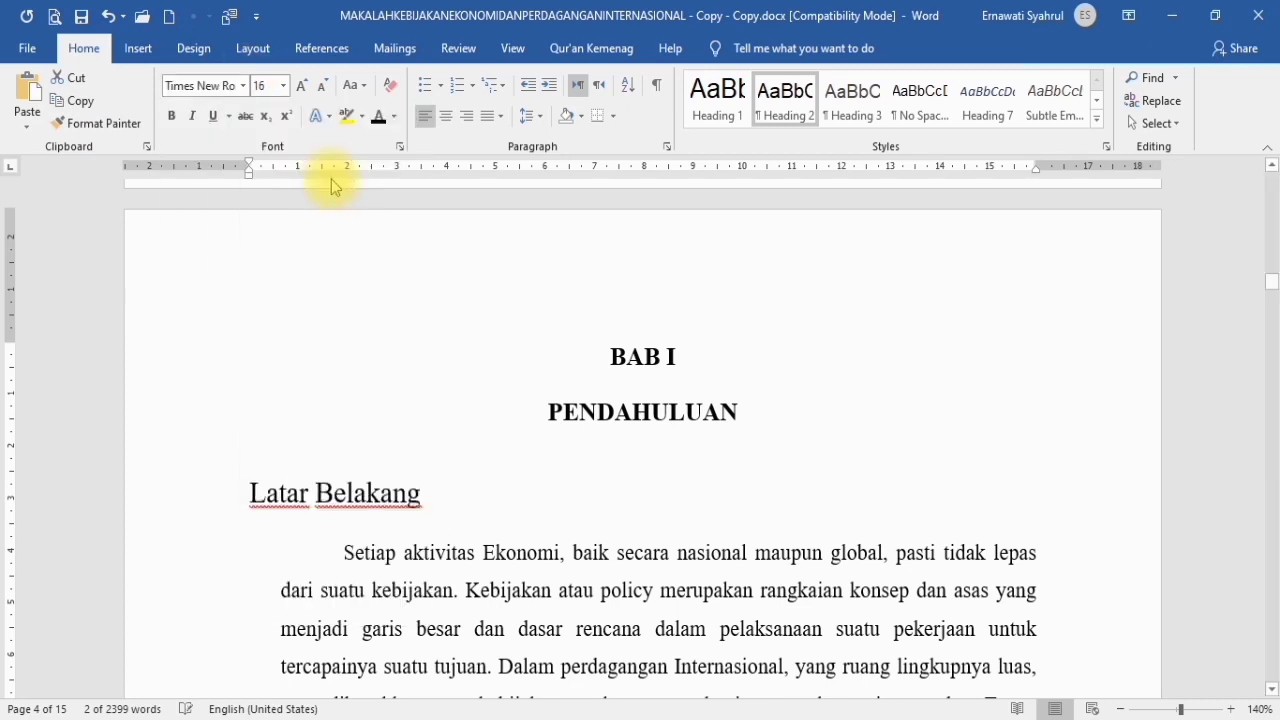
left_click(329, 90)
left_click(329, 90)
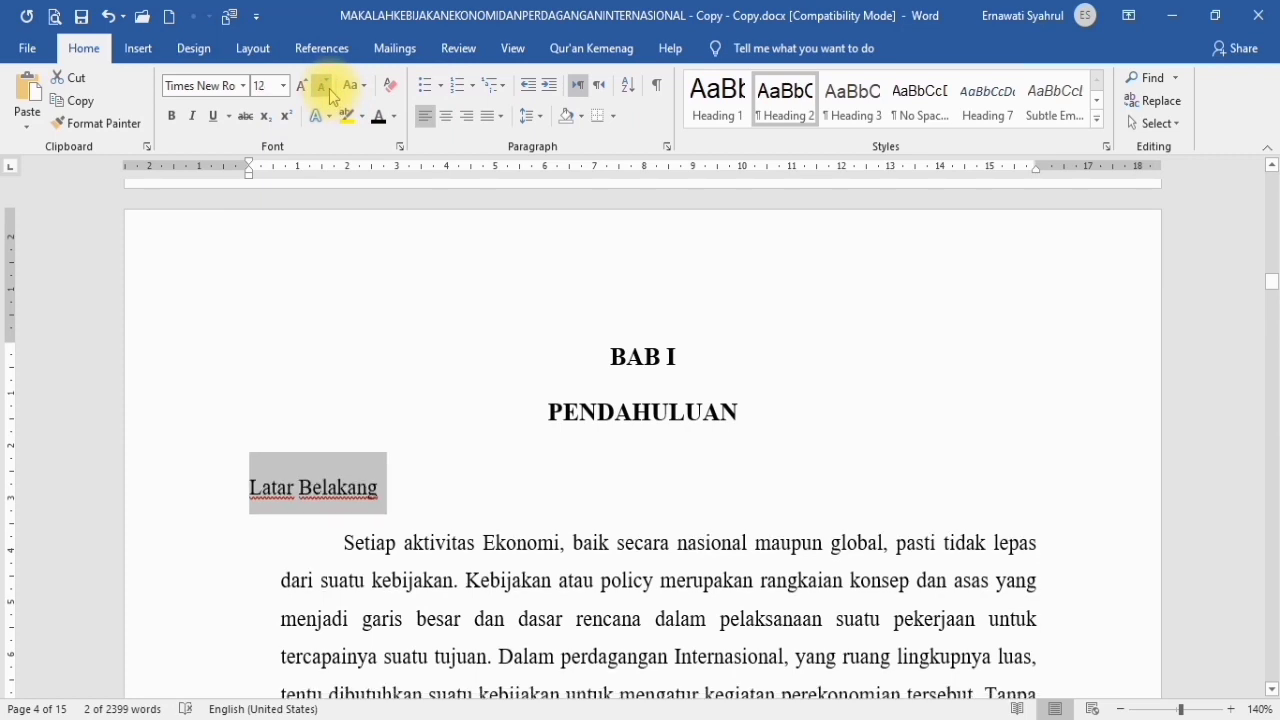
left_click(173, 116)
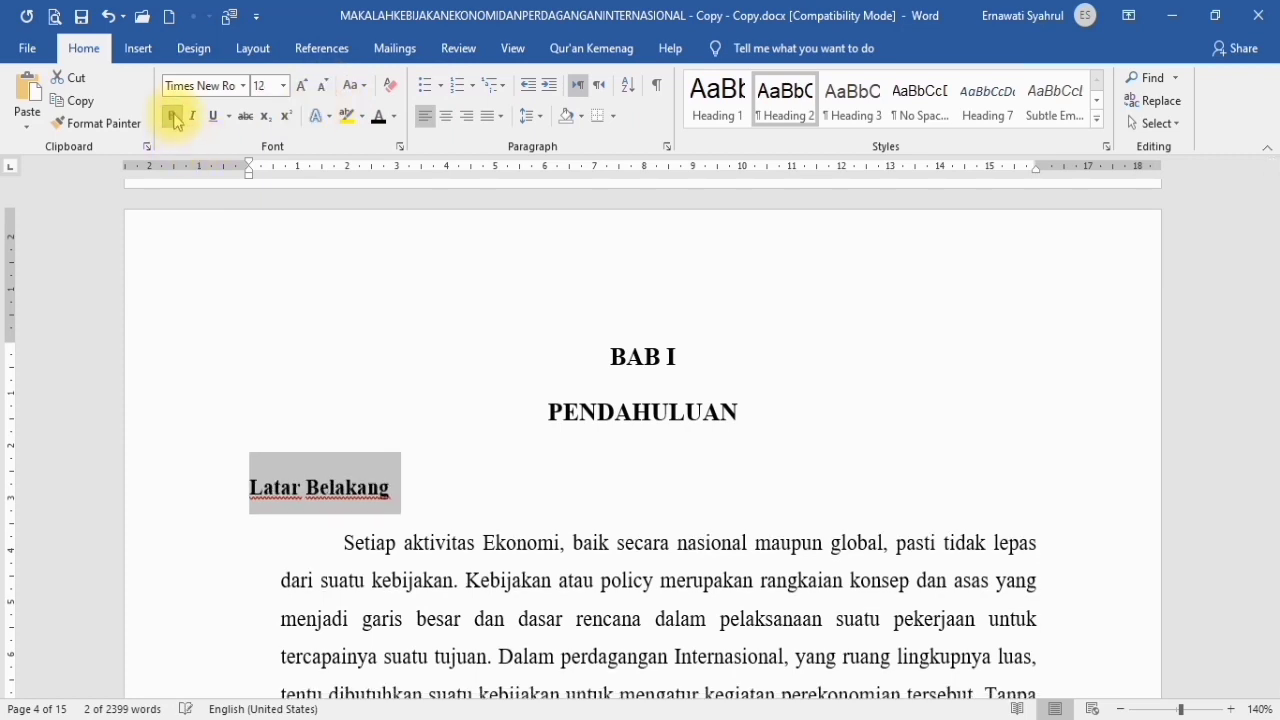
Apply the 1., 1.1., 1.1.1. multilevel list to Latar Belakang and demote it to second level so it is numbered 1.1
left_click(497, 95)
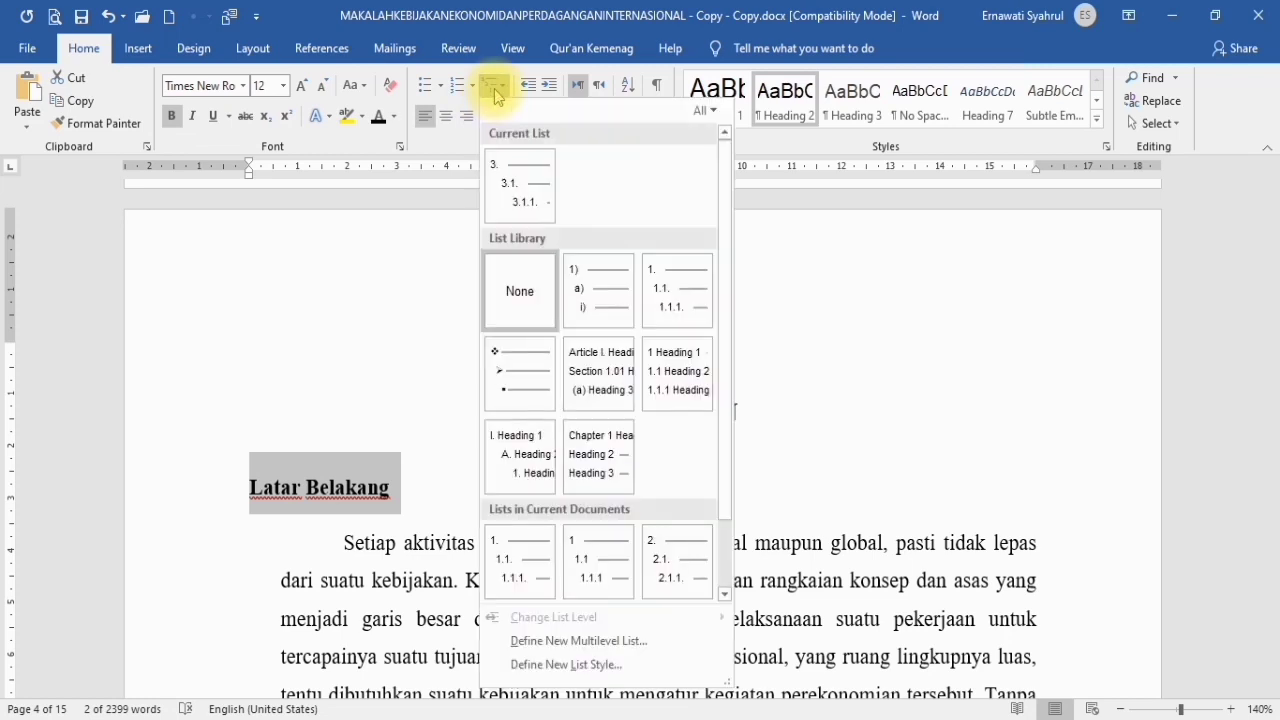
left_click(686, 286)
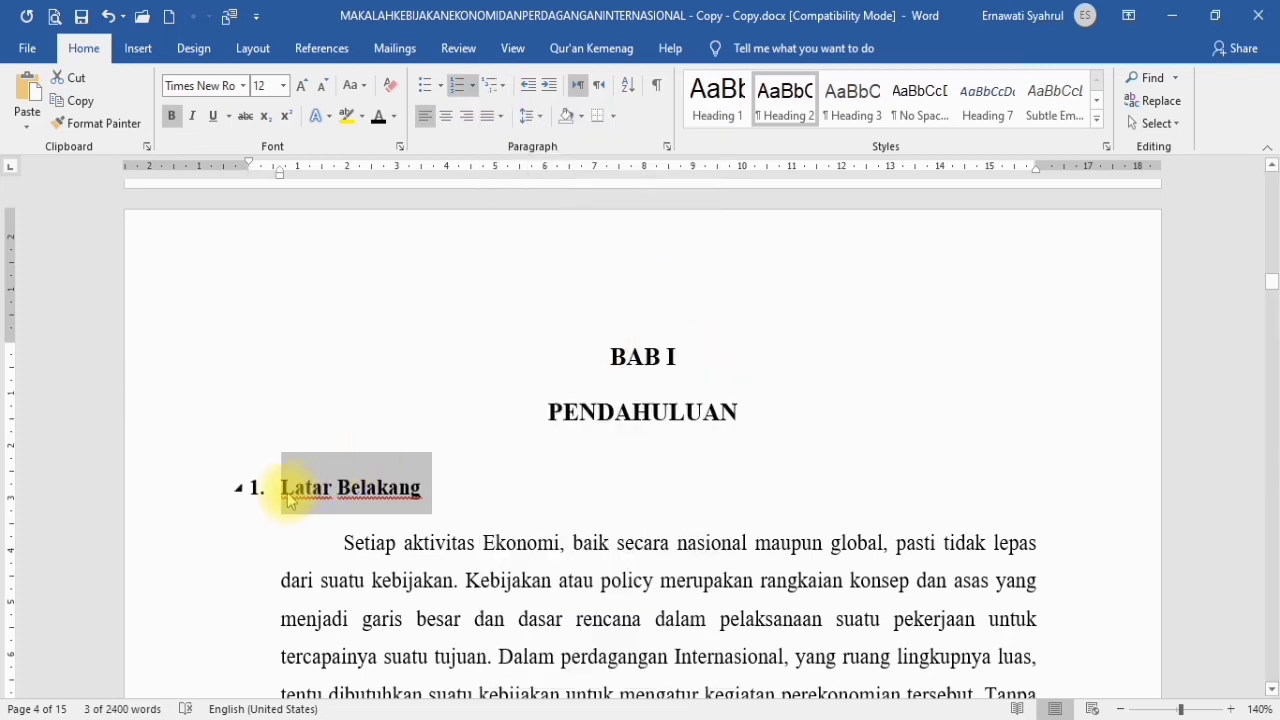
left_click(288, 500)
type("1")
key("space")
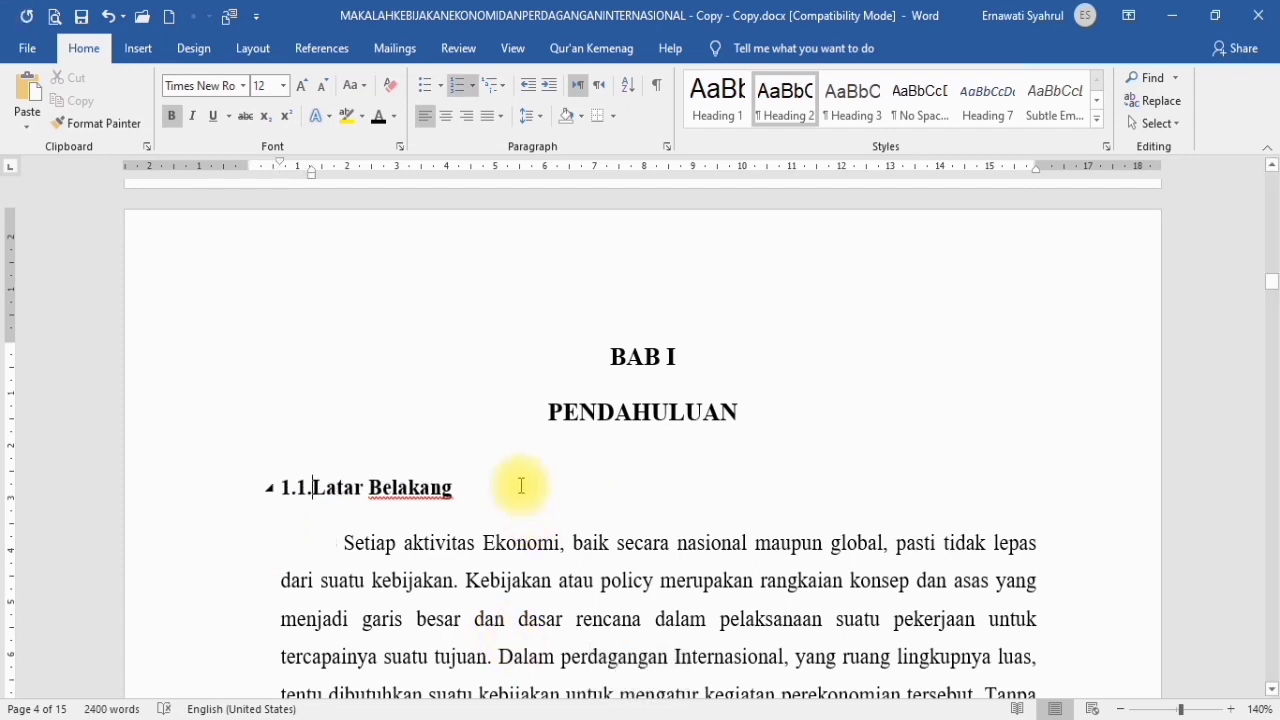
Copy the Latar Belakang subheading's formatting onto the Rumusan Masalah subheading with Format Painter
scroll(480, 510, "down", 2)
scroll(479, 516, "down", 2)
scroll(479, 516, "up", 4)
scroll(423, 590, "down", 2)
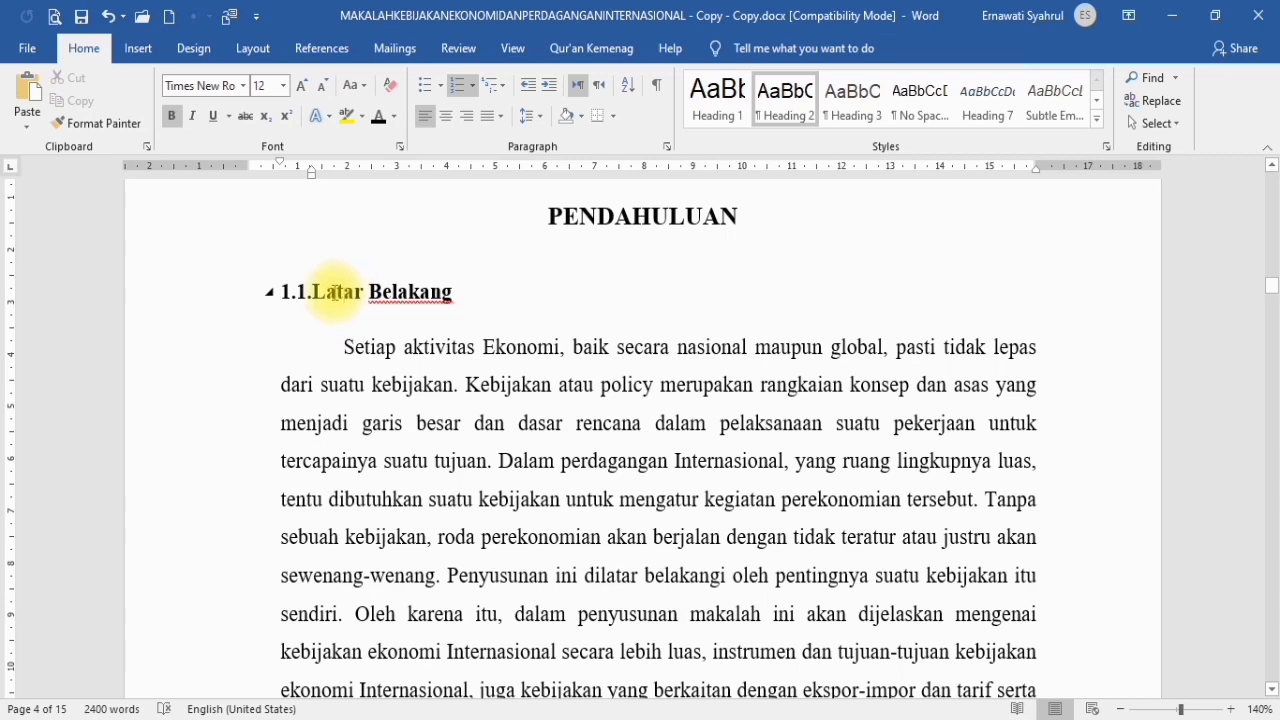
scroll(396, 392, "down", 2)
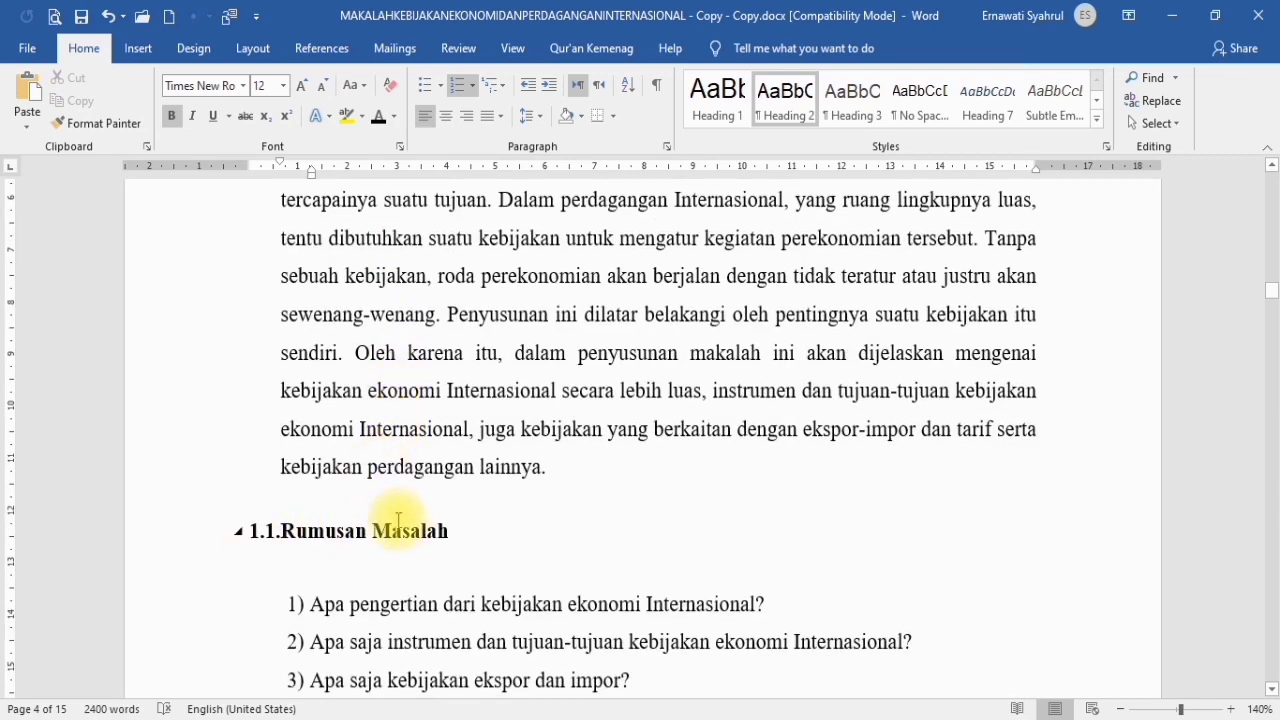
scroll(460, 533, "up", 2)
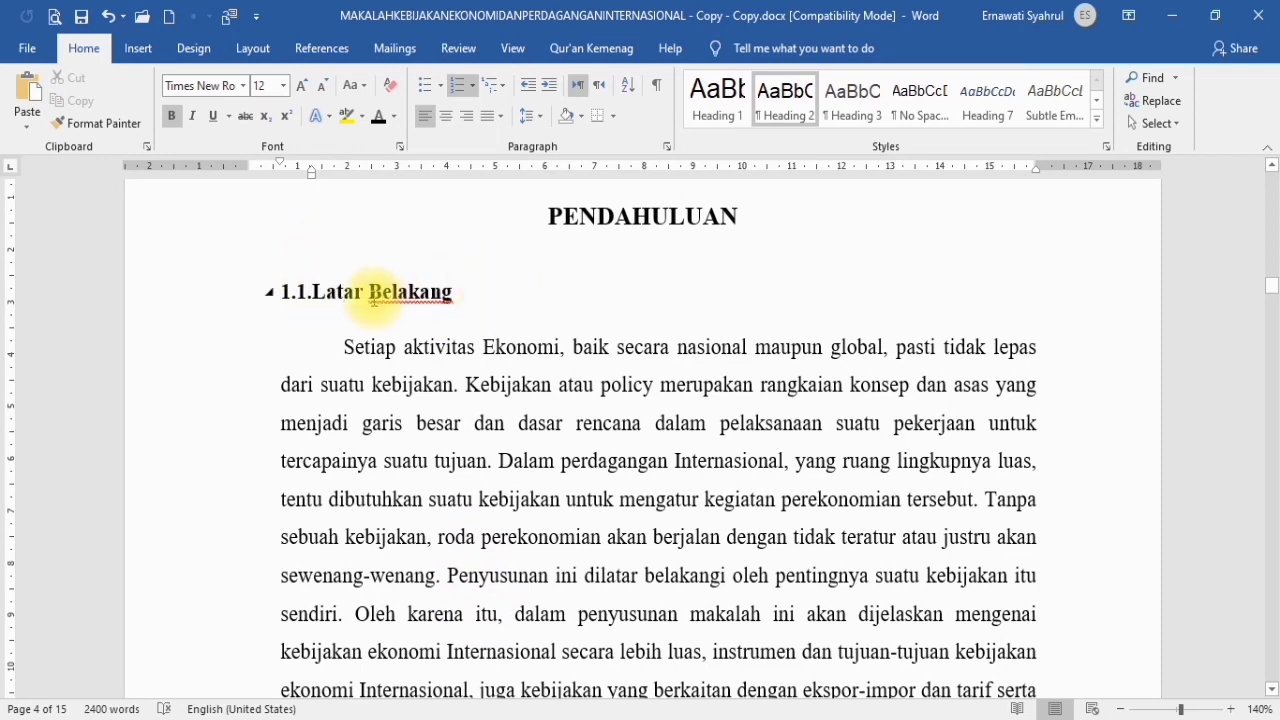
left_click(112, 124)
scroll(194, 533, "down", 5)
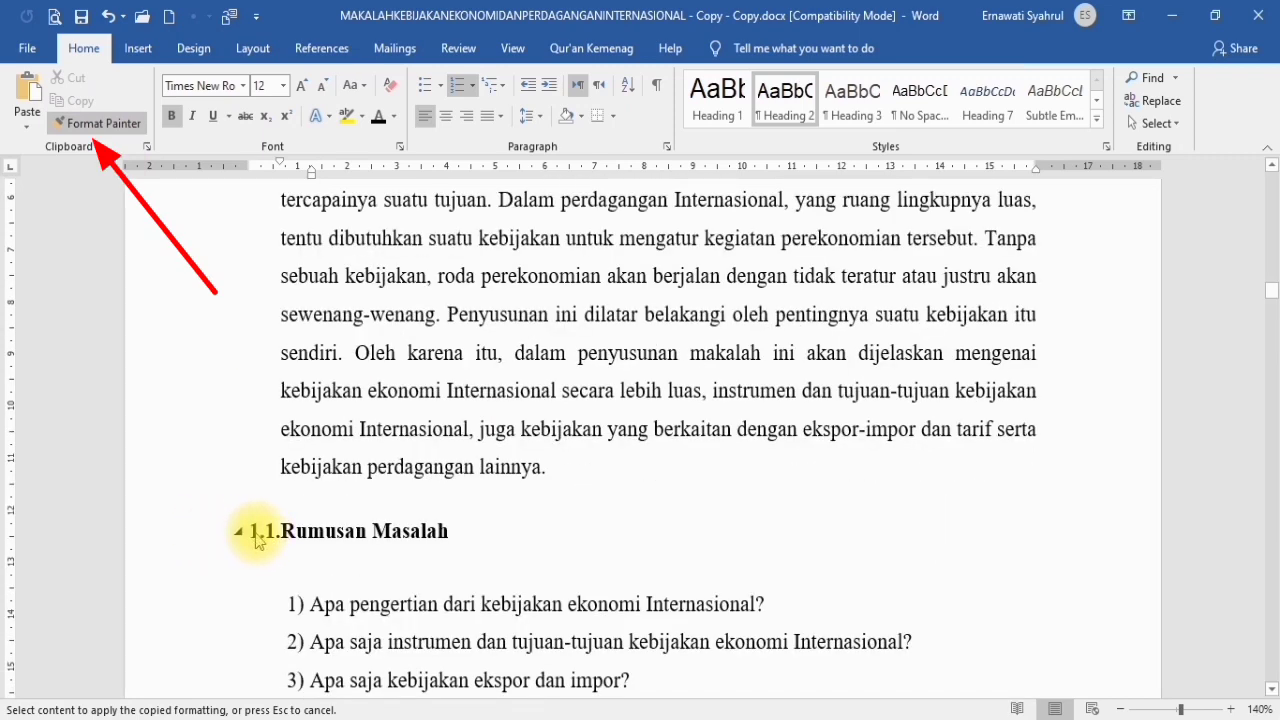
mouse_move(240, 529)
left_mouse_down()
mouse_move(494, 534)
mouse_move(478, 540)
left_mouse_up()
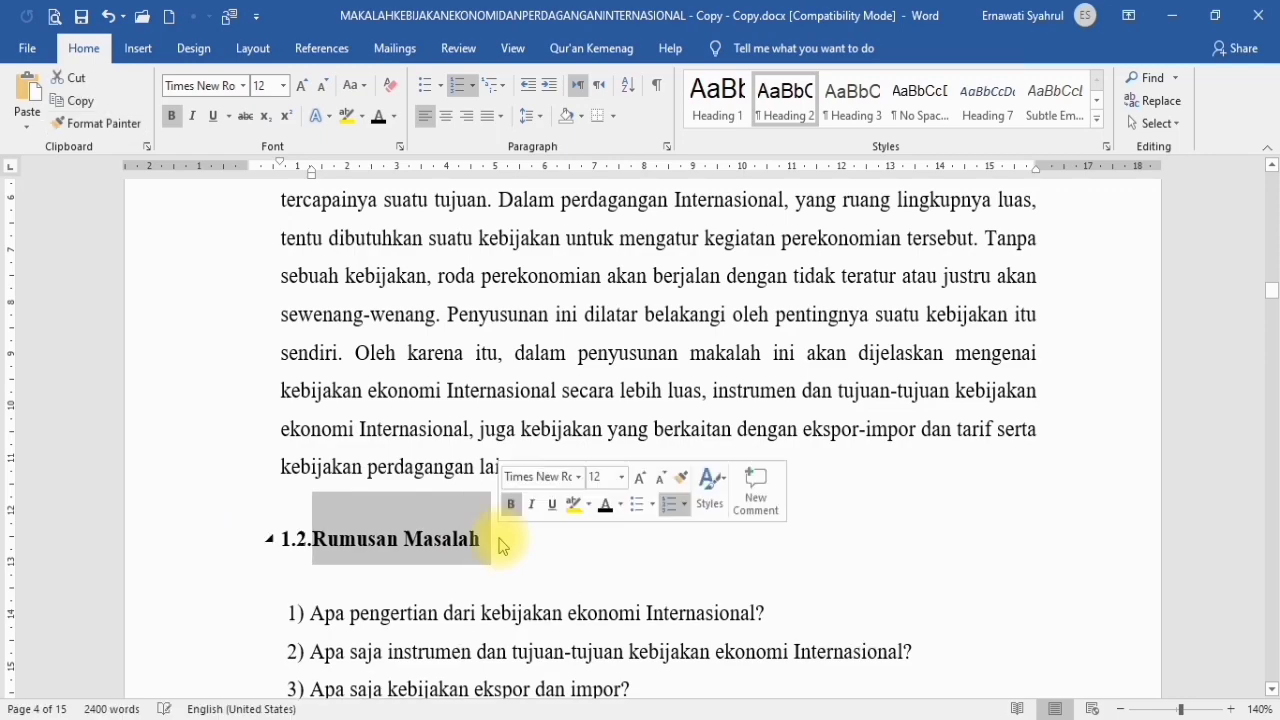
Copy the Rumusan Masalah formatting onto the Tujuan Pembahasan subheading with Format Painter and delete the empty line below it
scroll(478, 549, "up", 4)
scroll(460, 543, "down", 4)
scroll(471, 537, "up", 3)
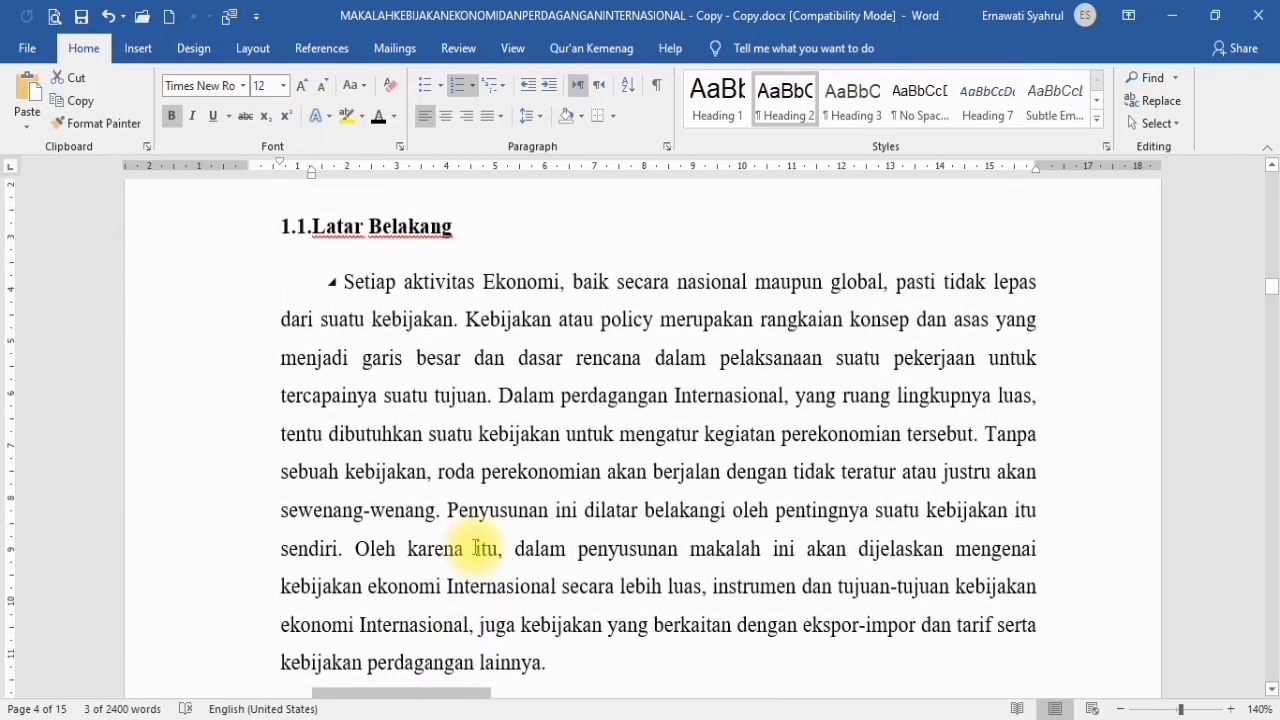
scroll(478, 549, "down", 5)
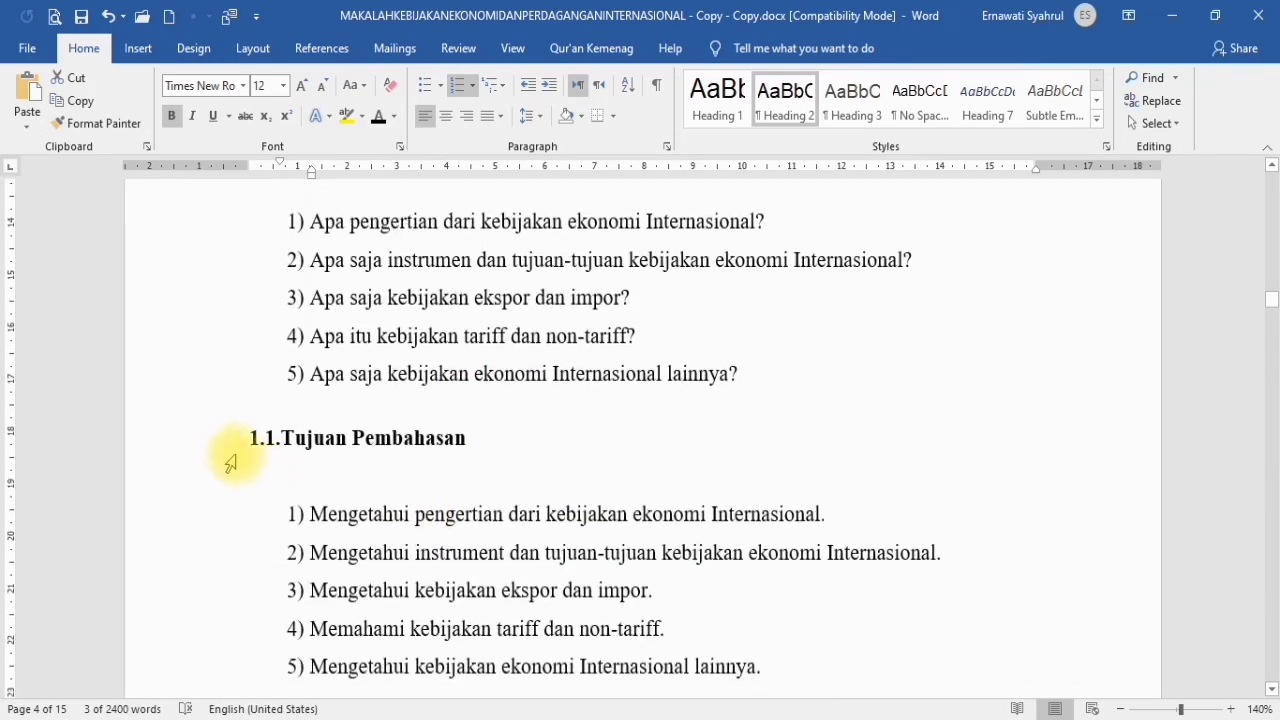
scroll(394, 434, "up", 5)
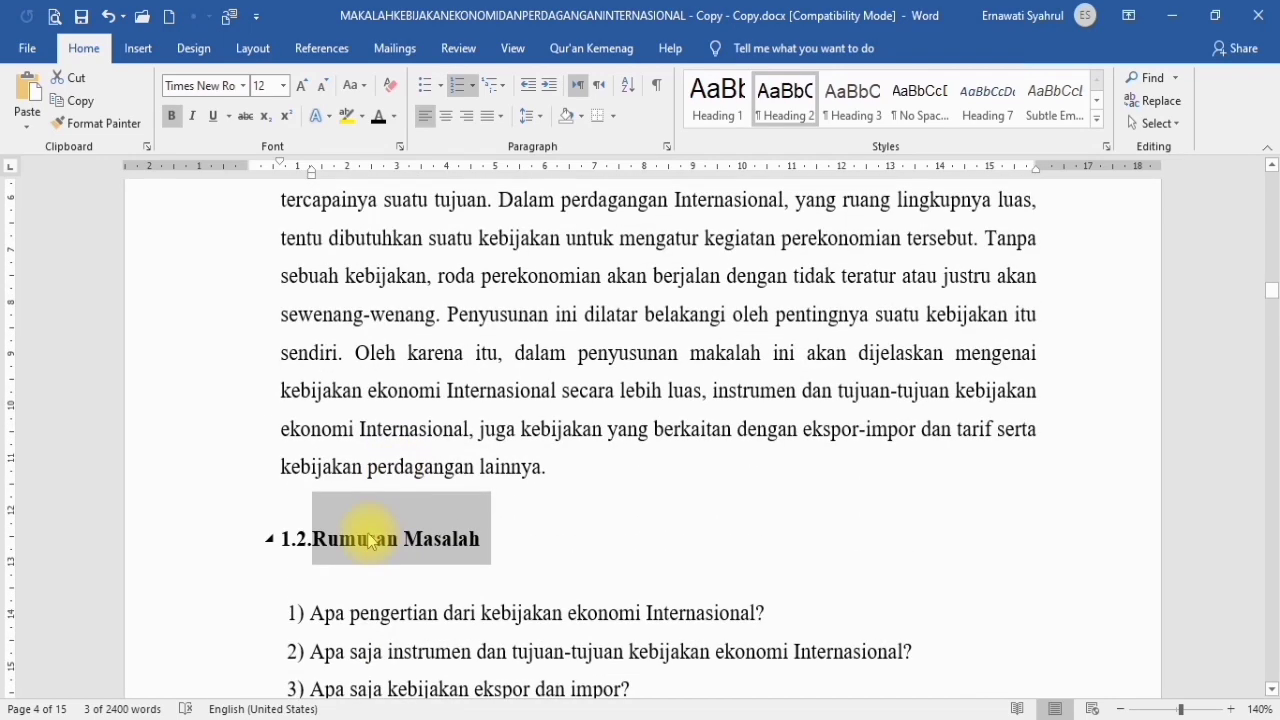
left_click(369, 539)
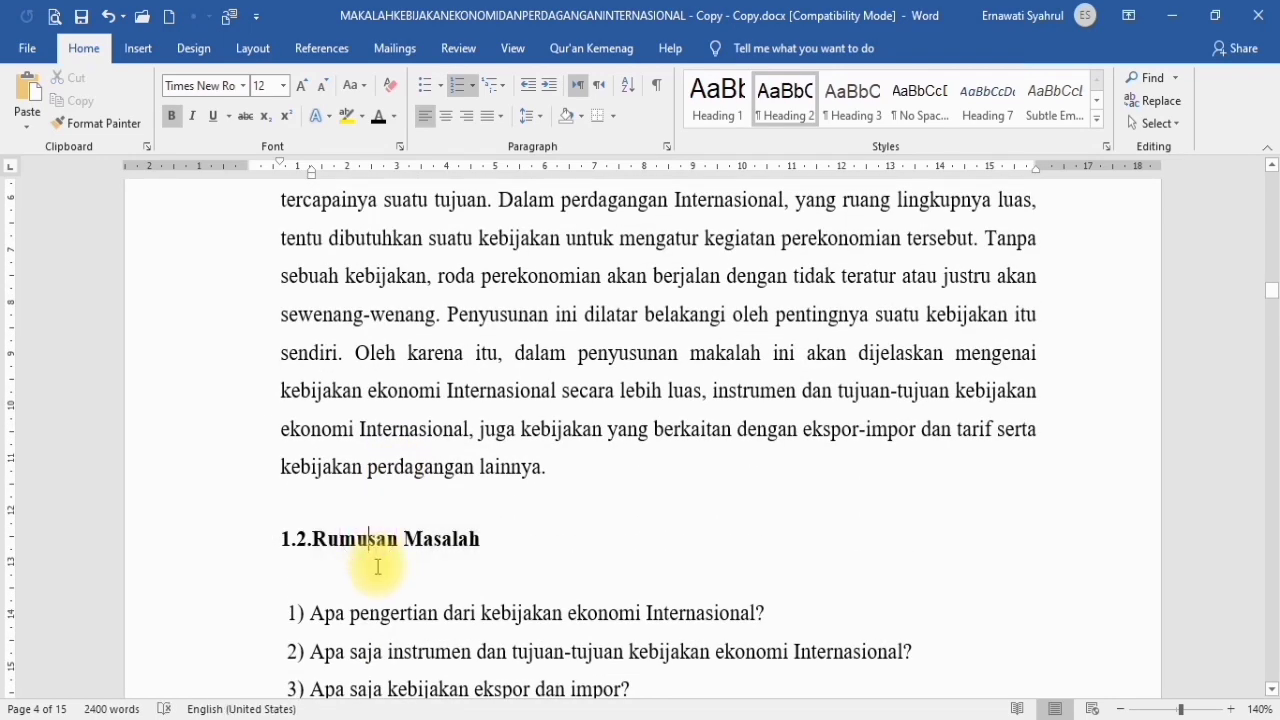
left_click(115, 125)
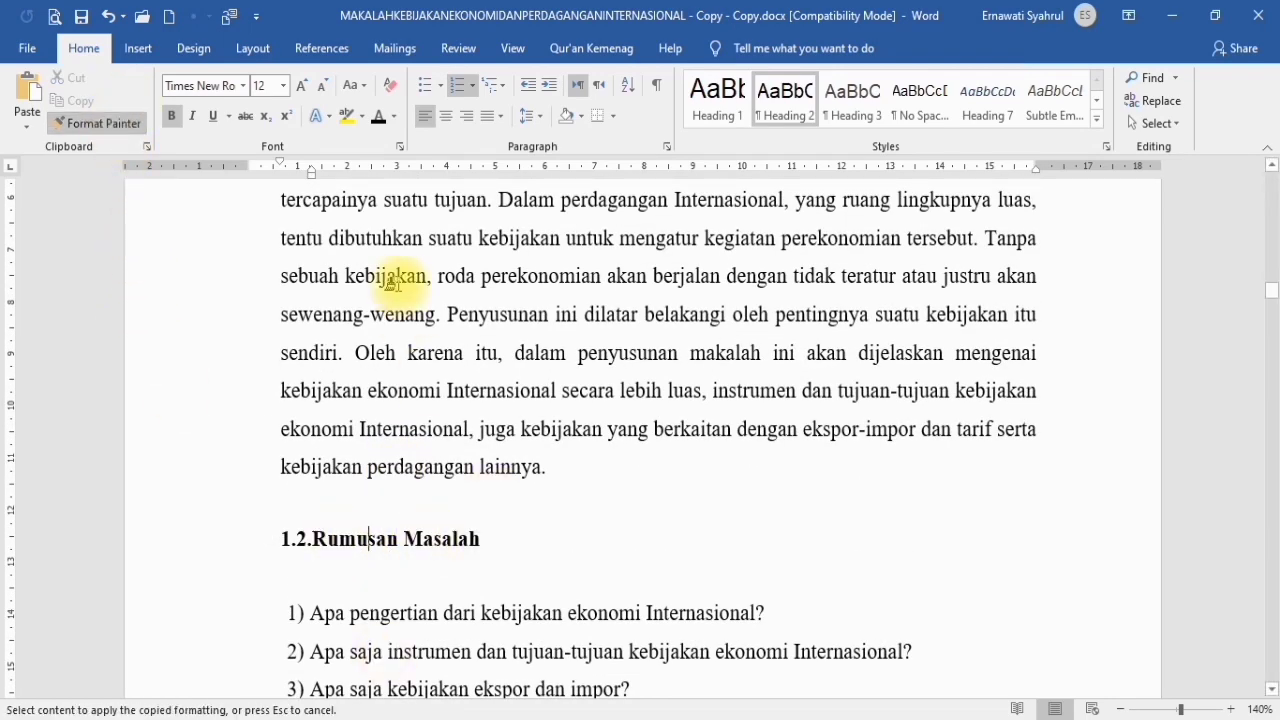
scroll(394, 286, "down", 6)
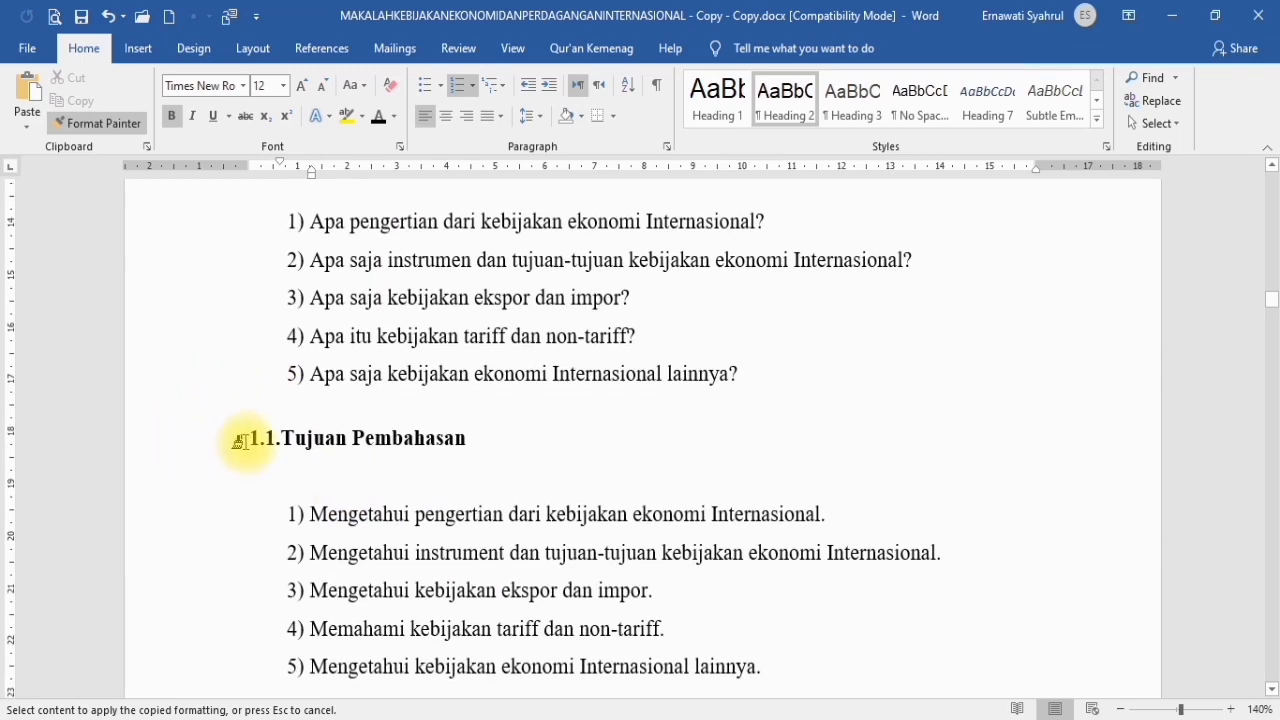
mouse_move(240, 441)
left_mouse_down()
mouse_move(323, 463)
mouse_move(563, 437)
left_mouse_up()
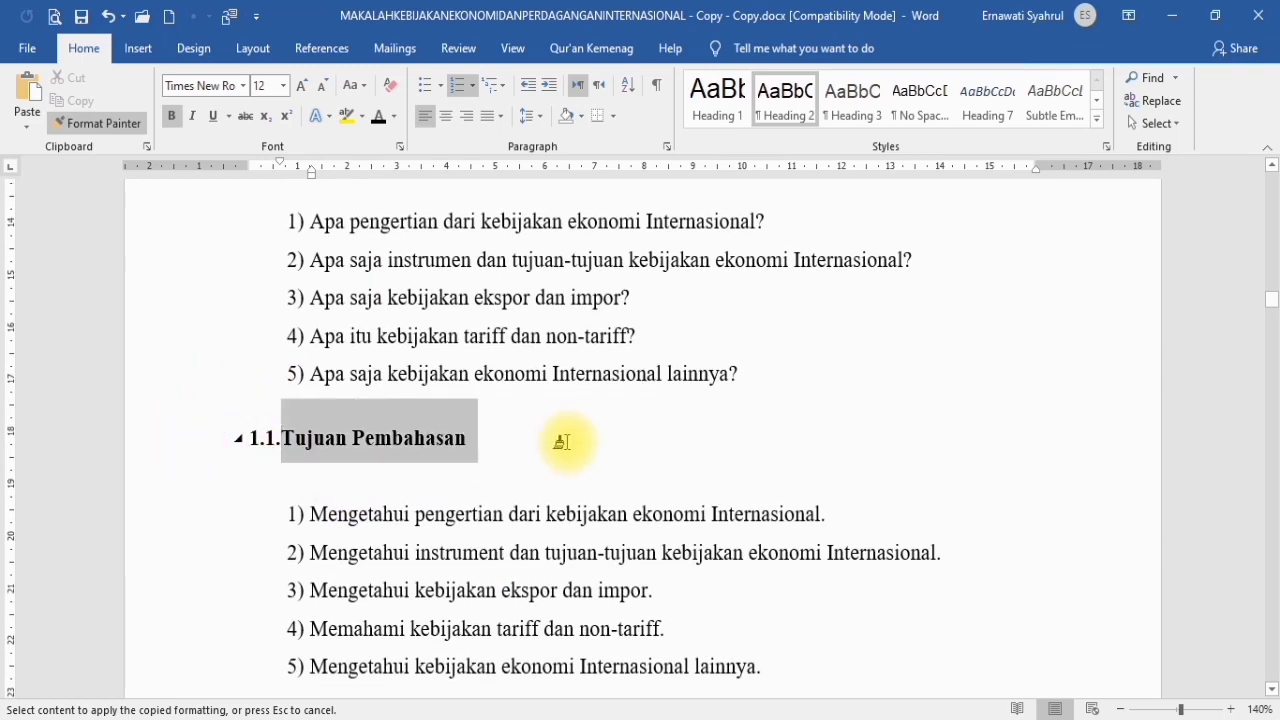
left_click(432, 500)
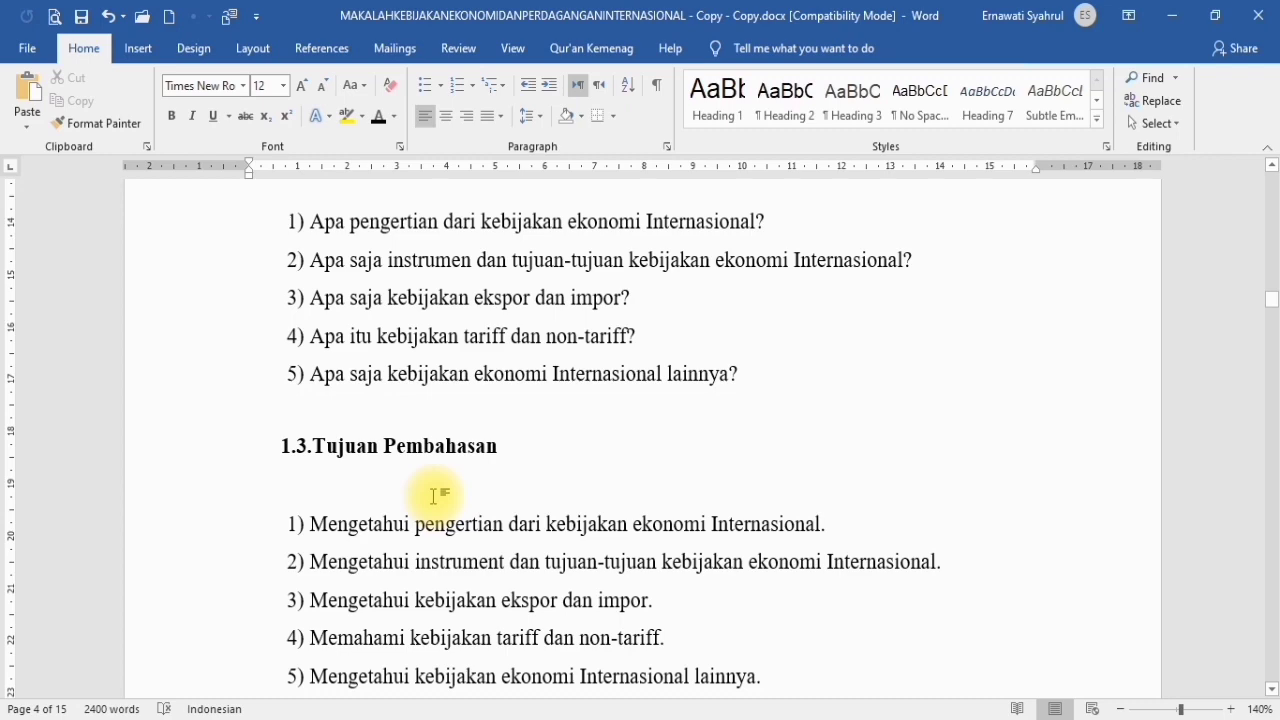
key("Delete")
left_click(380, 410)
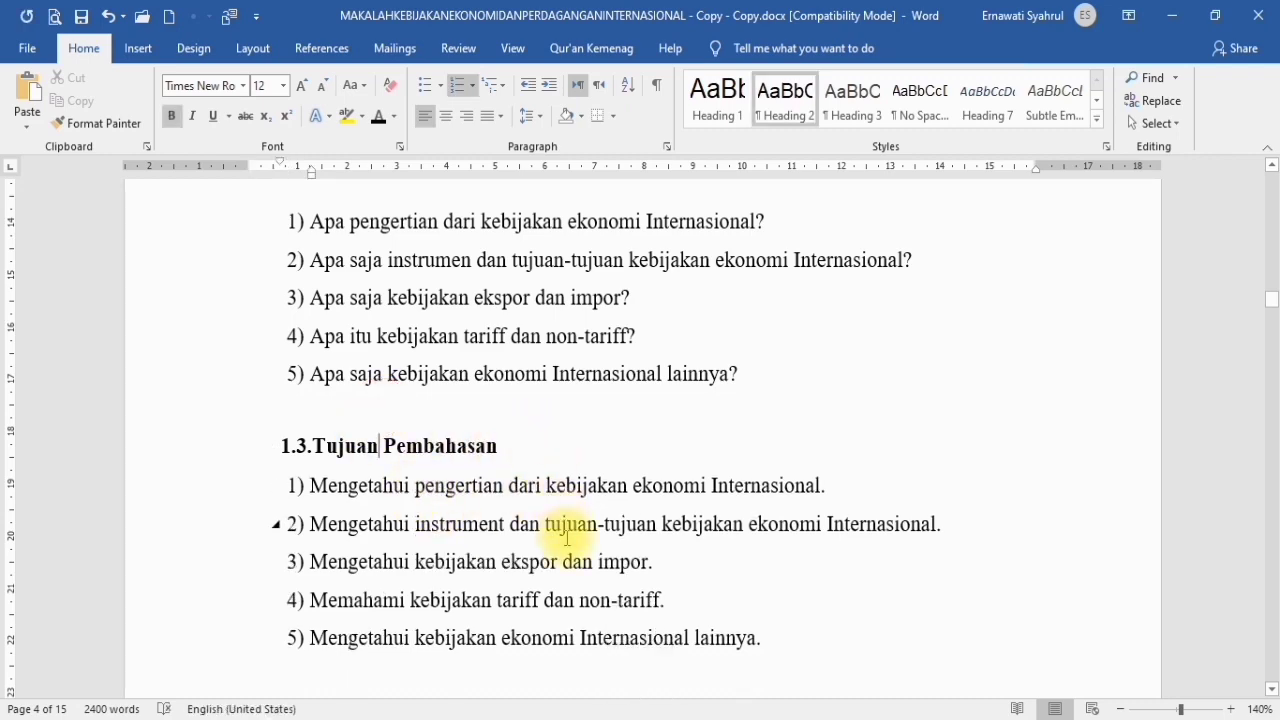
Apply the Heading 2 style to the Pengertian Kebijakan Ekonomi Internasional subheading under BAB II PEMBAHASAN
scroll(566, 537, "down", 7)
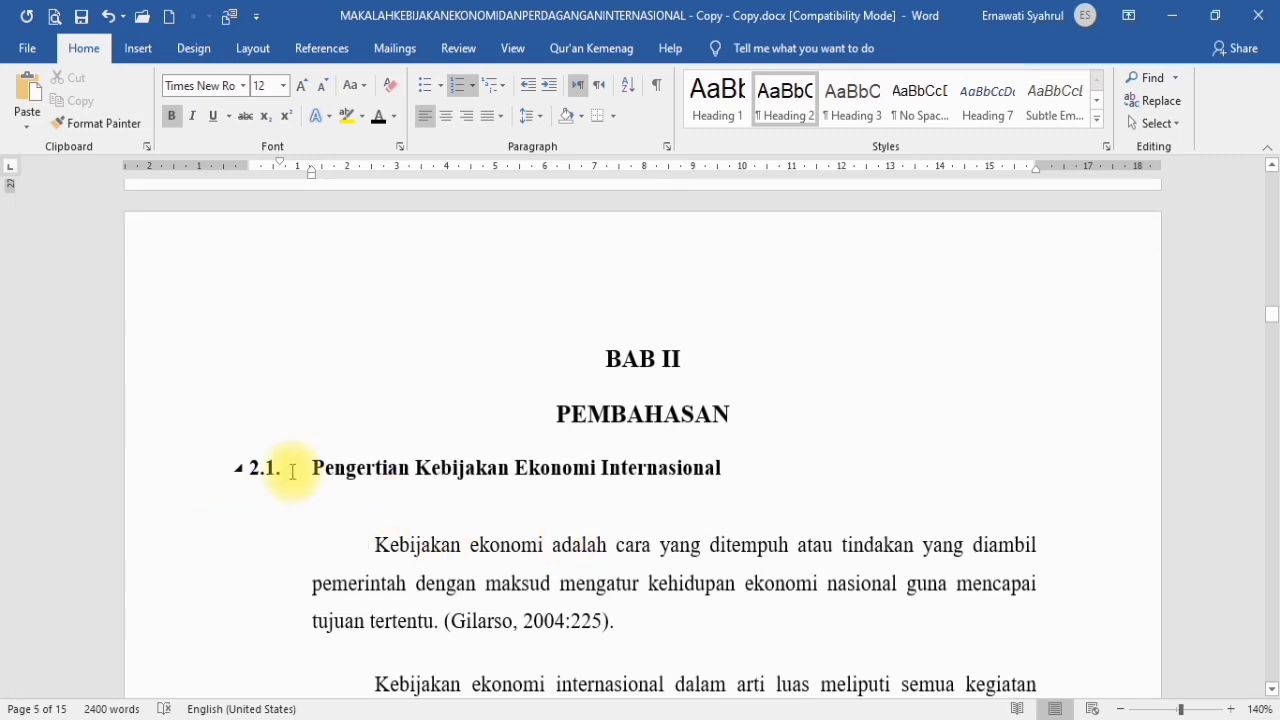
left_click(362, 468)
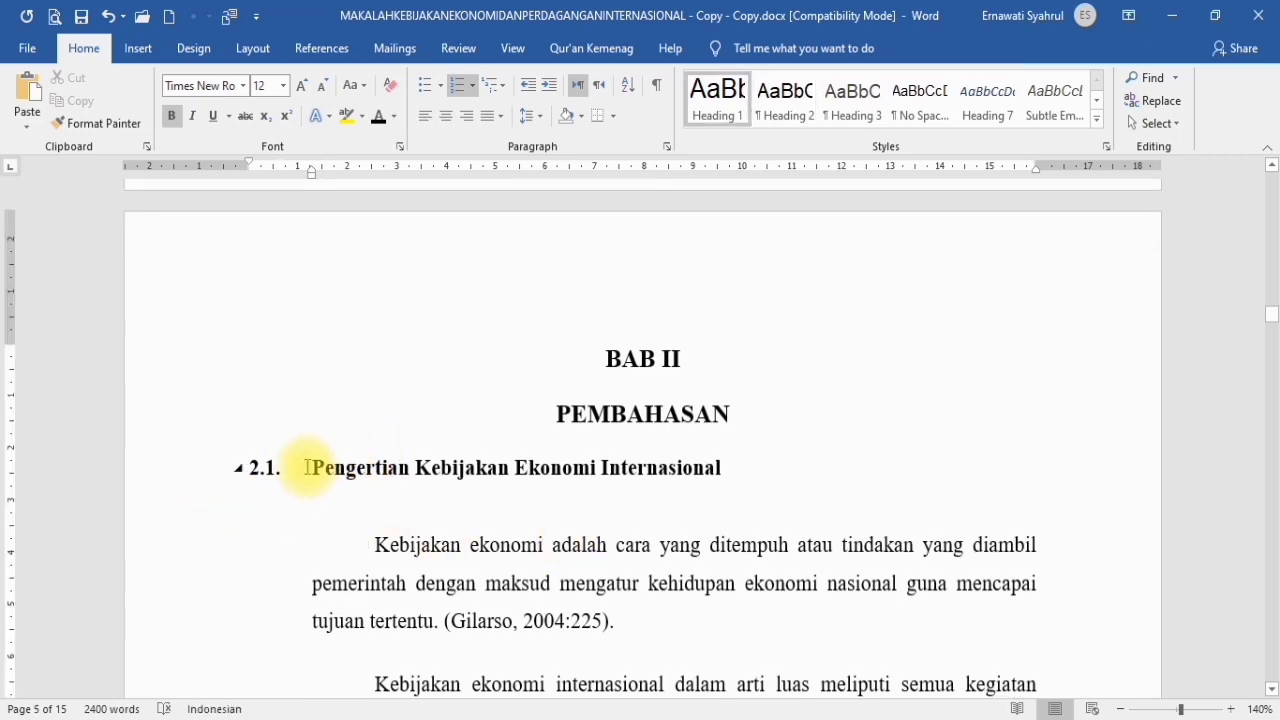
left_click_drag(305, 467, 777, 486)
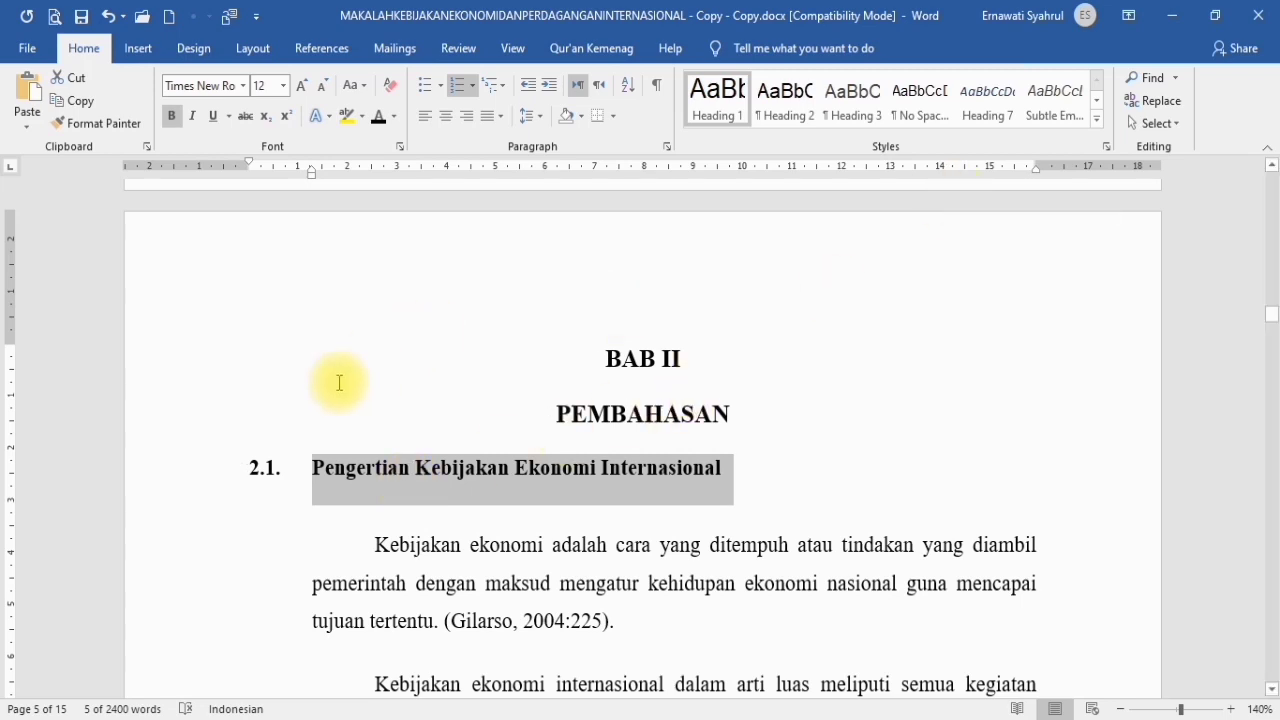
left_click(441, 466)
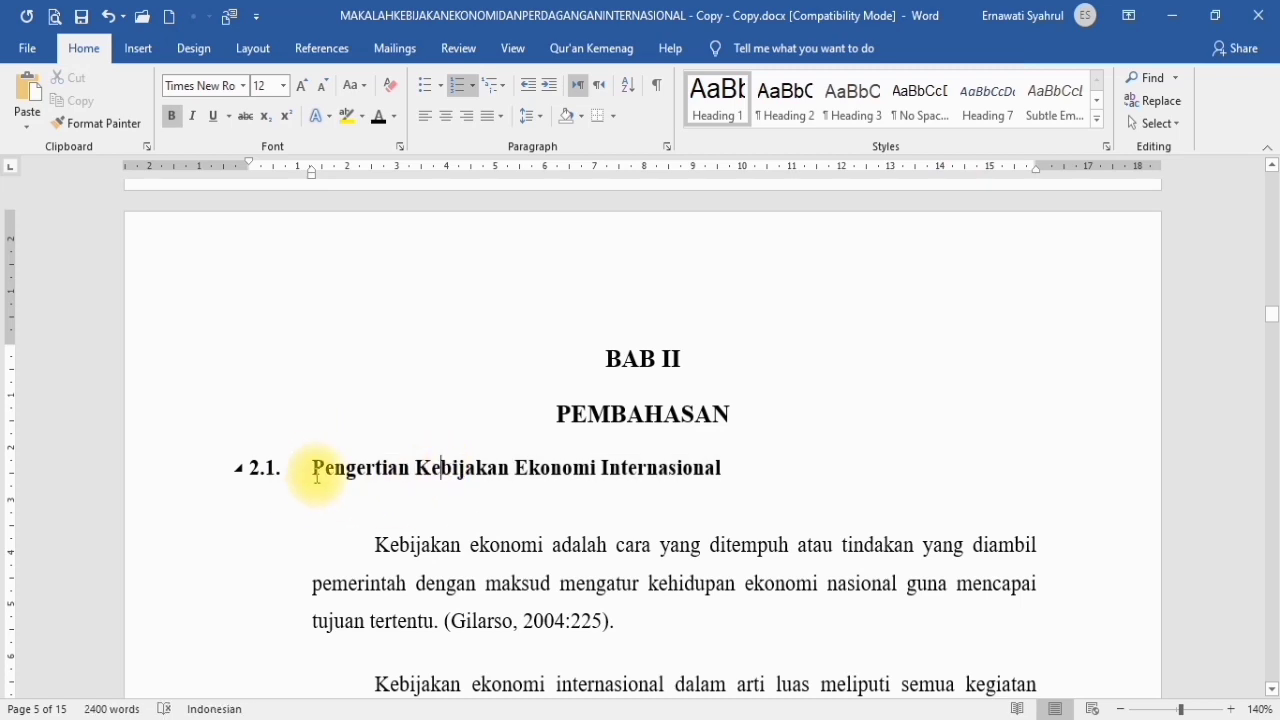
left_click_drag(312, 468, 780, 472)
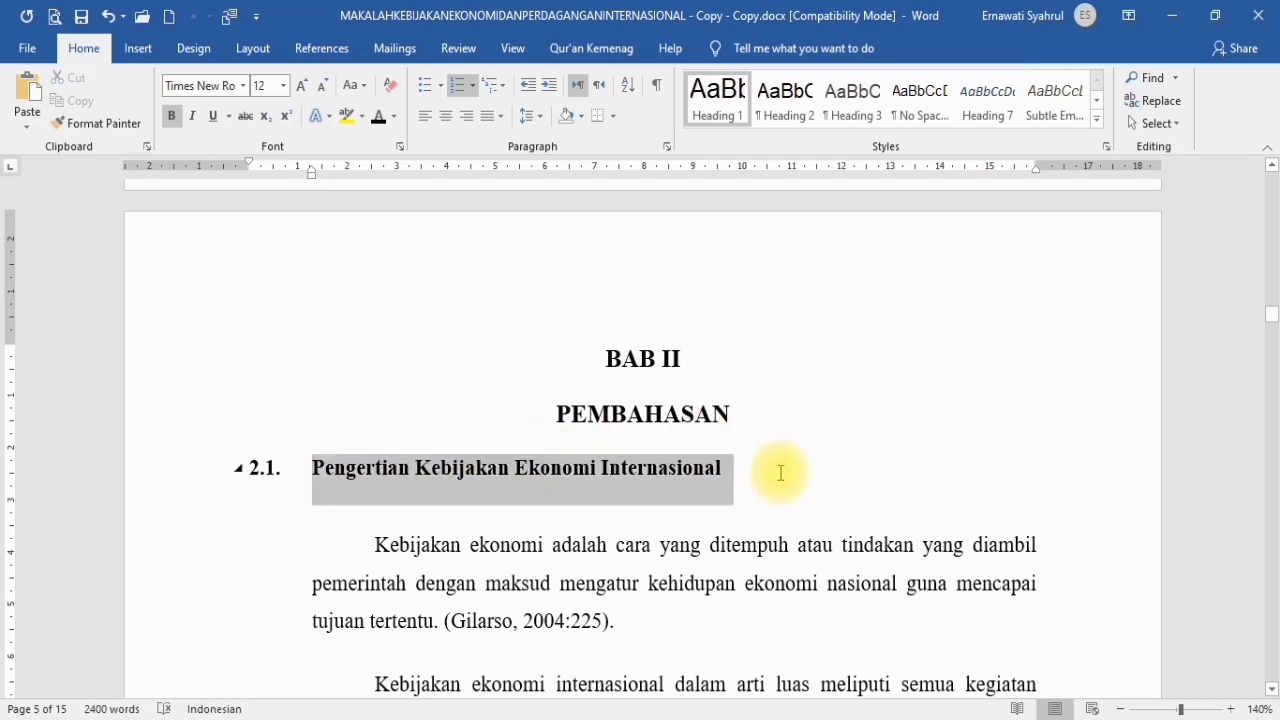
left_click(786, 116)
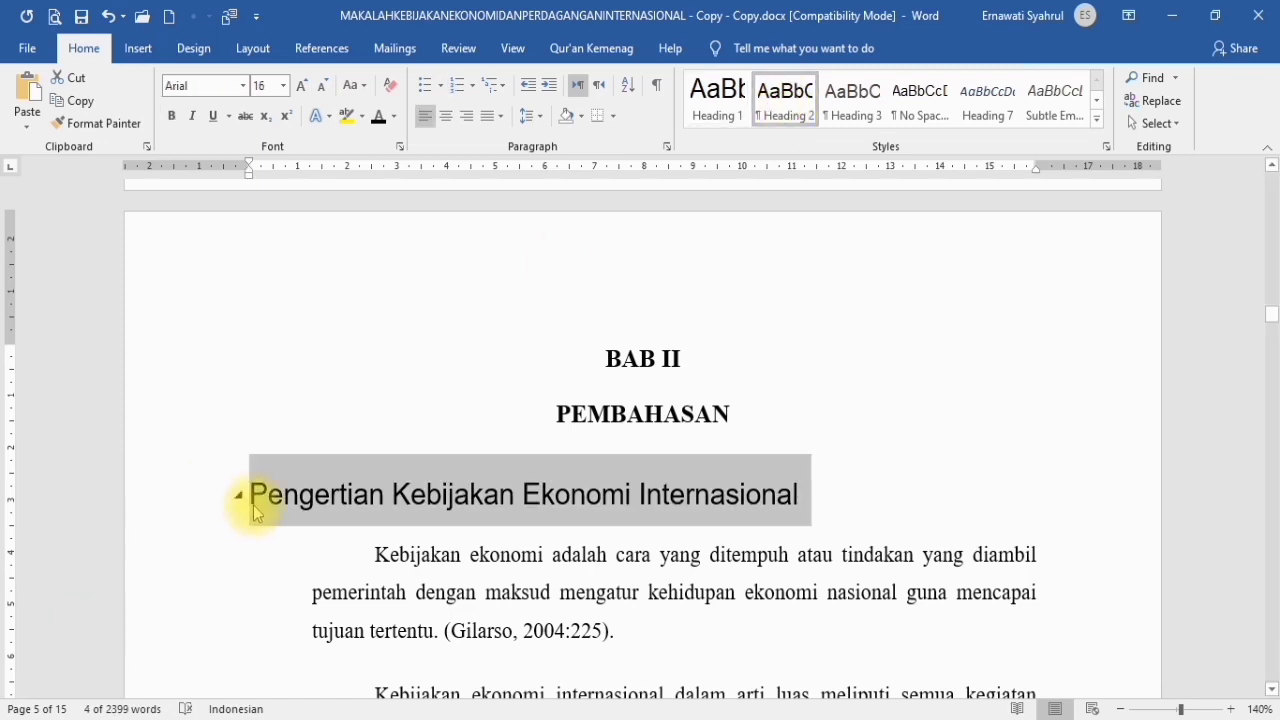
Try to number the Pengertian Kebijakan Ekonomi Internasional subheading with the 2., 2.1., 2.1.1. multilevel list and a manually entered 2.1 prefix
left_click(500, 86)
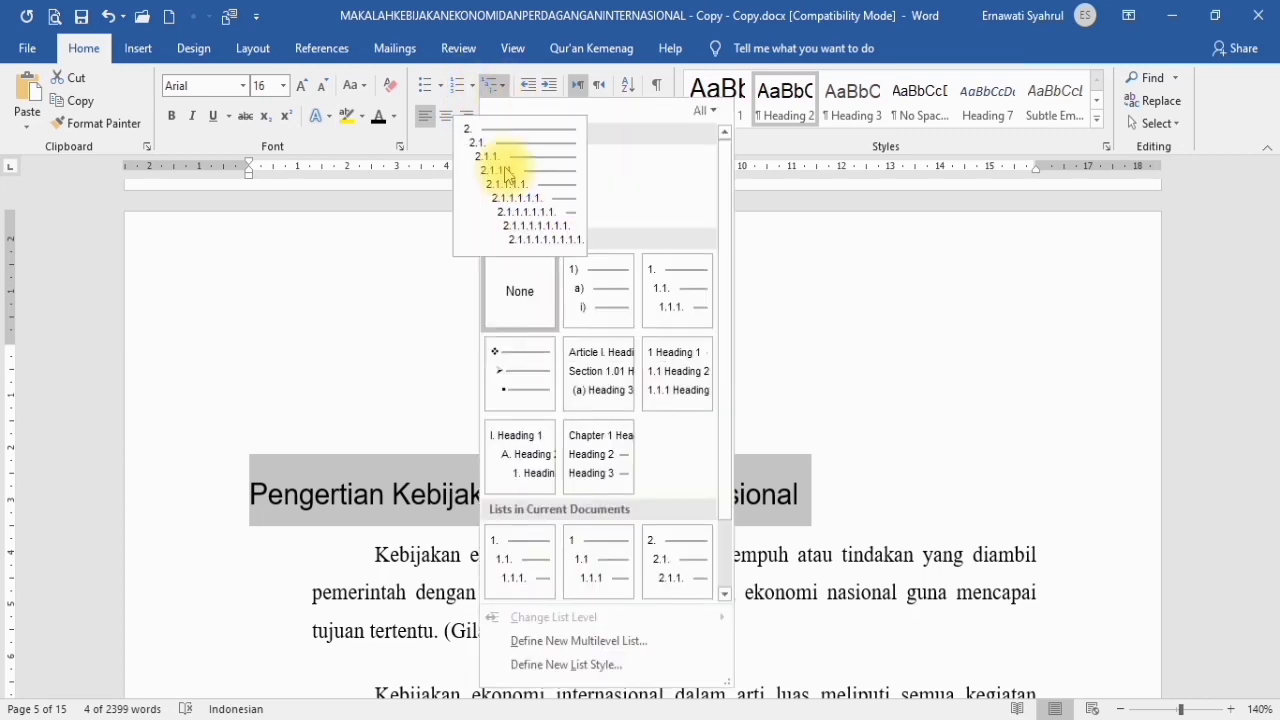
left_click(505, 170)
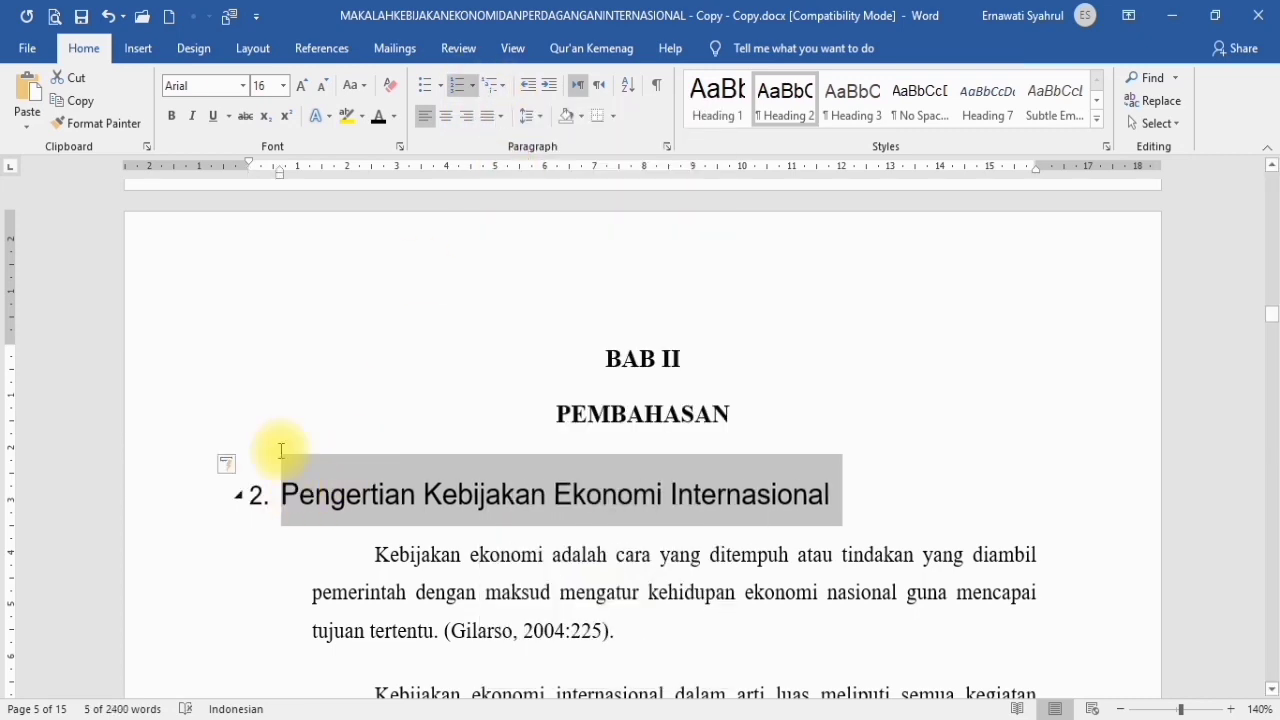
left_click(285, 505)
key("BackSpace")
type("2.")
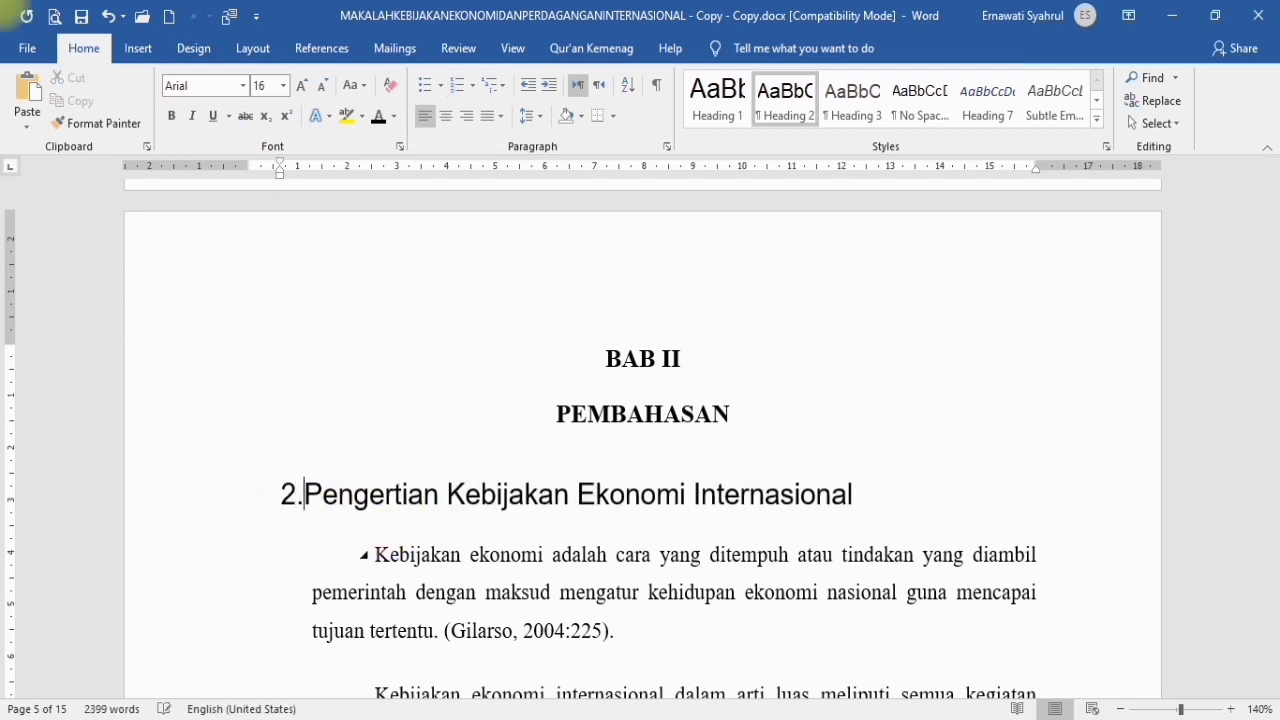
type("1.1 ")
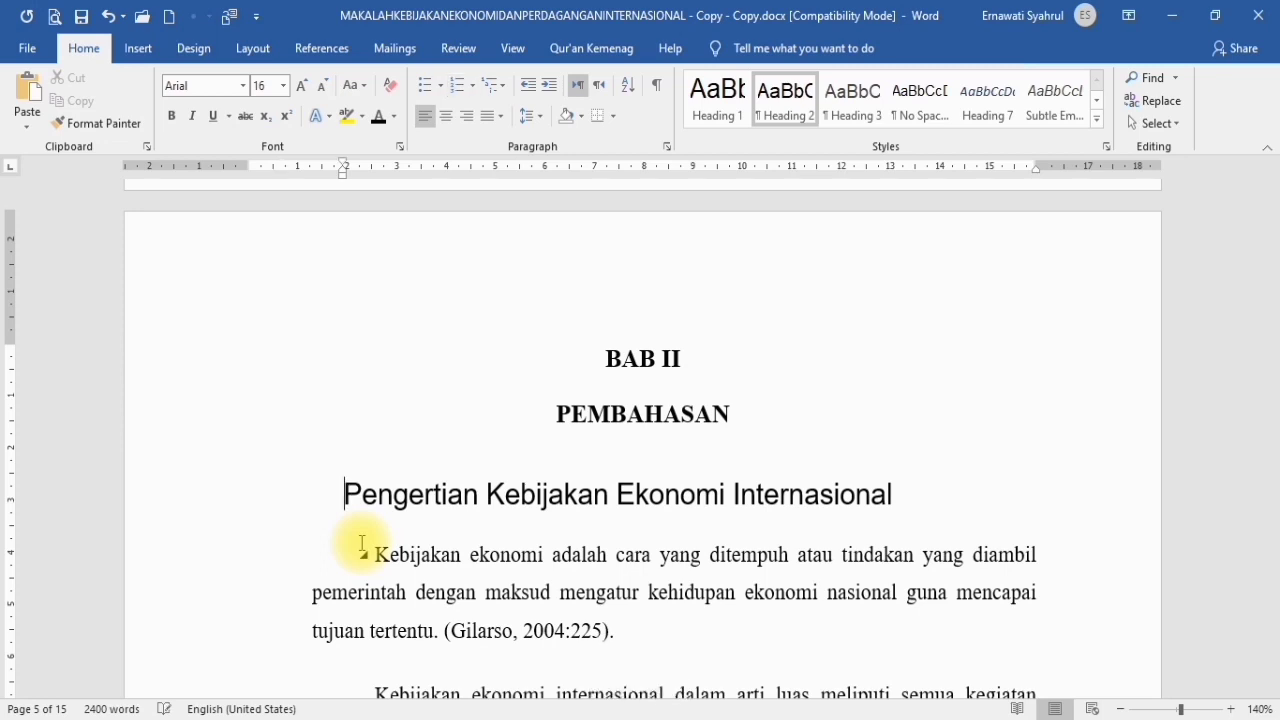
type("2.1")
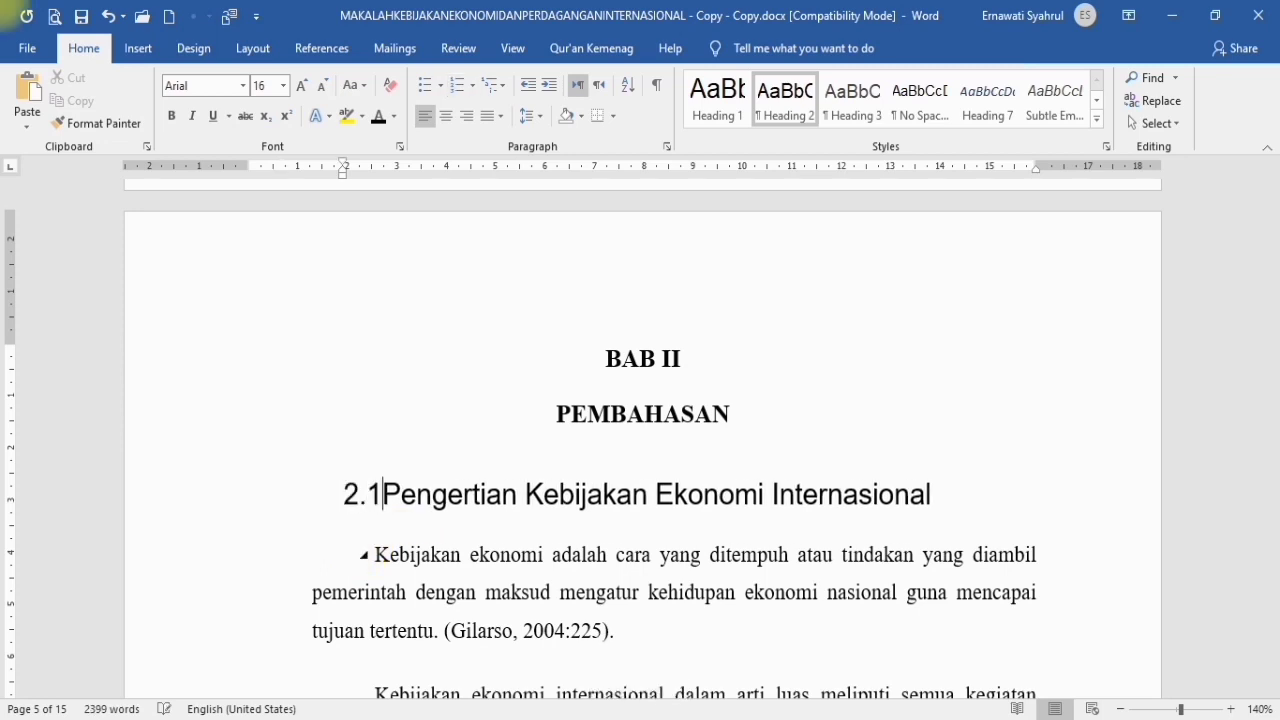
Number the Pengertian Kebijakan Ekonomi Internasional subheading 2.1. as an automatic list item and decrease its indent by two levels
key("BackSpace")
type(".")
key("BackSpace")
type("2.")
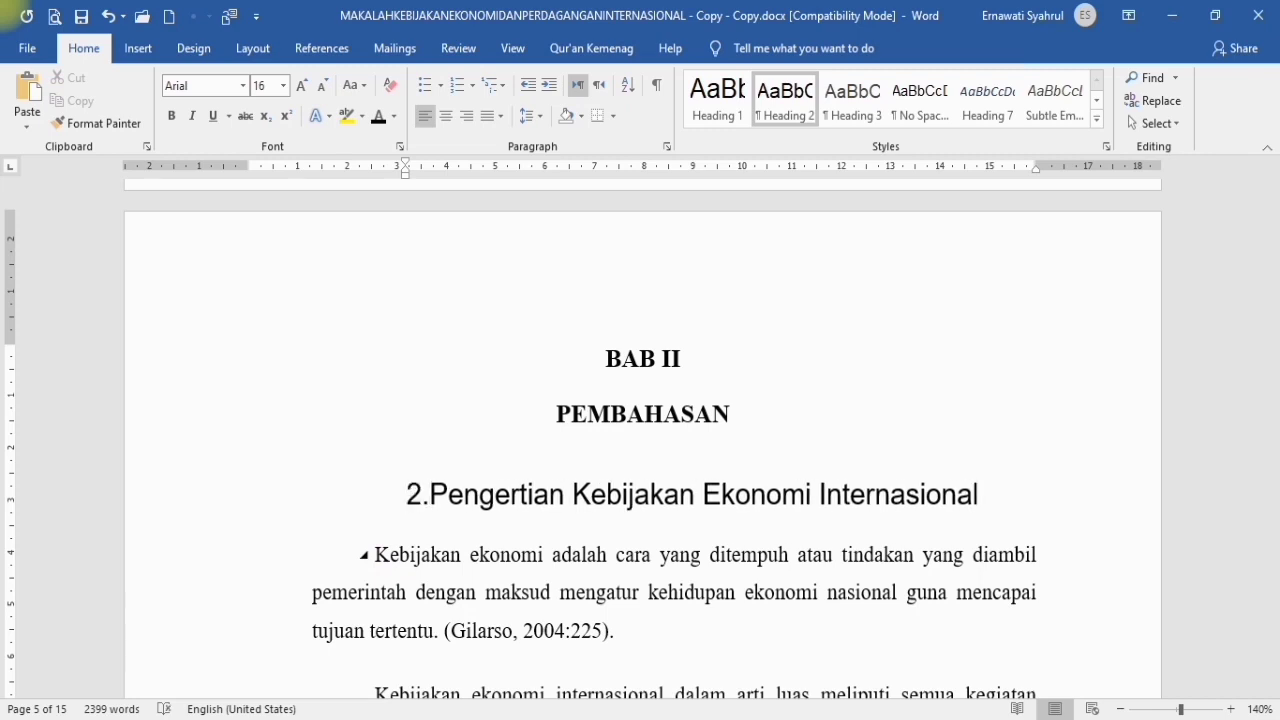
type("1.")
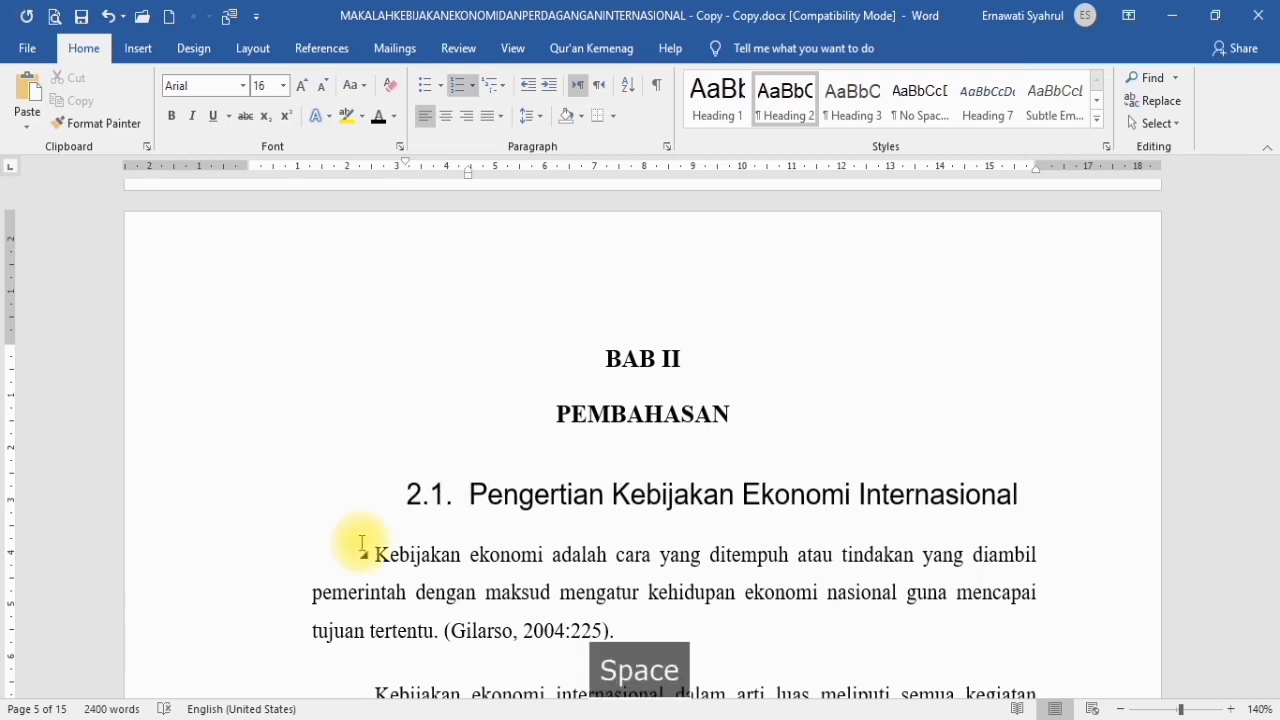
key("ctrl+shift+m")
key("ctrl+shift+m")
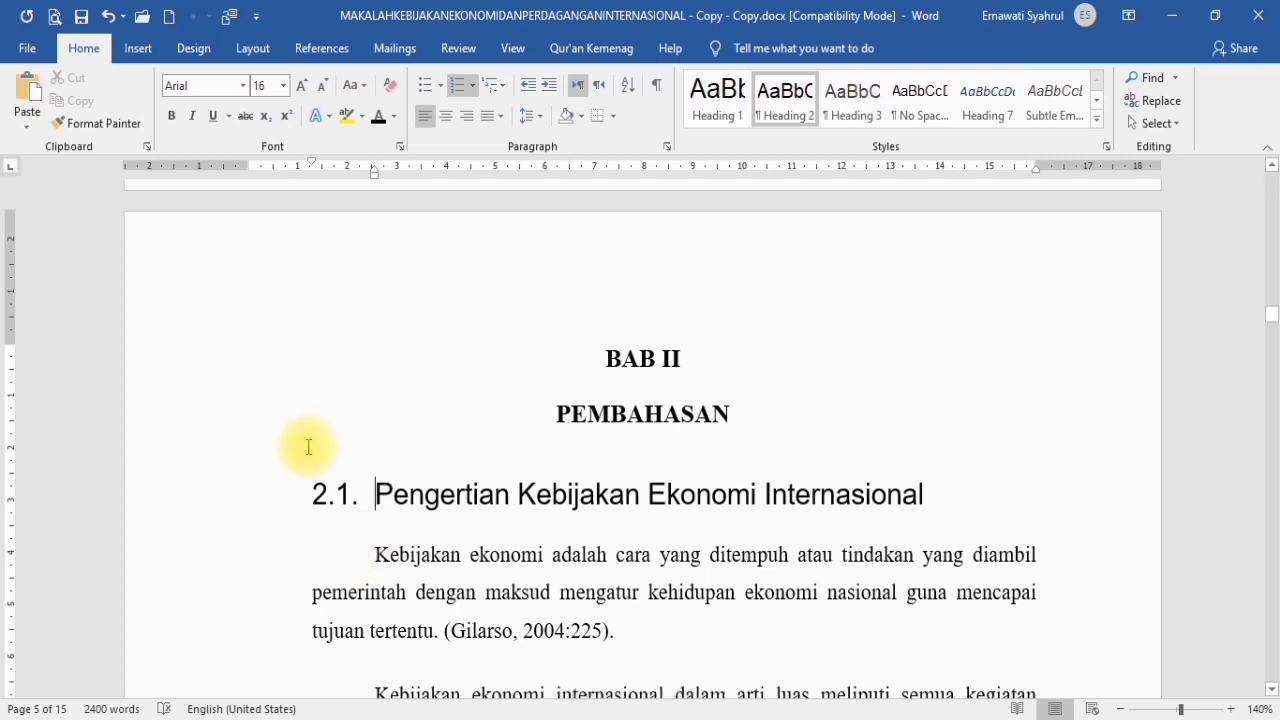
Format the Pengertian Kebijakan Ekonomi Internasional subheading text as Times New Roman, 12 pt, bold
left_click_drag(274, 501, 1020, 471)
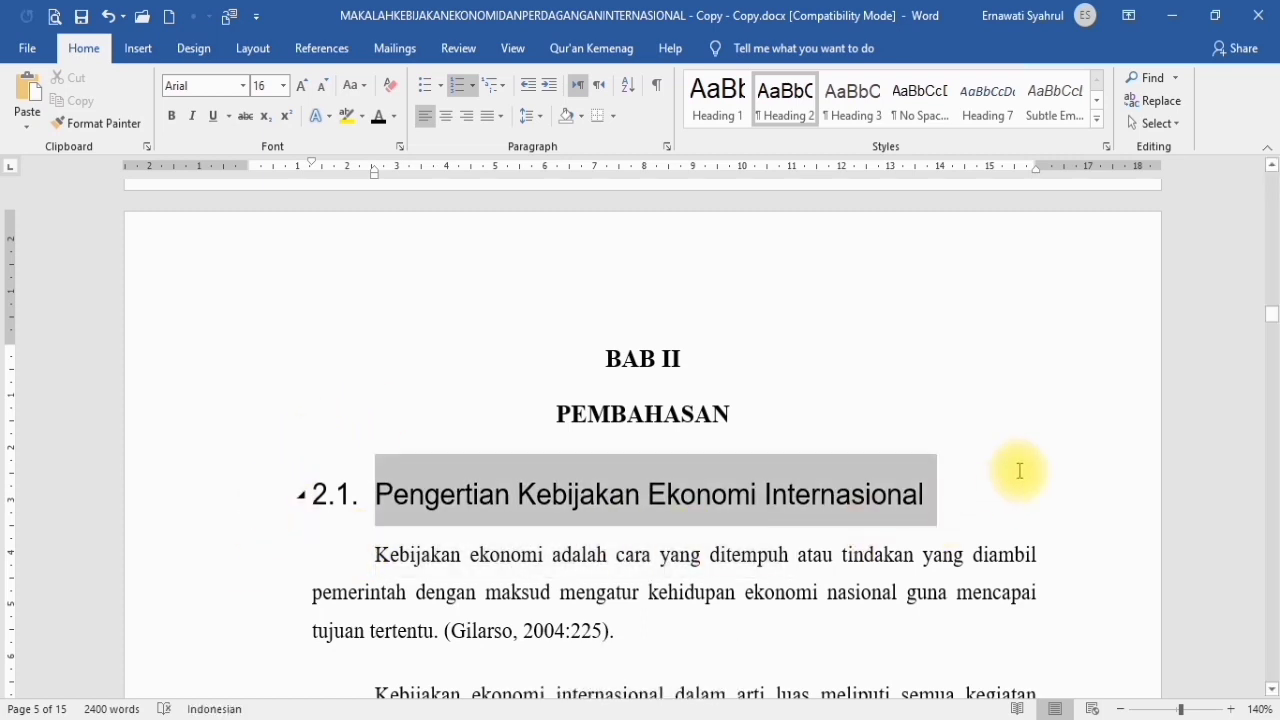
left_click(241, 86)
left_click(300, 183)
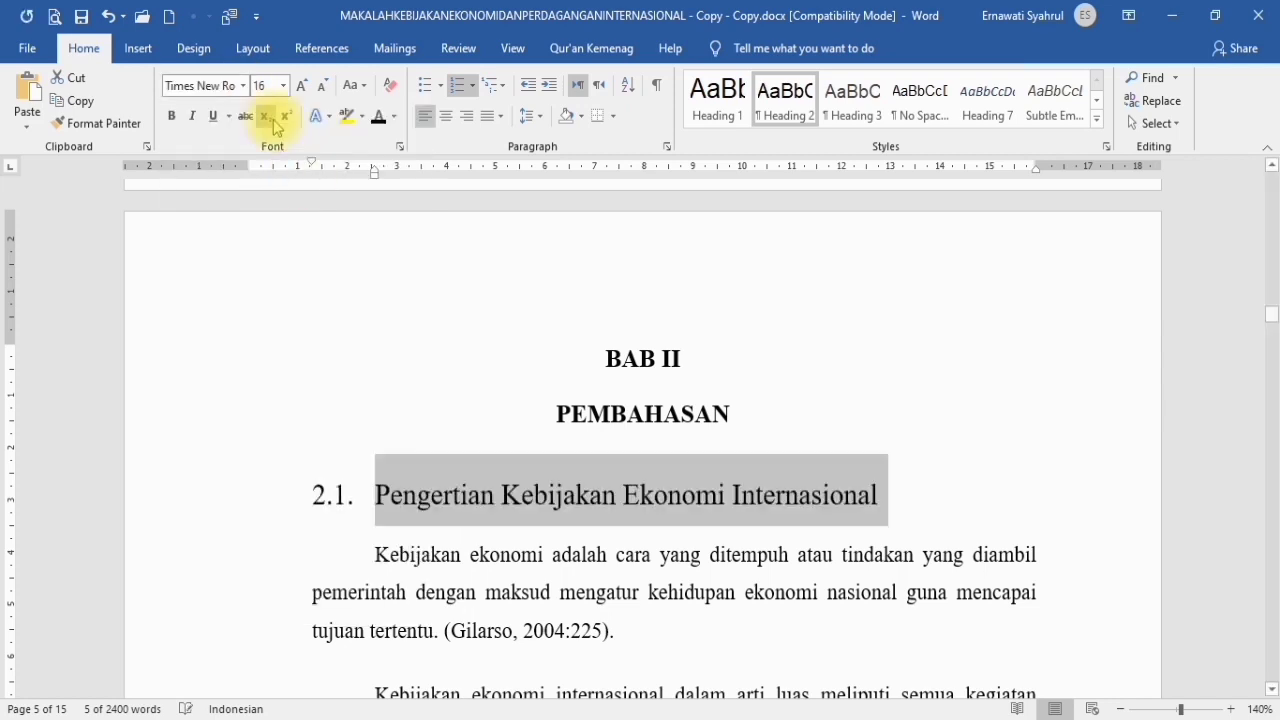
left_click(320, 88)
left_click(320, 88)
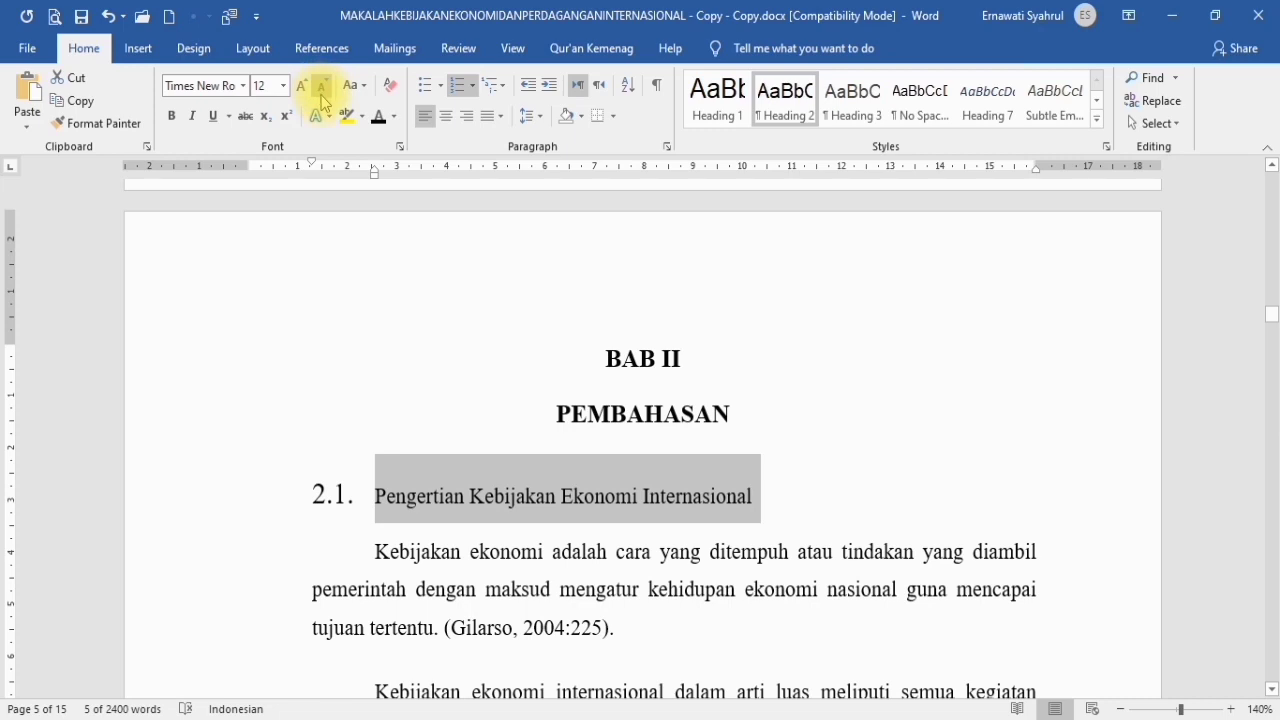
key("ctrl+b")
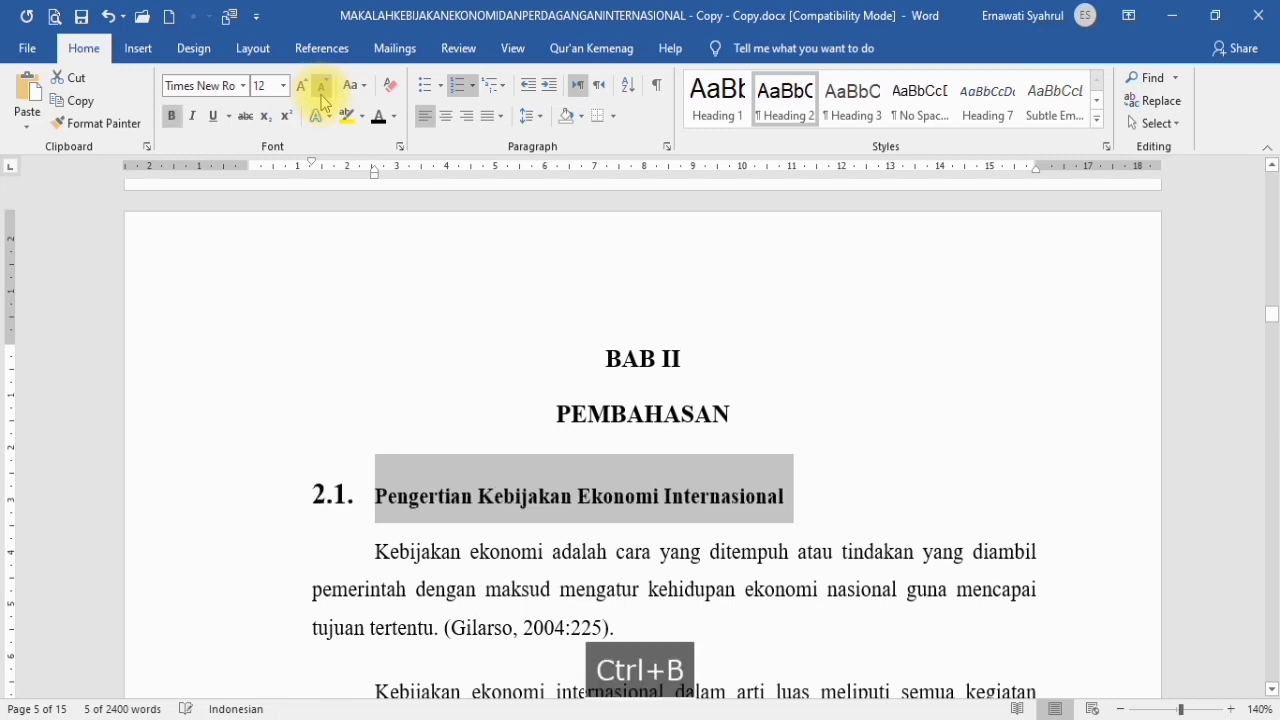
Set the font size of the subheading's 2.1. list number to 12 pt
left_click(328, 495)
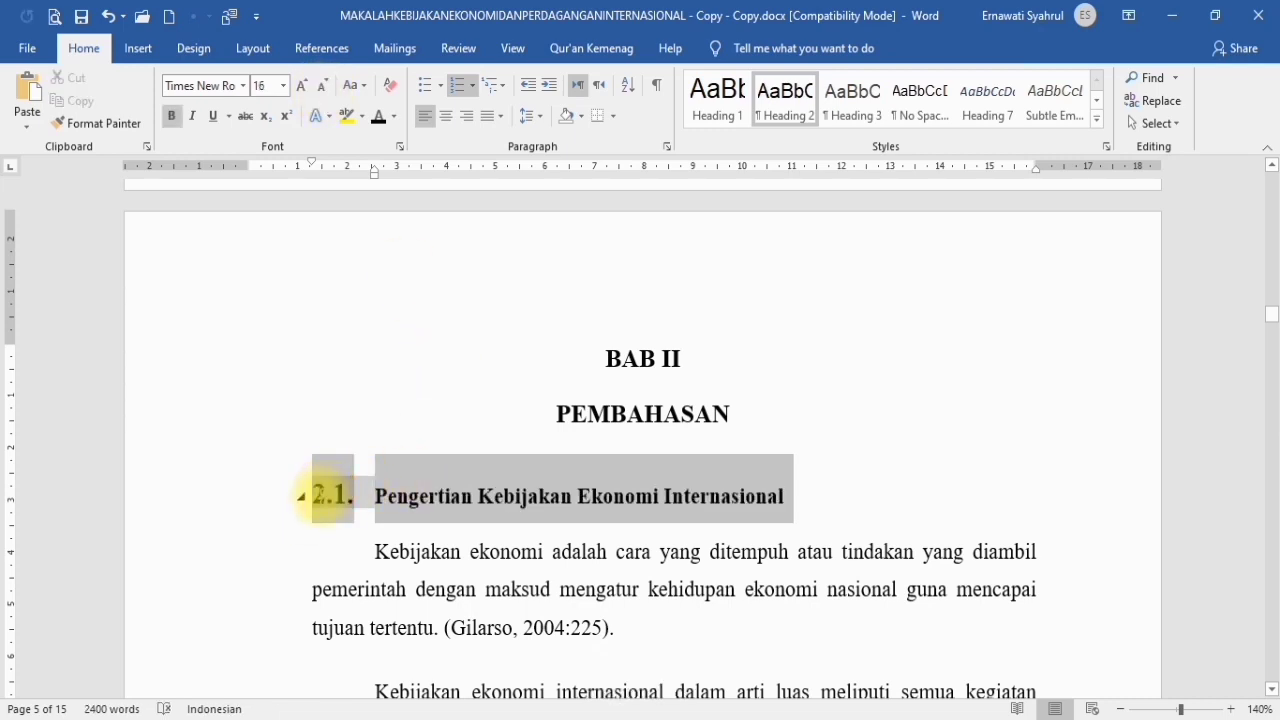
left_click(324, 88)
left_click(325, 88)
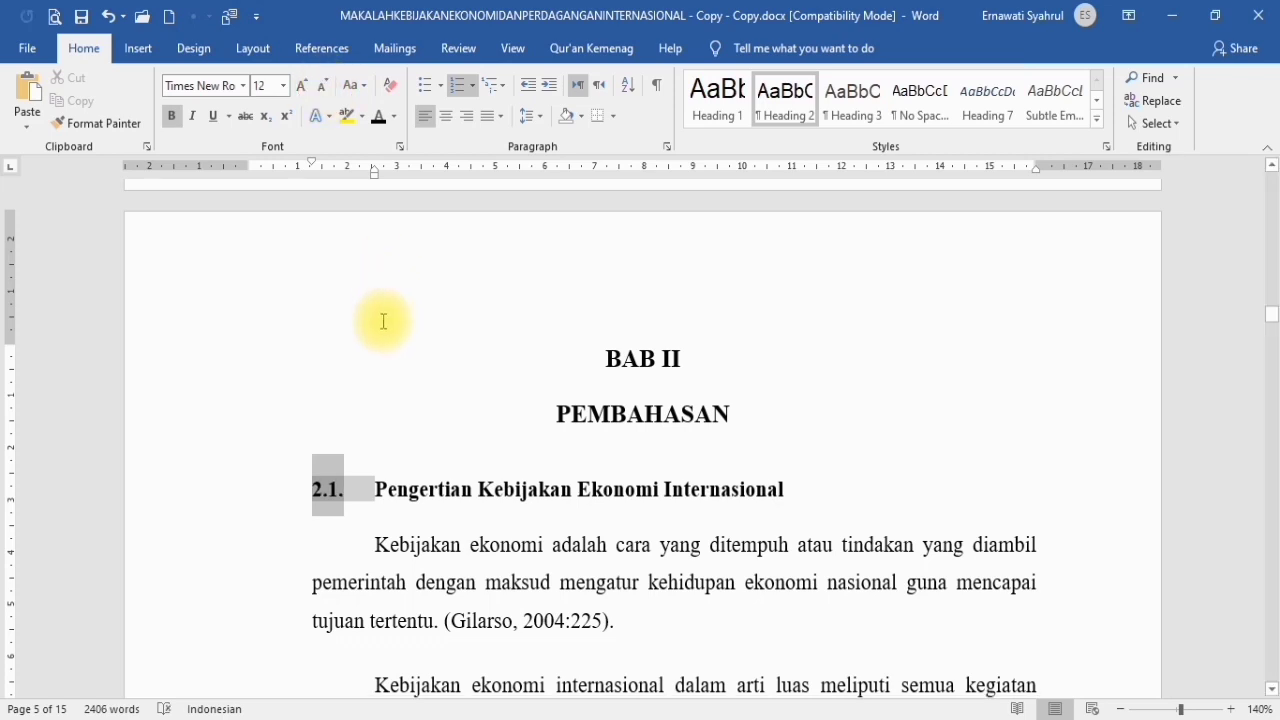
left_click(423, 476)
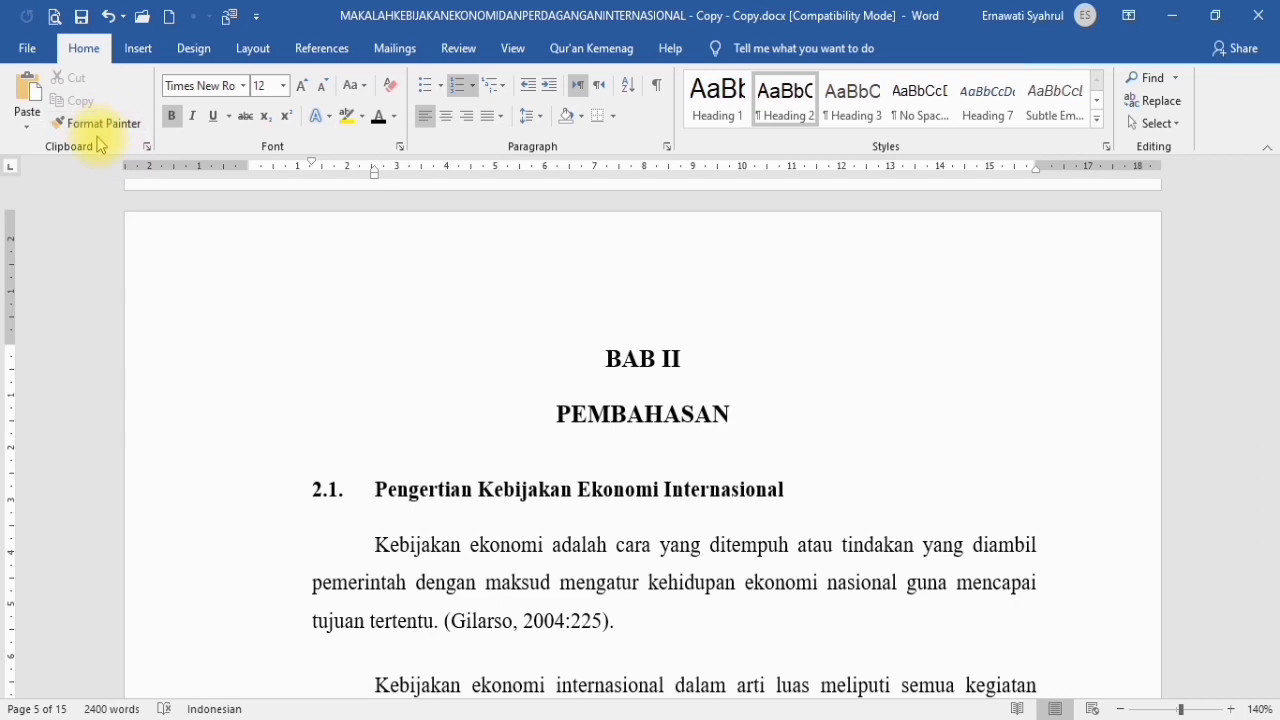
Copy the 2.1. subheading's formatting onto the Instrumen Kebijakan Ekonomi Internasional subheading with Format Painter and decrease its indent by one level
left_click(558, 489)
left_click(104, 123)
scroll(380, 458, "down", 15)
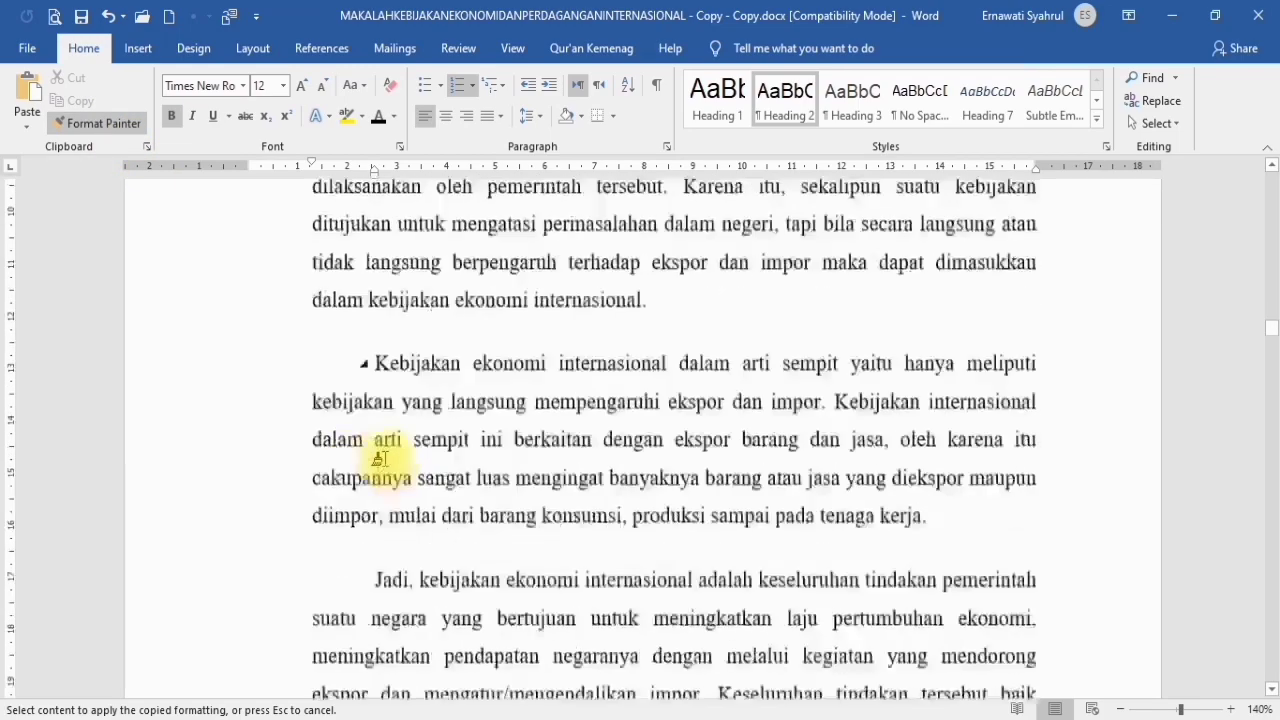
scroll(316, 400, "up", 3)
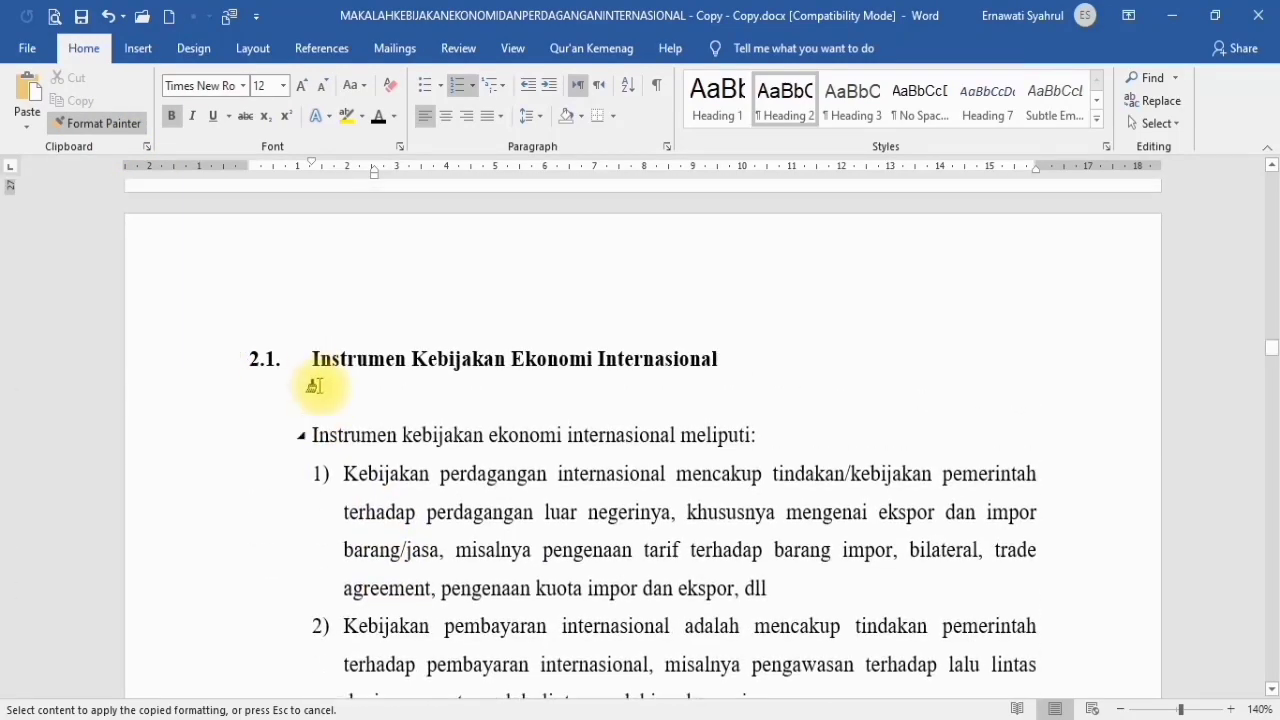
left_click_drag(305, 358, 771, 362)
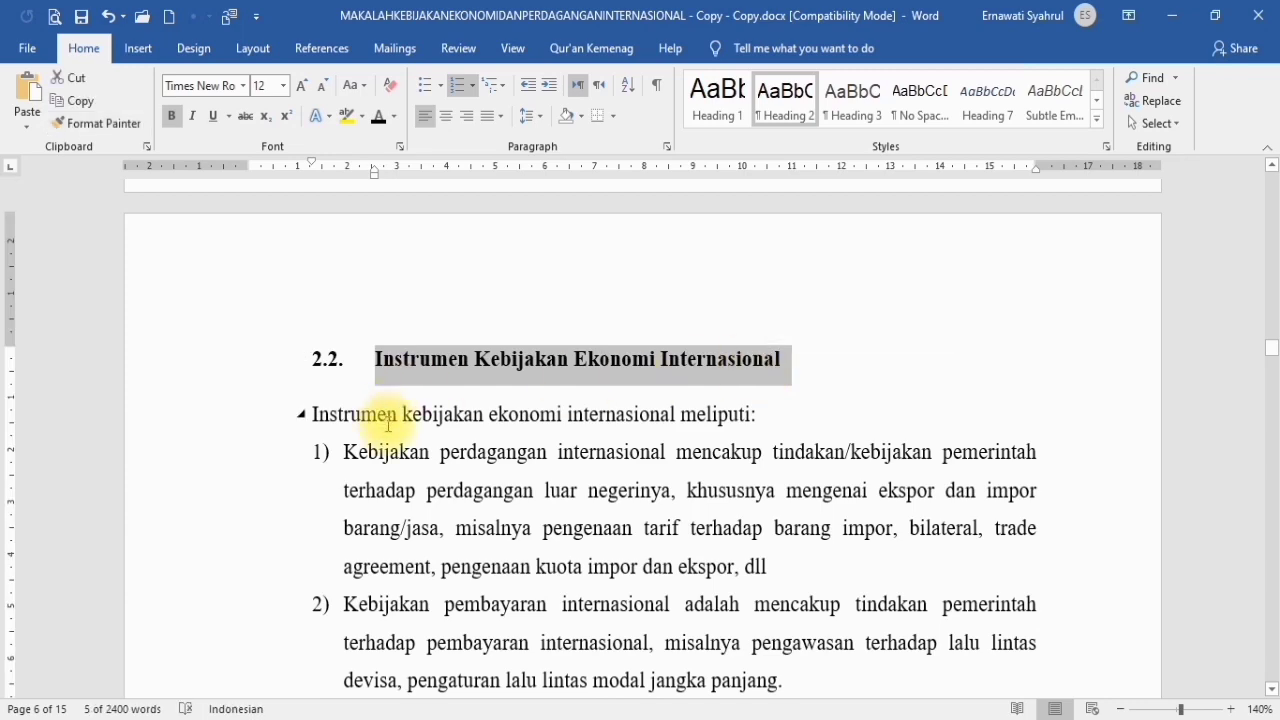
key("ctrl+shift+m")
Copy the Instrumen subheading's formatting onto the Tujuan Kebijakan Ekonomi Internasional subheading with Format Painter and delete the empty line above it
scroll(388, 424, "down", 4)
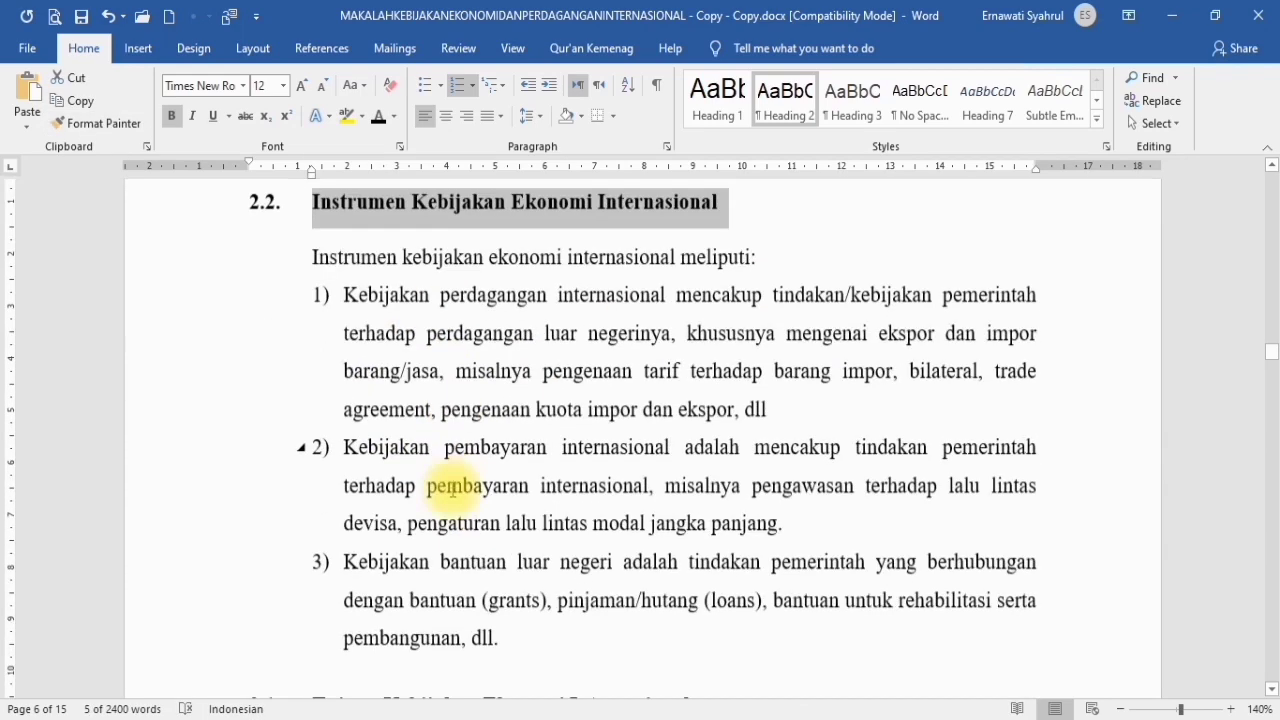
scroll(331, 529, "up", 1)
scroll(334, 517, "down", 1)
scroll(402, 549, "up", 4)
scroll(402, 549, "up", 3)
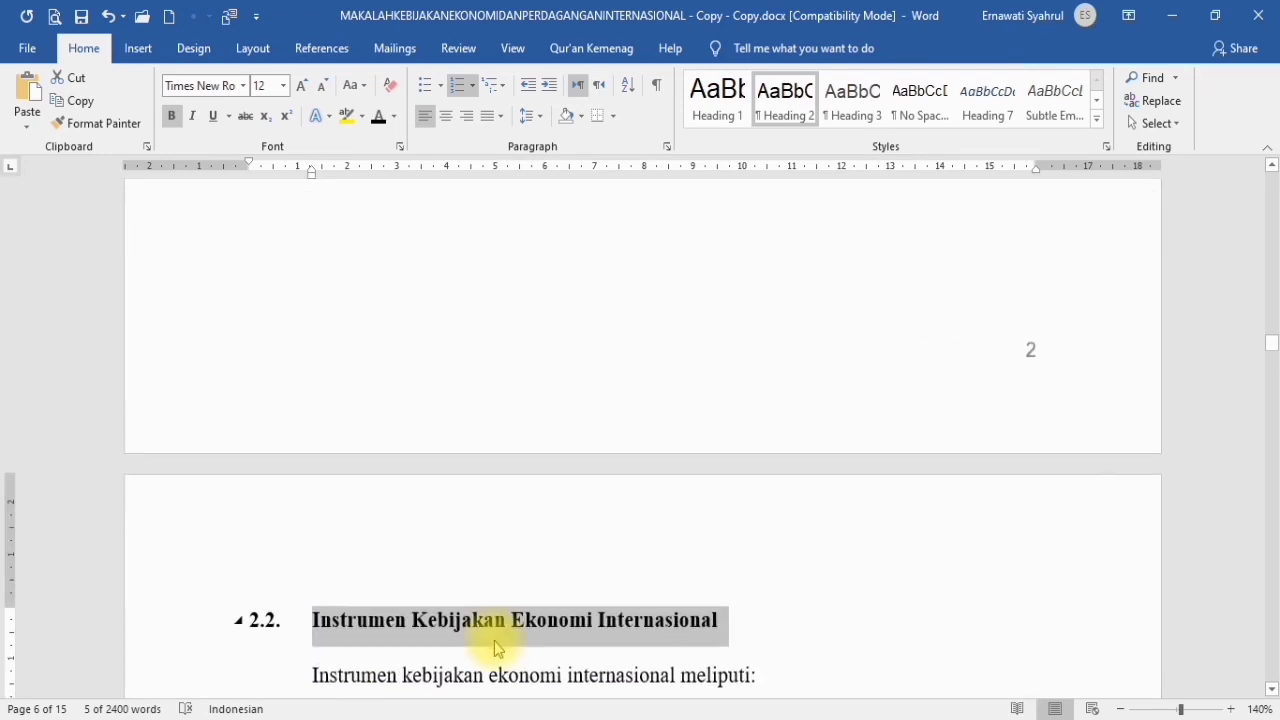
left_click(485, 630)
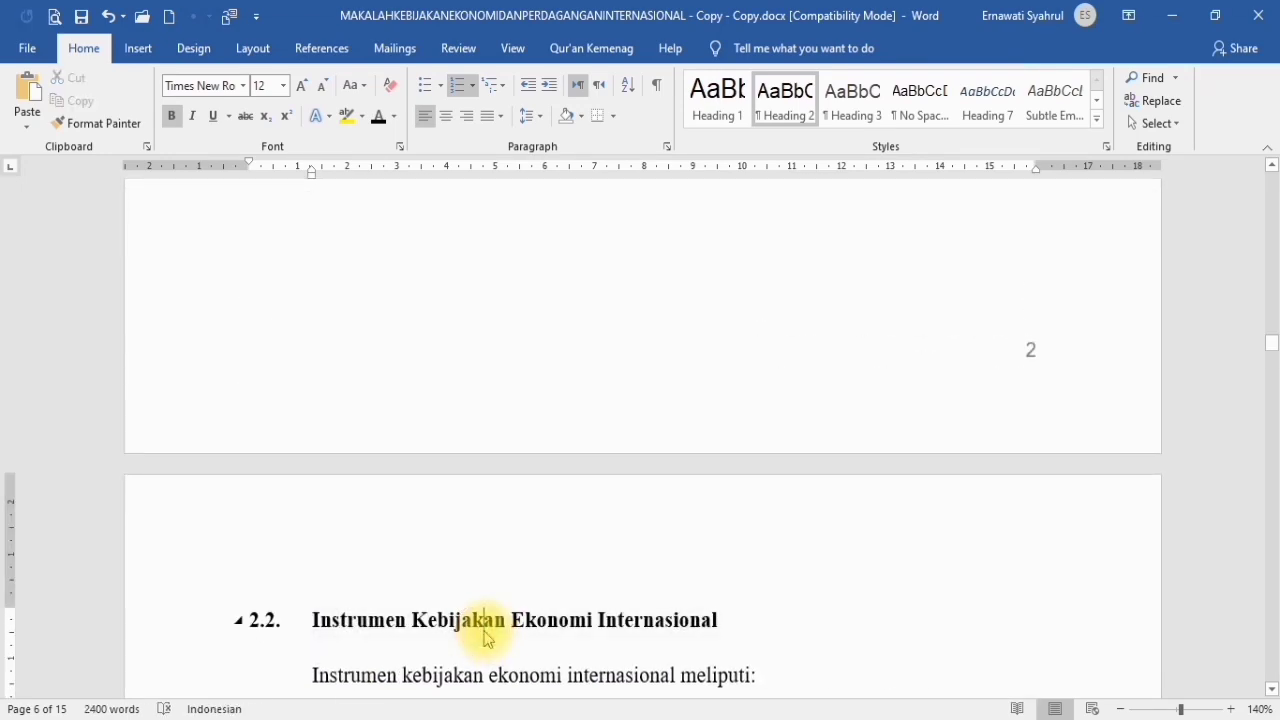
scroll(485, 637, "down", 12)
scroll(466, 611, "up", 3)
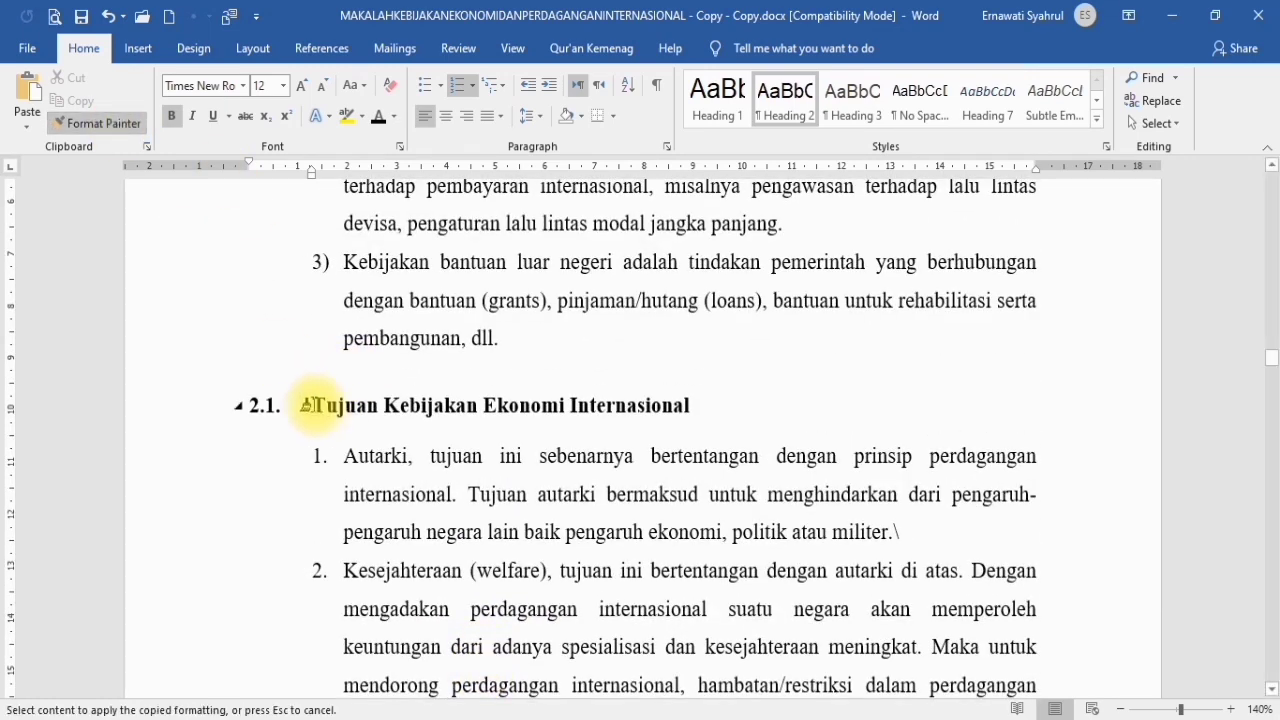
left_click_drag(305, 405, 686, 414)
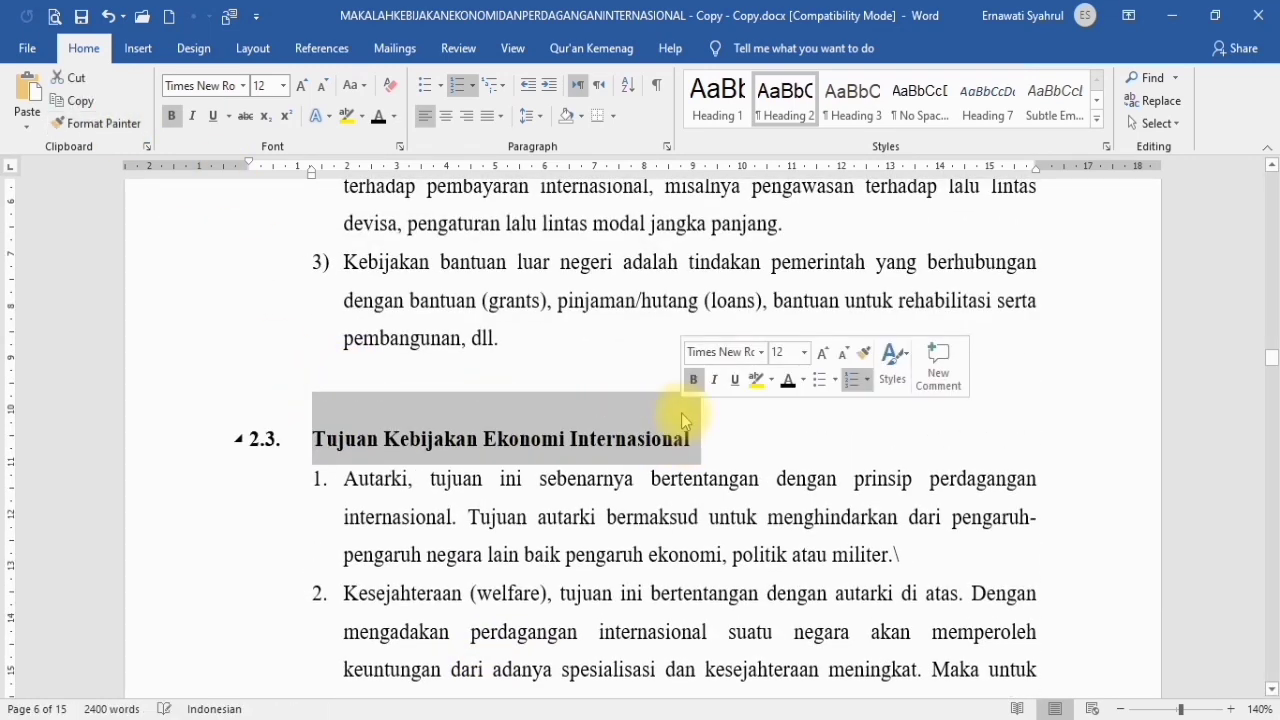
left_click(432, 391)
left_click(466, 381)
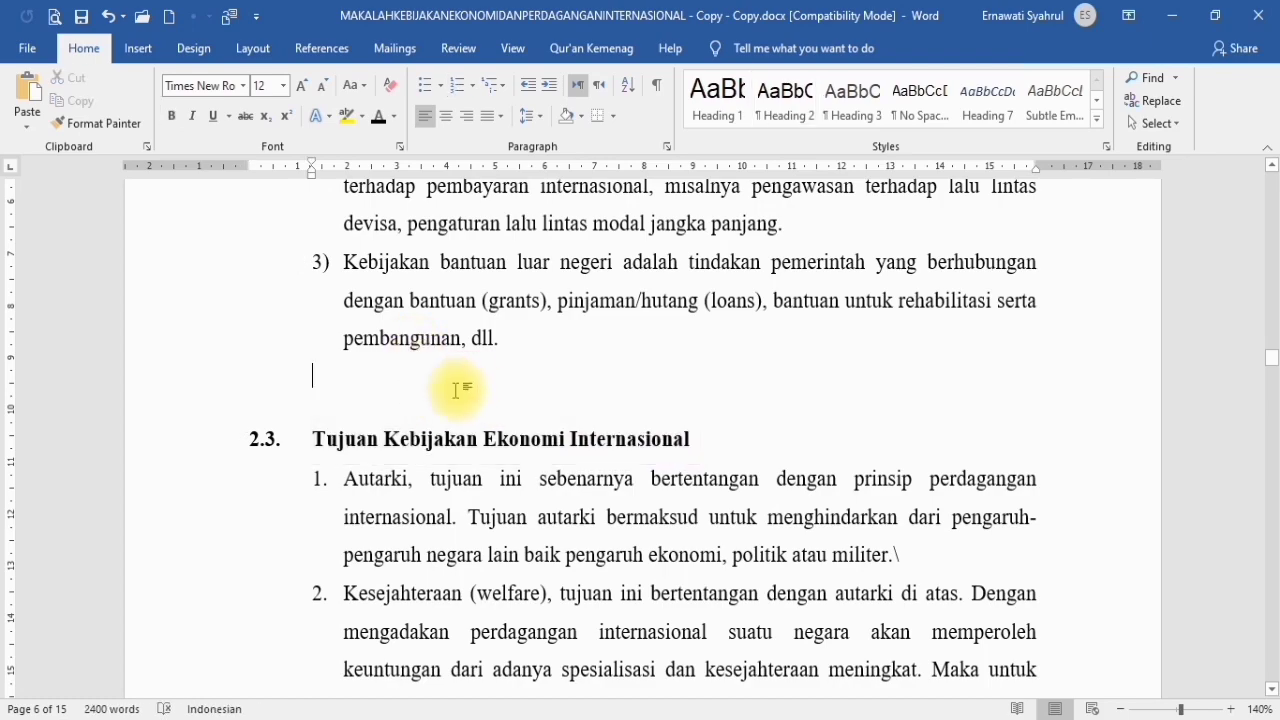
key("Delete")
Copy the Tujuan subheading's formatting onto the Kebijakan Ekspor dan Impor subheading with Format Painter and delete the empty line above it
scroll(445, 450, "down", 10)
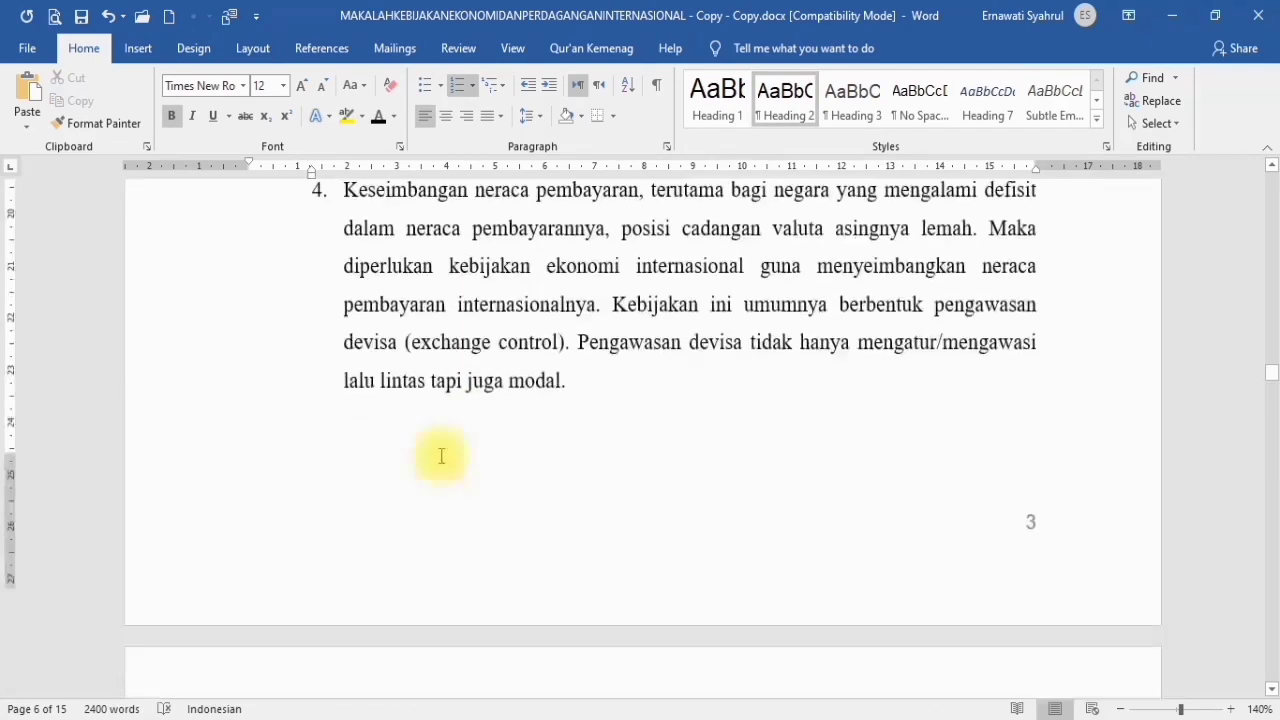
scroll(441, 456, "up", 5)
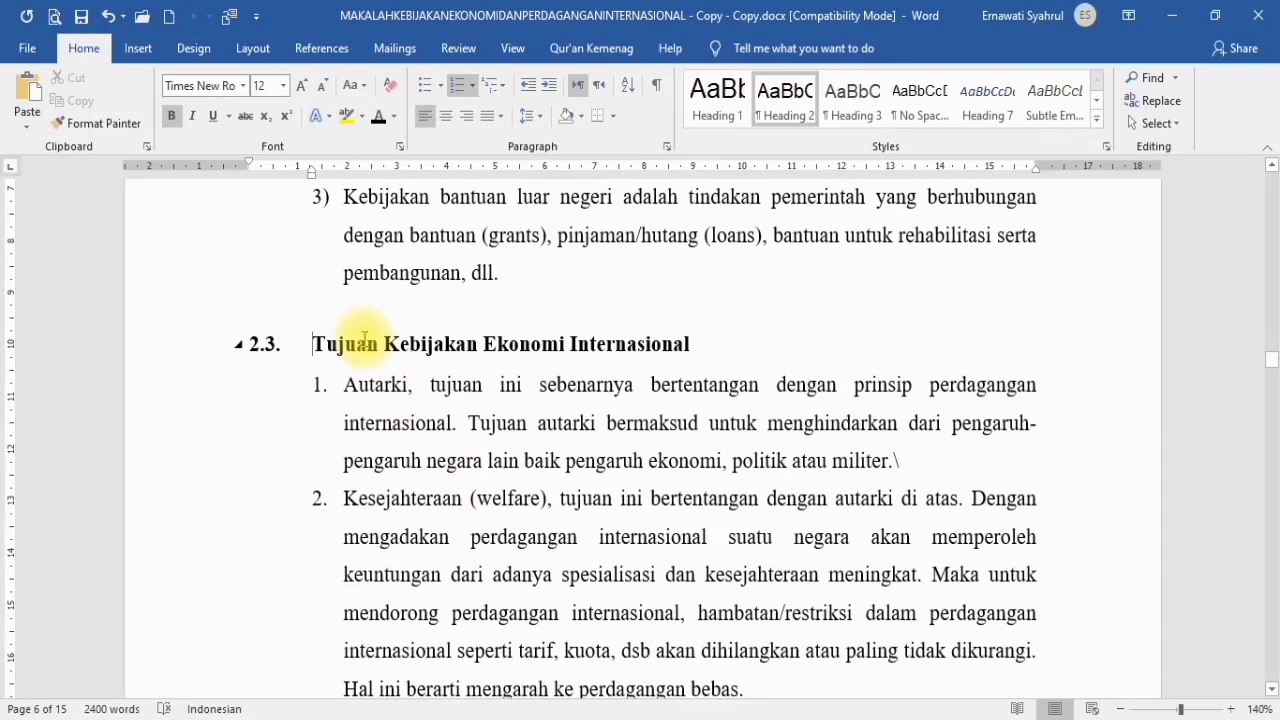
scroll(520, 490, "down", 15)
scroll(578, 527, "up", 2)
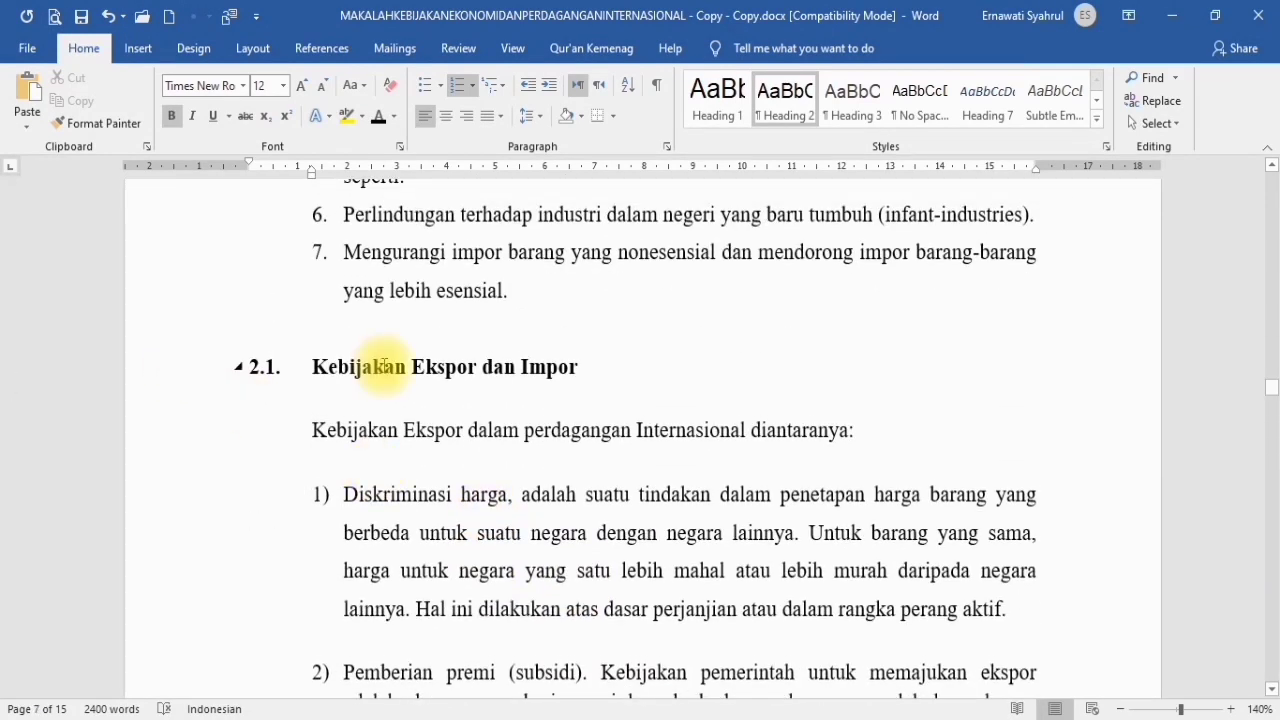
left_click(97, 123)
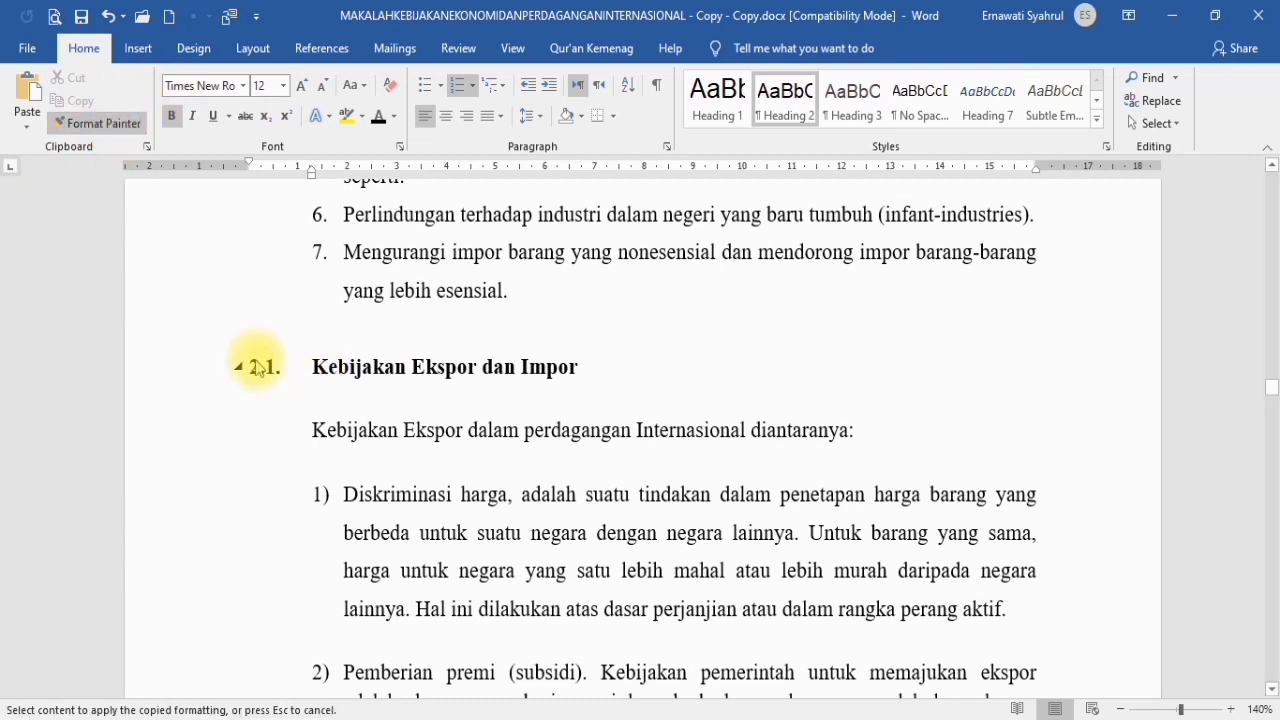
mouse_move(245, 360)
left_mouse_down()
mouse_move(648, 389)
mouse_move(648, 366)
left_mouse_up()
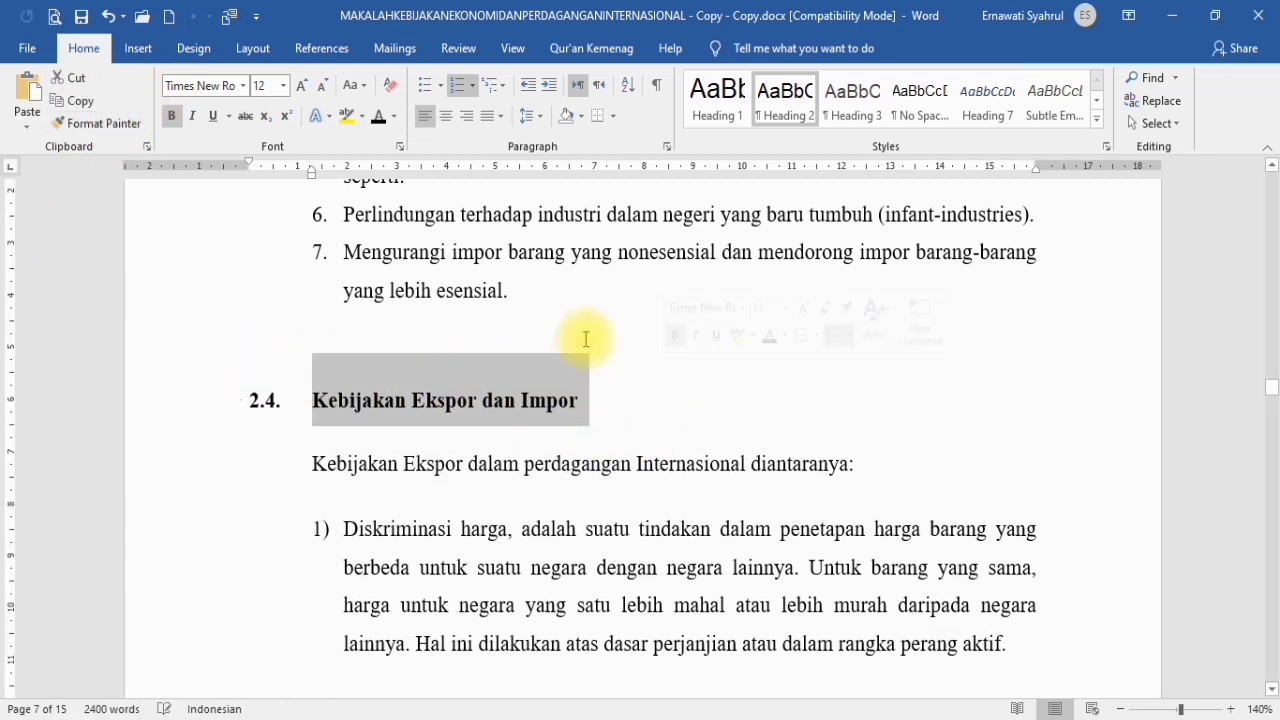
left_click(582, 338)
key("Delete")
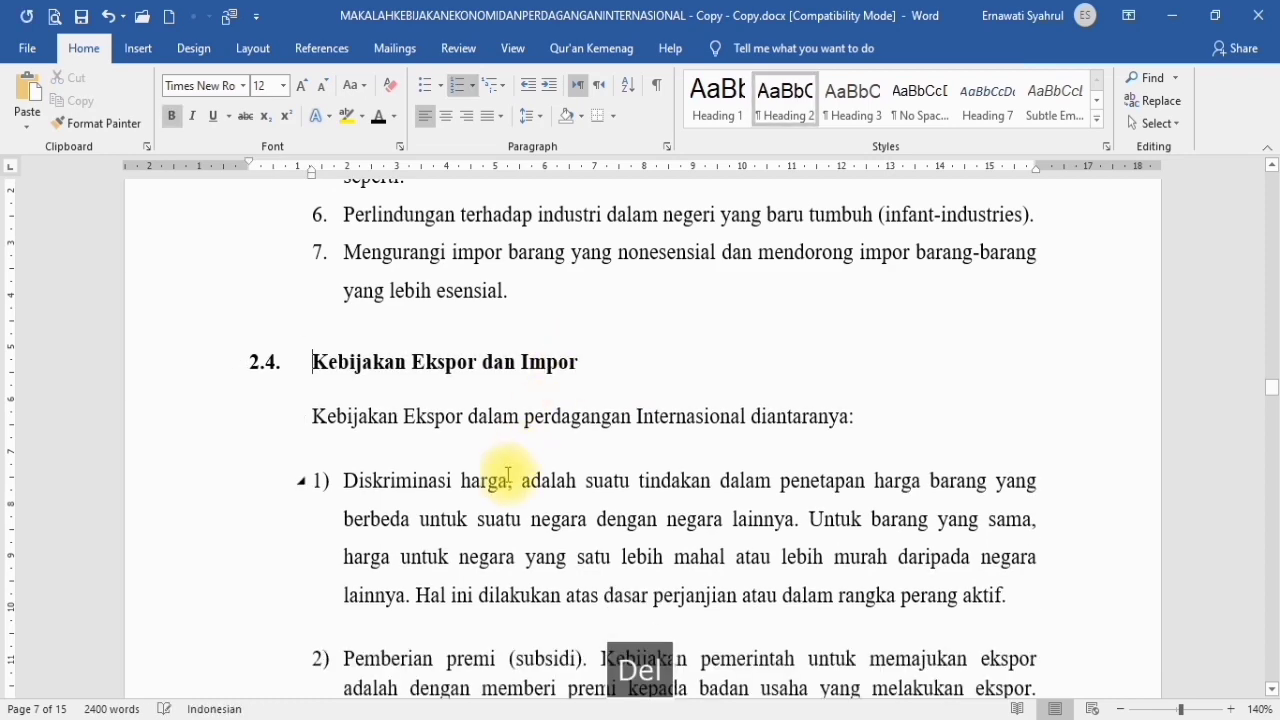
Copy the Kebijakan Ekspor dan Impor formatting onto the Kebijakan Impor dalam perdagangan Internasional subheading with Format Painter
scroll(470, 500, "down", 8)
scroll(458, 502, "down", 6)
scroll(400, 470, "up", 3)
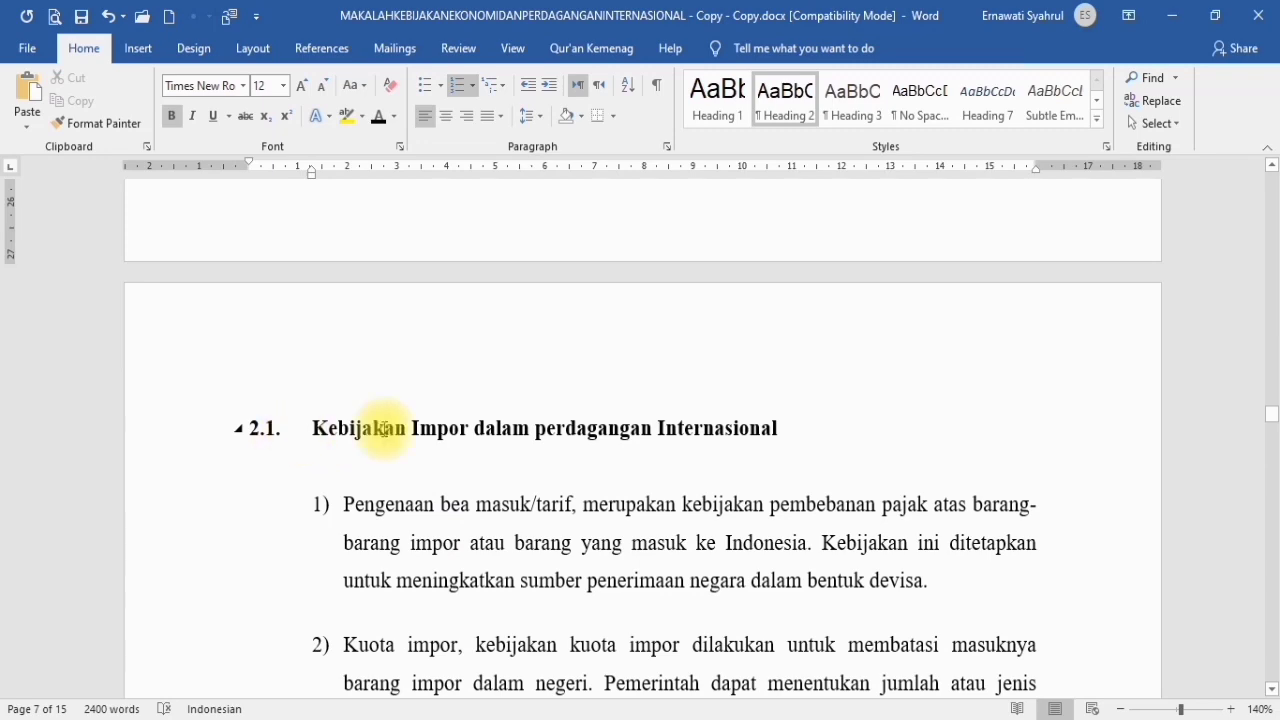
scroll(460, 420, "up", 12)
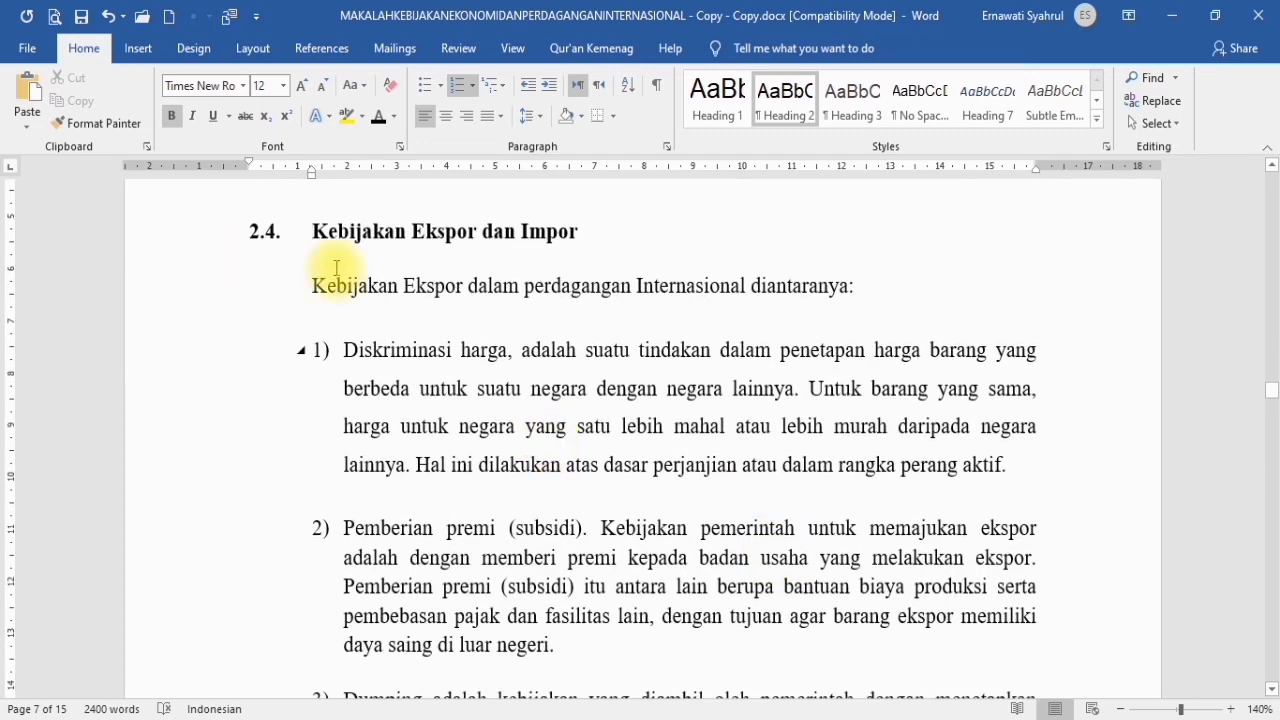
scroll(457, 592, "down", 5)
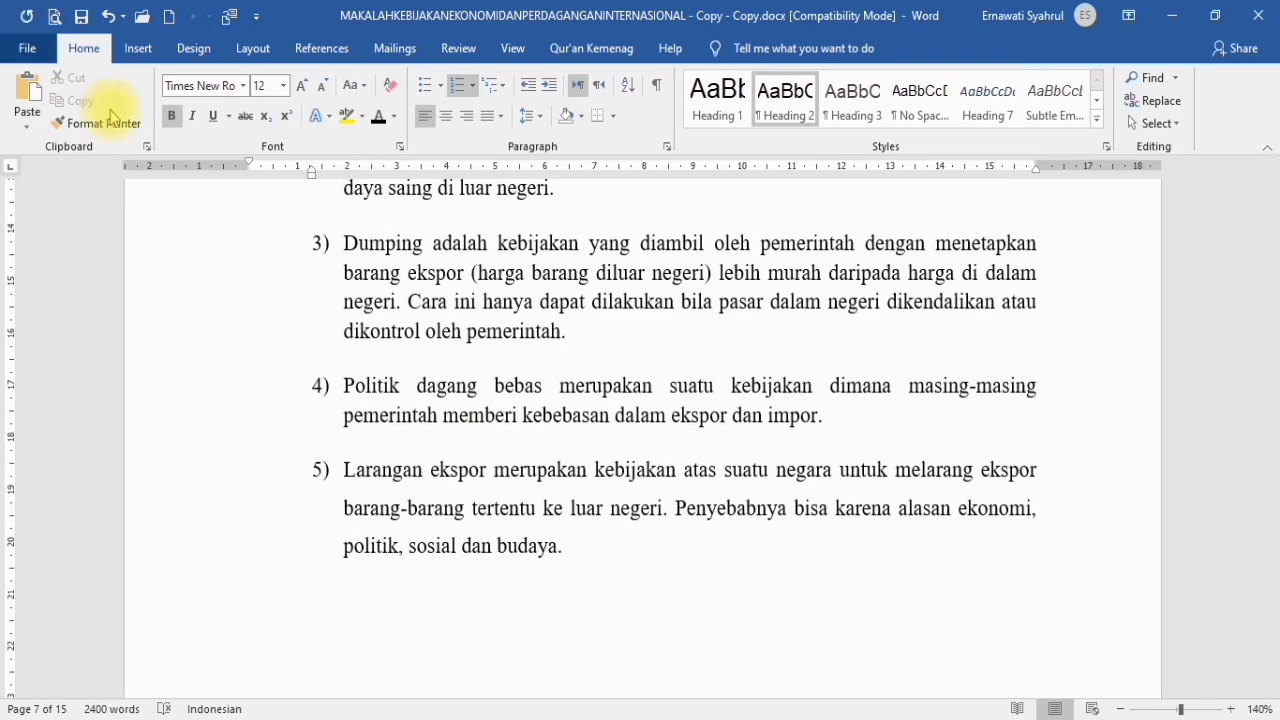
left_click(135, 123)
scroll(509, 571, "down", 8)
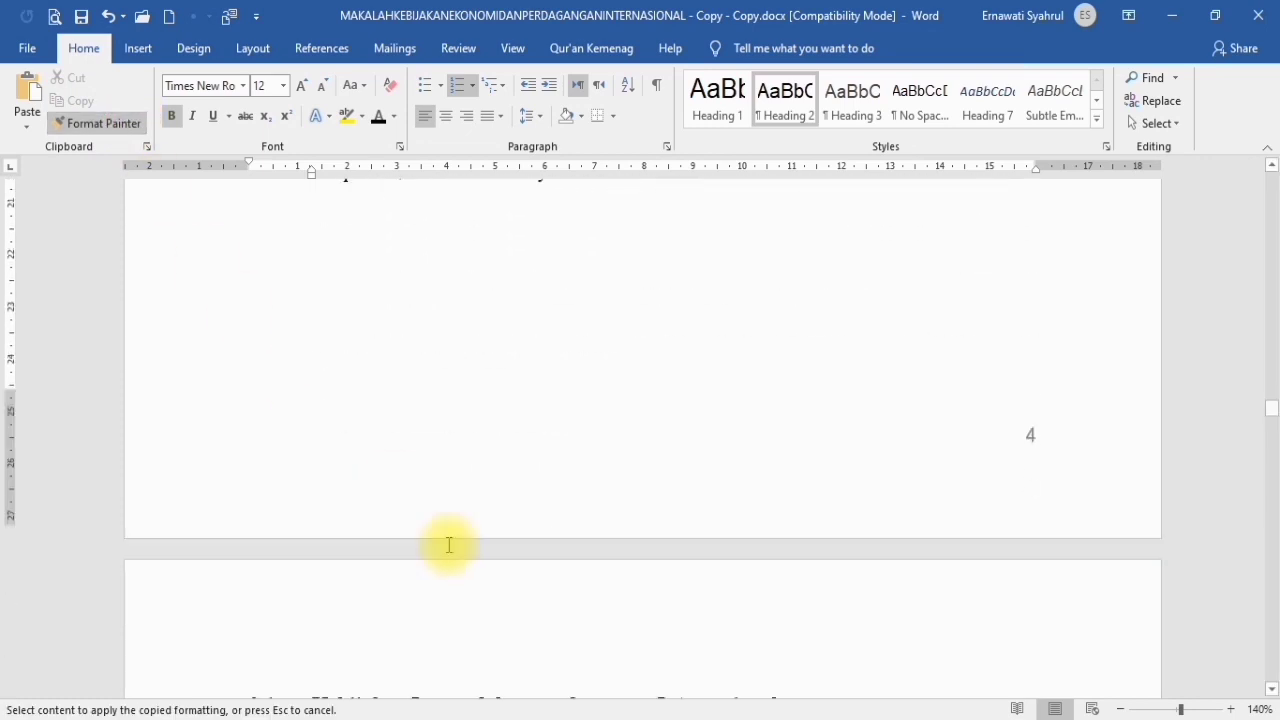
mouse_move(313, 363)
left_mouse_down()
mouse_move(877, 429)
mouse_move(893, 375)
mouse_move(771, 370)
left_mouse_up()
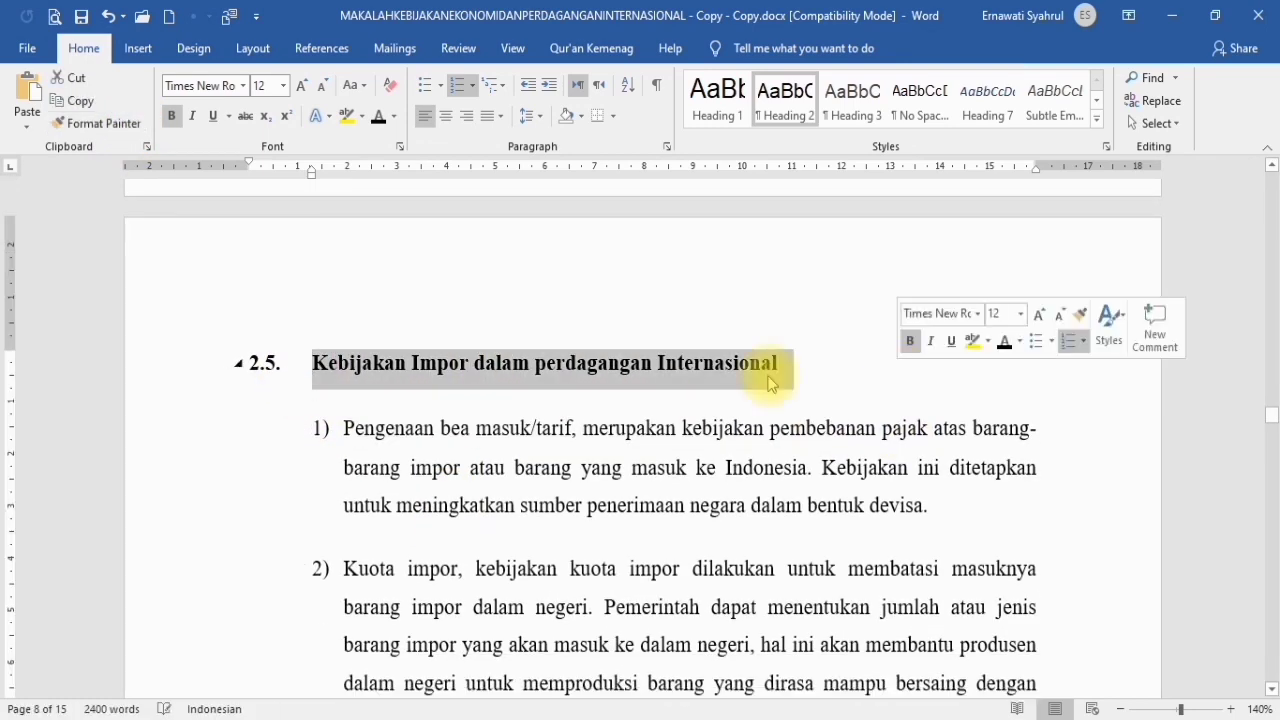
Copy the Kebijakan Impor dalam perdagangan Internasional subheading's formatting onto the Kebijakan Tarif dan Non-tarif subheading with Format Painter
scroll(520, 423, "down", 7)
scroll(527, 428, "down", 8)
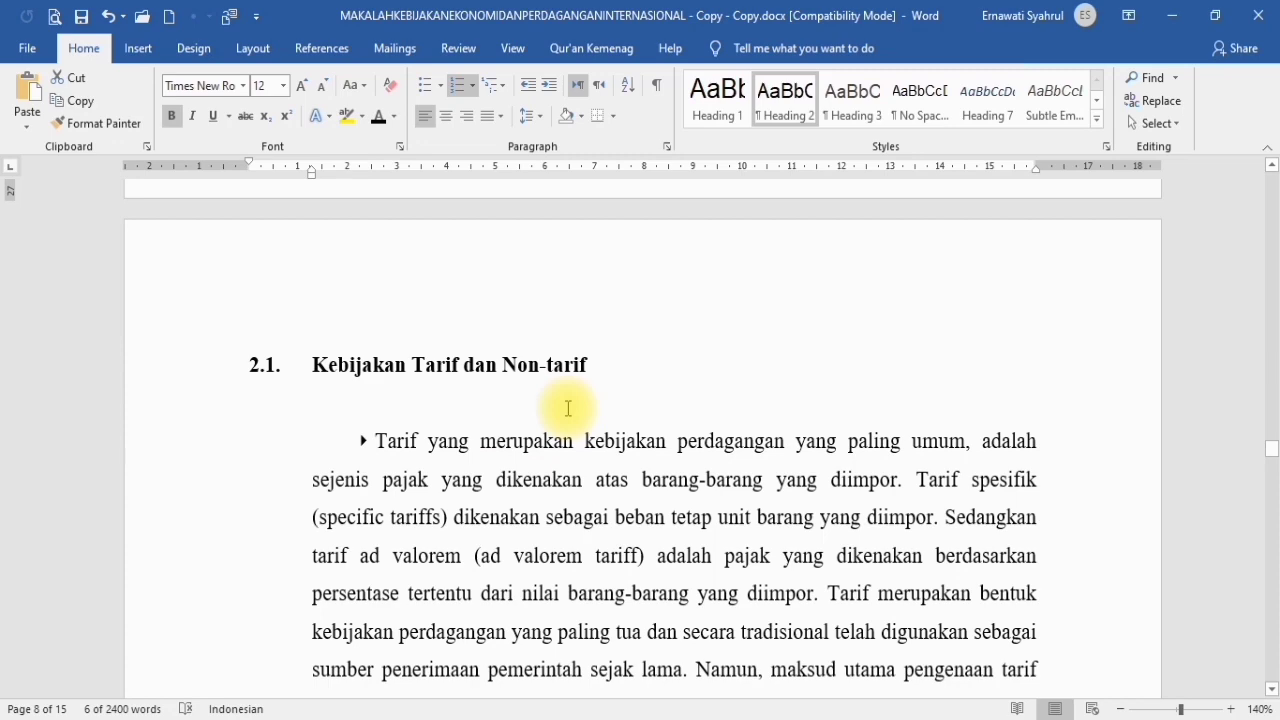
scroll(567, 408, "up", 12)
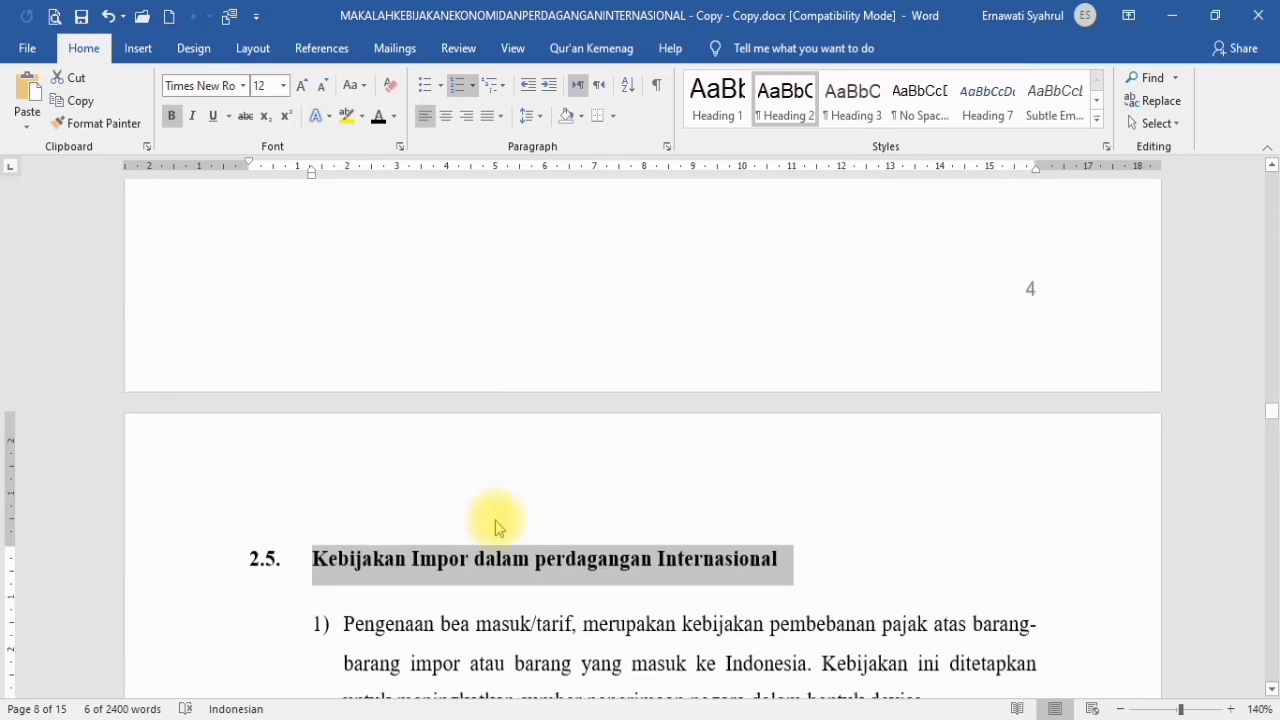
left_click(483, 569)
scroll(478, 570, "down", 4)
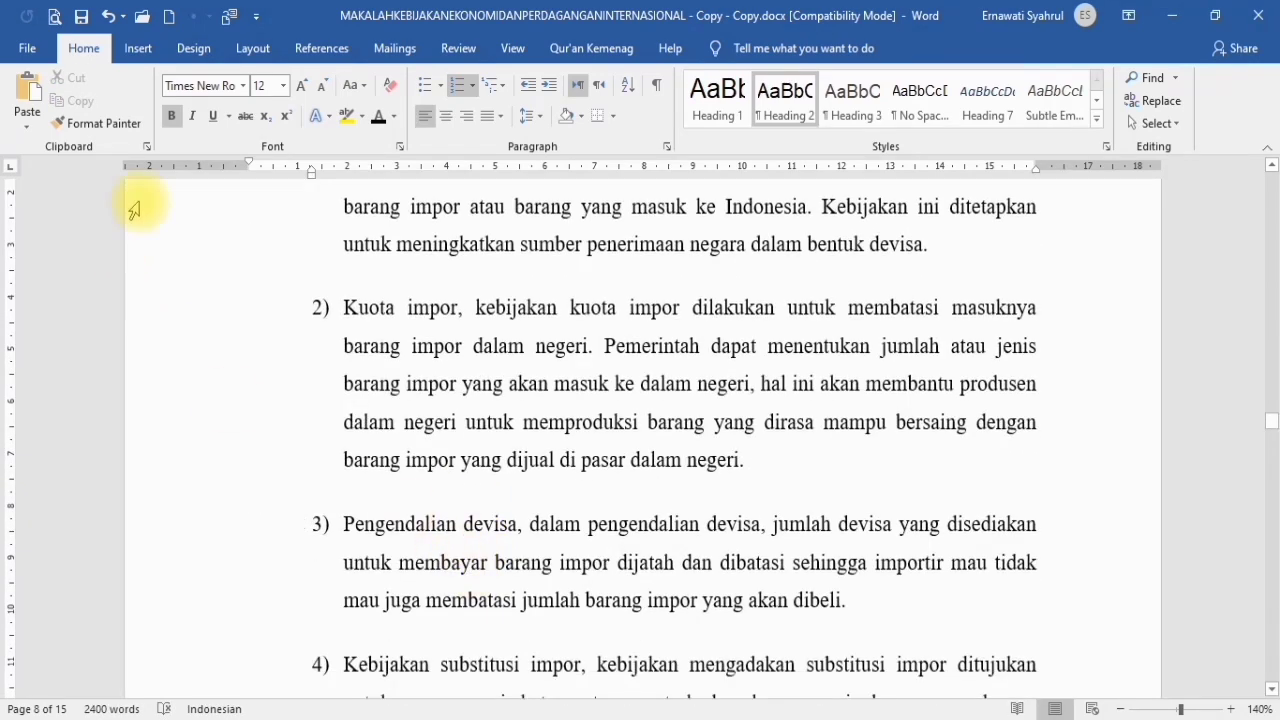
left_click(110, 123)
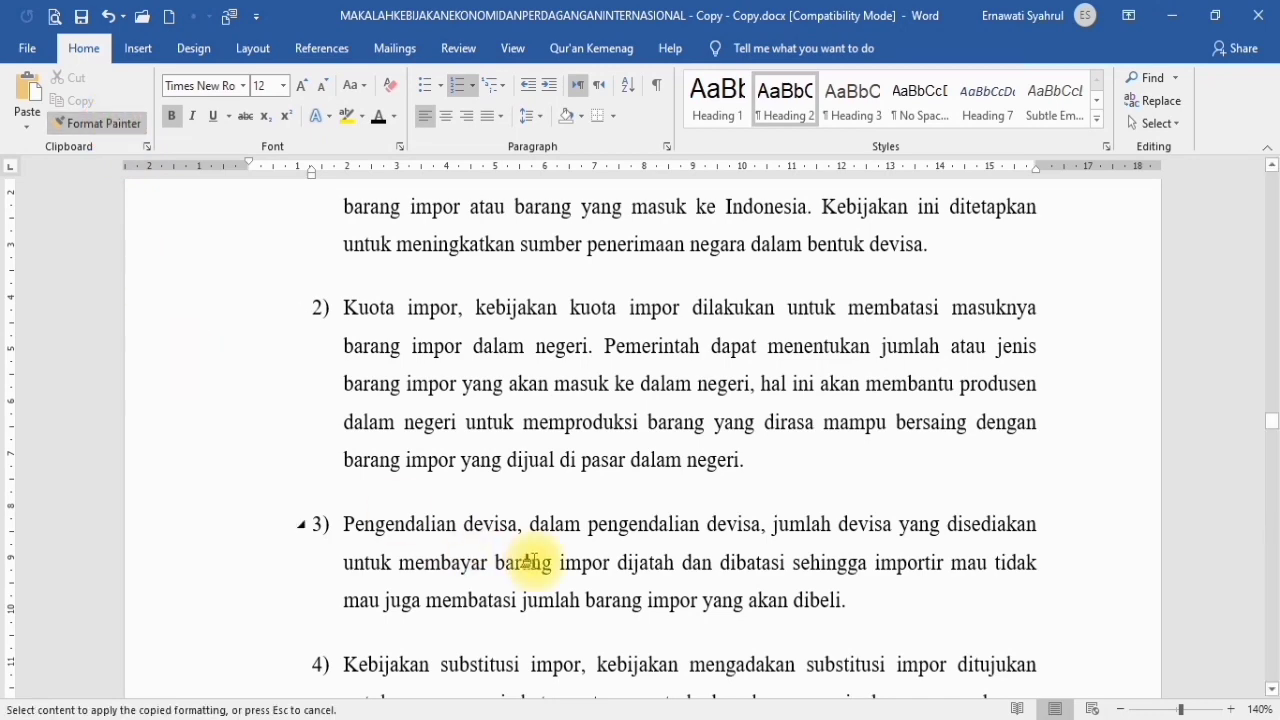
scroll(535, 600, "down", 8)
scroll(530, 565, "down", 5)
scroll(325, 366, "up", 1)
mouse_move(490, 407)
left_mouse_down()
mouse_move(651, 386)
mouse_move(640, 388)
left_mouse_up()
Review the remaining subsections of chapter II and check the style of the BAB III and PENUTUP titles
scroll(560, 566, "down", 10)
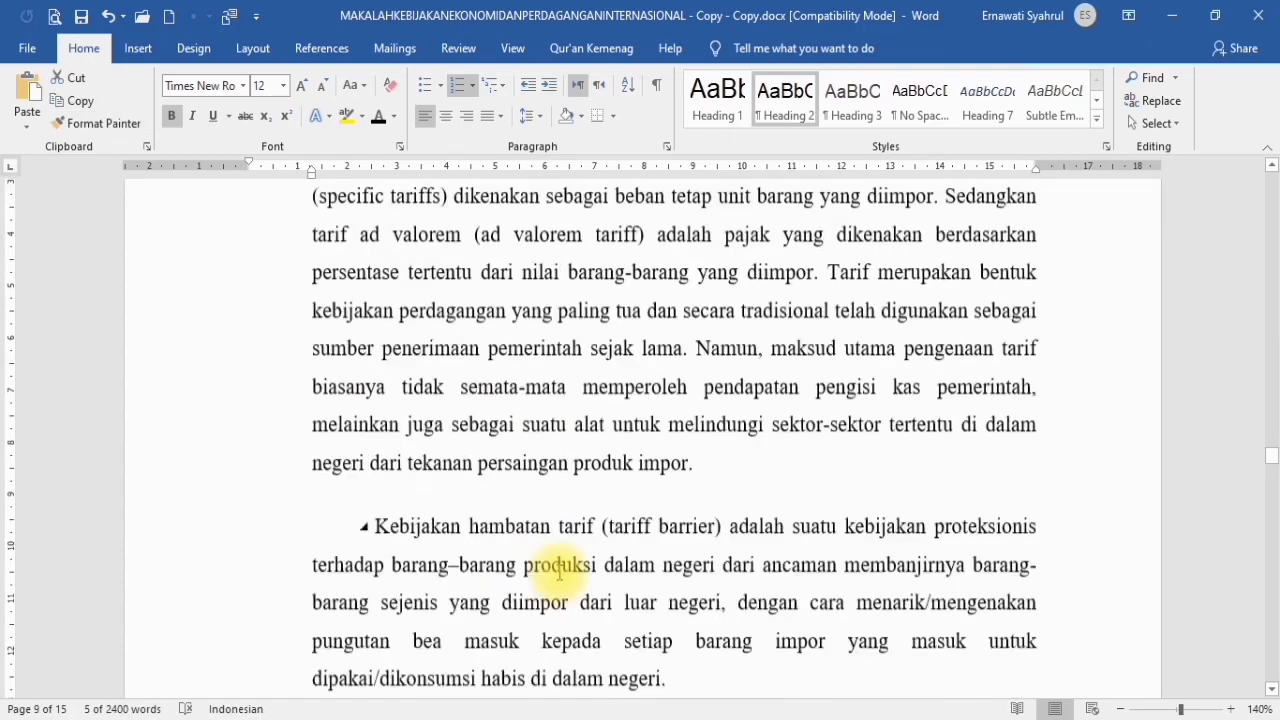
scroll(571, 563, "up", 2)
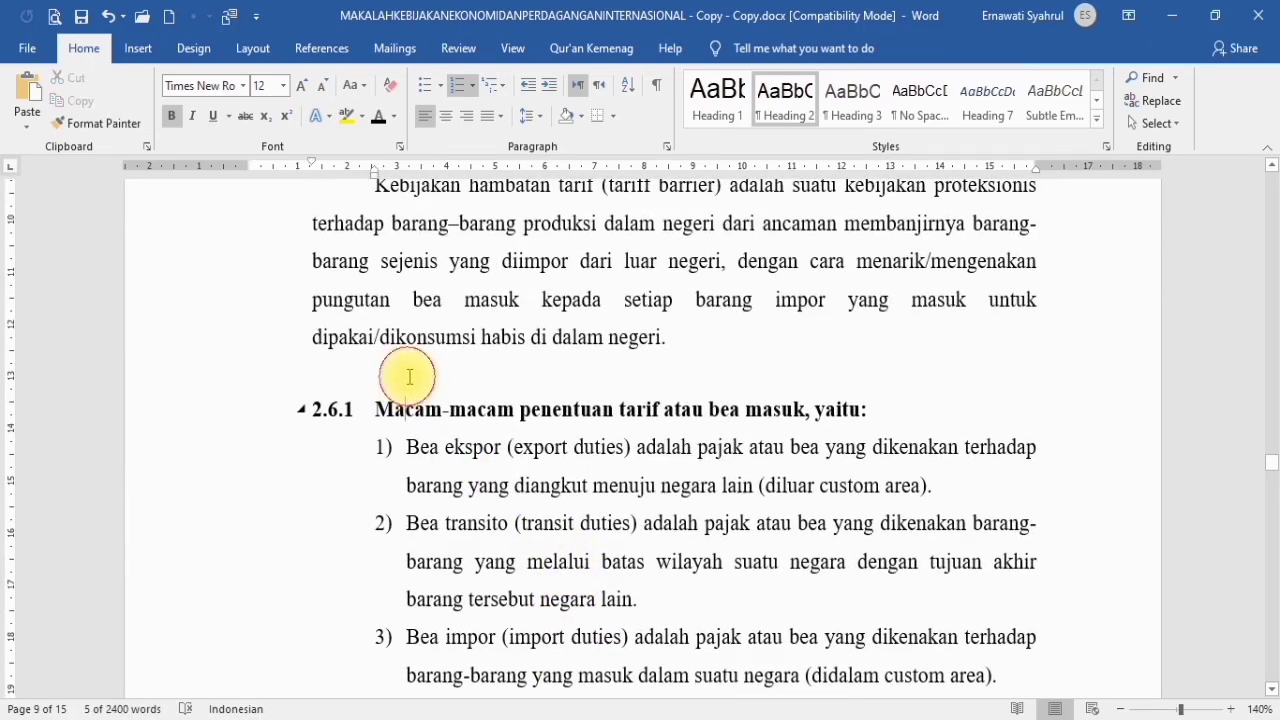
scroll(760, 429, "up", 4)
scroll(762, 429, "down", 4)
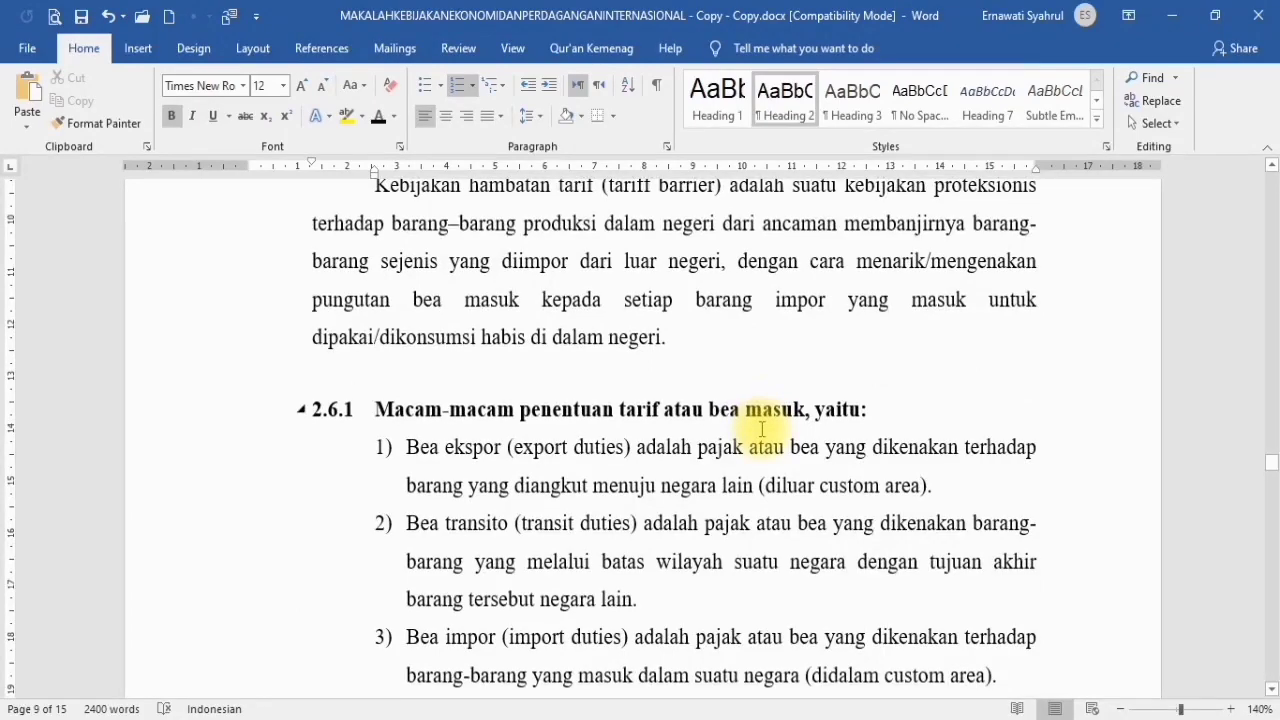
scroll(683, 449, "down", 15)
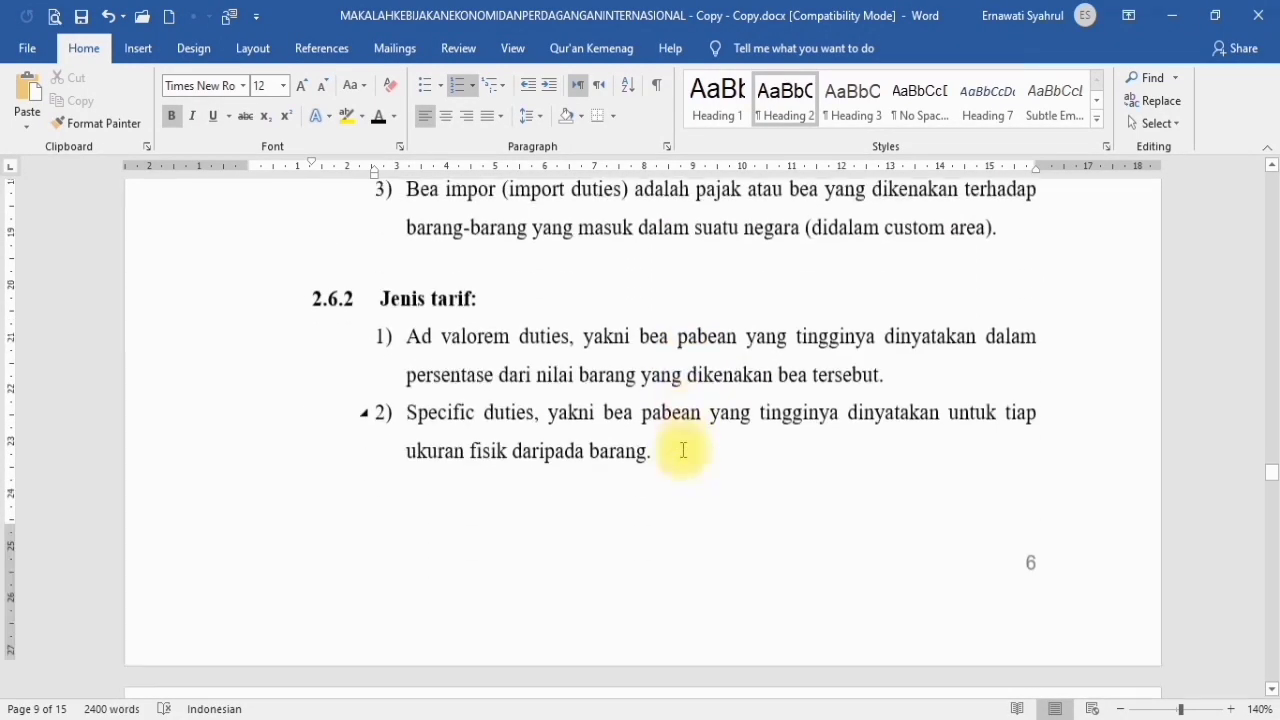
scroll(683, 455, "down", 20)
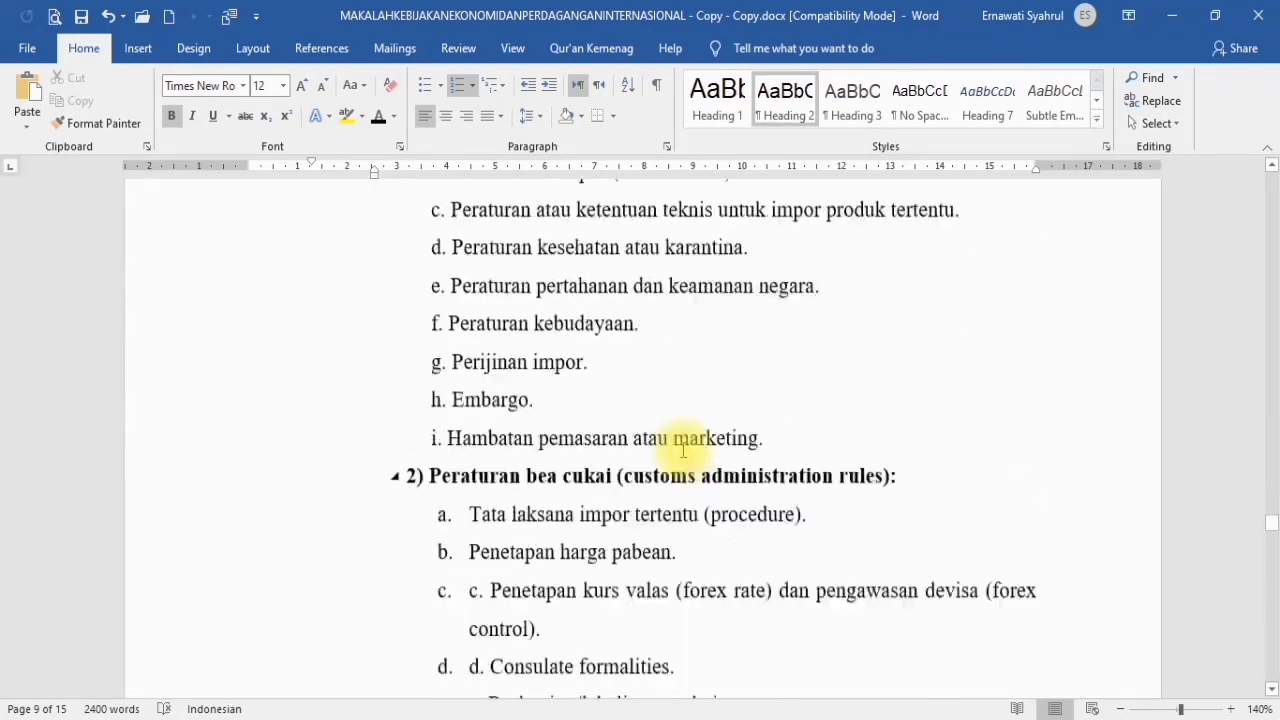
scroll(683, 450, "up", 20)
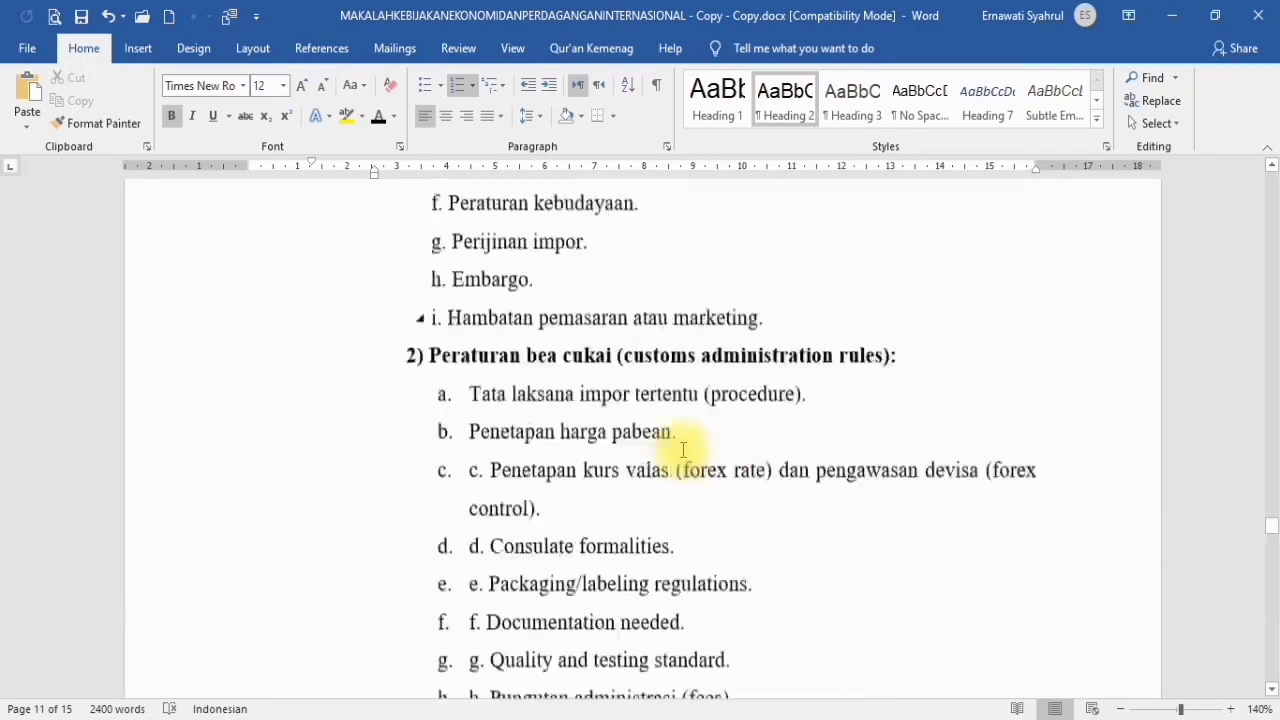
scroll(683, 450, "down", 20)
scroll(677, 486, "down", 20)
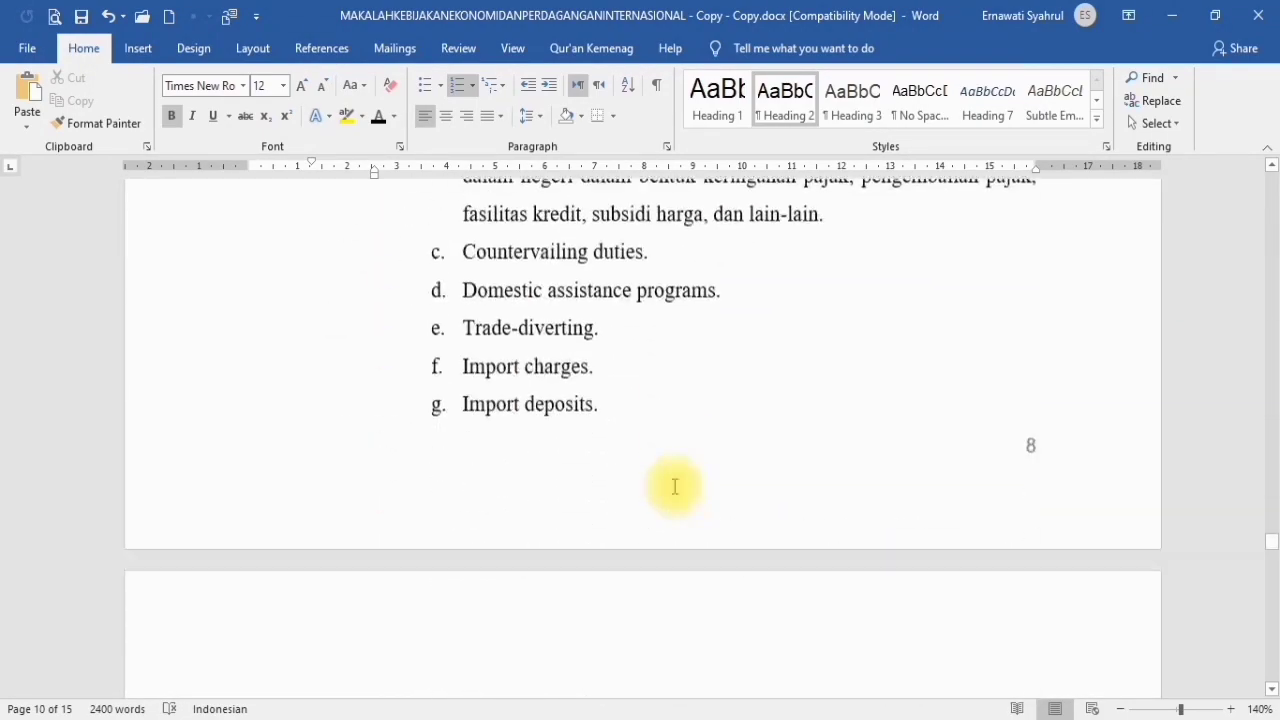
scroll(670, 490, "down", 20)
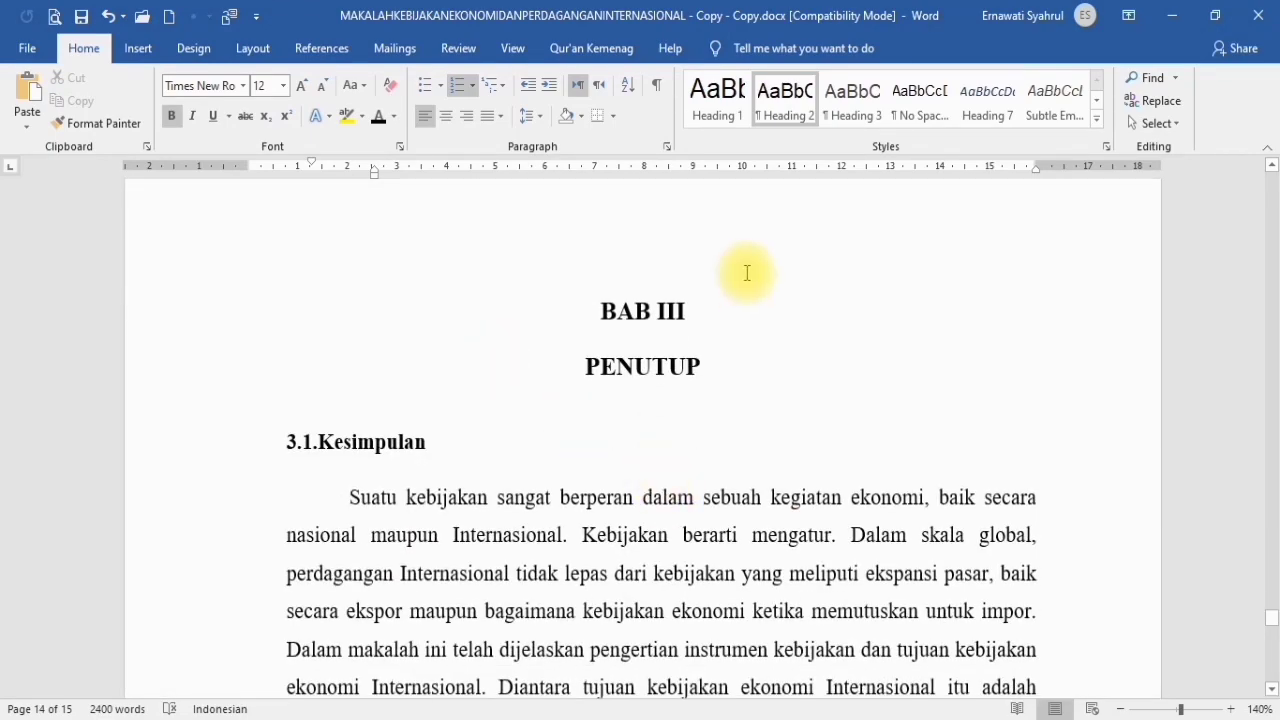
left_click_drag(600, 311, 726, 337)
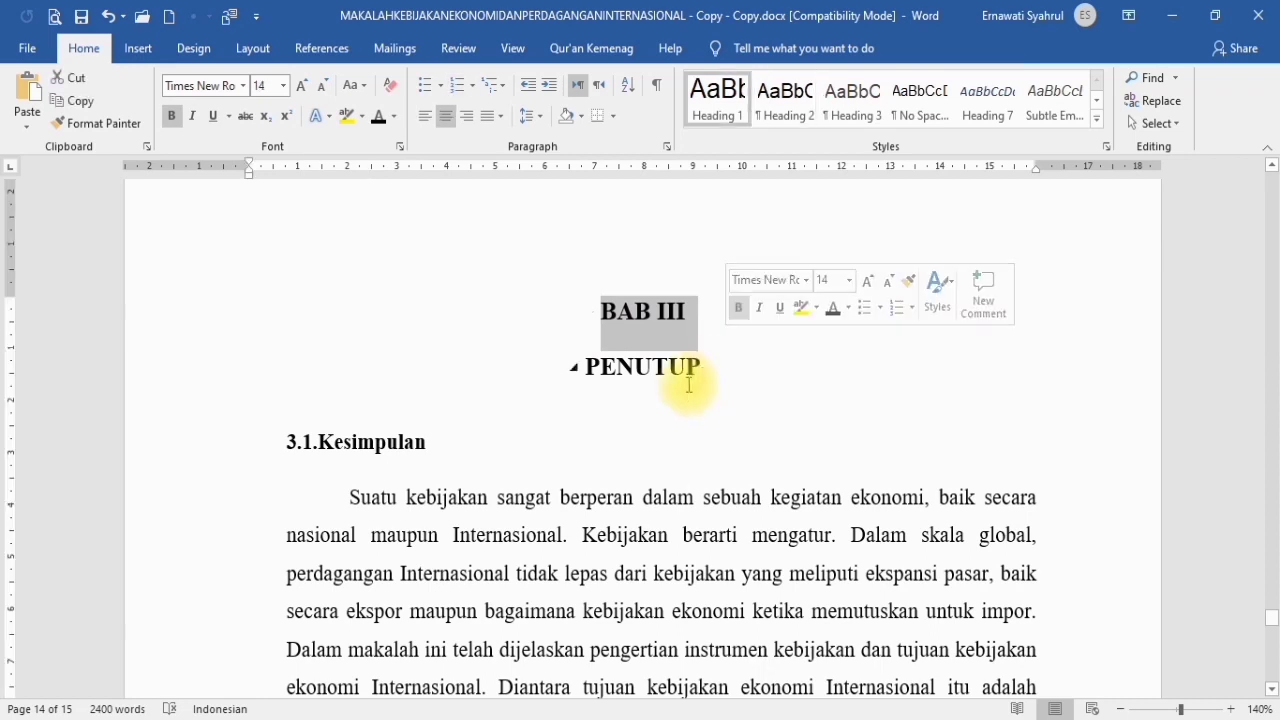
left_click(652, 372)
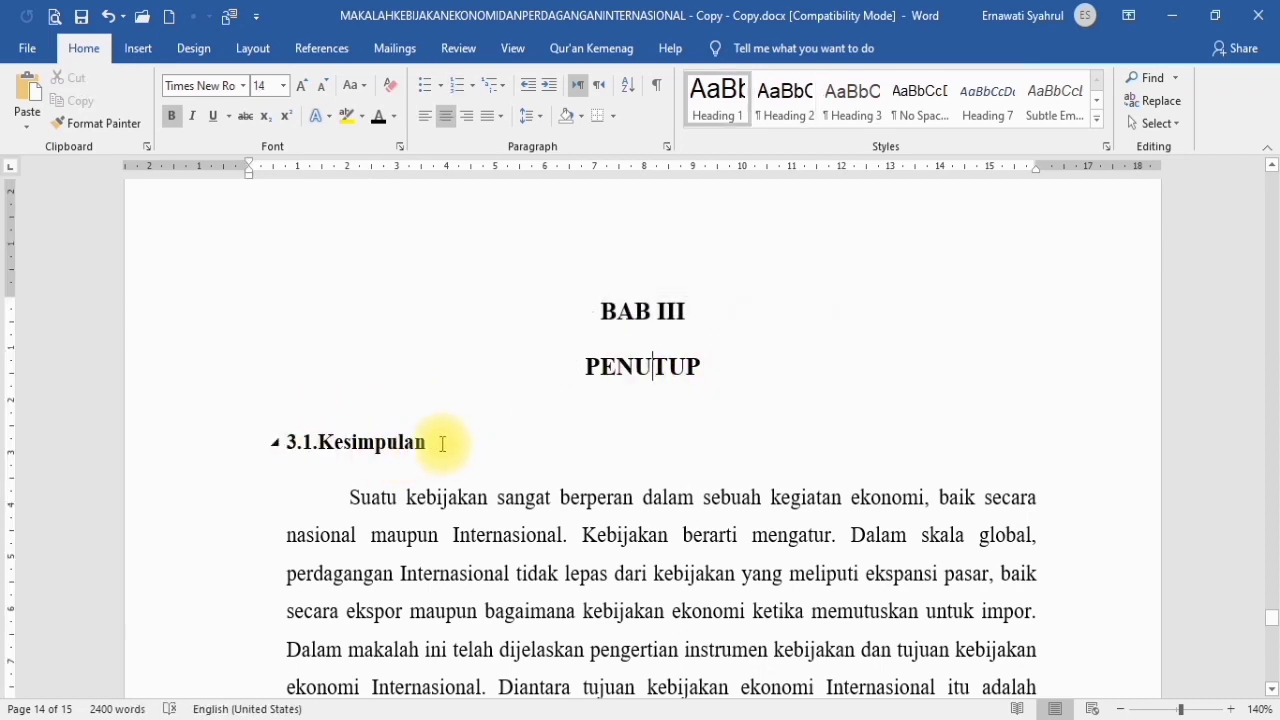
Apply the Heading 2 style to the Kesimpulan subheading under BAB III PENUTUP
left_click_drag(441, 443, 278, 447)
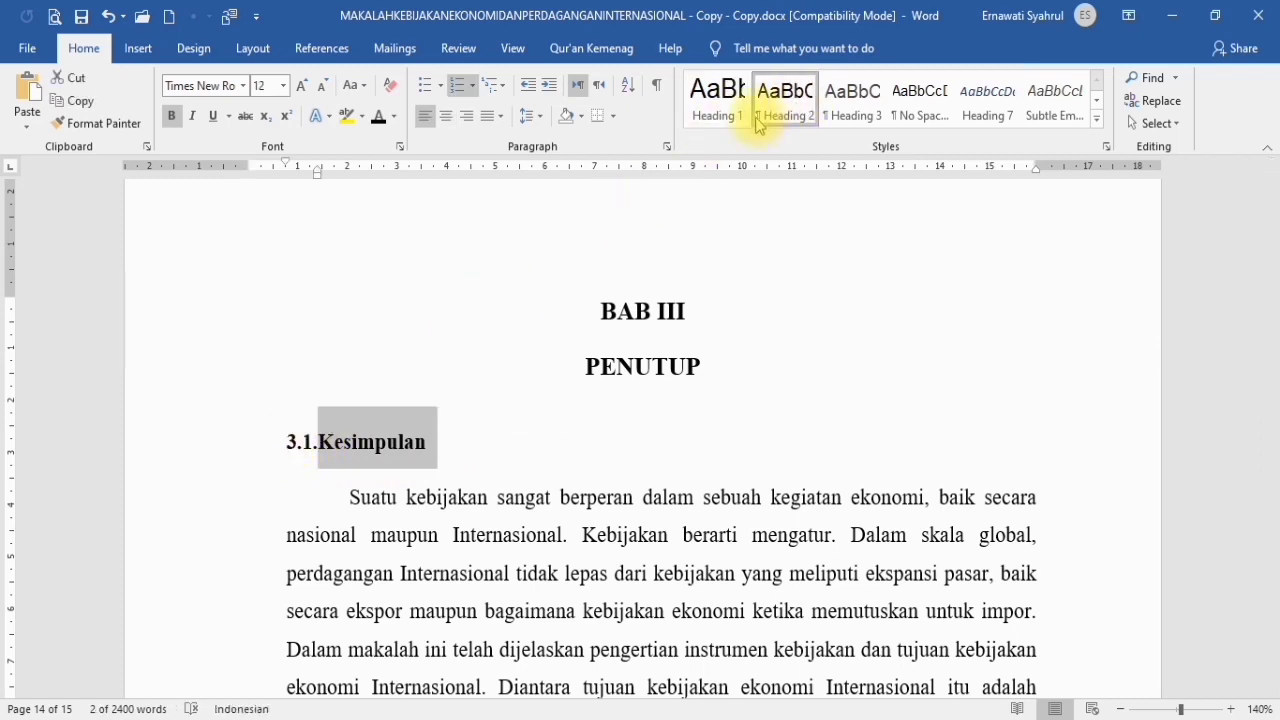
left_click(785, 100)
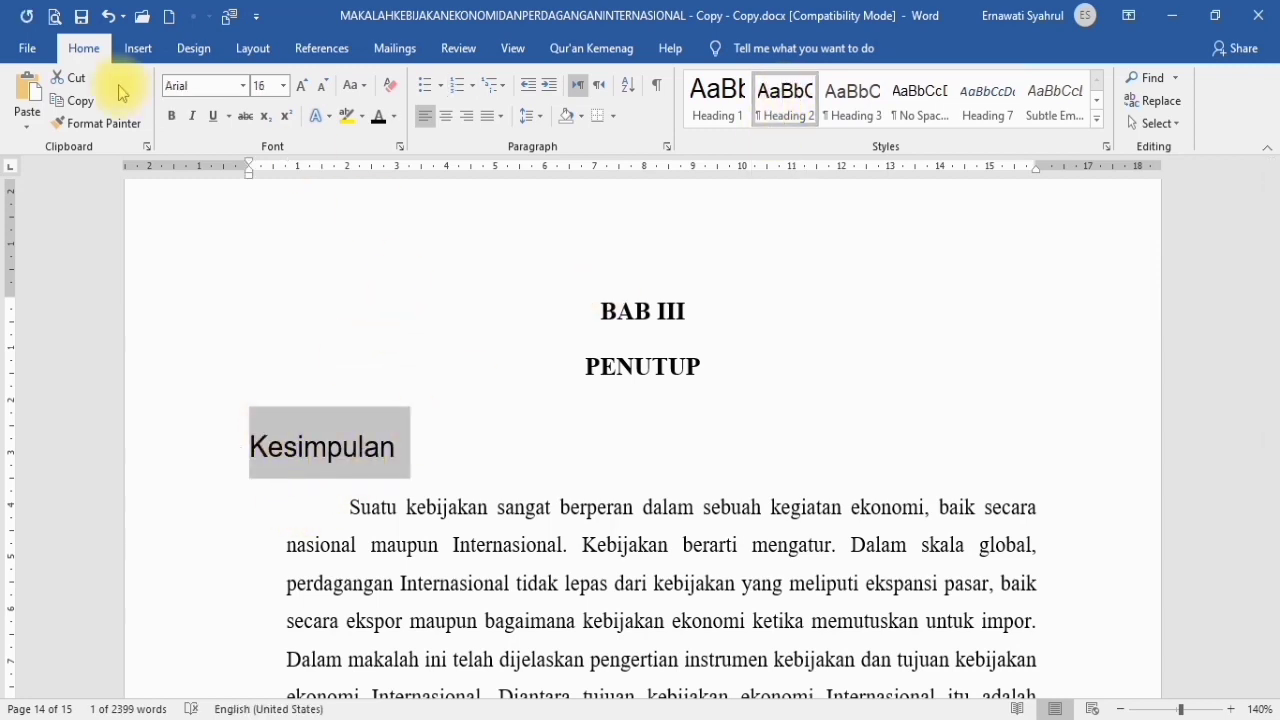
left_click(252, 452)
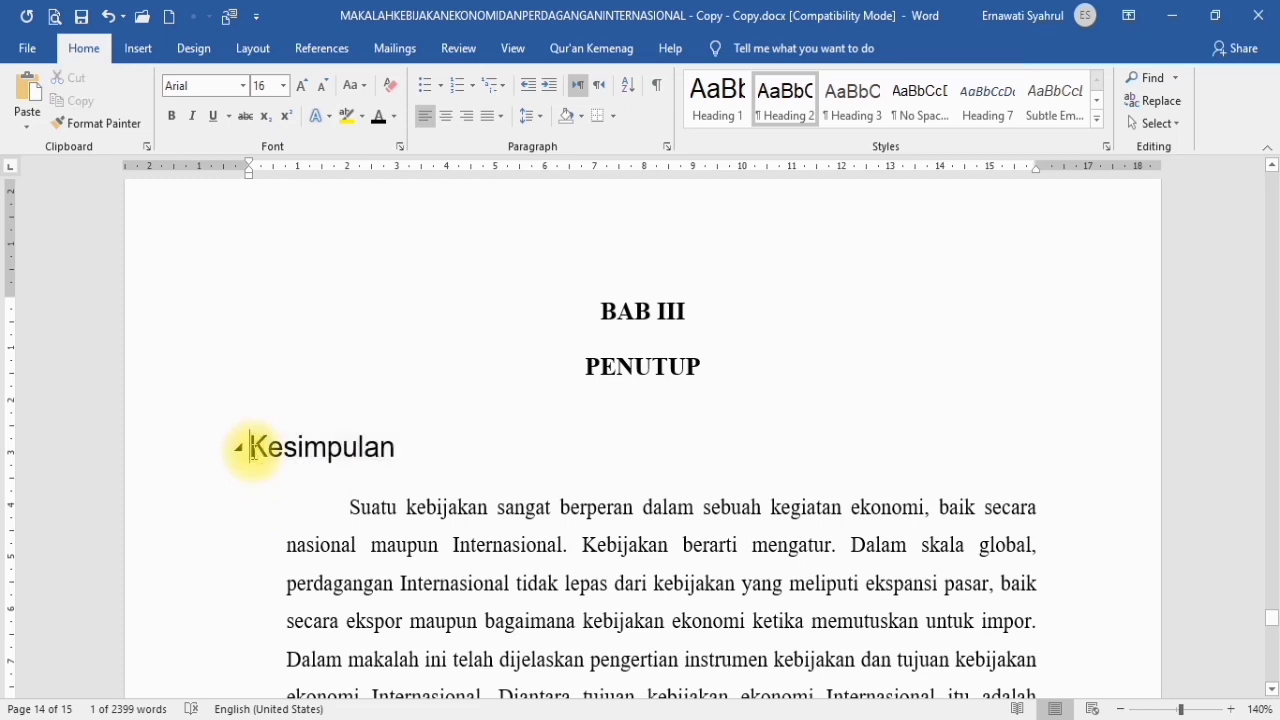
Try to number the Kesimpulan subheading by defining a new multilevel list with level 3 selected
left_click(474, 90)
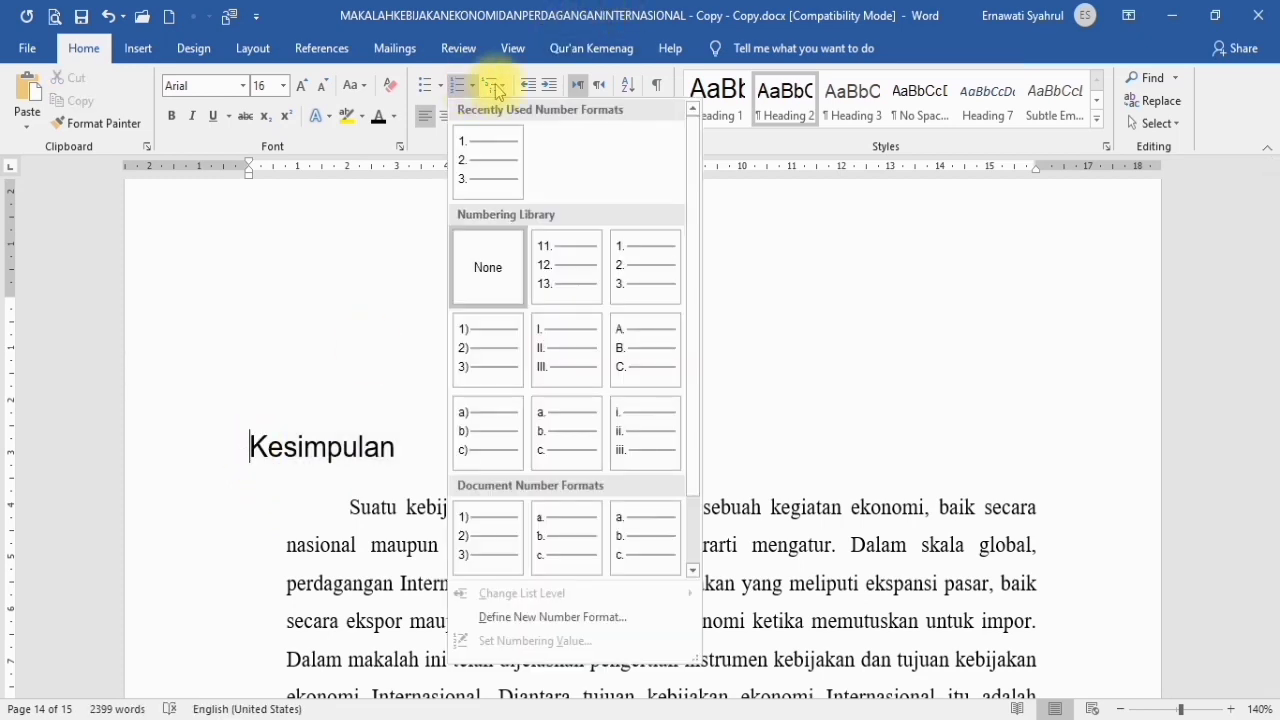
left_click(492, 88)
left_click(492, 88)
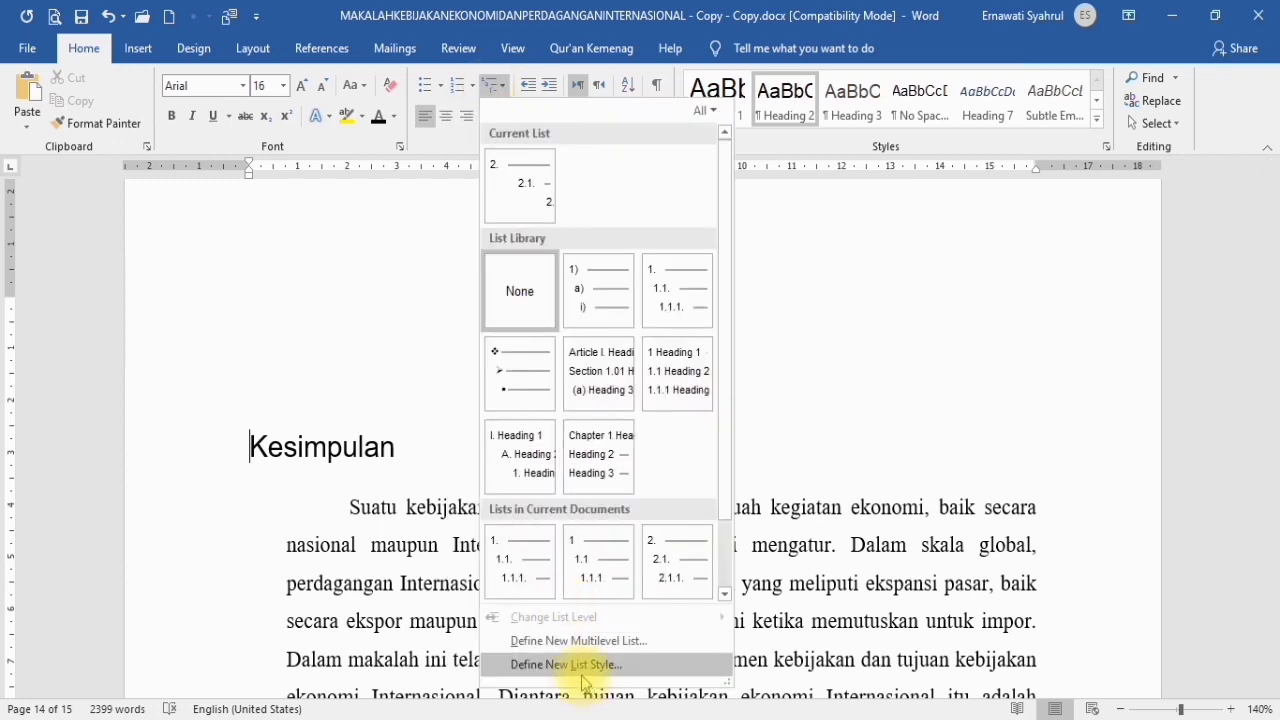
left_click(606, 640)
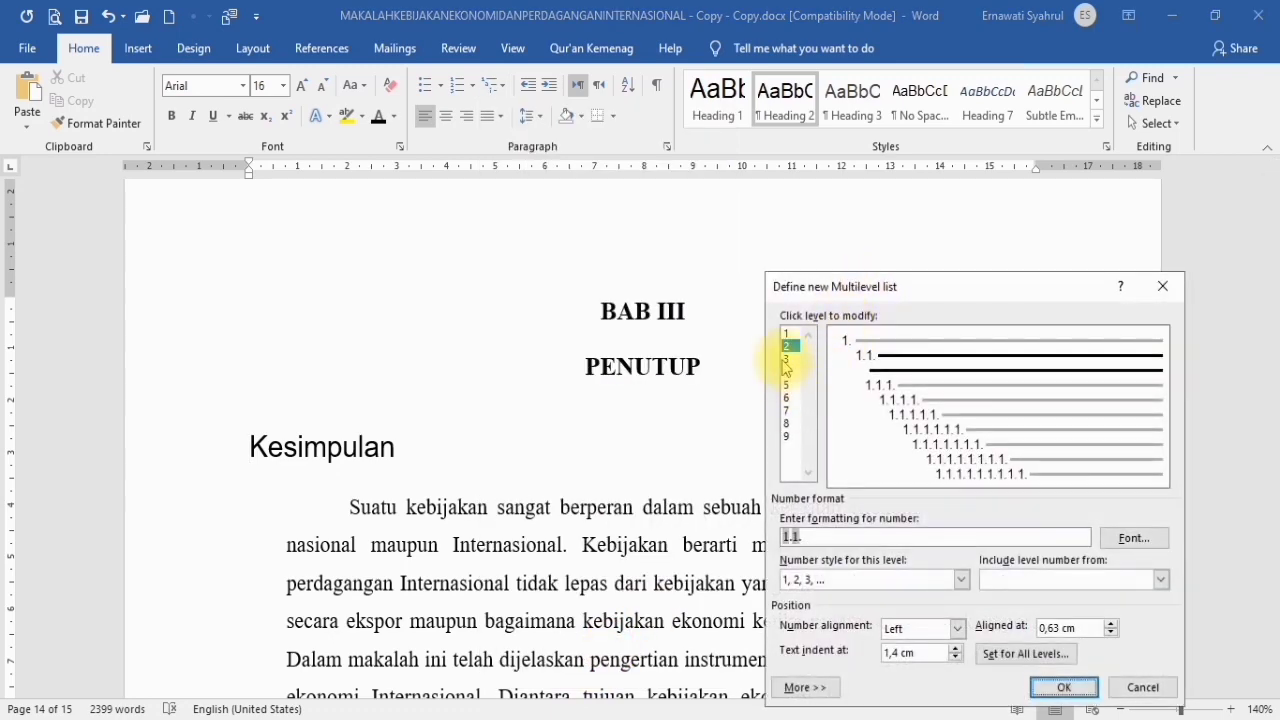
left_click(787, 358)
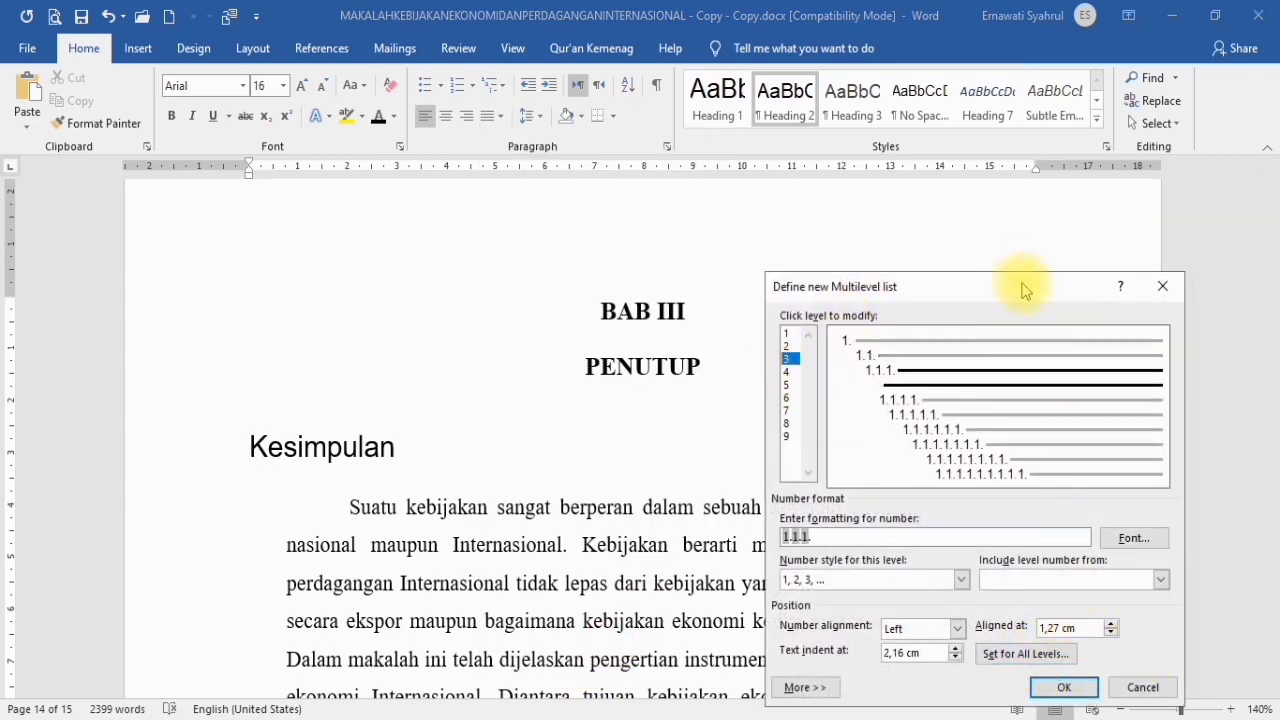
left_click_drag(1025, 287, 990, 168)
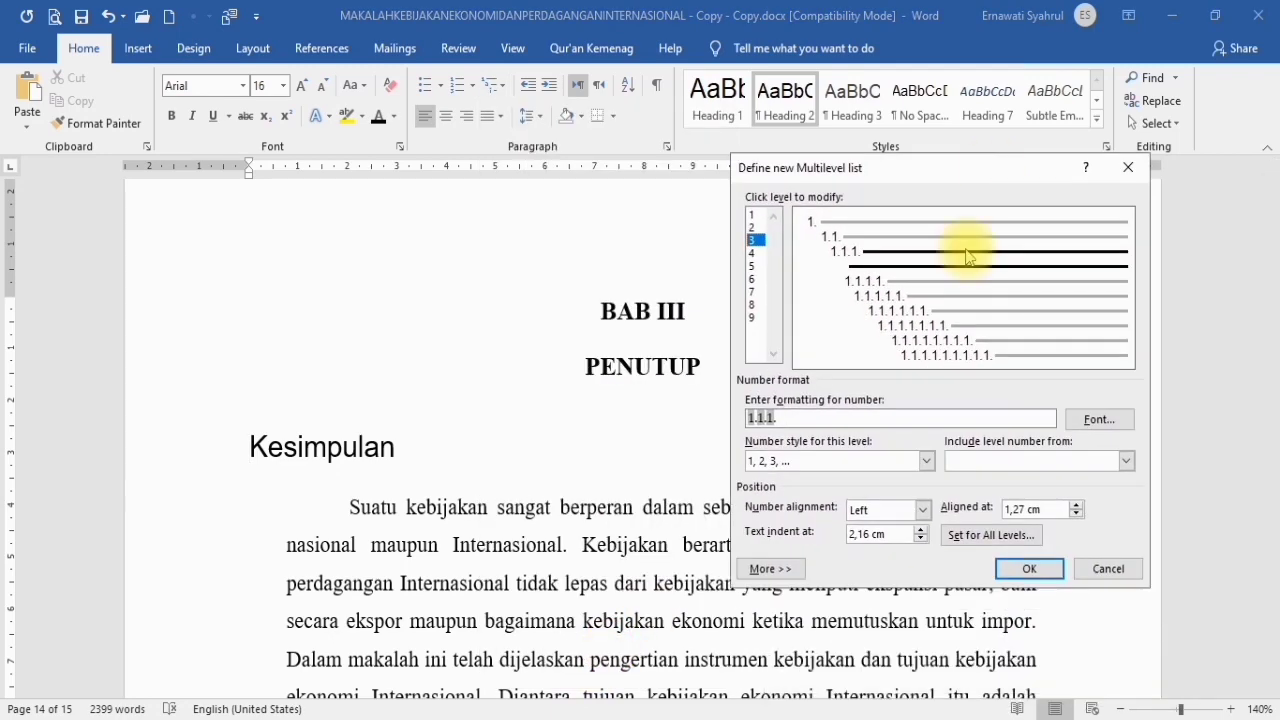
left_click(1030, 566)
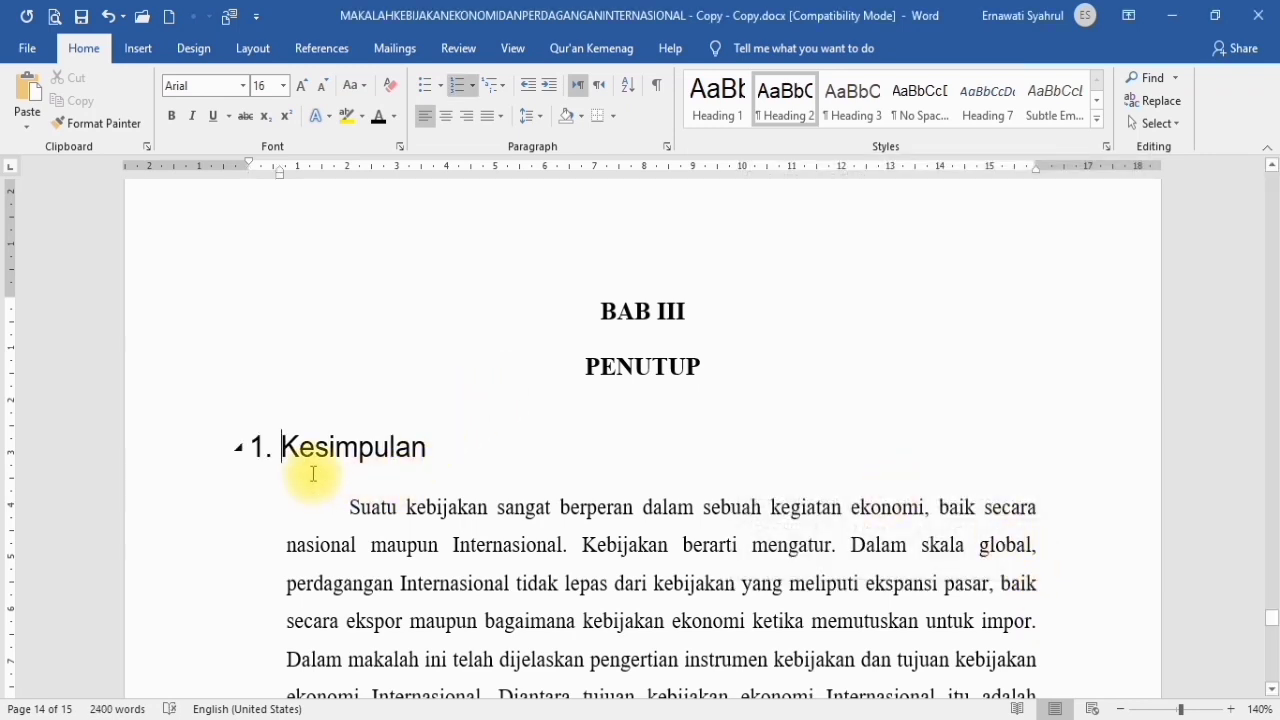
Number the Kesimpulan subheading 3.1. and format it in bold 12-point Times New Roman
type("3")
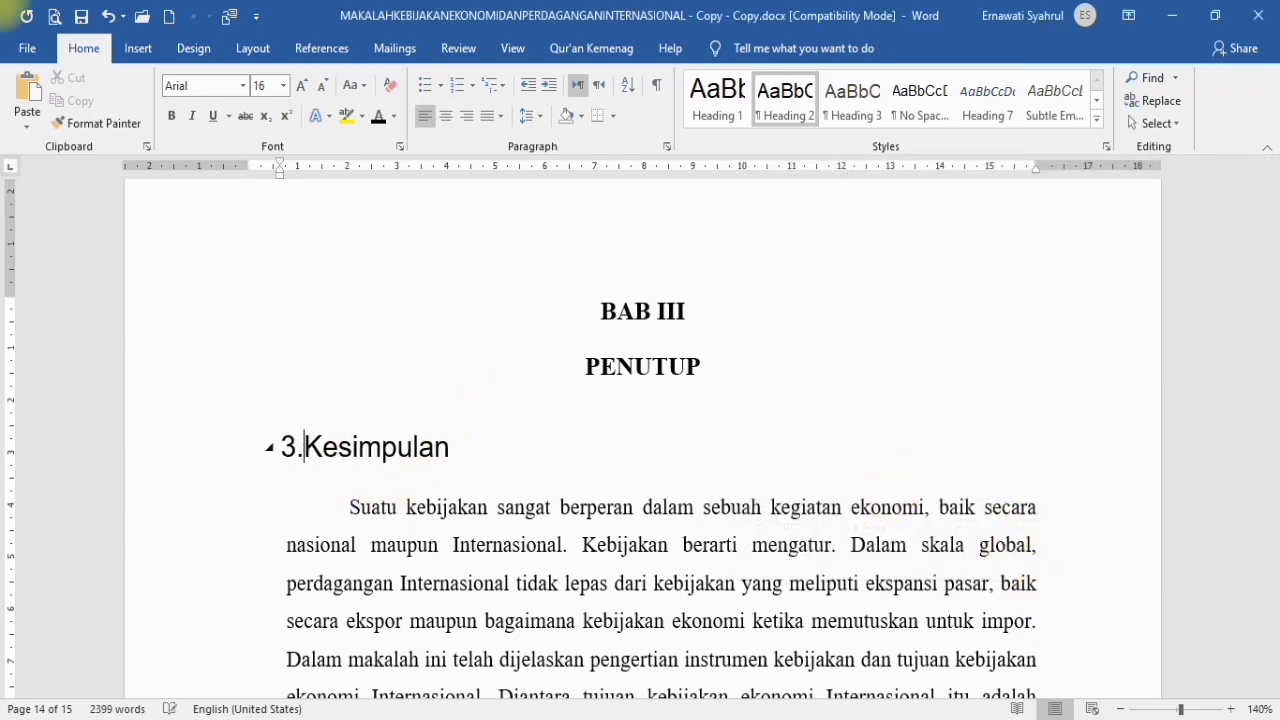
type(".1.")
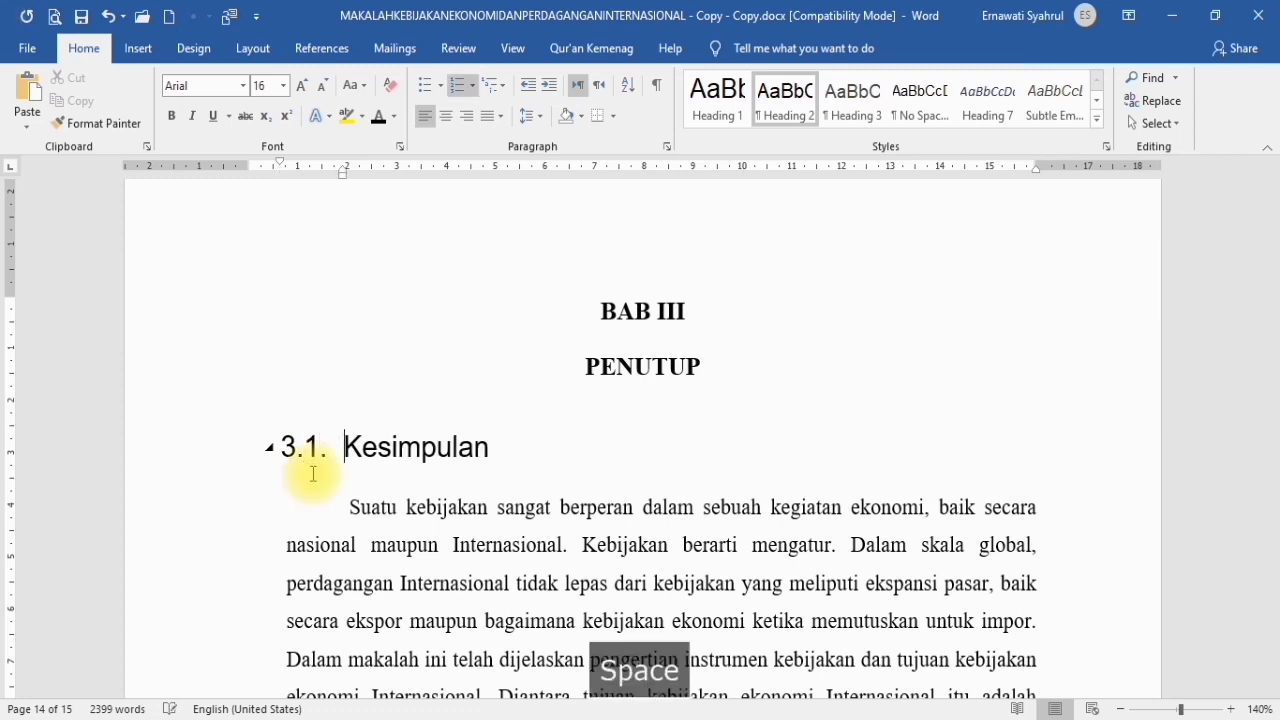
left_click(163, 457)
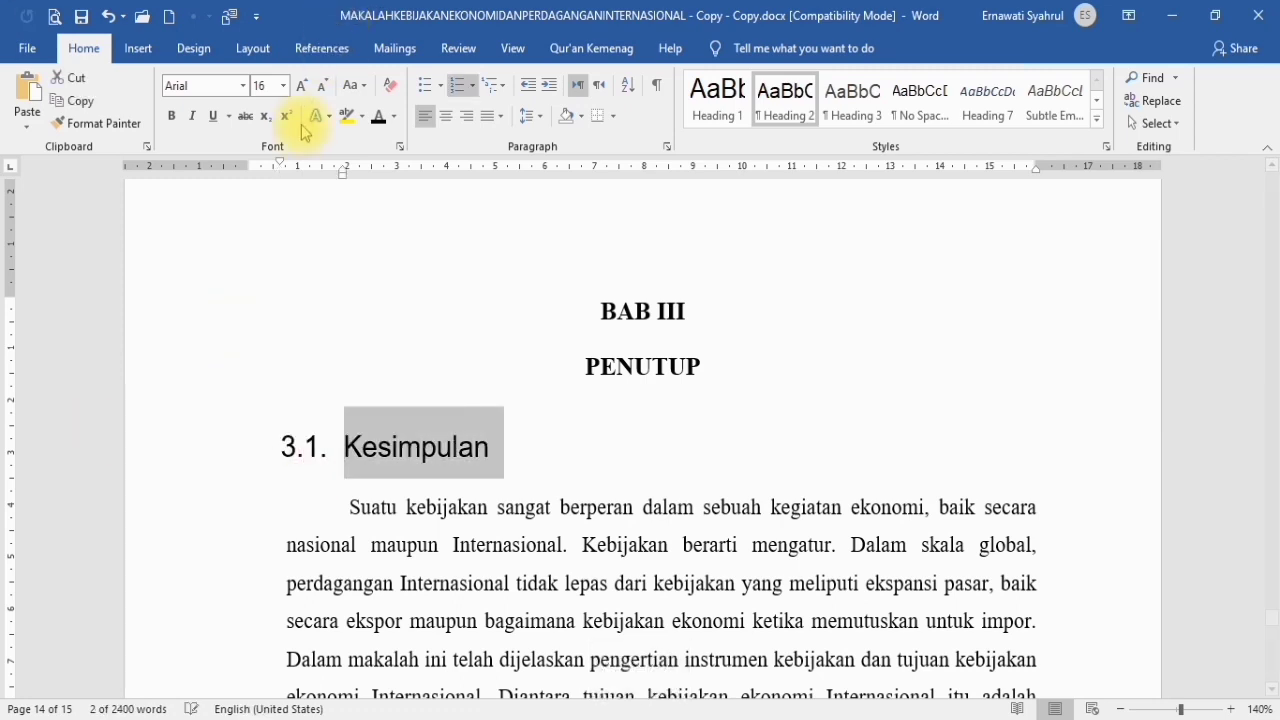
left_click(242, 86)
scroll(333, 329, "up", 5)
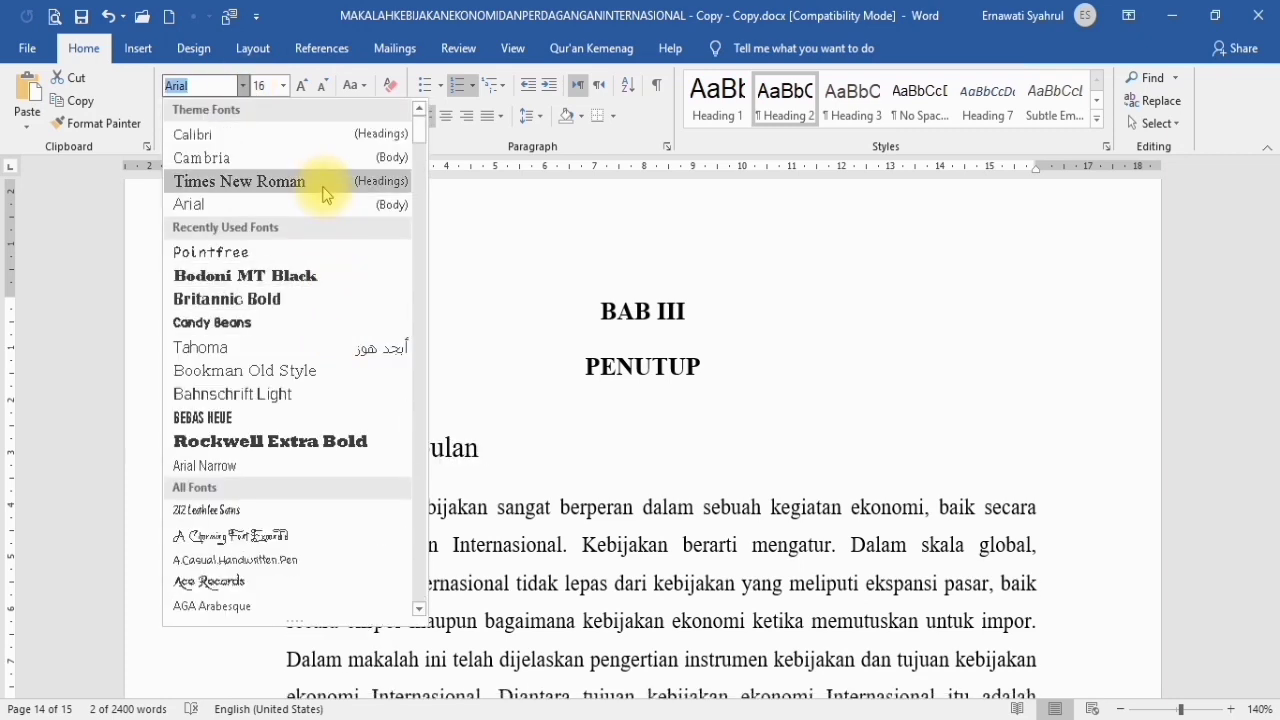
left_click(323, 194)
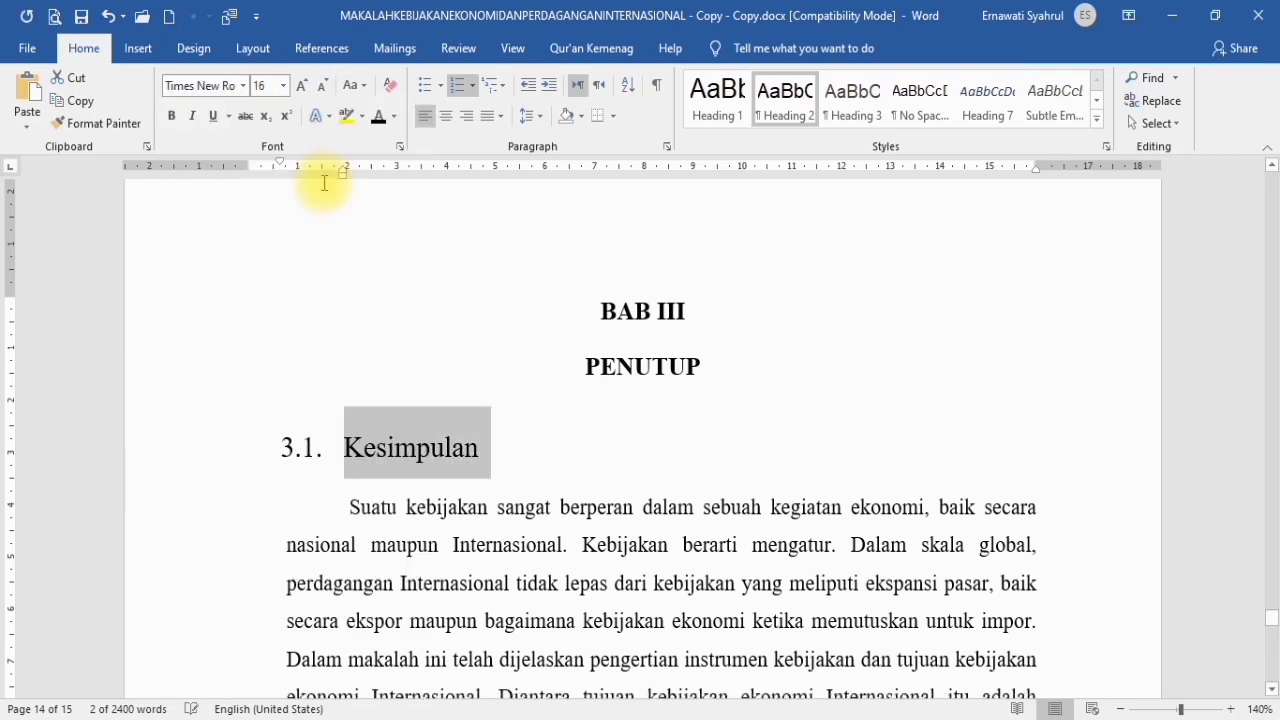
left_click(327, 87)
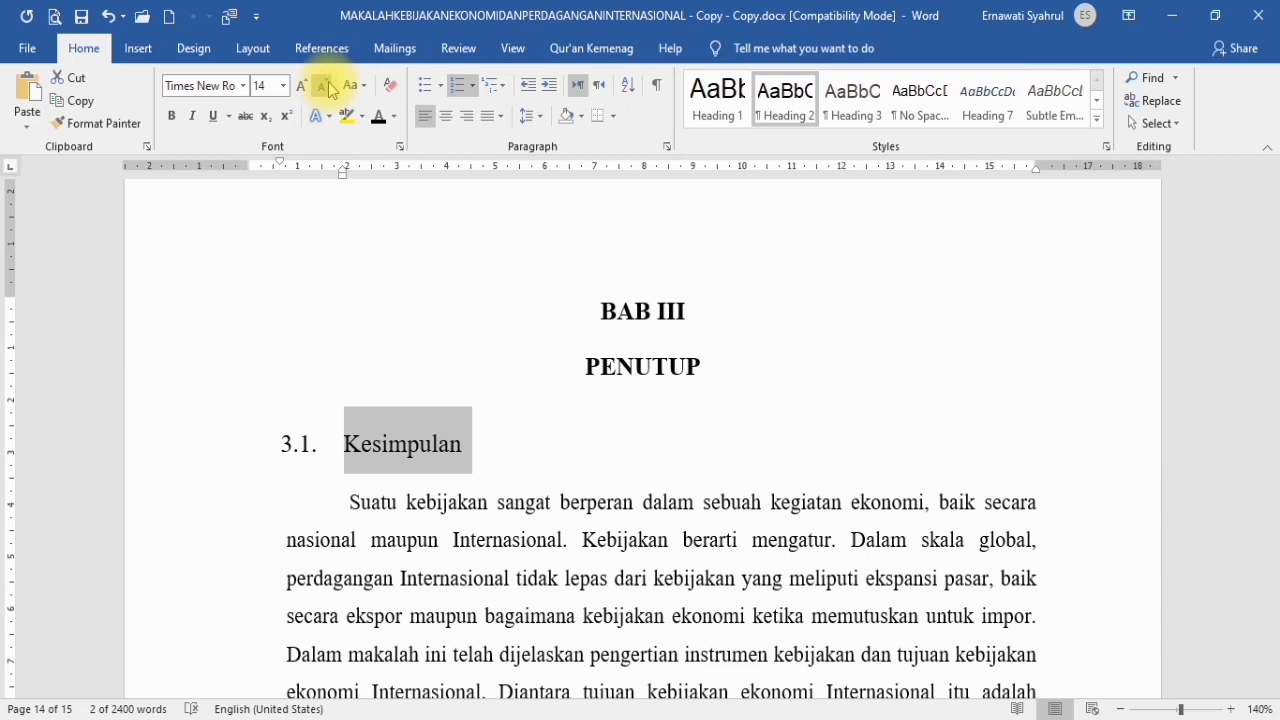
left_click(327, 87)
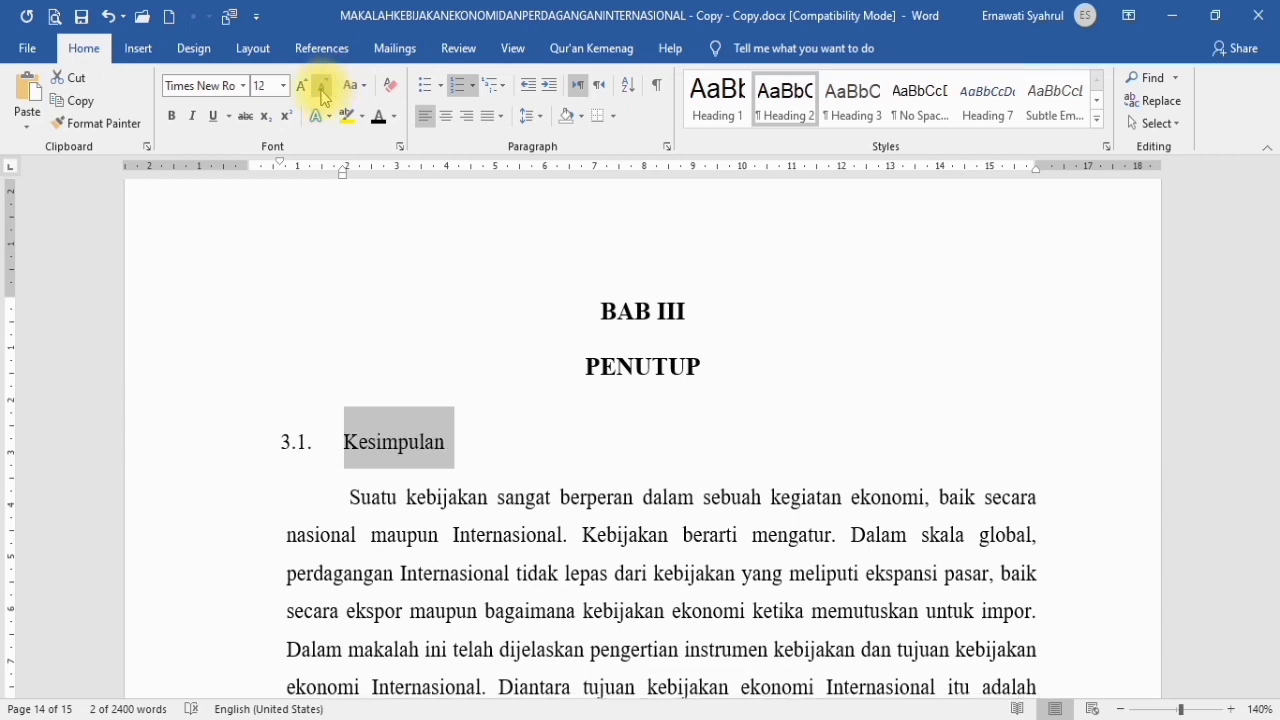
key("ctrl+b")
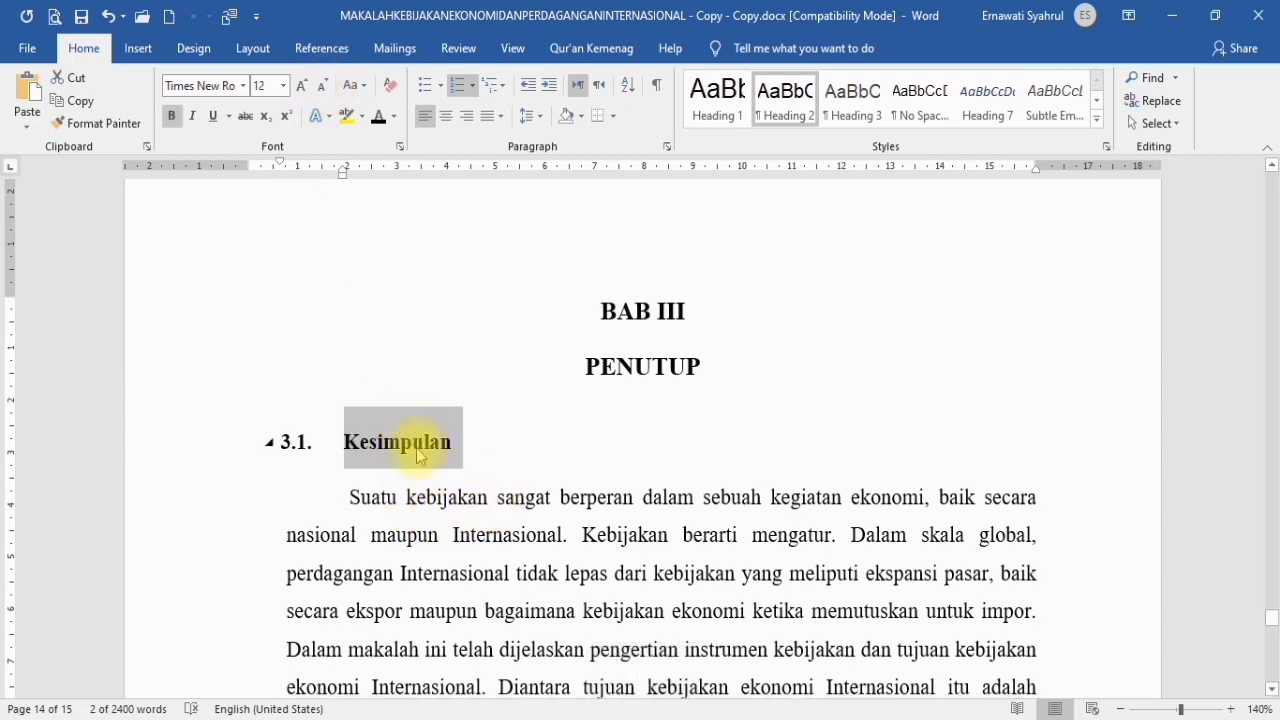
Copy the formatting and numbering of the Kesimpulan subheading onto the Saran subheading with Format Painter
left_click(334, 434)
left_click(386, 440)
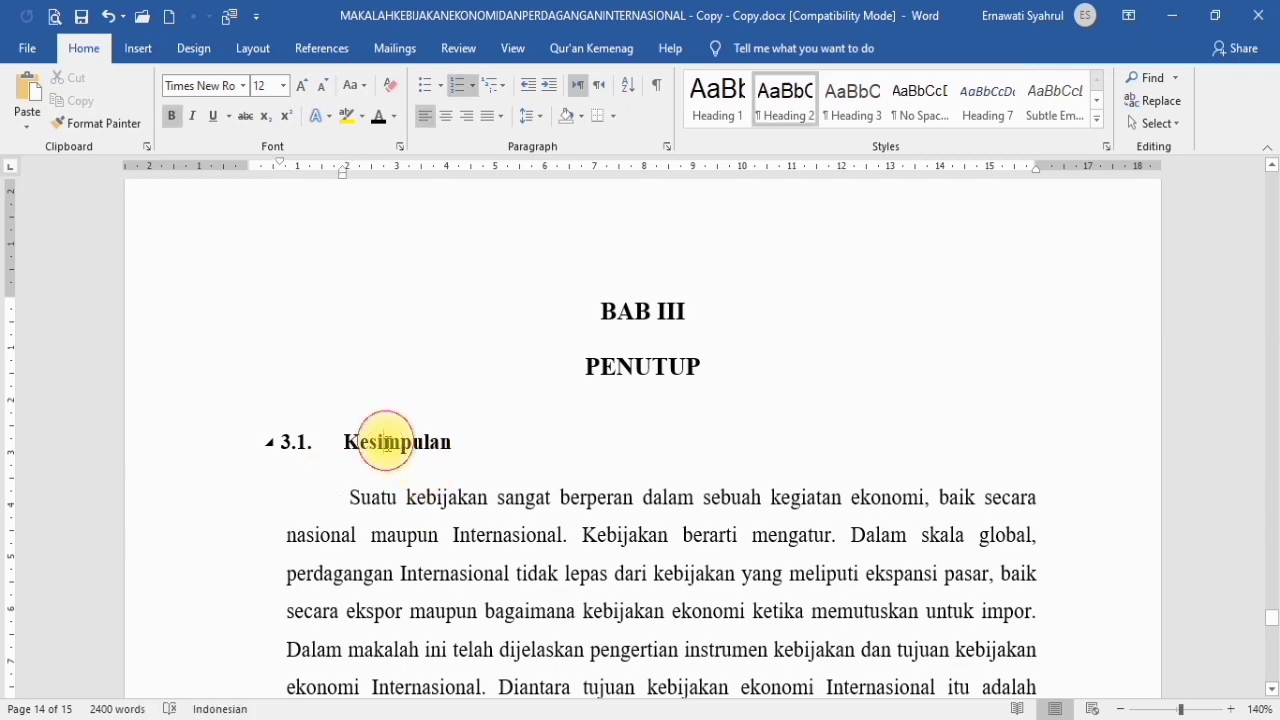
scroll(473, 490, "down", 3)
scroll(473, 488, "up", 3)
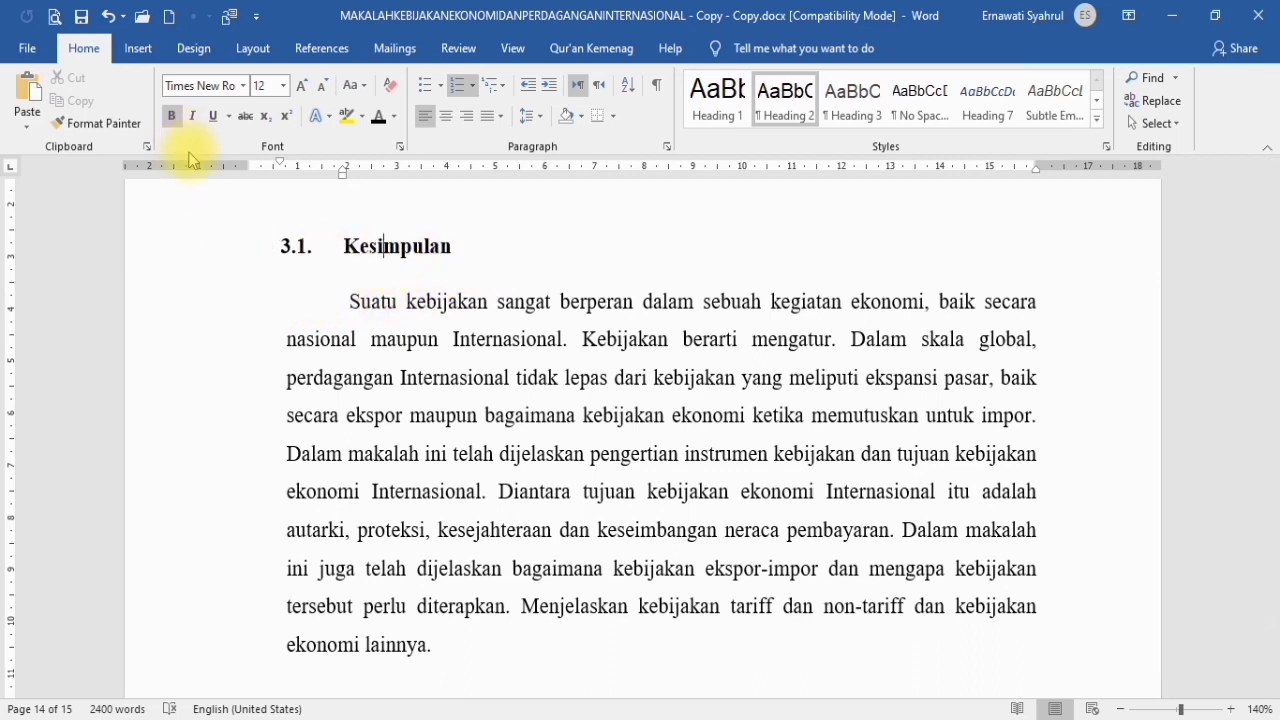
left_click(117, 133)
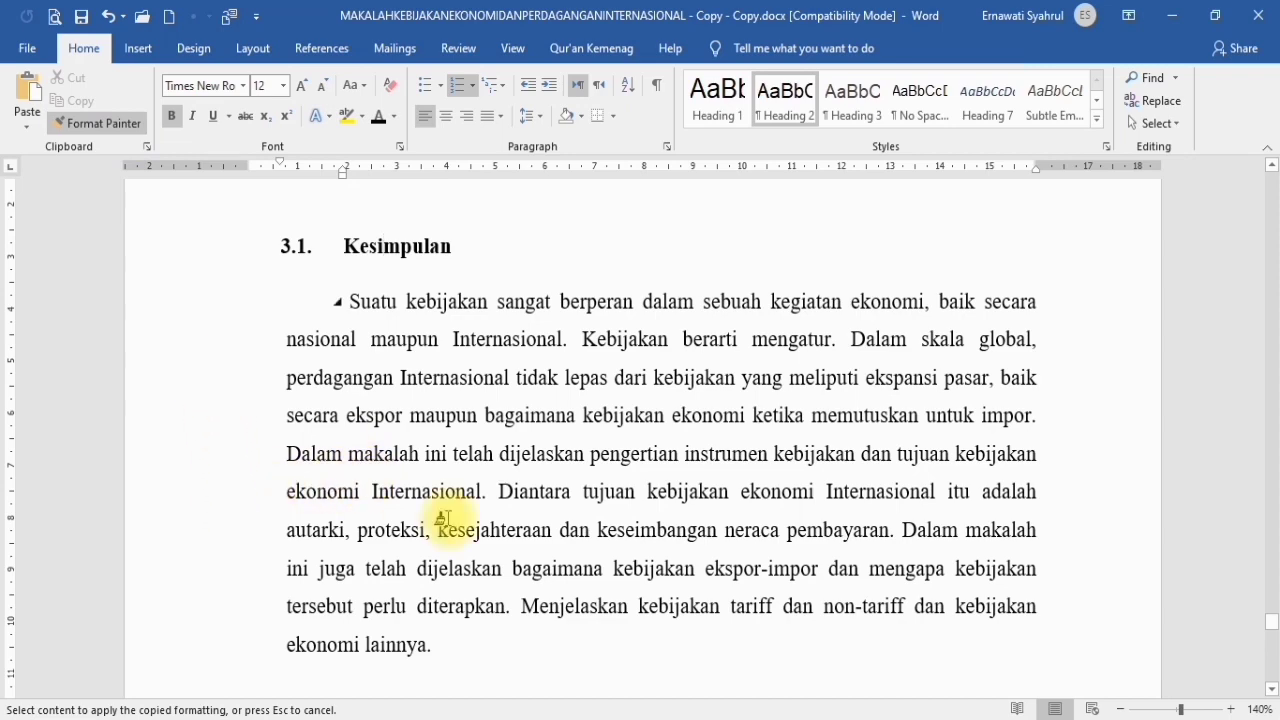
scroll(529, 523, "down", 3)
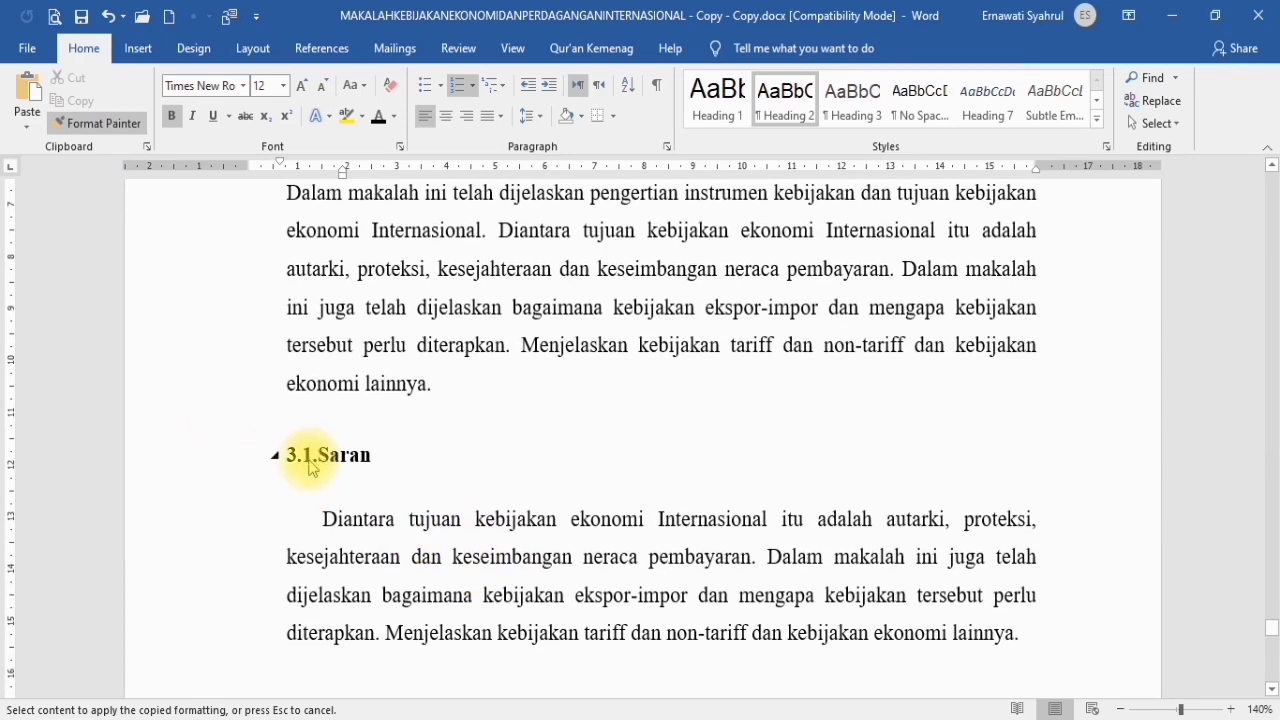
mouse_move(281, 453)
left_mouse_down()
mouse_move(415, 455)
mouse_move(409, 486)
left_mouse_up()
scroll(423, 491, "up", 2)
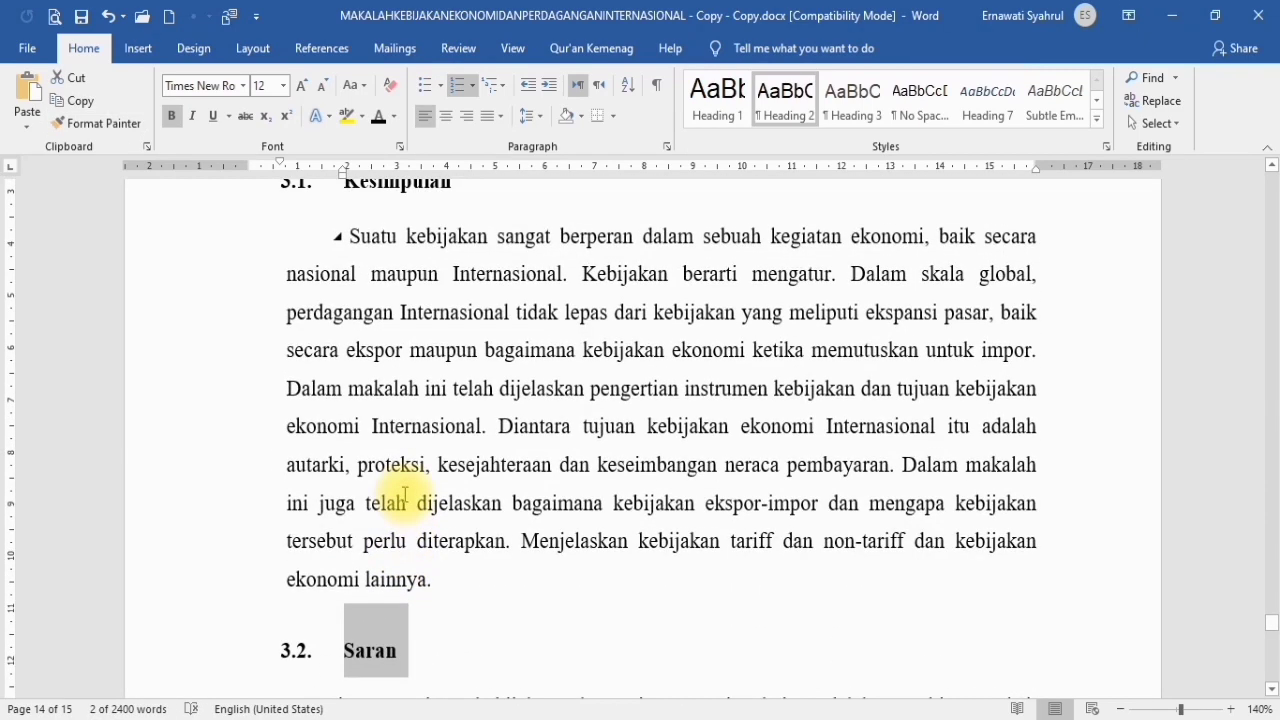
Review the end of chapter III and return to section 2.6 Kebijakan Tarif dan Non-tarif to examine its third-level subheadings
scroll(405, 495, "down", 3)
scroll(405, 495, "down", 2)
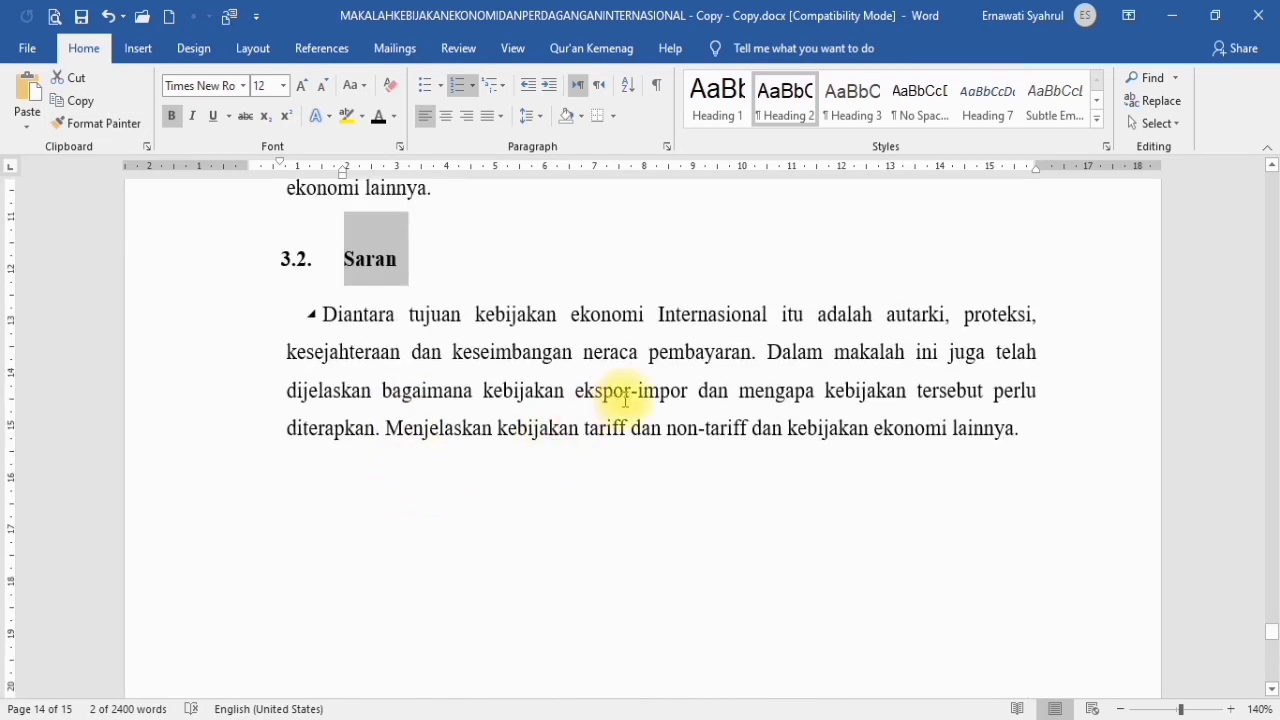
scroll(623, 400, "down", 5)
scroll(646, 400, "up", 5)
scroll(669, 361, "up", 10)
scroll(735, 450, "up", 15)
scroll(735, 440, "up", 15)
scroll(736, 425, "up", 12)
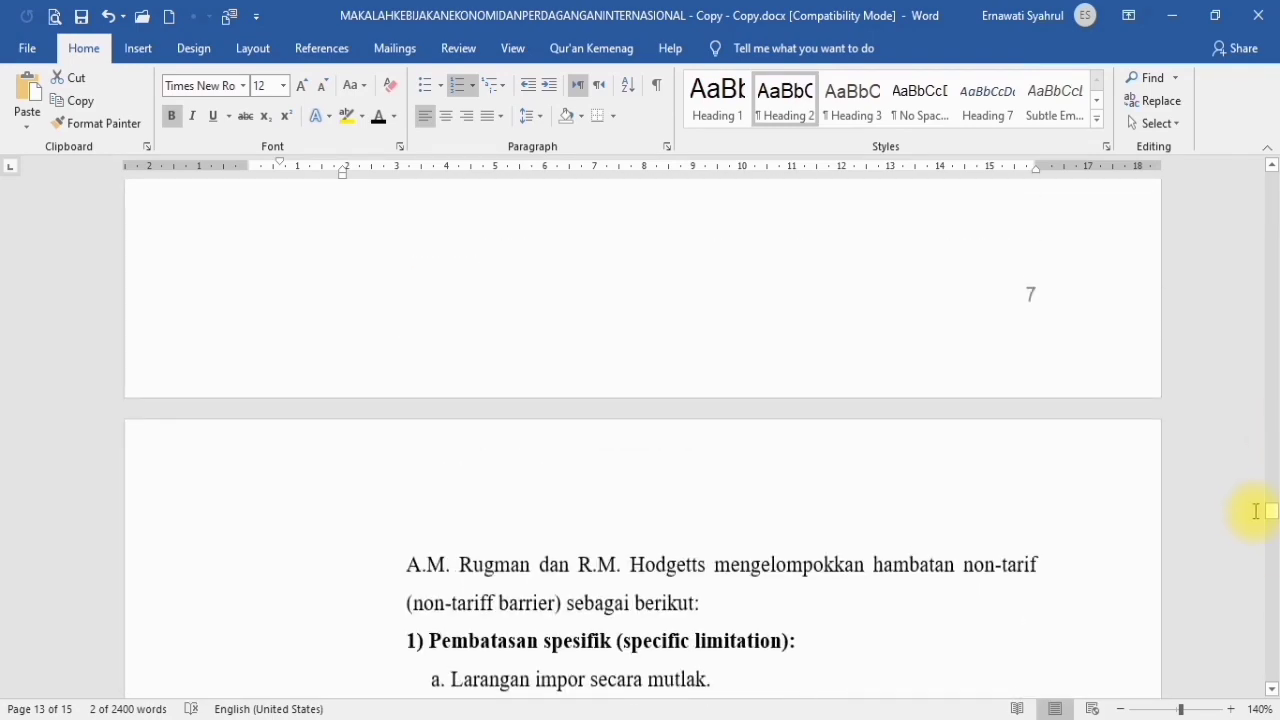
left_click_drag(1271, 517, 1271, 442)
scroll(745, 558, "down", 10)
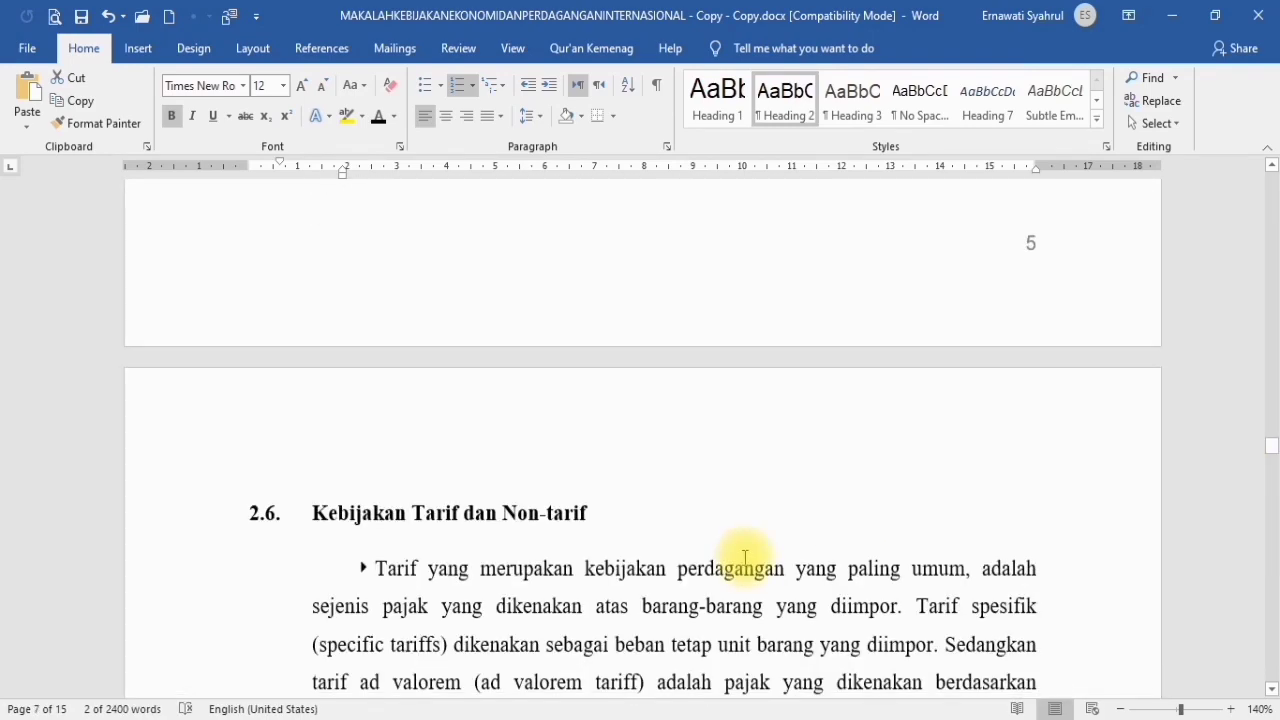
scroll(745, 560, "up", 4)
scroll(745, 560, "down", 10)
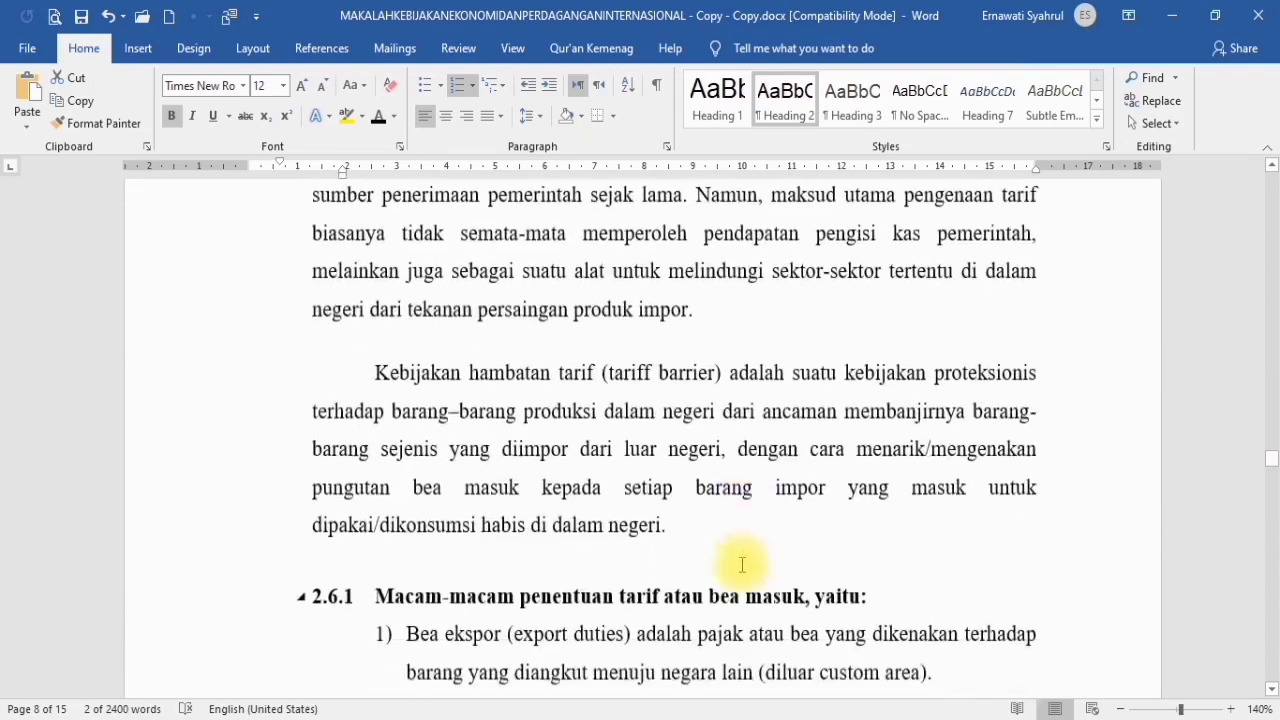
scroll(745, 560, "up", 5)
scroll(745, 561, "up", 10)
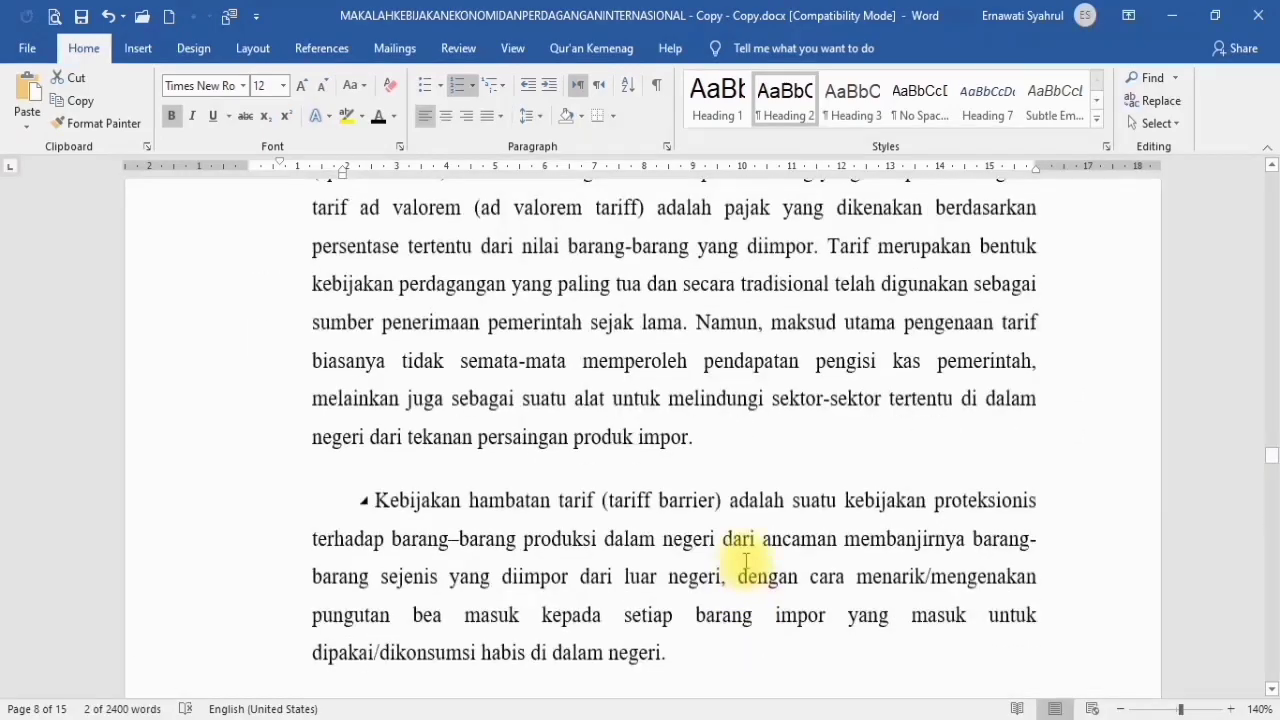
scroll(745, 561, "down", 3)
scroll(746, 563, "down", 1)
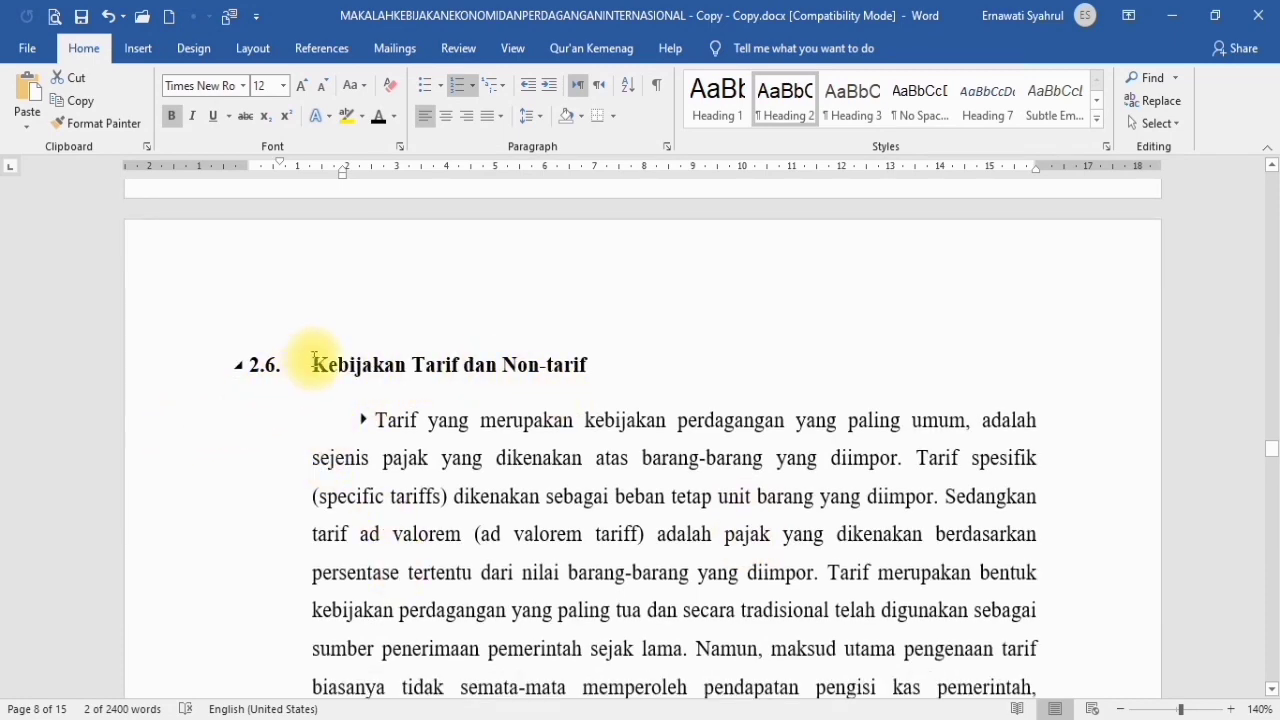
scroll(314, 358, "down", 2)
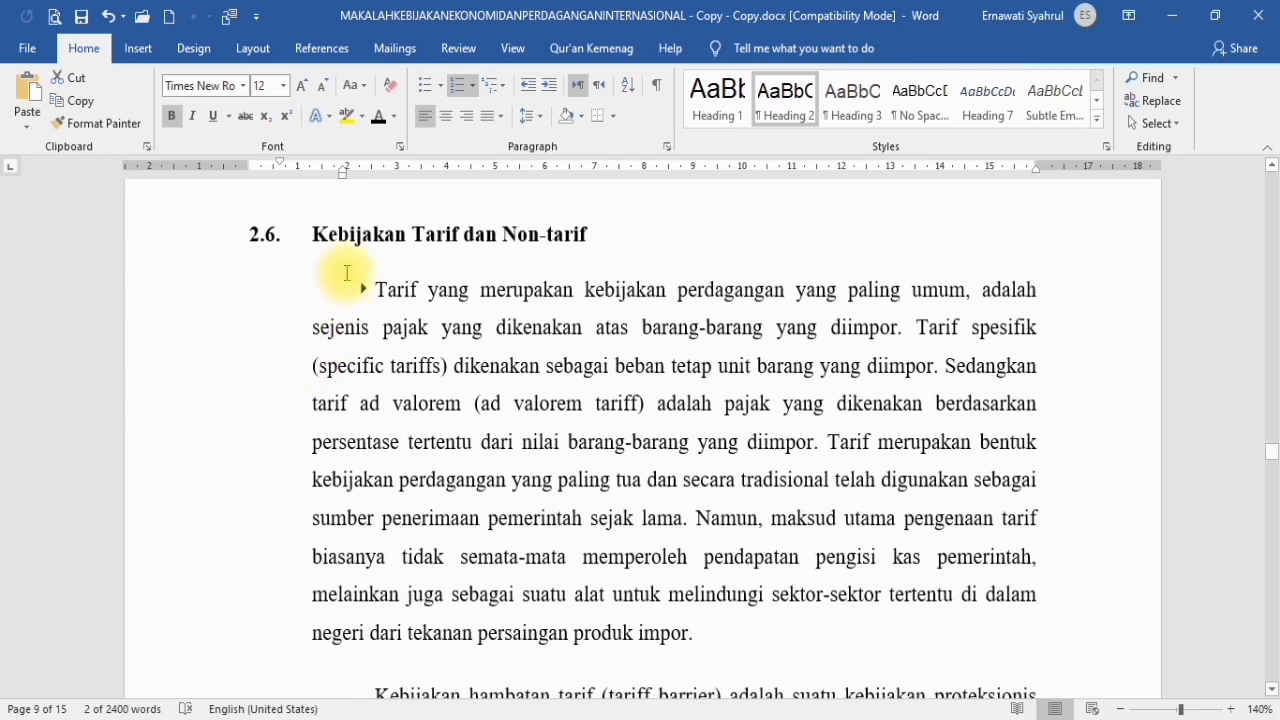
scroll(418, 320, "down", 6)
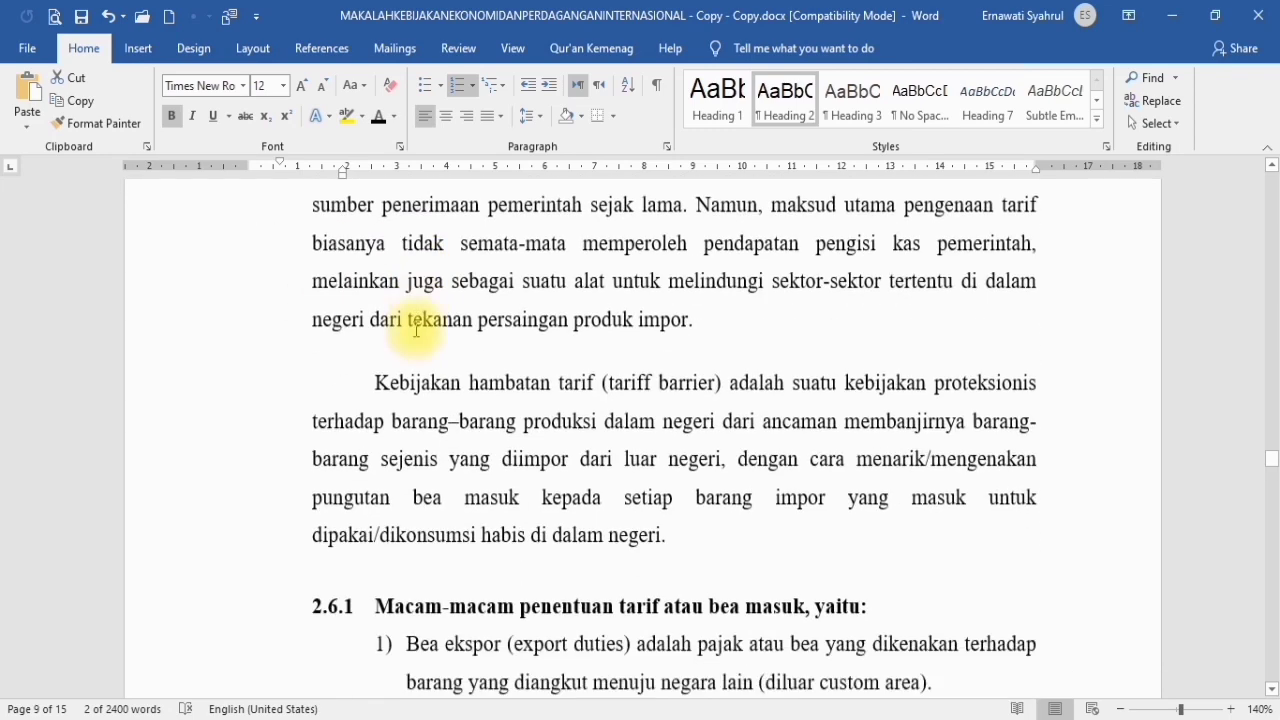
scroll(416, 330, "down", 4)
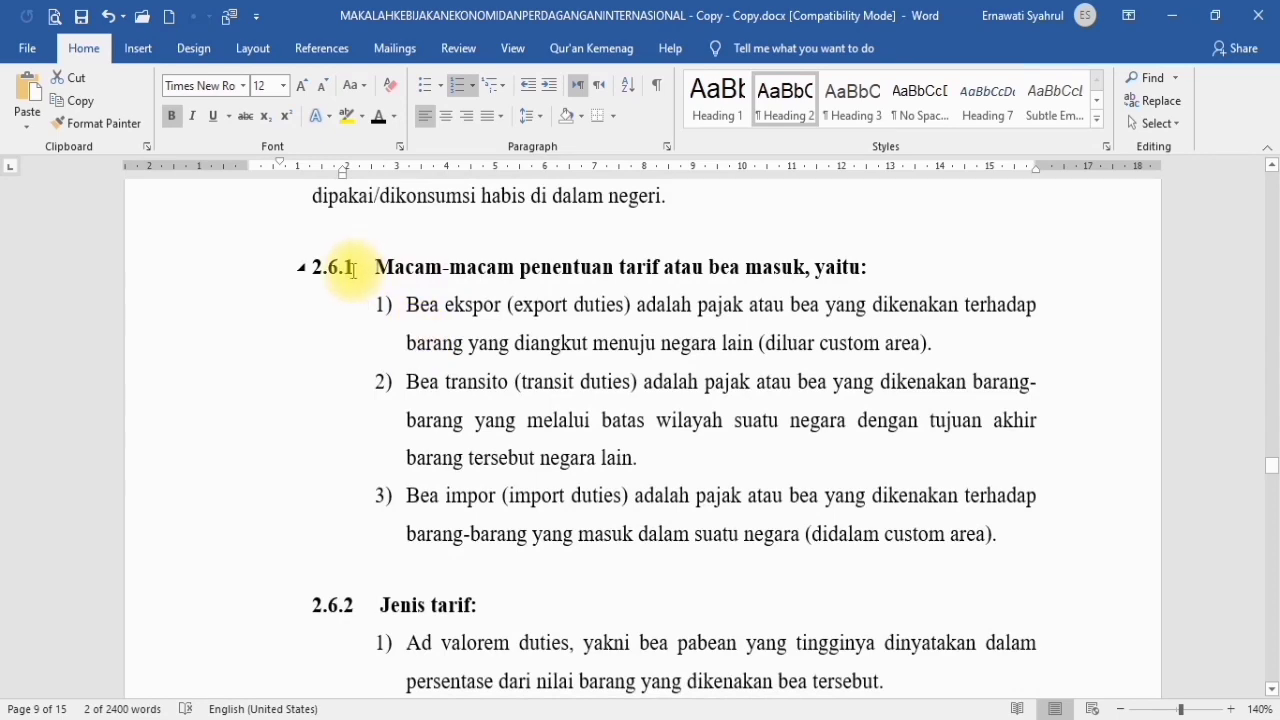
scroll(366, 288, "up", 12)
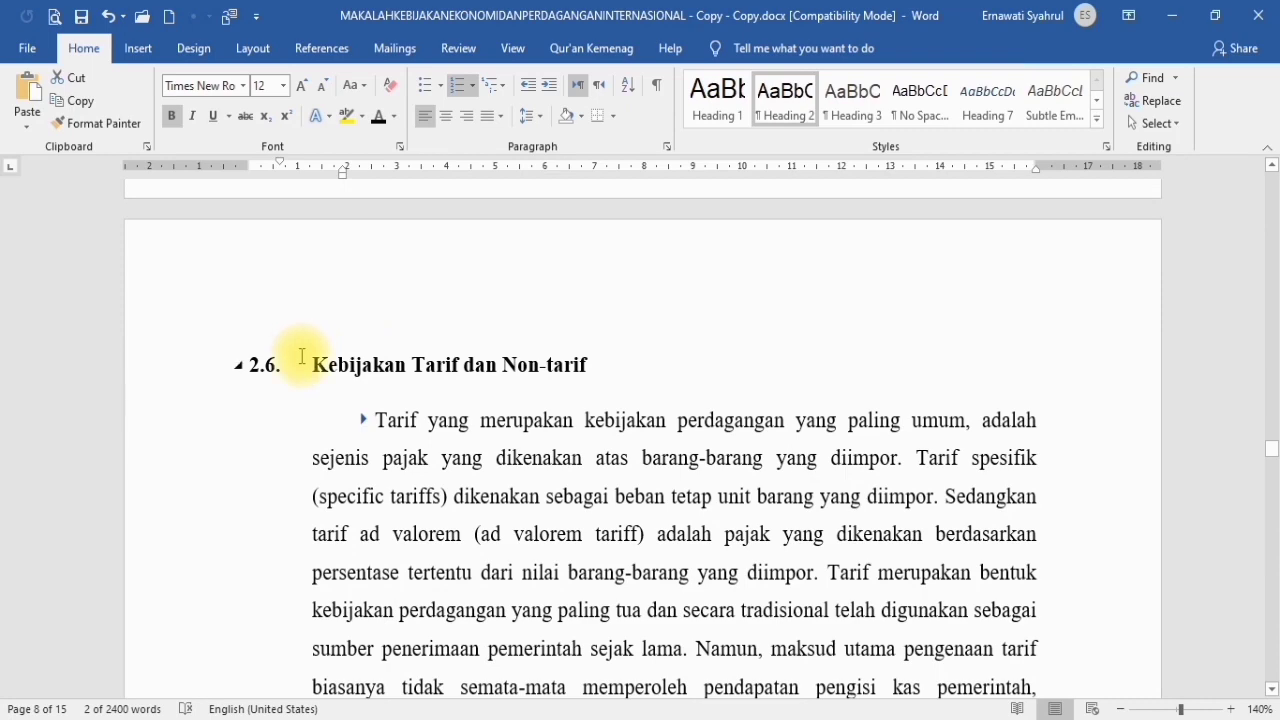
scroll(310, 392, "down", 5)
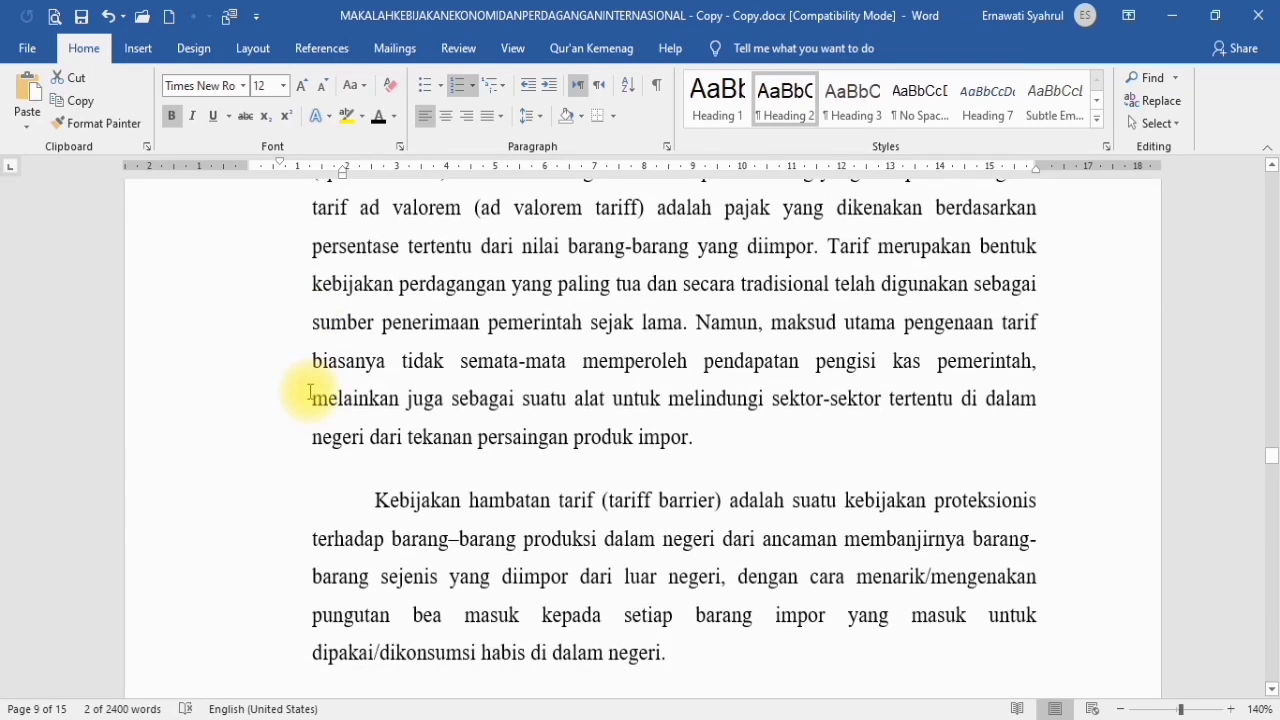
scroll(310, 392, "down", 5)
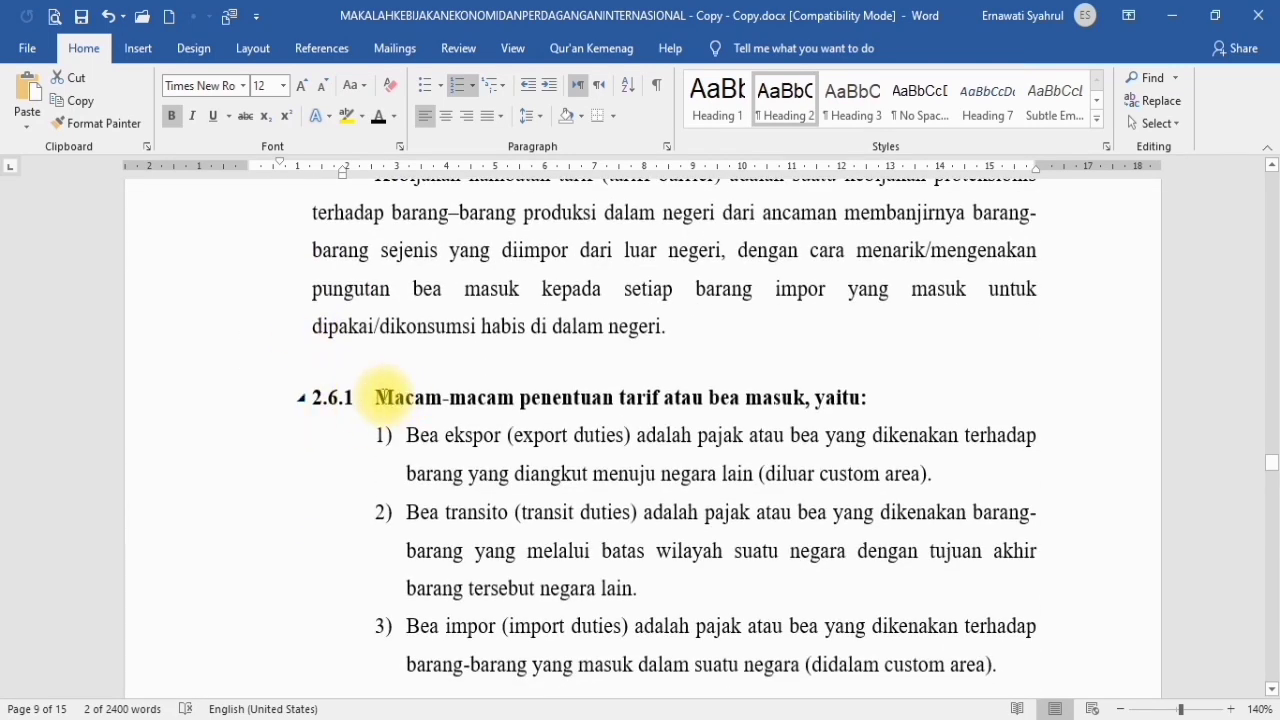
Apply the Heading 3 style to the subheading "Macam-macam penentuan tarif atau bea masuk, yaitu:" under section 2.6
left_click_drag(374, 398, 900, 391)
scroll(643, 378, "up", 3)
scroll(643, 378, "up", 20)
scroll(652, 338, "up", 10)
scroll(662, 326, "up", 6)
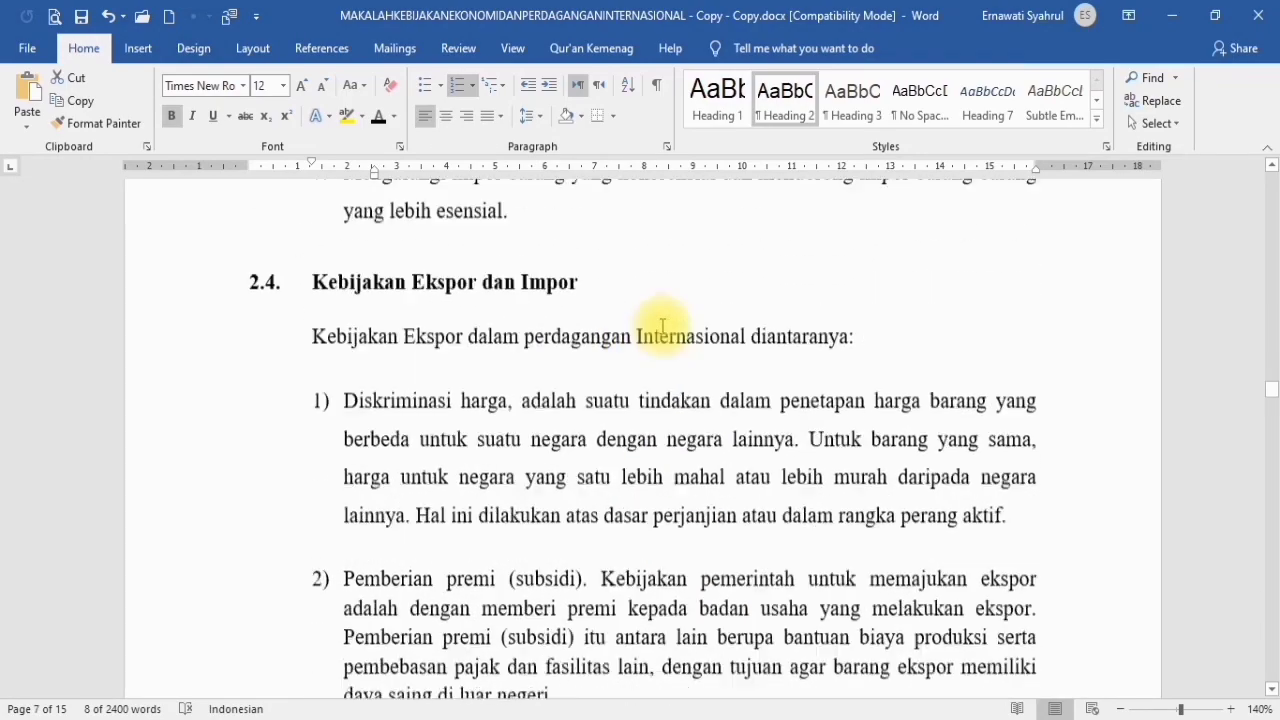
scroll(672, 340, "down", 20)
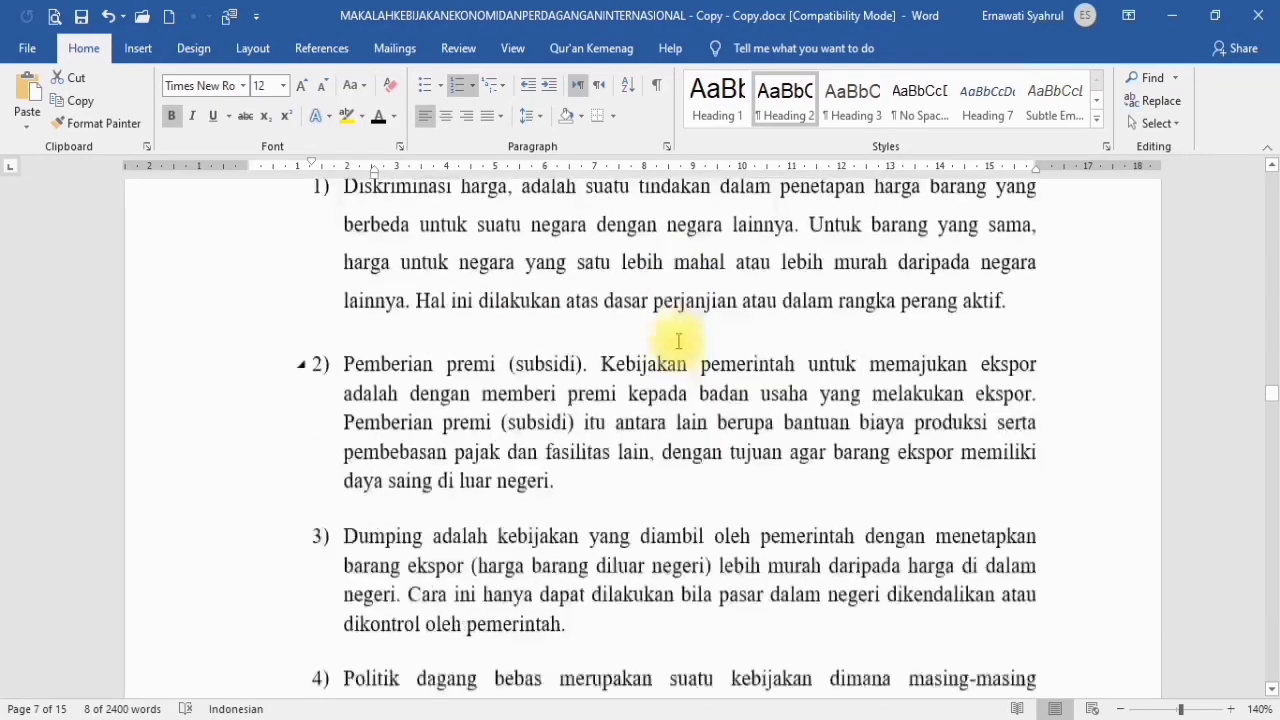
scroll(674, 366, "down", 15)
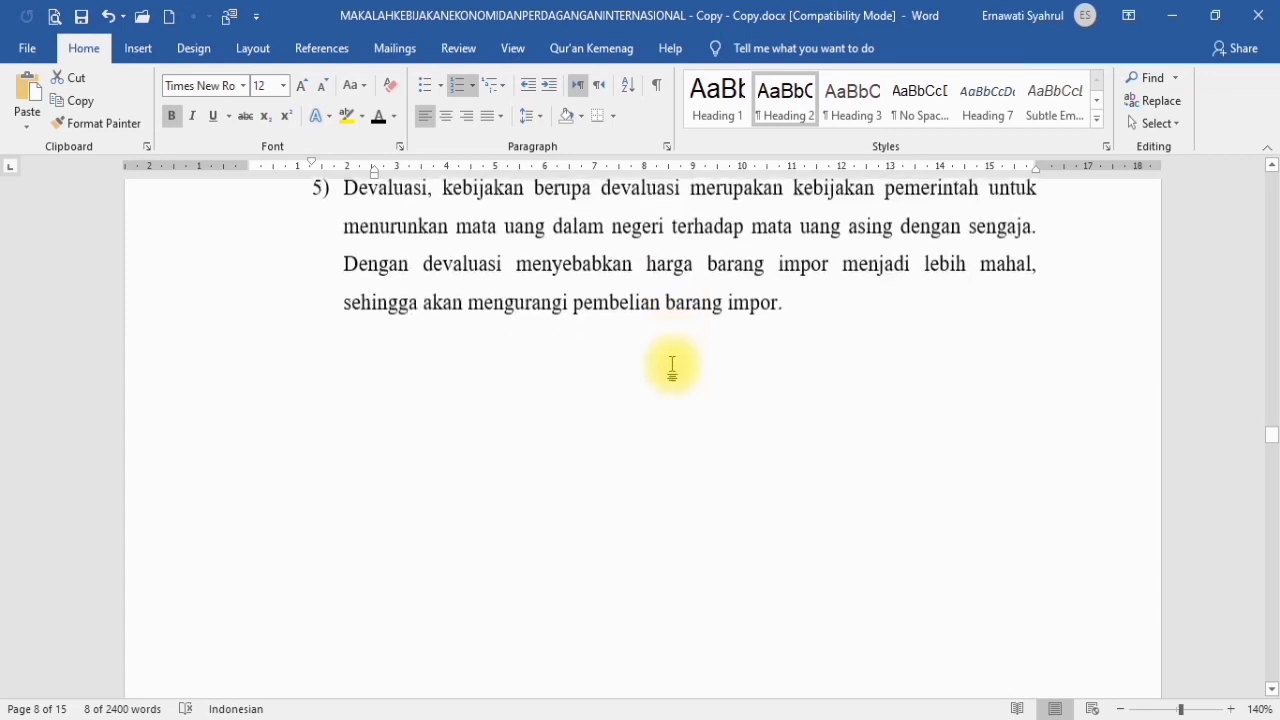
scroll(675, 365, "down", 4)
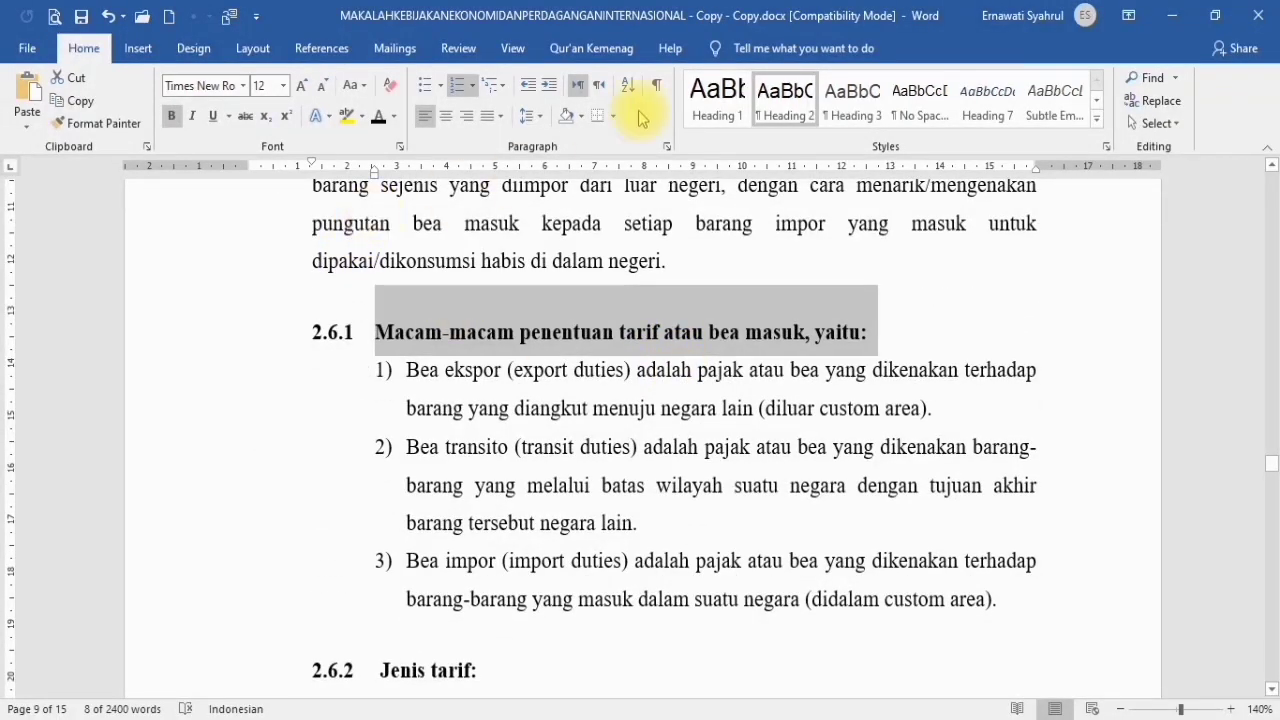
left_click(855, 108)
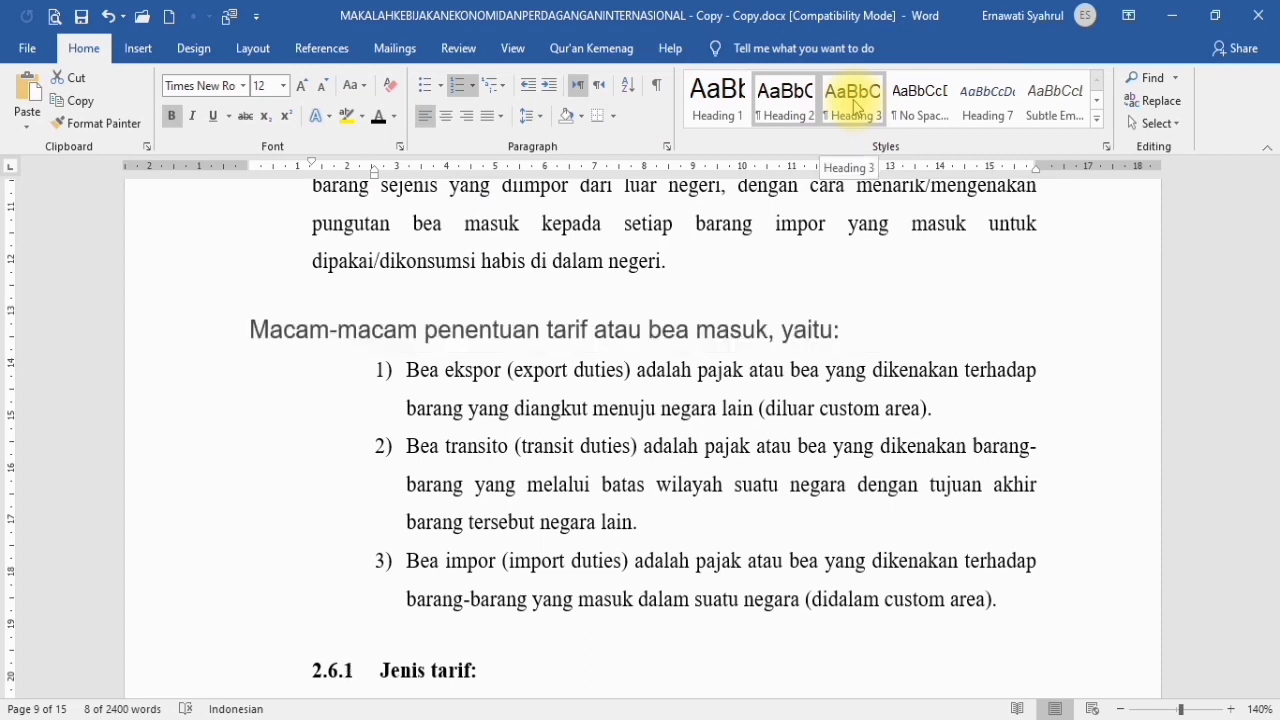
left_click(854, 104)
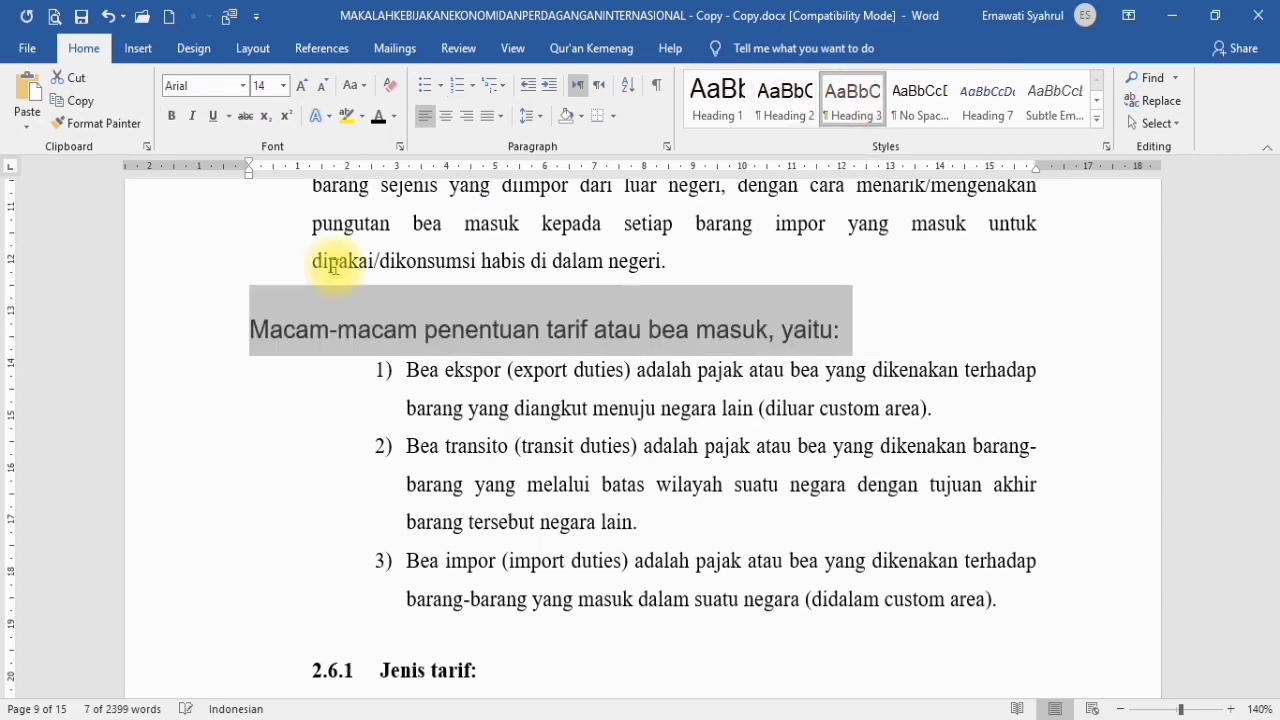
Format the Macam-macam penentuan tarif subheading in bold 12-point Times New Roman
left_click(242, 86)
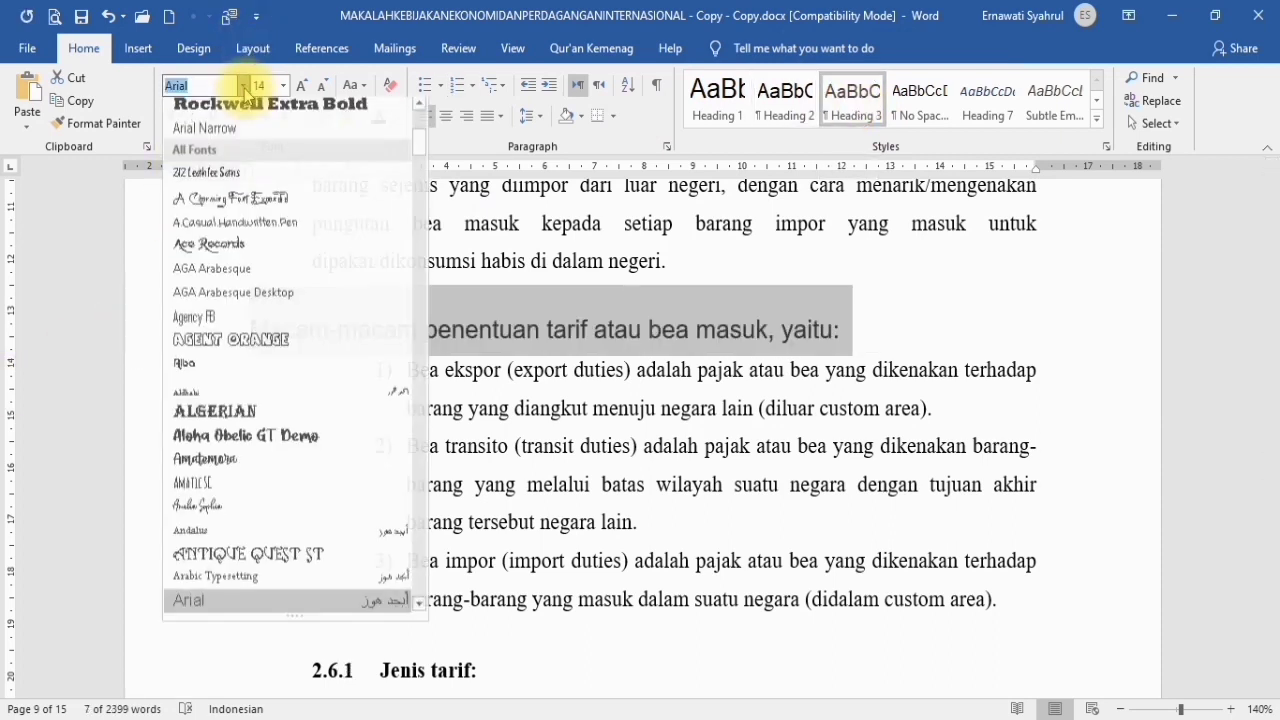
scroll(200, 250, "up", 5)
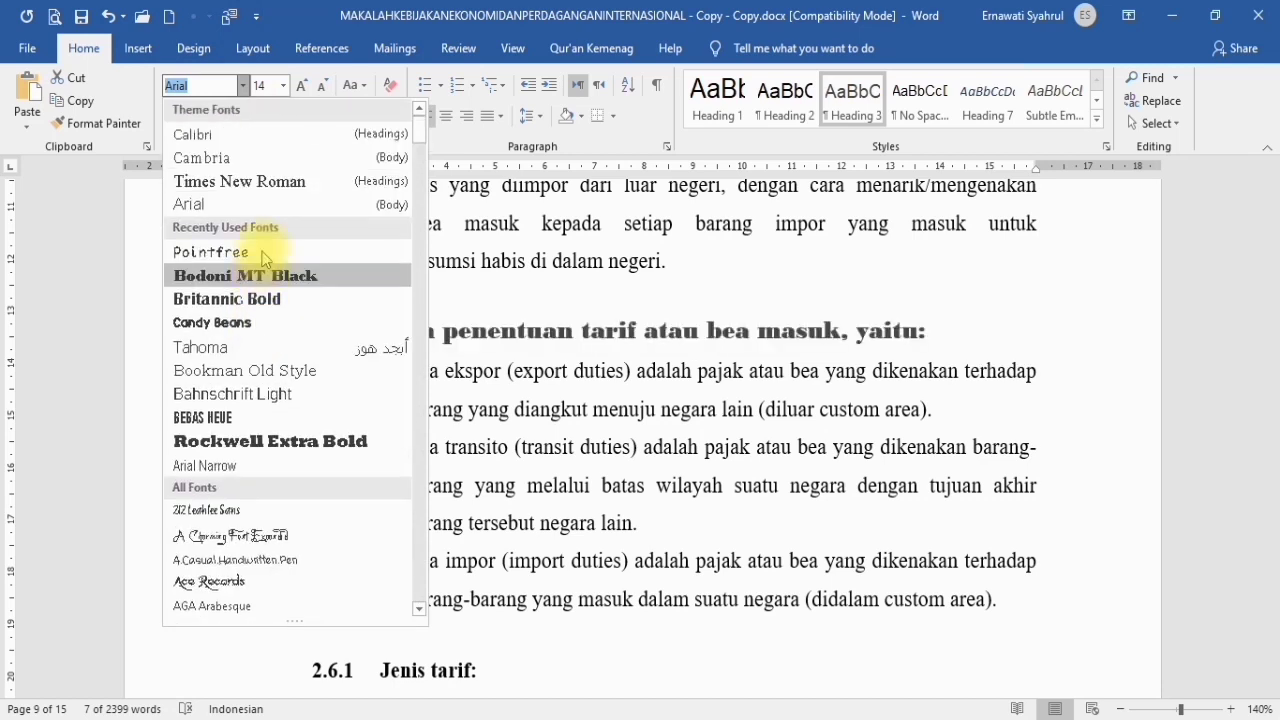
left_click(299, 183)
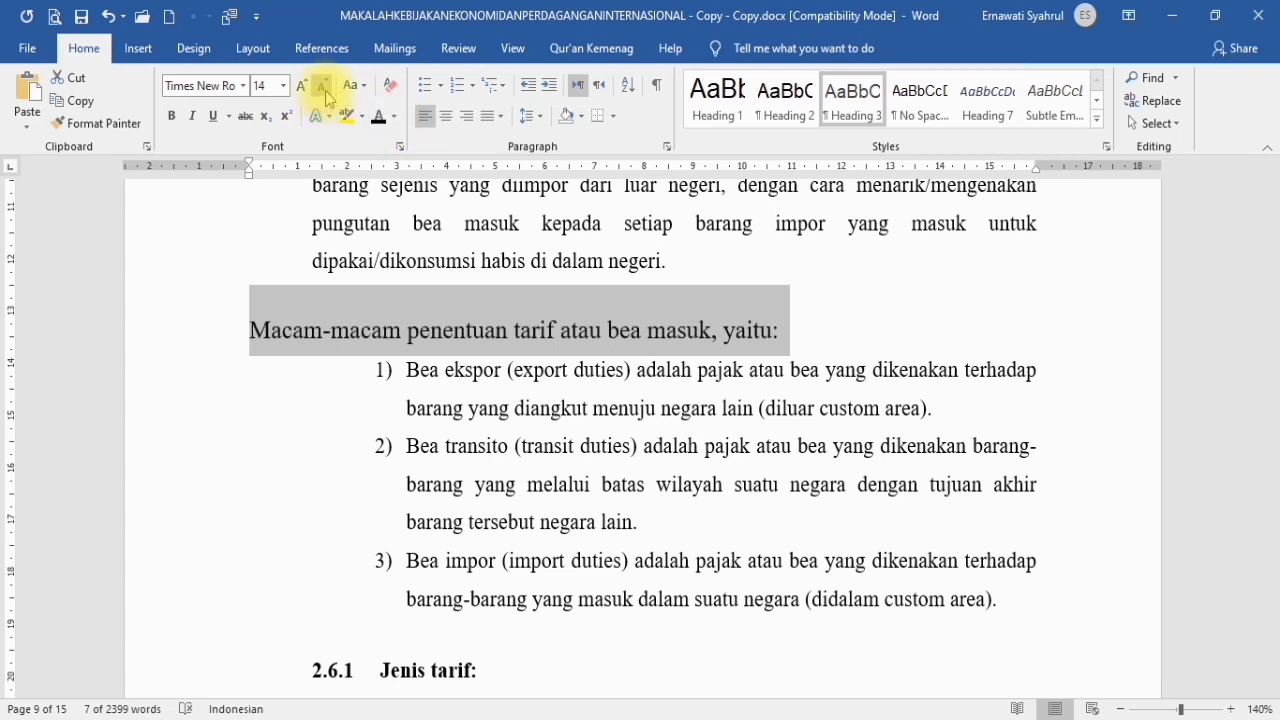
left_click(323, 88)
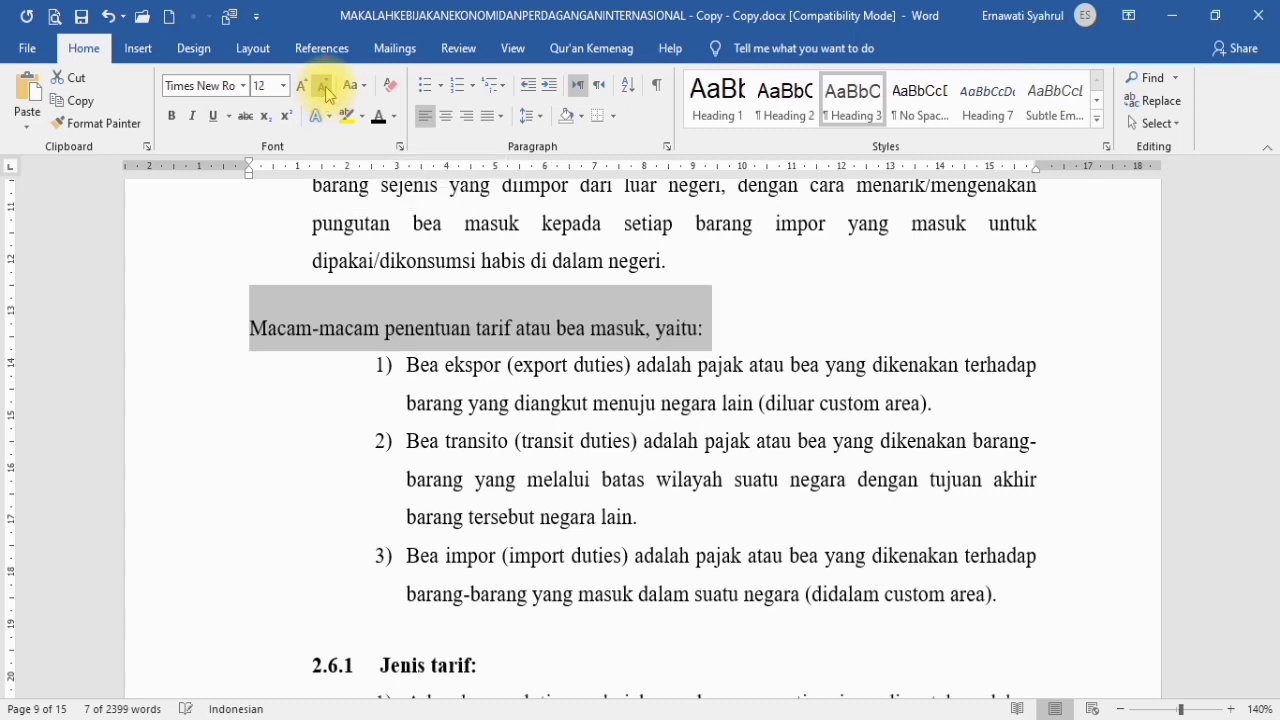
key("ctrl+b")
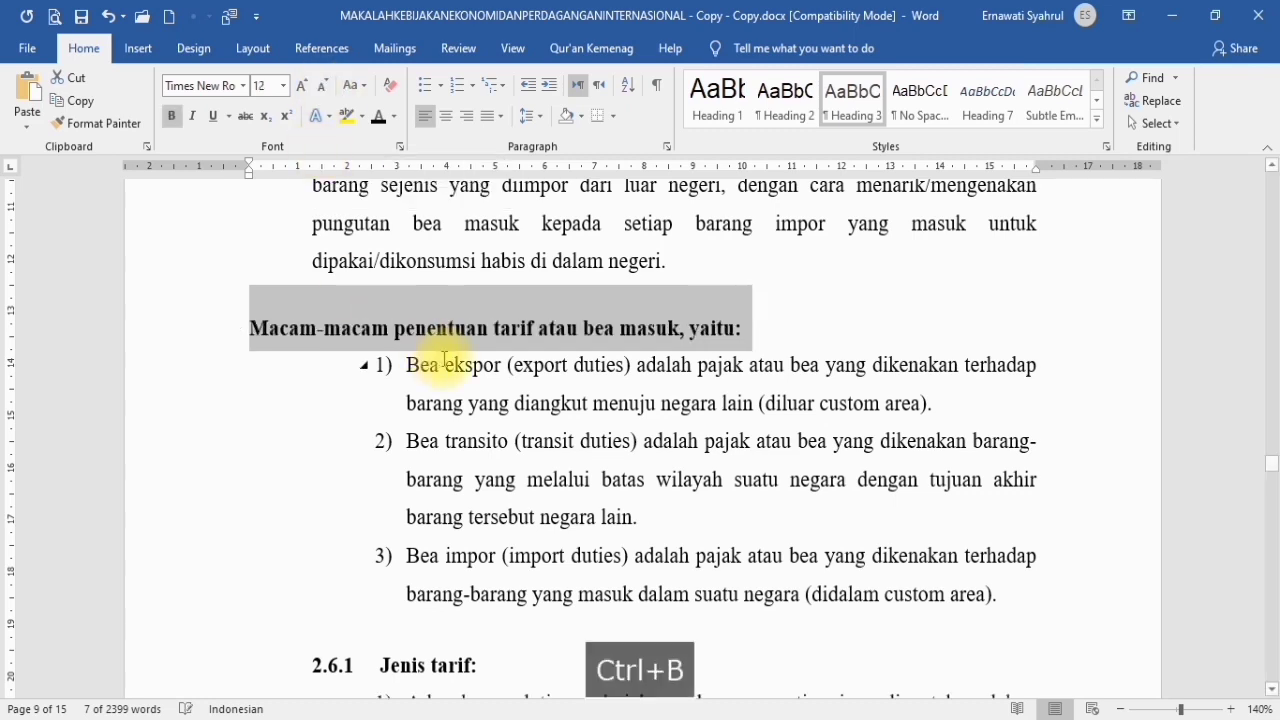
Number the Macam-macam penentuan tarif subheading 2.6.1. in front of its text
left_click(248, 329)
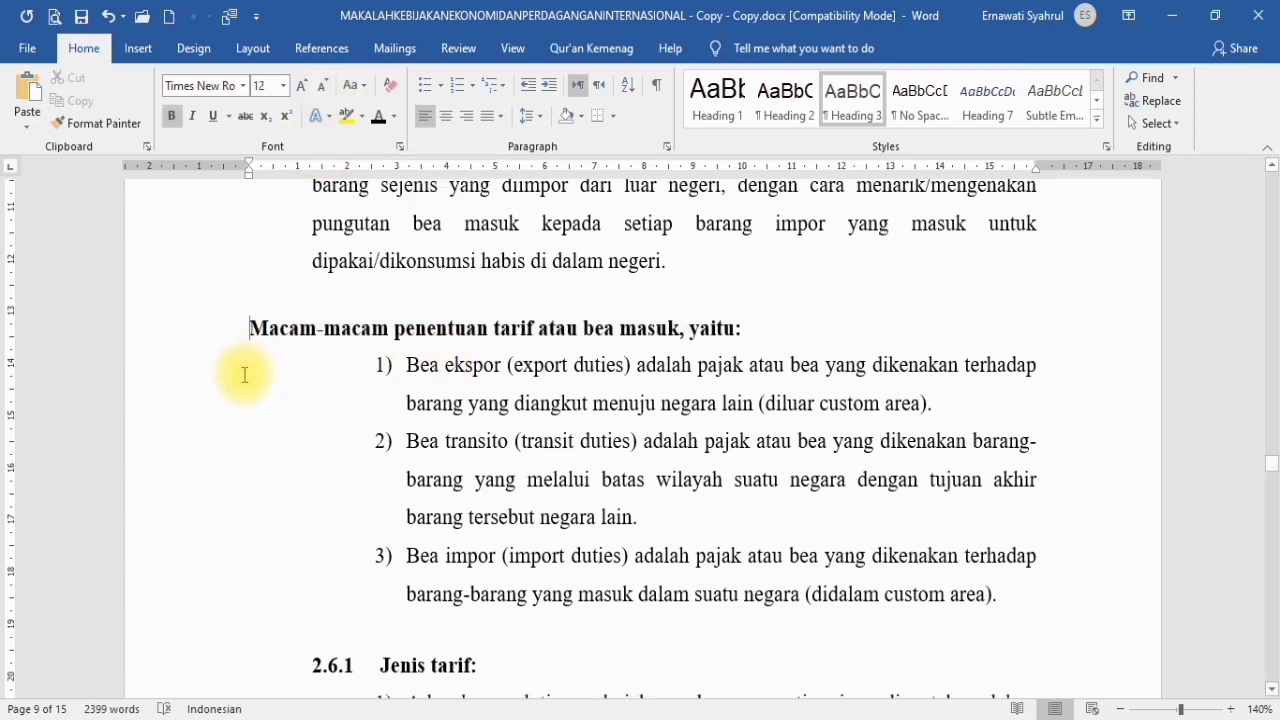
type("2.")
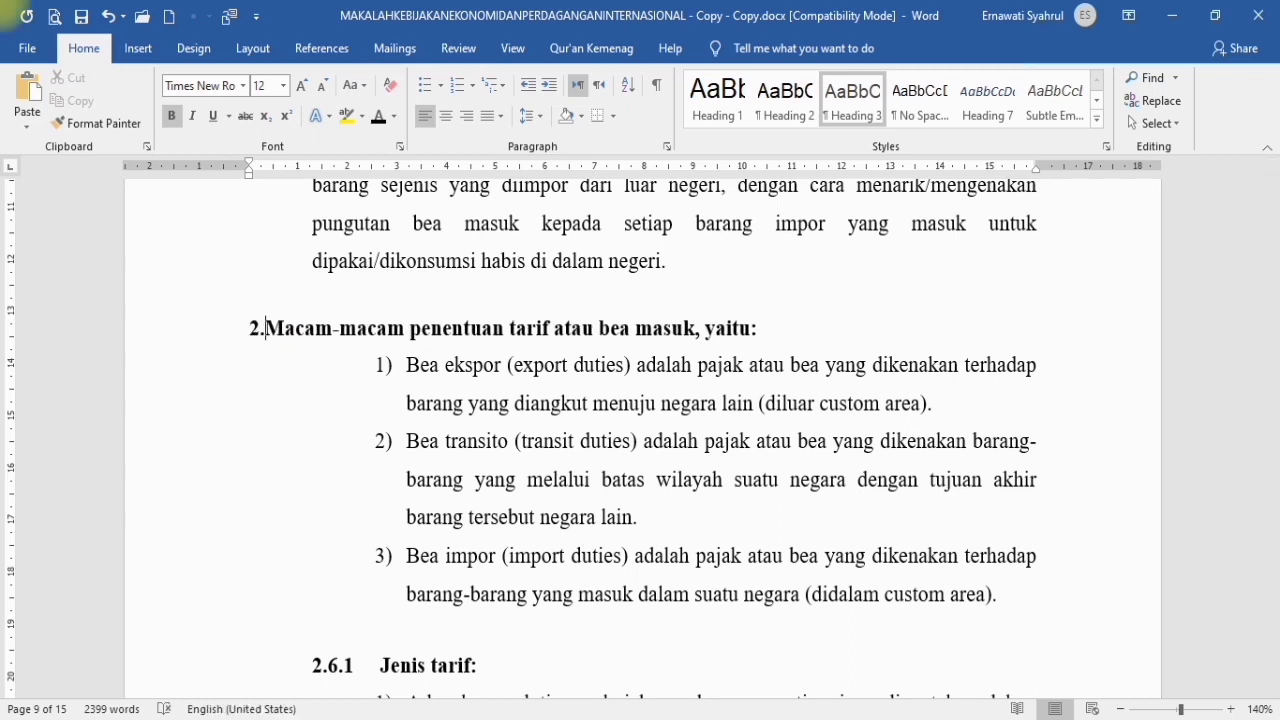
type("6.")
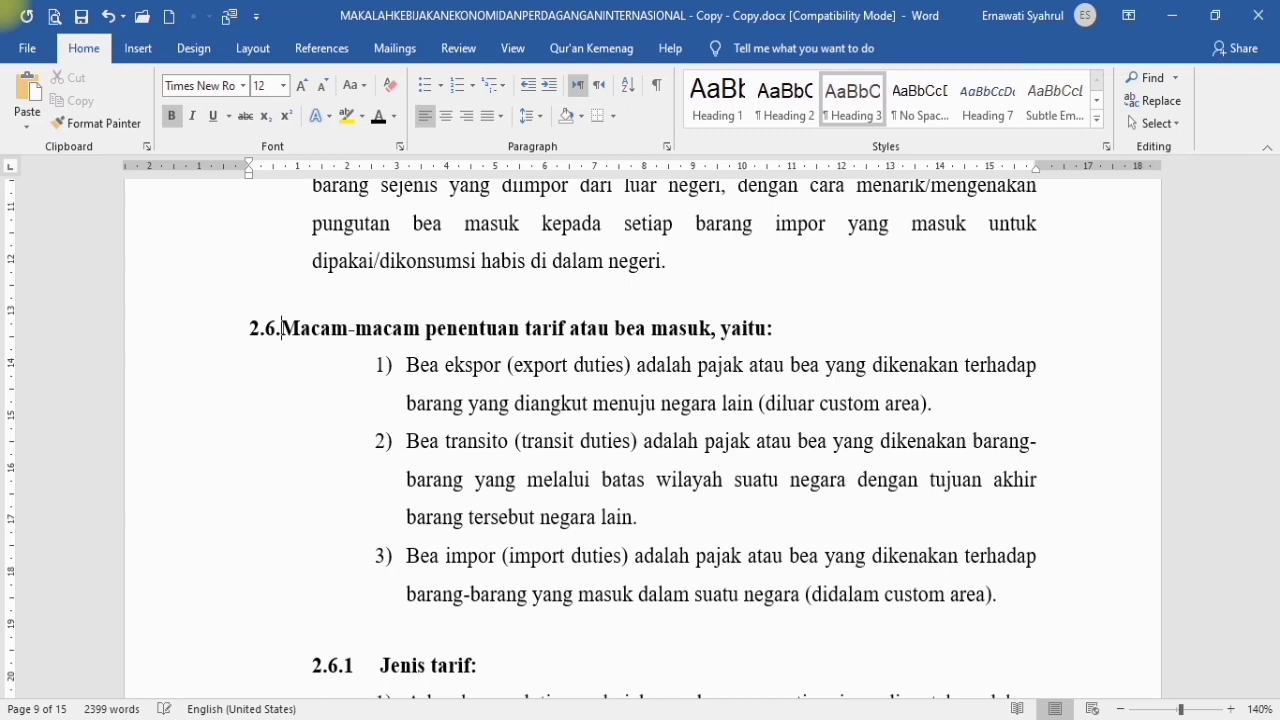
type("1.")
key("space")
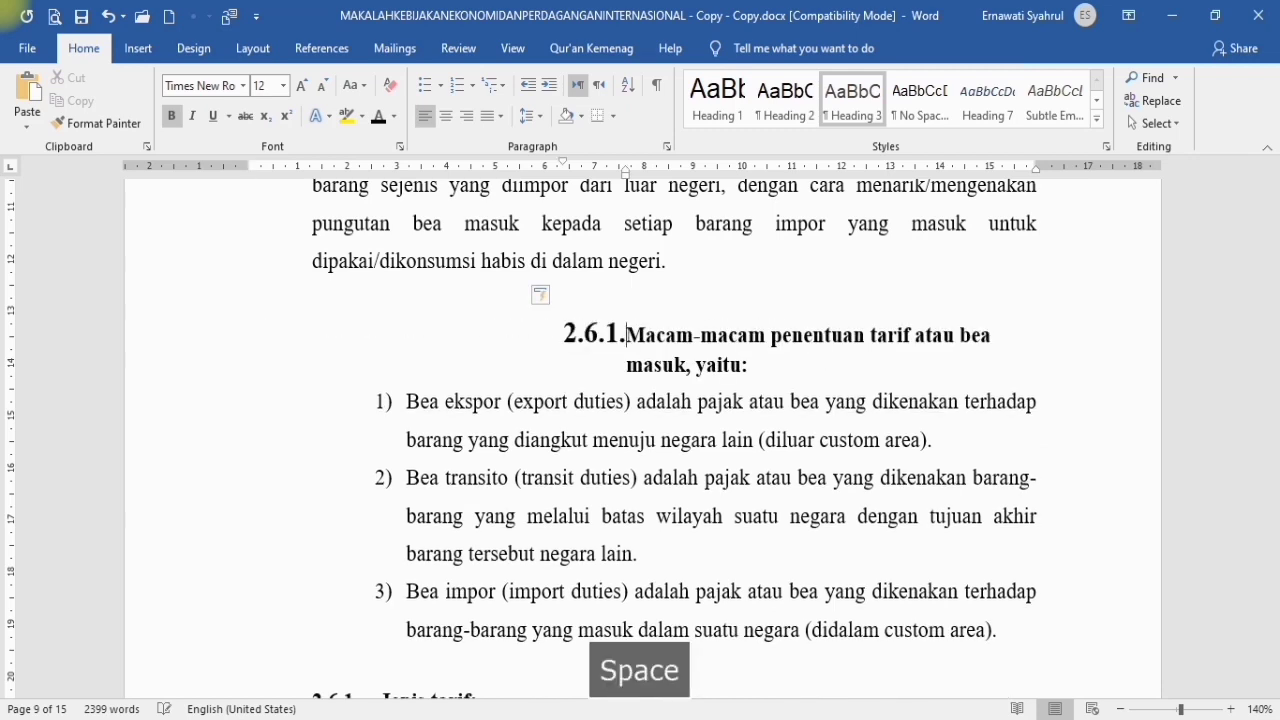
Decrease the indent of the 2.6.1. subheading until its number lines up with the left edge of the body text above
key("ctrl+shift+m")
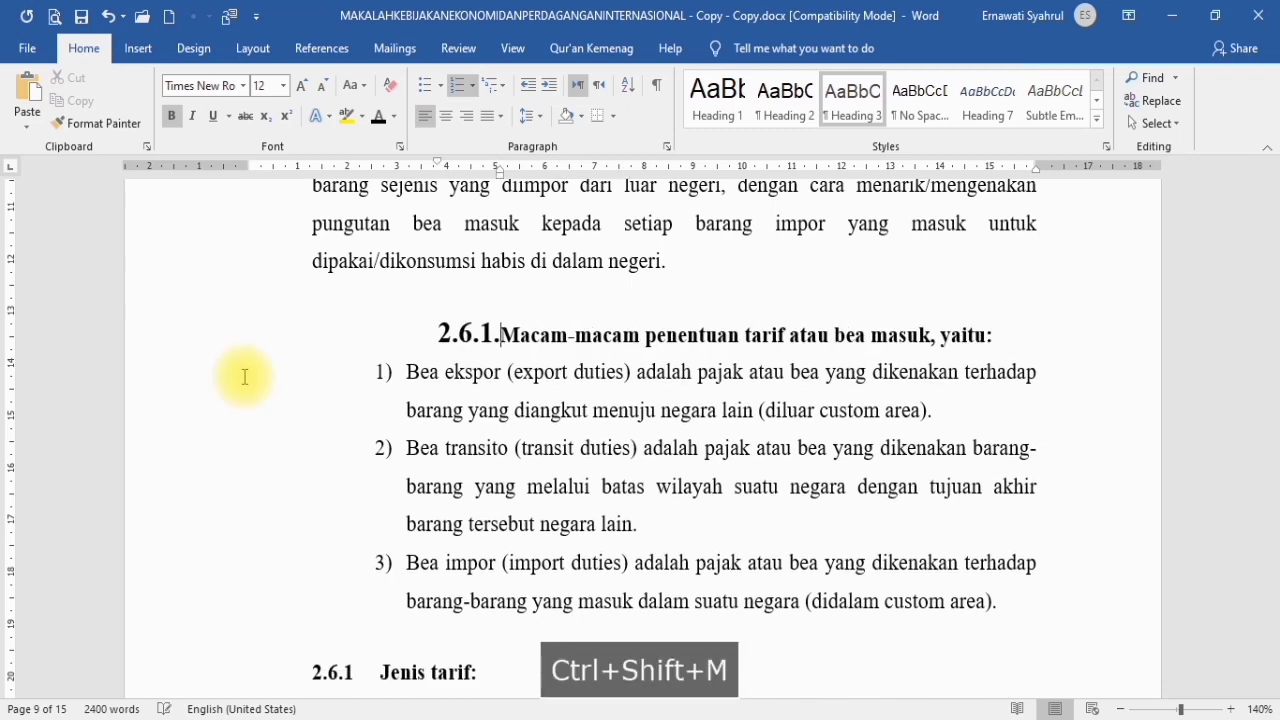
key("ctrl+shift+m")
key("ctrl+shift+m")
key("ctrl+shift+m")
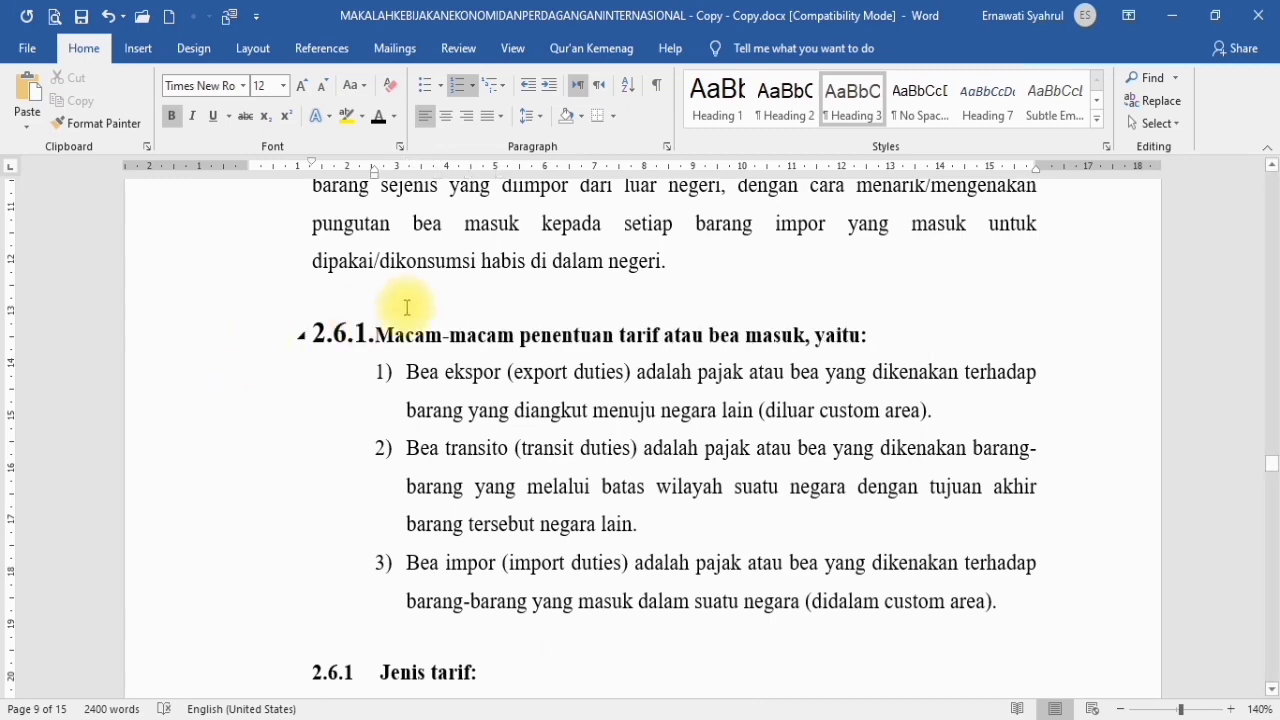
scroll(428, 337, "up", 3)
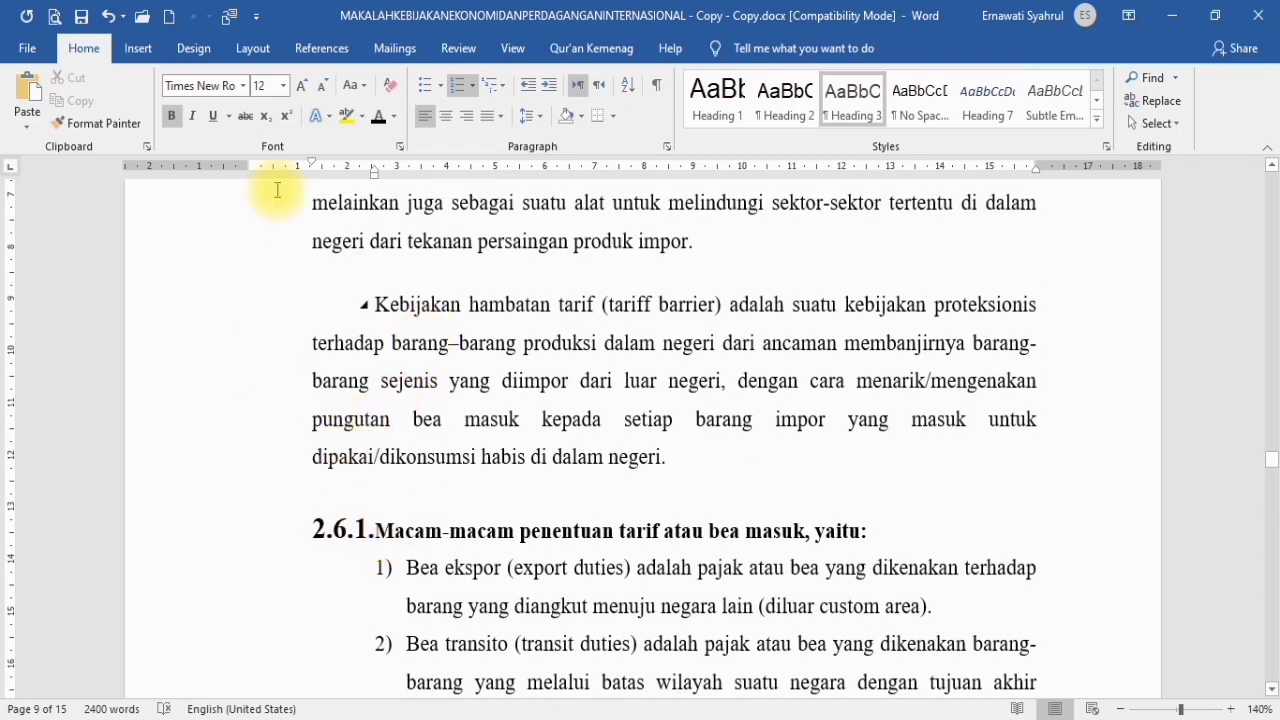
Set the font size of the 2.6.1. heading number to 12
left_click(341, 541)
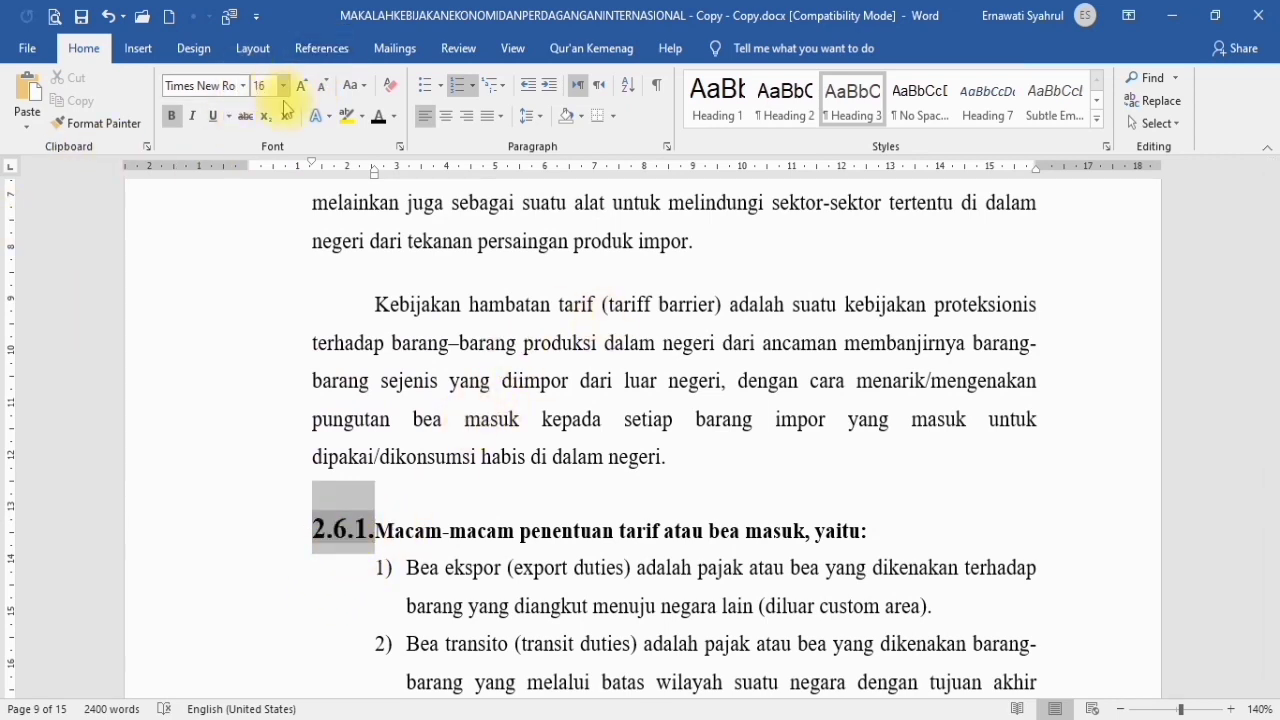
left_click(322, 92)
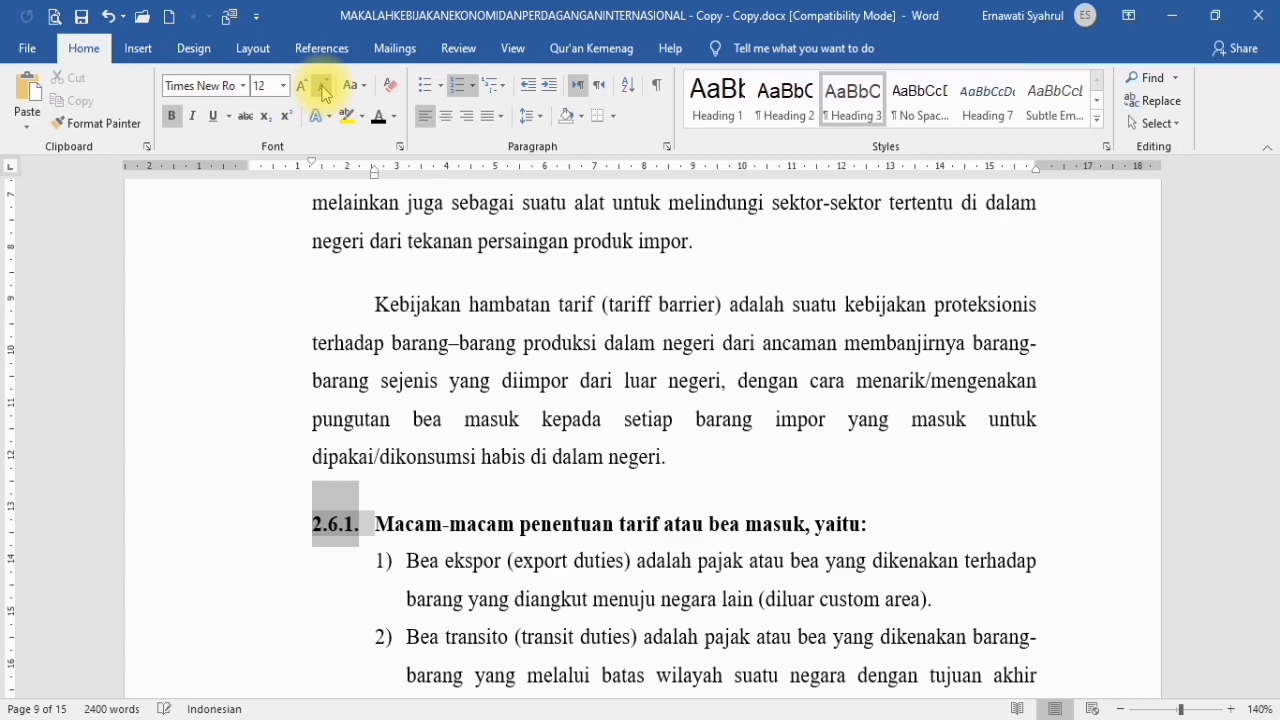
left_click(521, 523)
Copy the formatting of the 2.6.1. heading onto the subheading "Jenis tarif:" so it continues the Heading 3 numbering
scroll(540, 450, "down", 5)
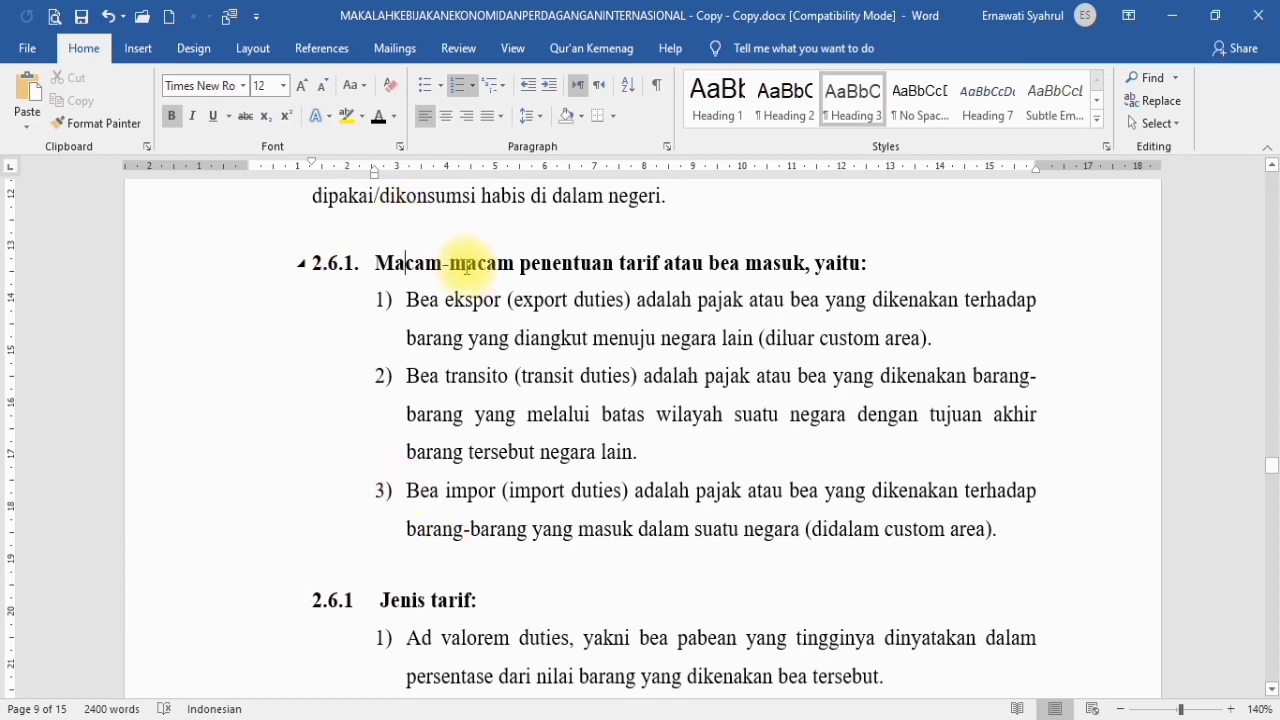
left_click(115, 128)
scroll(400, 566, "down", 2)
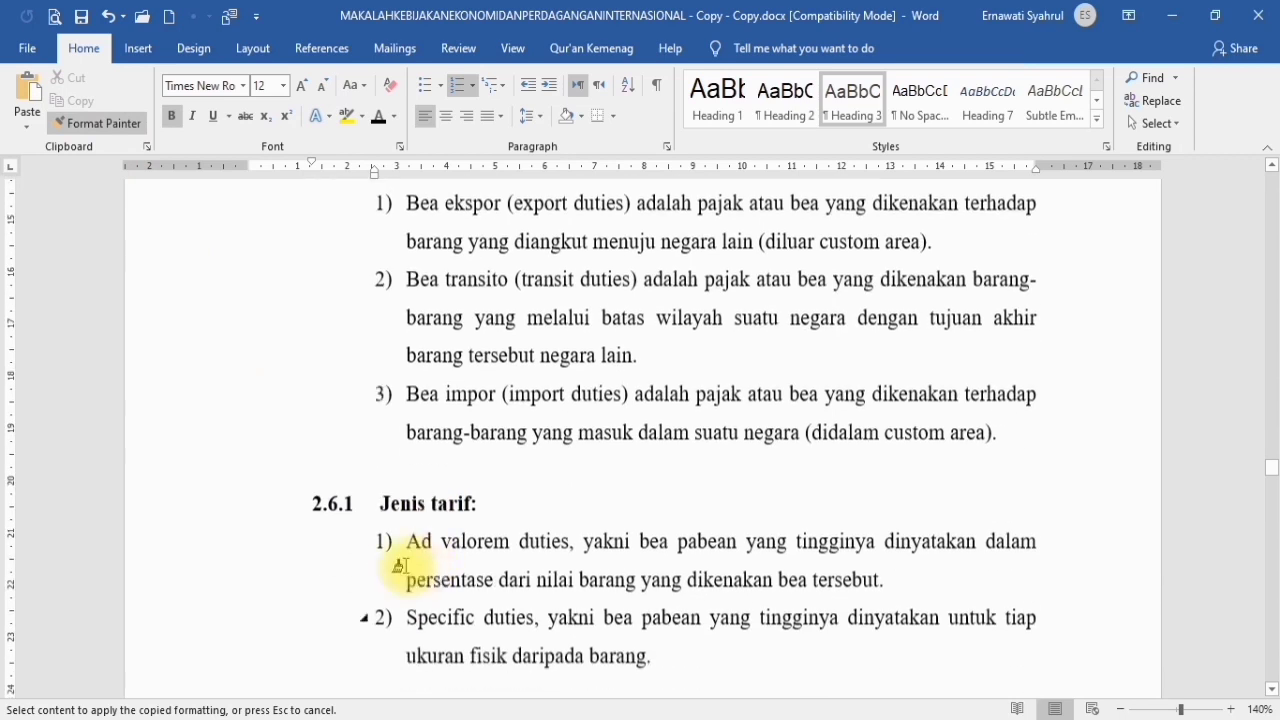
scroll(405, 566, "down", 1)
left_click_drag(405, 470, 517, 479)
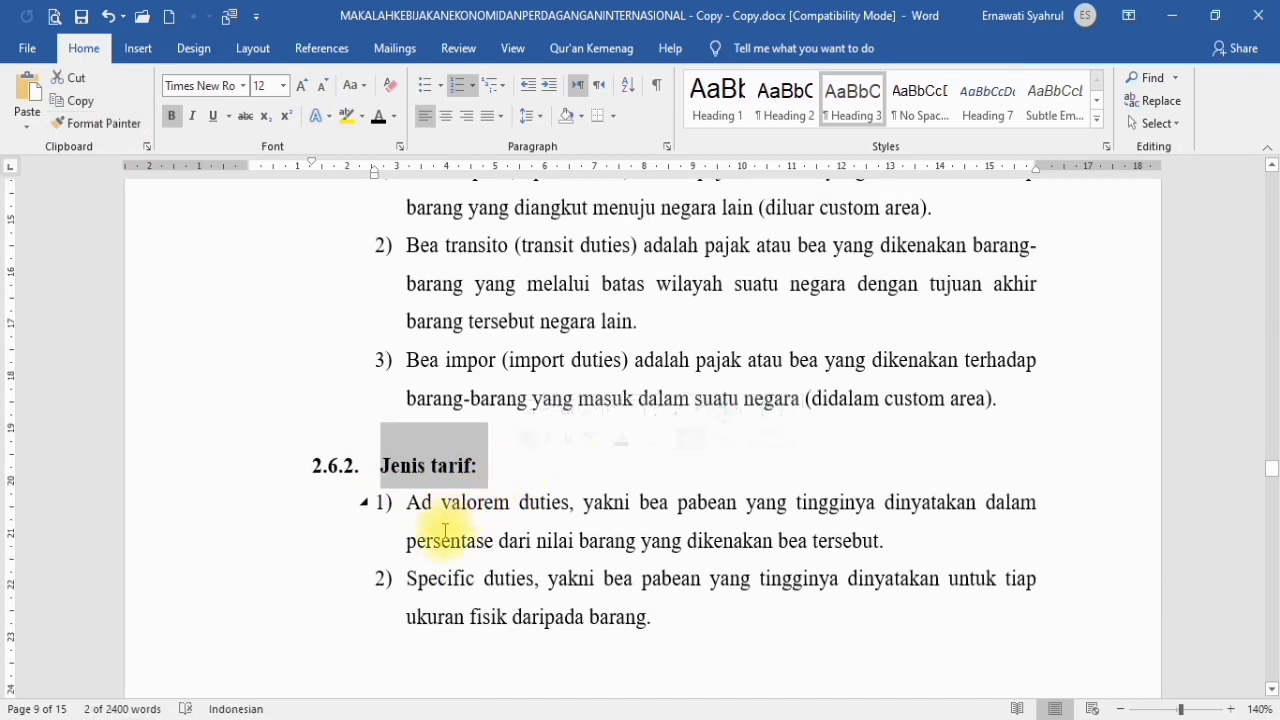
Copy the formatting of the "Jenis tarif:" heading onto the subheading "Sistem tarif:" on the following page
scroll(406, 548, "down", 6)
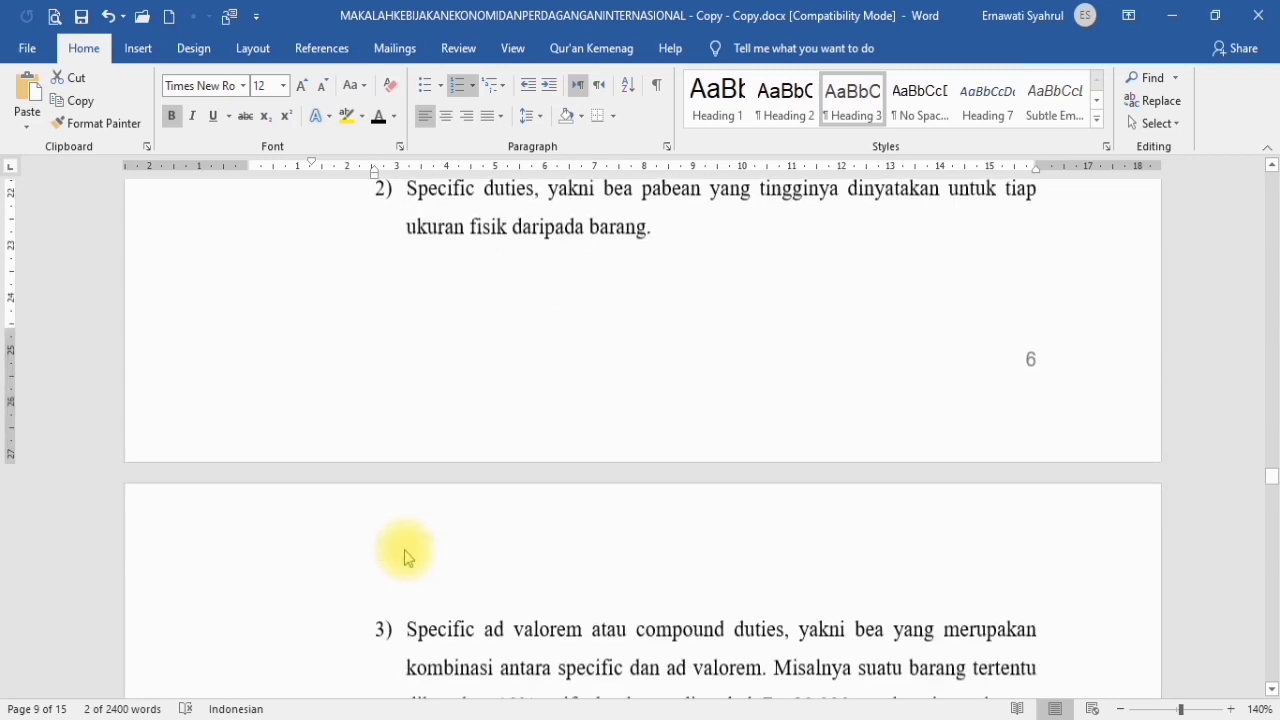
scroll(409, 546, "up", 5)
left_click(449, 410)
scroll(443, 529, "down", 3)
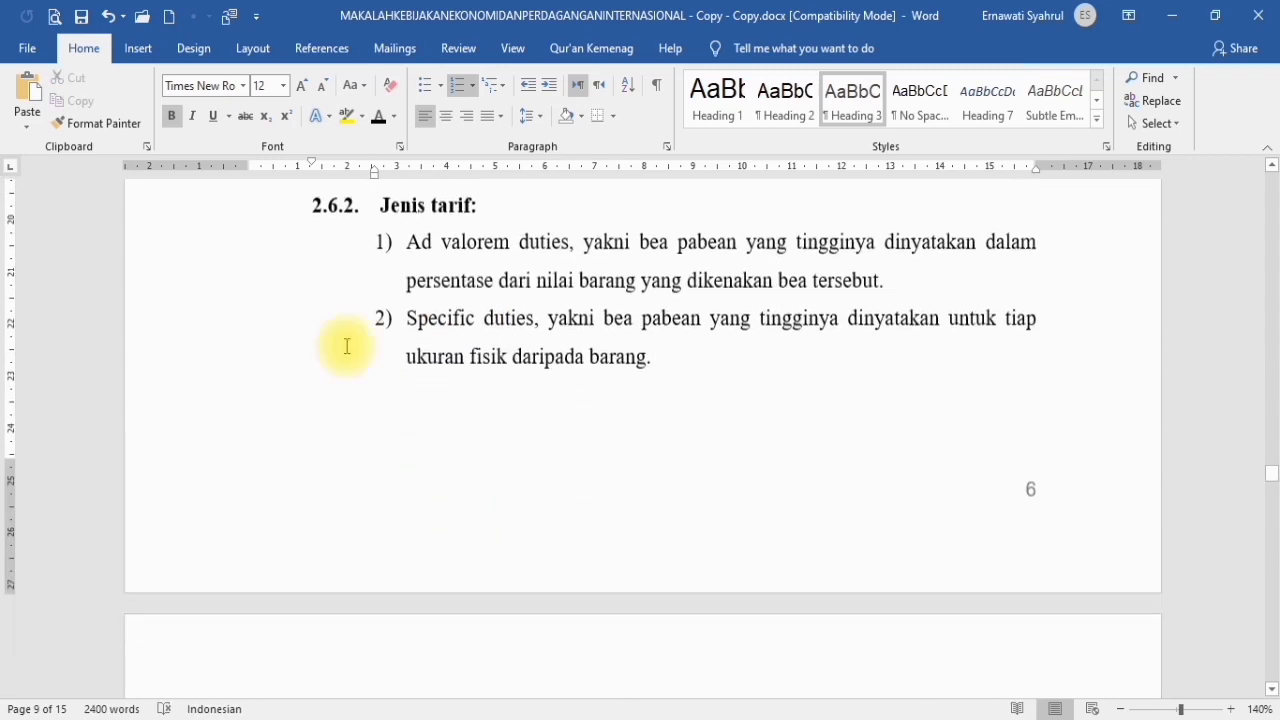
scroll(329, 514, "down", 5)
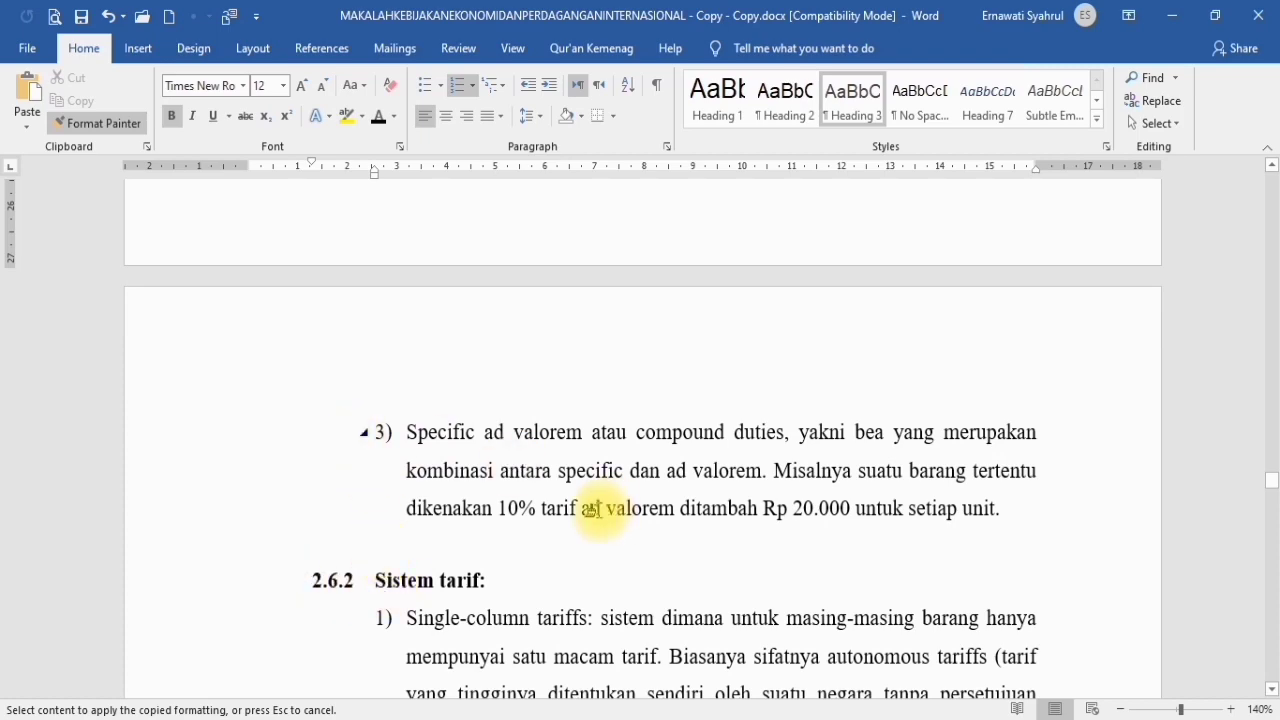
left_click_drag(370, 580, 500, 580)
Copy the formatting of the "Sistem tarif:" heading onto the subheading "Efek tarif:"
scroll(456, 583, "down", 3)
scroll(443, 554, "up", 3)
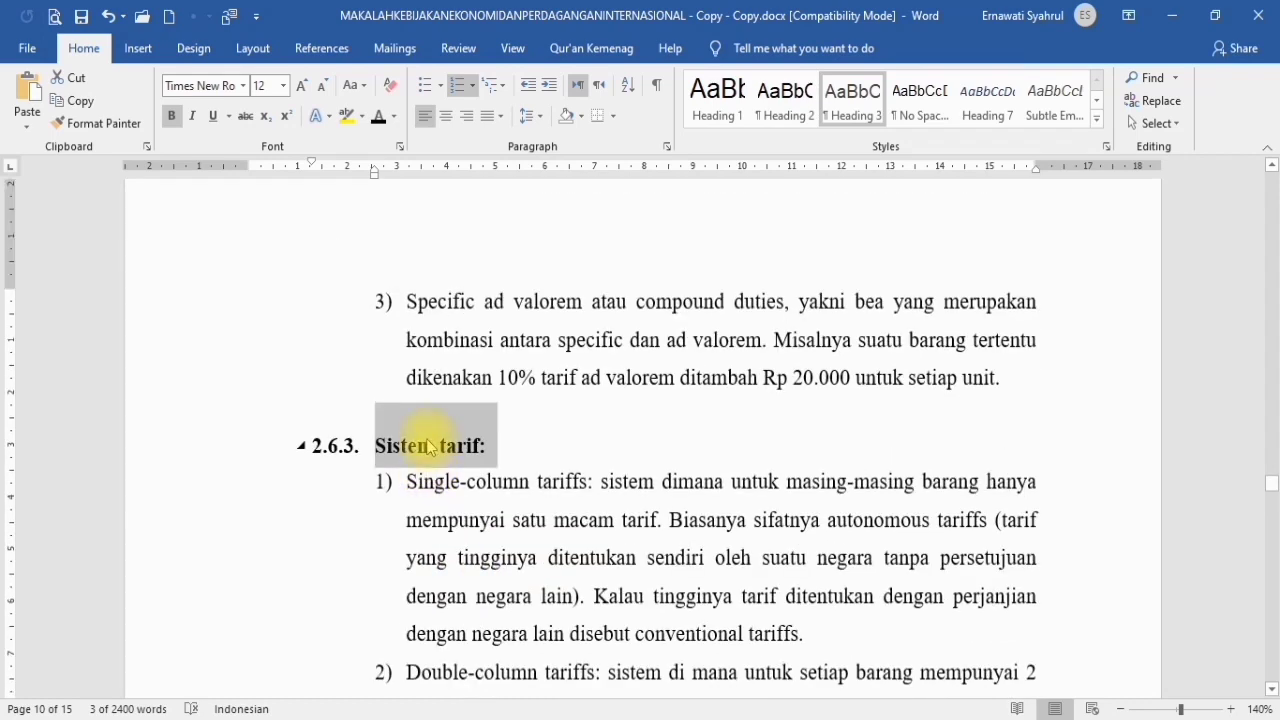
left_click(427, 447)
left_click(97, 123)
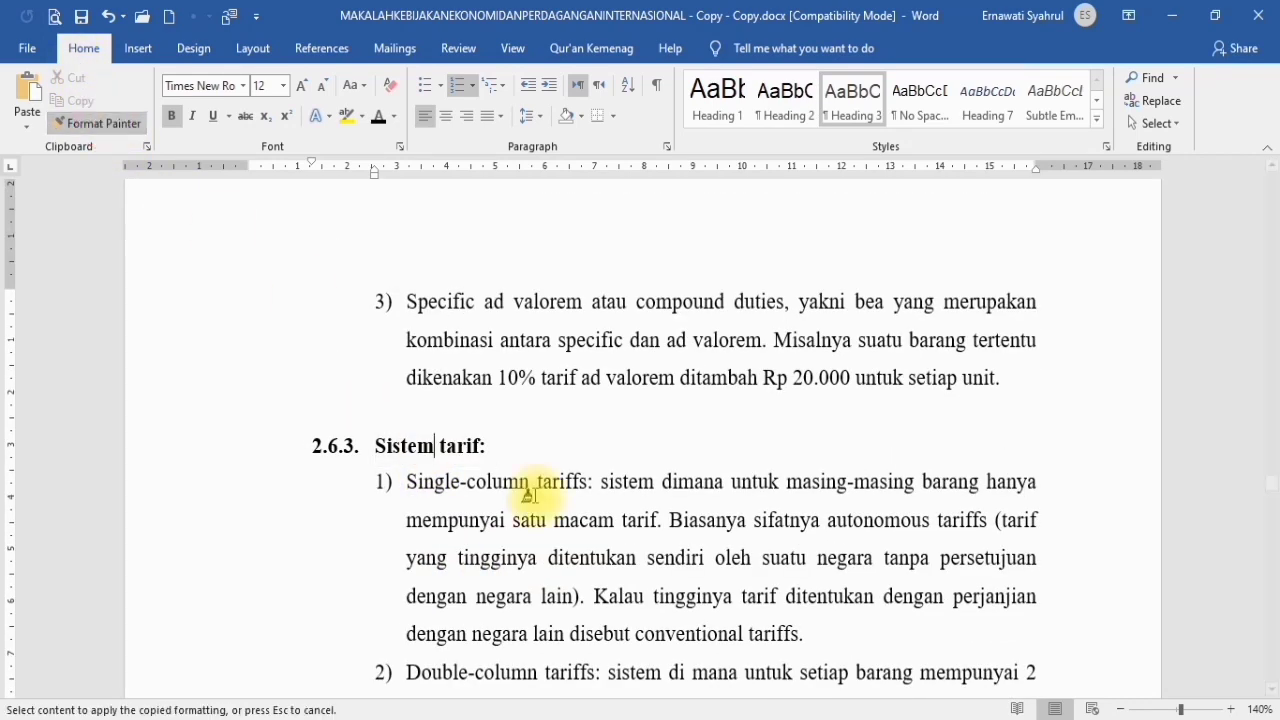
scroll(610, 622, "down", 2)
scroll(610, 622, "down", 6)
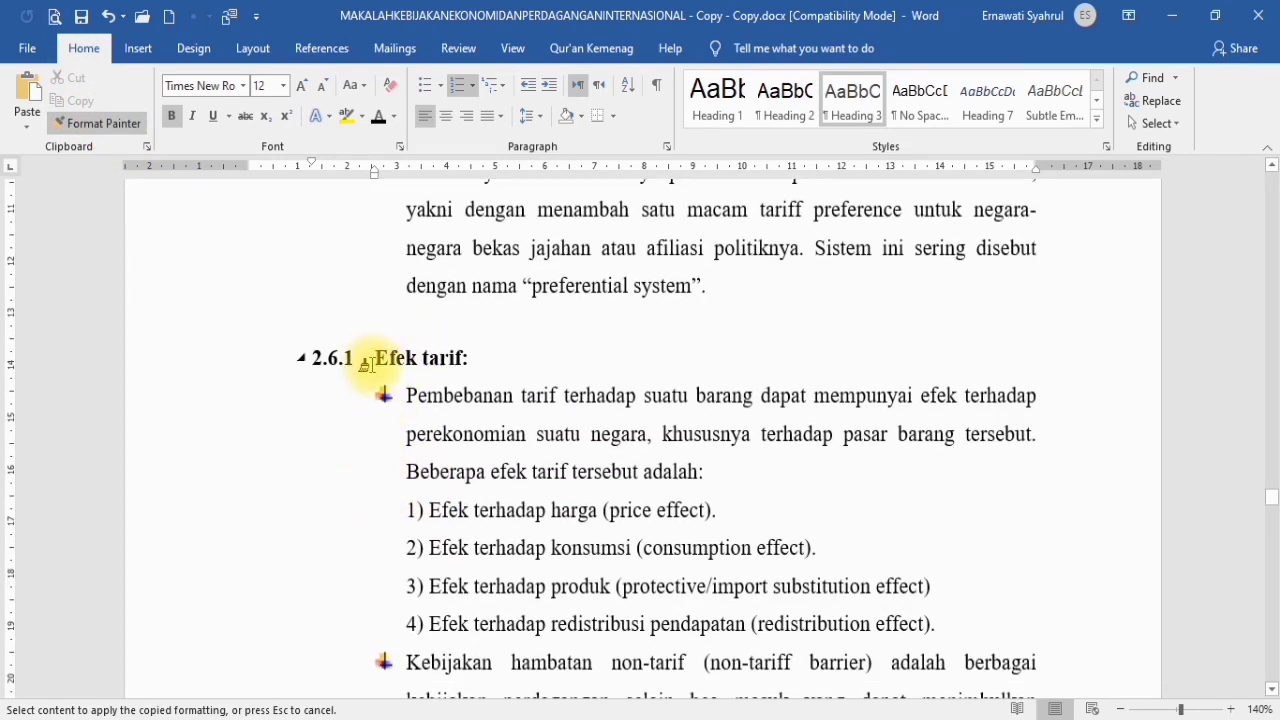
left_click_drag(370, 360, 506, 350)
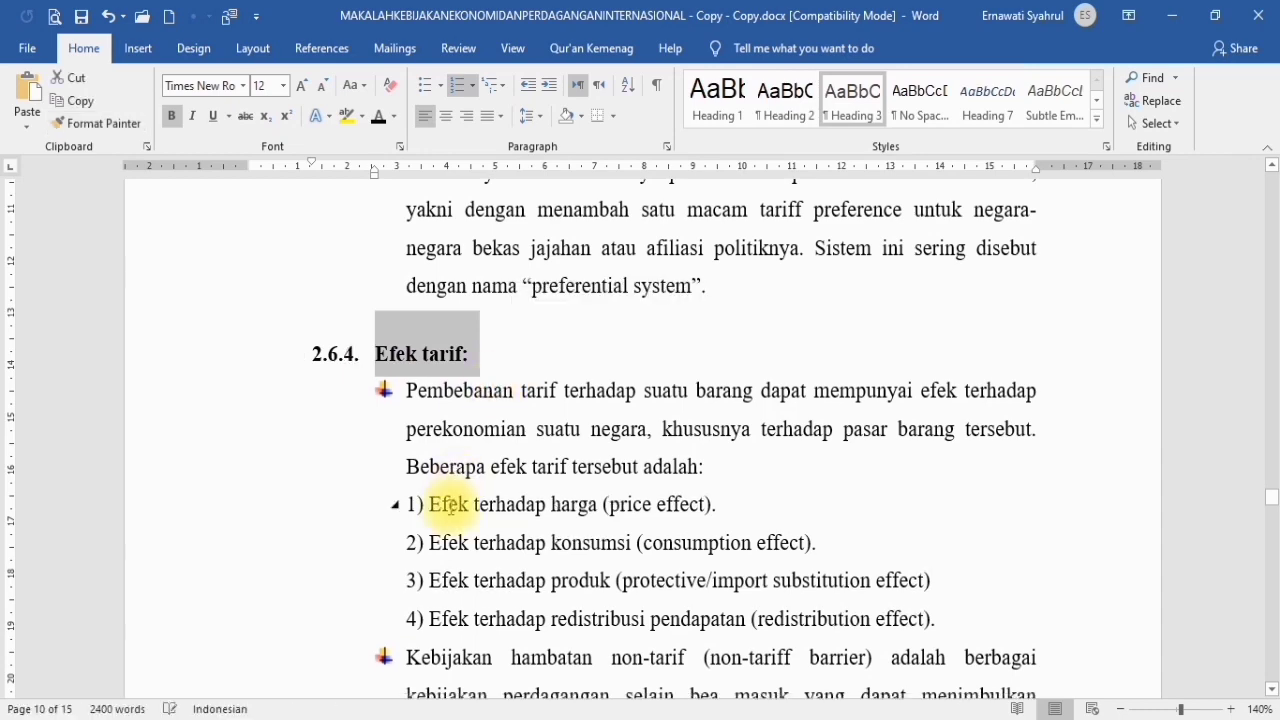
Look through the pages from the "Efek tarif:" heading to BAB III PENUTUP for further subheadings that need a heading style
scroll(445, 512, "down", 3)
scroll(456, 524, "down", 14)
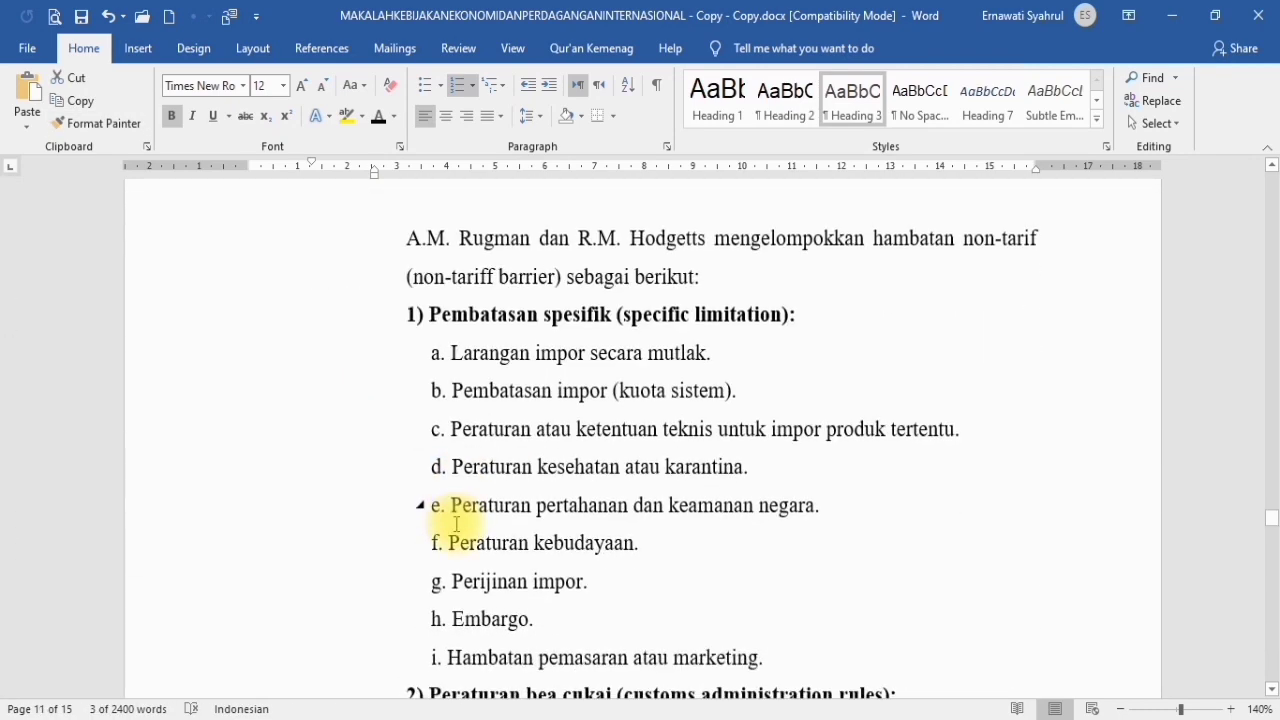
scroll(456, 524, "down", 11)
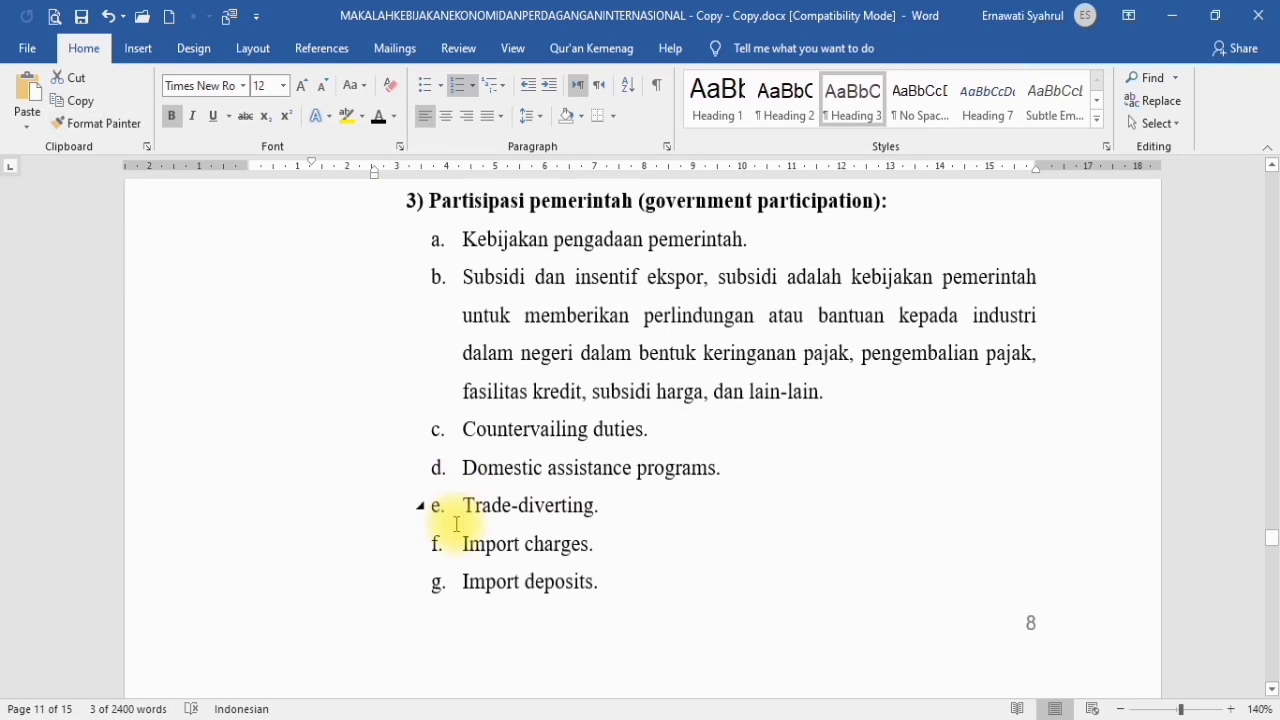
scroll(466, 549, "down", 7)
scroll(466, 549, "up", 4)
scroll(467, 550, "down", 11)
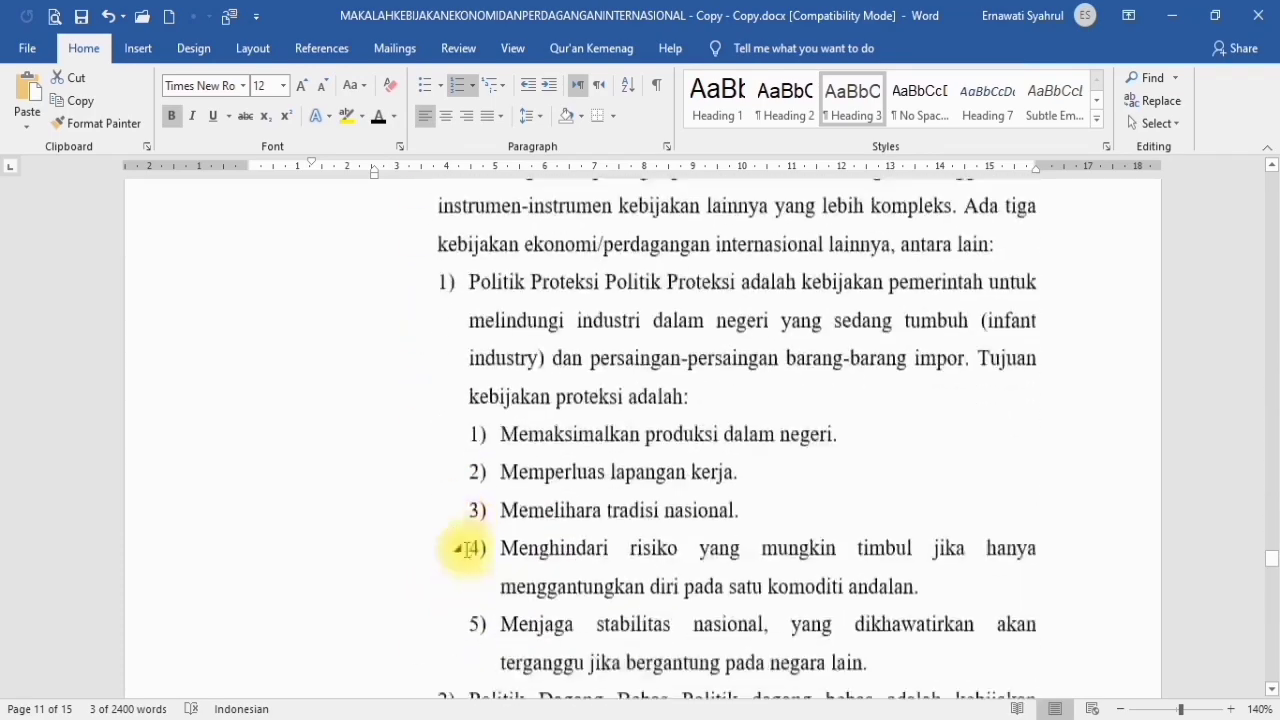
scroll(468, 552, "down", 14)
scroll(468, 553, "up", 4)
scroll(468, 555, "down", 6)
scroll(468, 555, "down", 15)
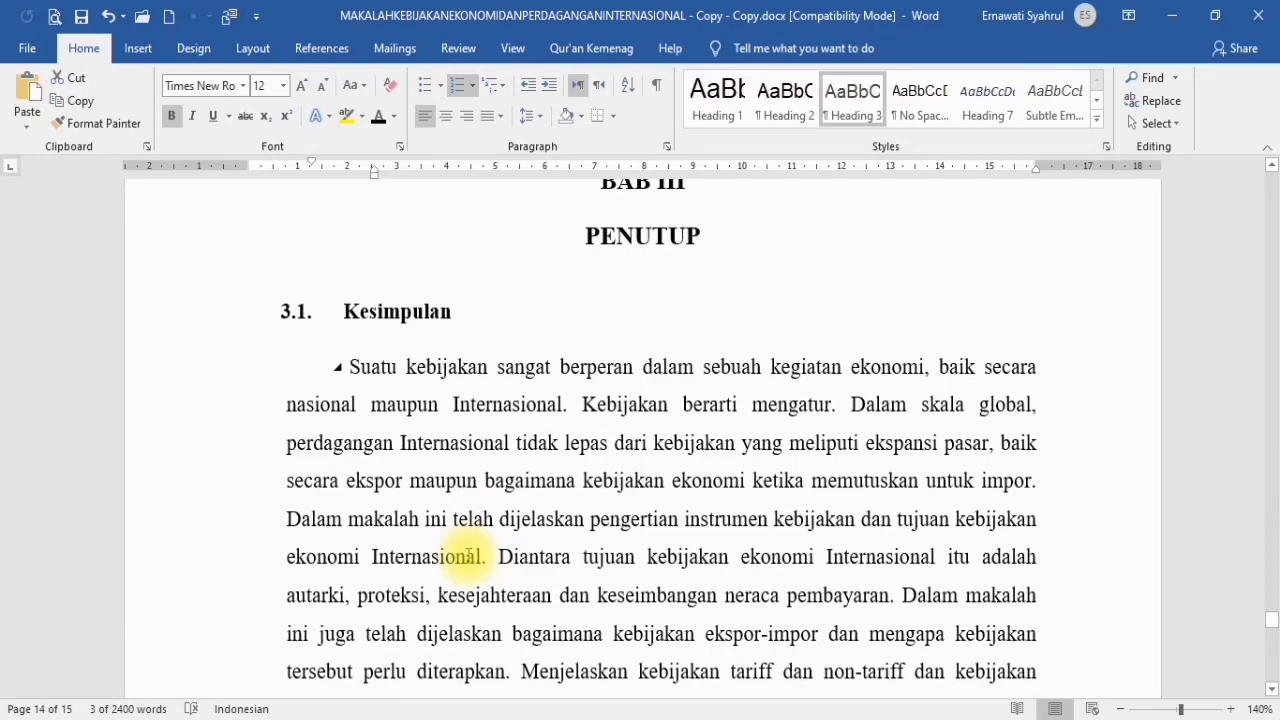
Review the numbering and formatting of the Heading 3 subheadings under section 2.6, from "Macam-macam penentuan tarif" to "Efek tarif:"
scroll(470, 555, "up", 20)
scroll(507, 551, "up", 15)
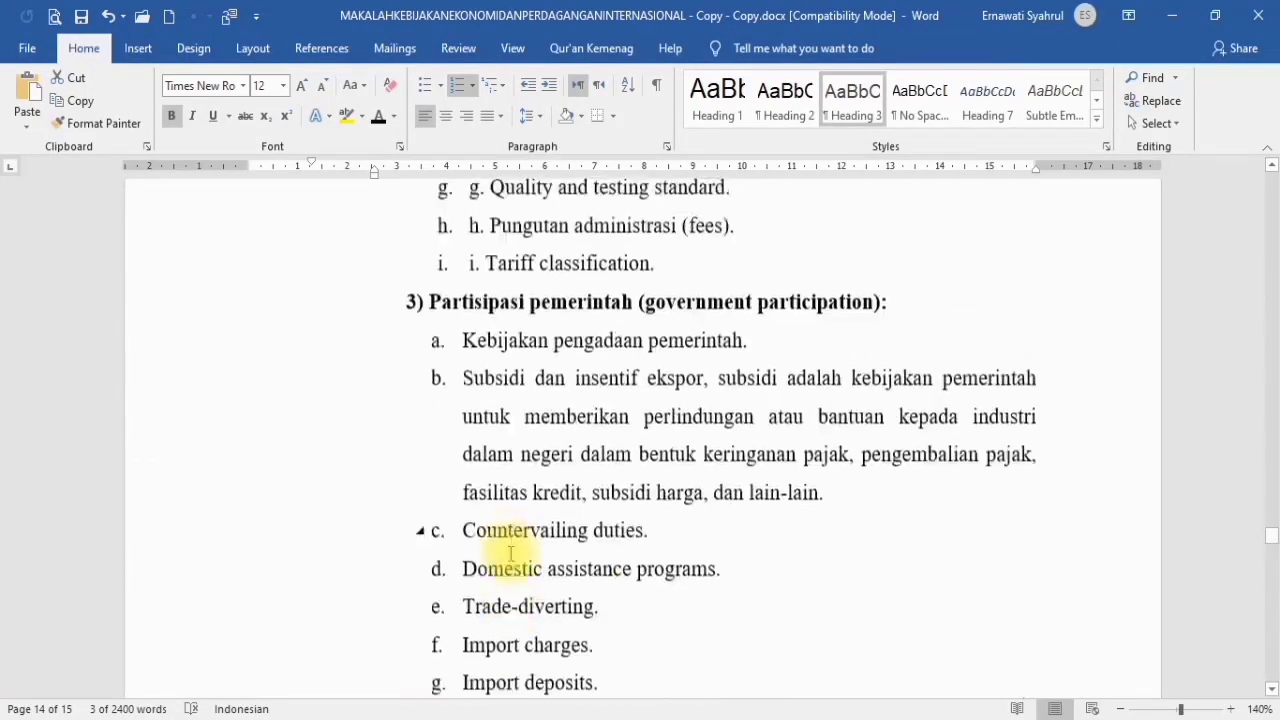
scroll(511, 553, "up", 15)
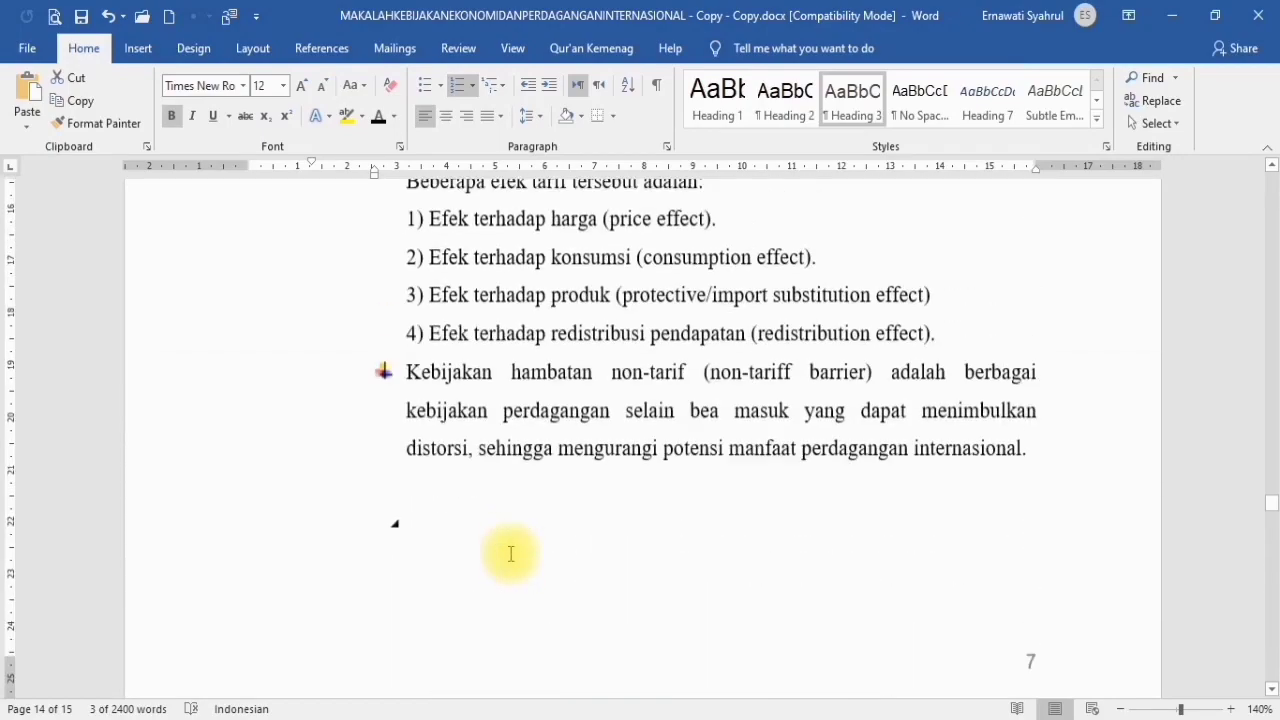
scroll(511, 553, "down", 3)
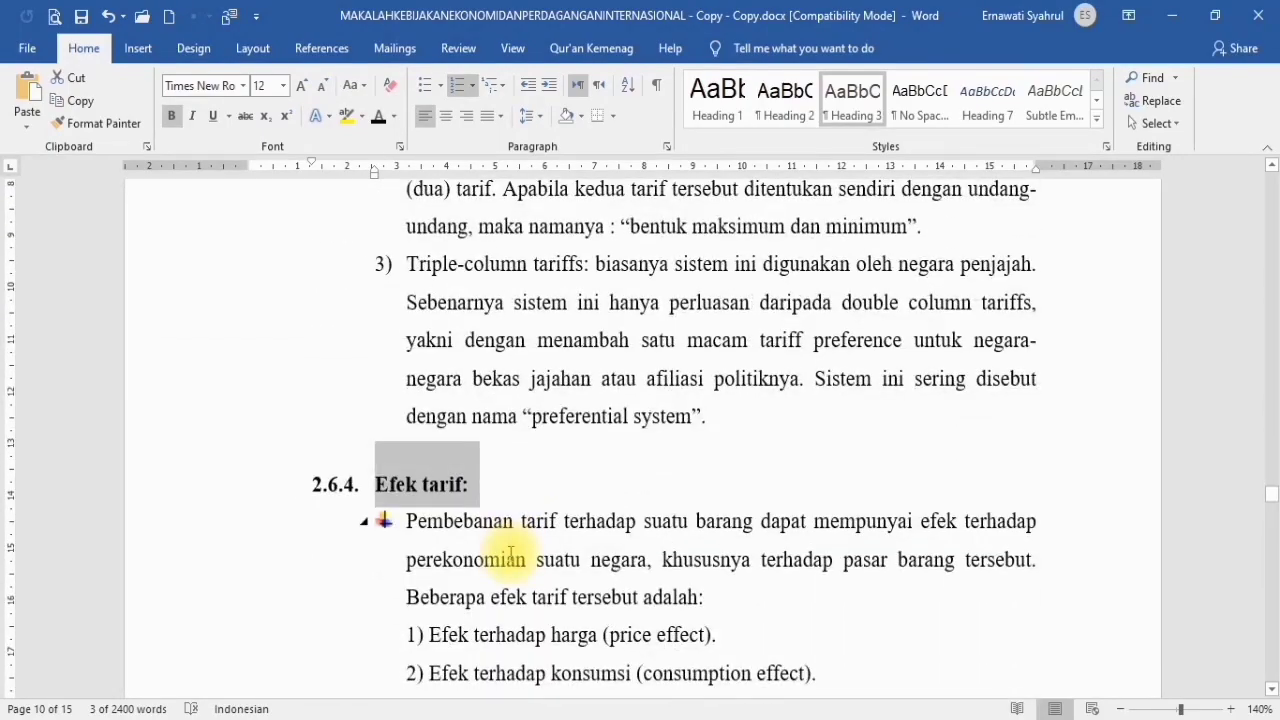
scroll(511, 553, "up", 12)
scroll(517, 563, "down", 1)
scroll(517, 563, "down", 10)
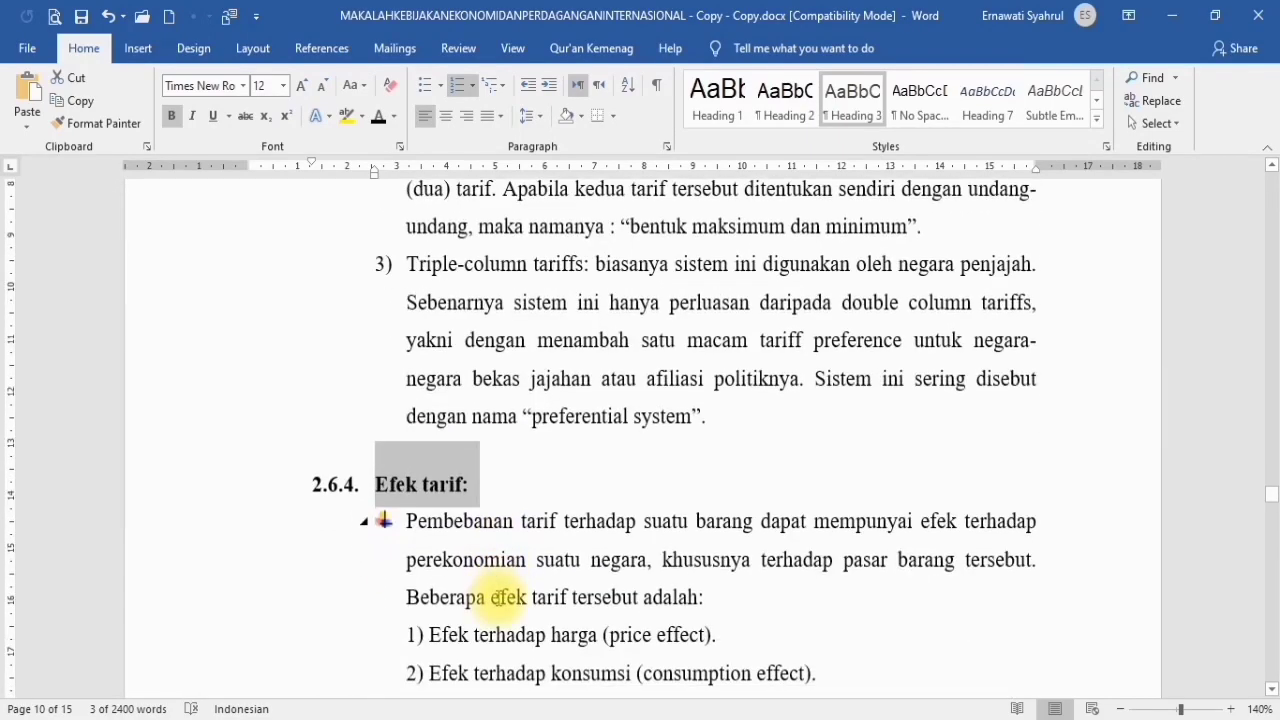
scroll(498, 597, "down", 3)
scroll(497, 597, "up", 2)
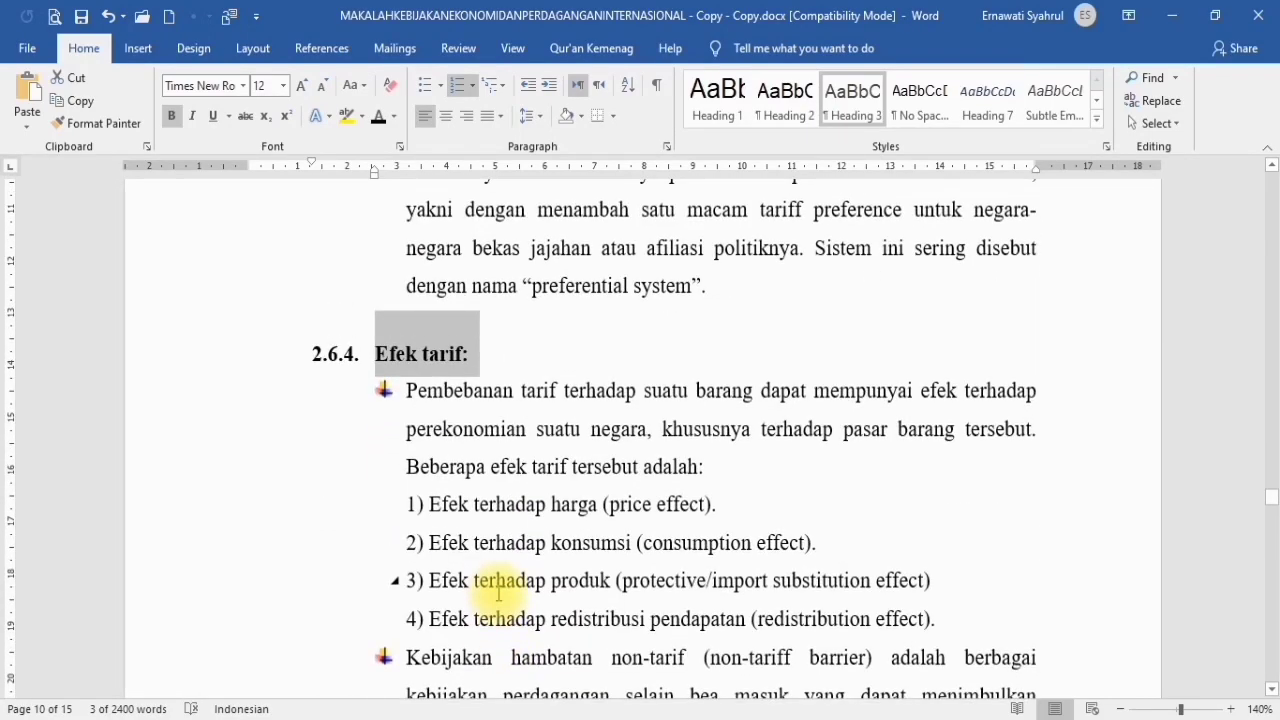
scroll(498, 597, "up", 10)
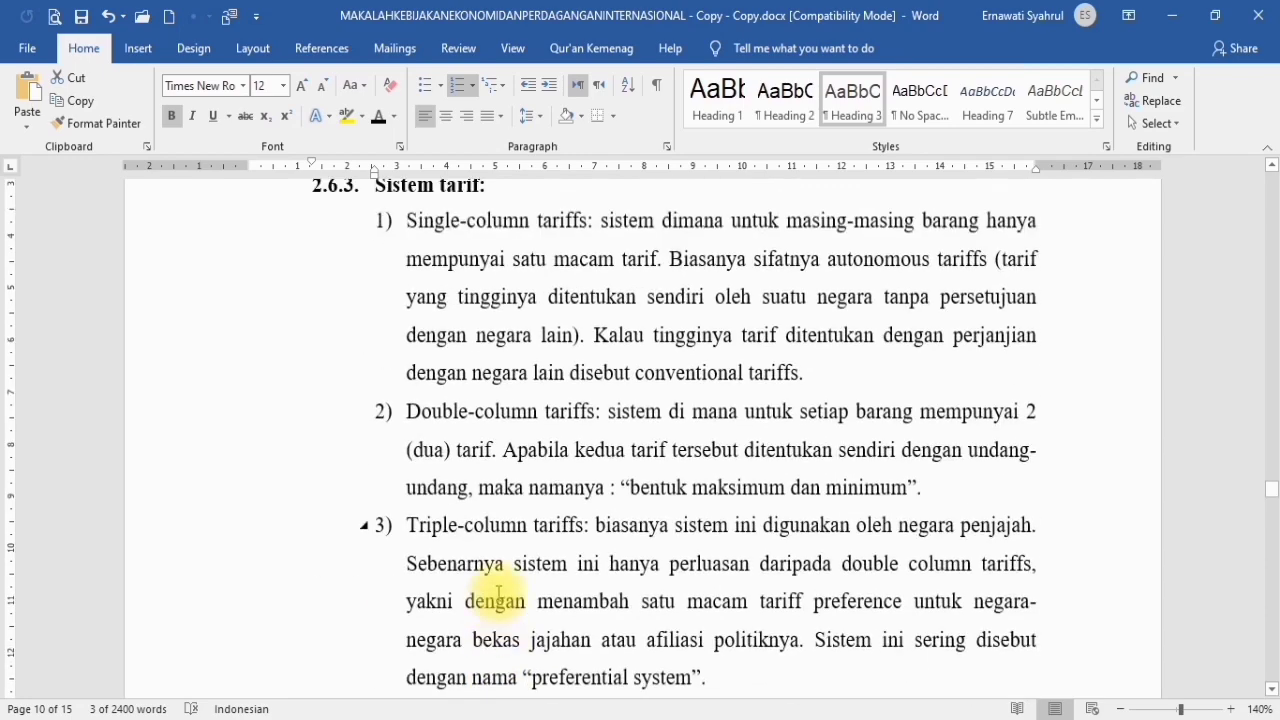
scroll(613, 532, "up", 6)
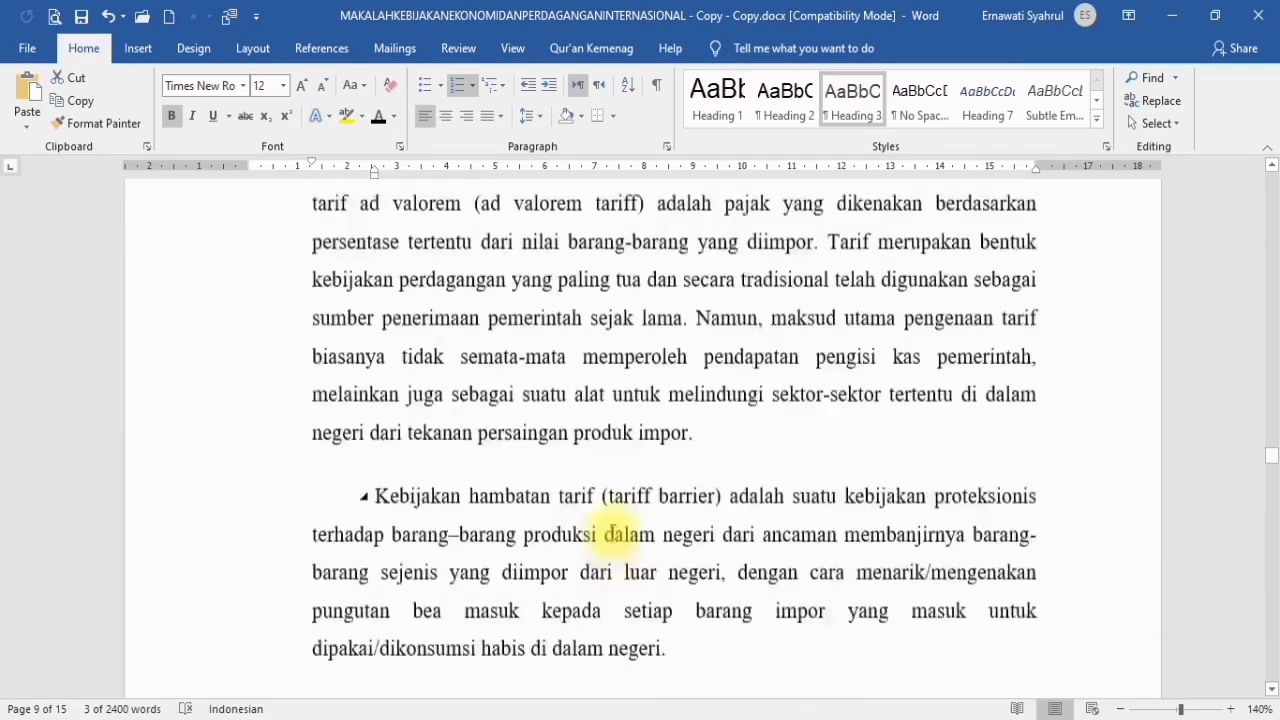
scroll(613, 532, "down", 3)
scroll(613, 532, "down", 3)
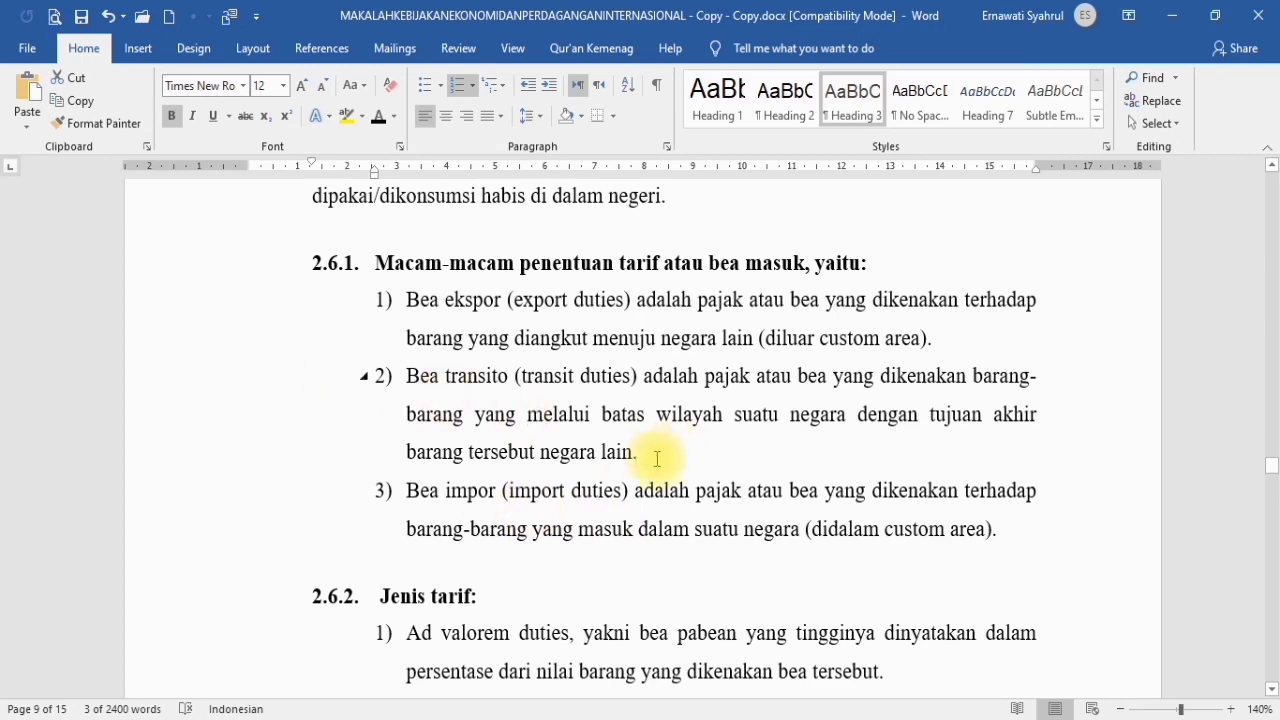
scroll(641, 553, "down", 15)
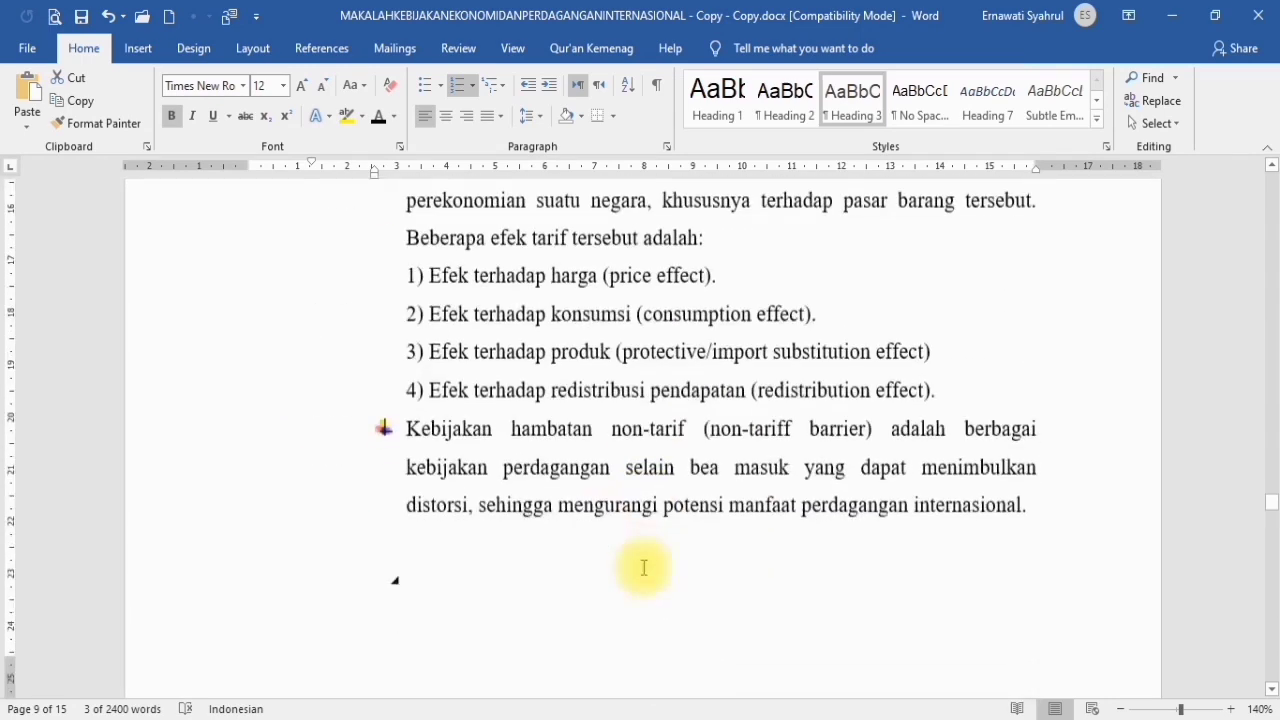
scroll(643, 568, "down", 4)
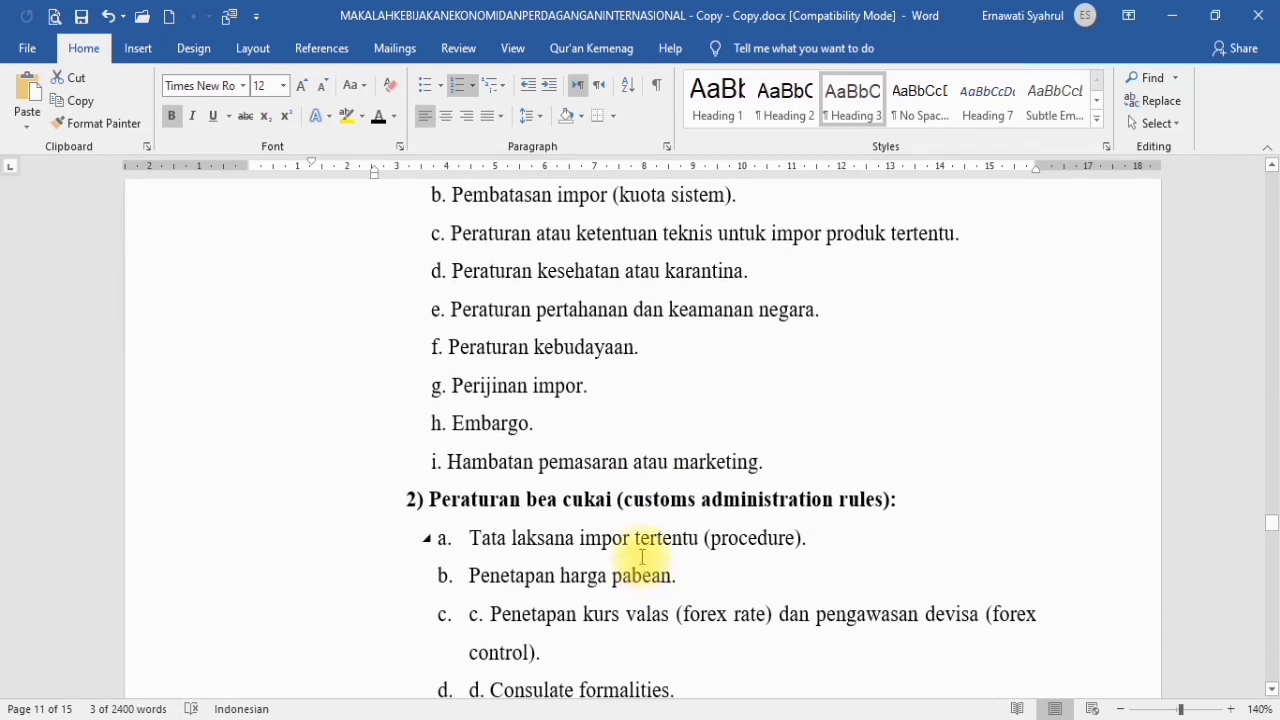
scroll(641, 558, "up", 10)
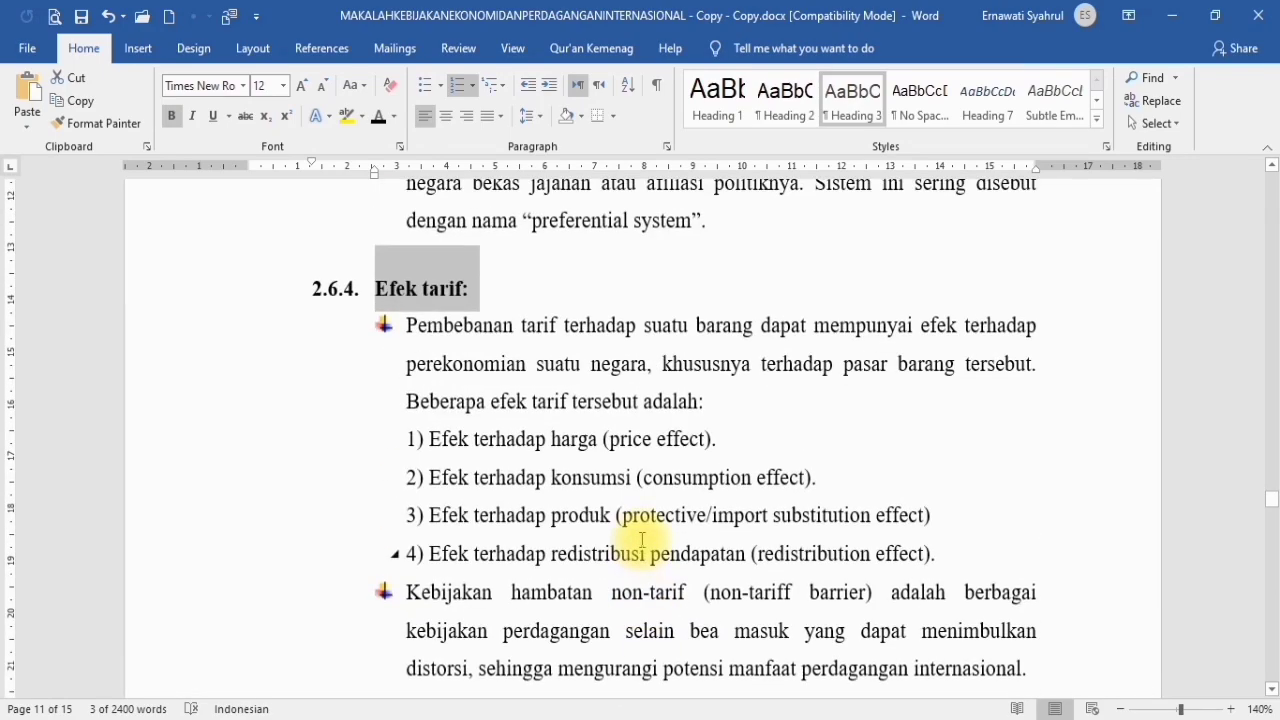
Recheck the non-tariff barrier and other trade policy pages between section 2.6.4. and BAB III for unstyled subheadings
scroll(664, 541, "down", 20)
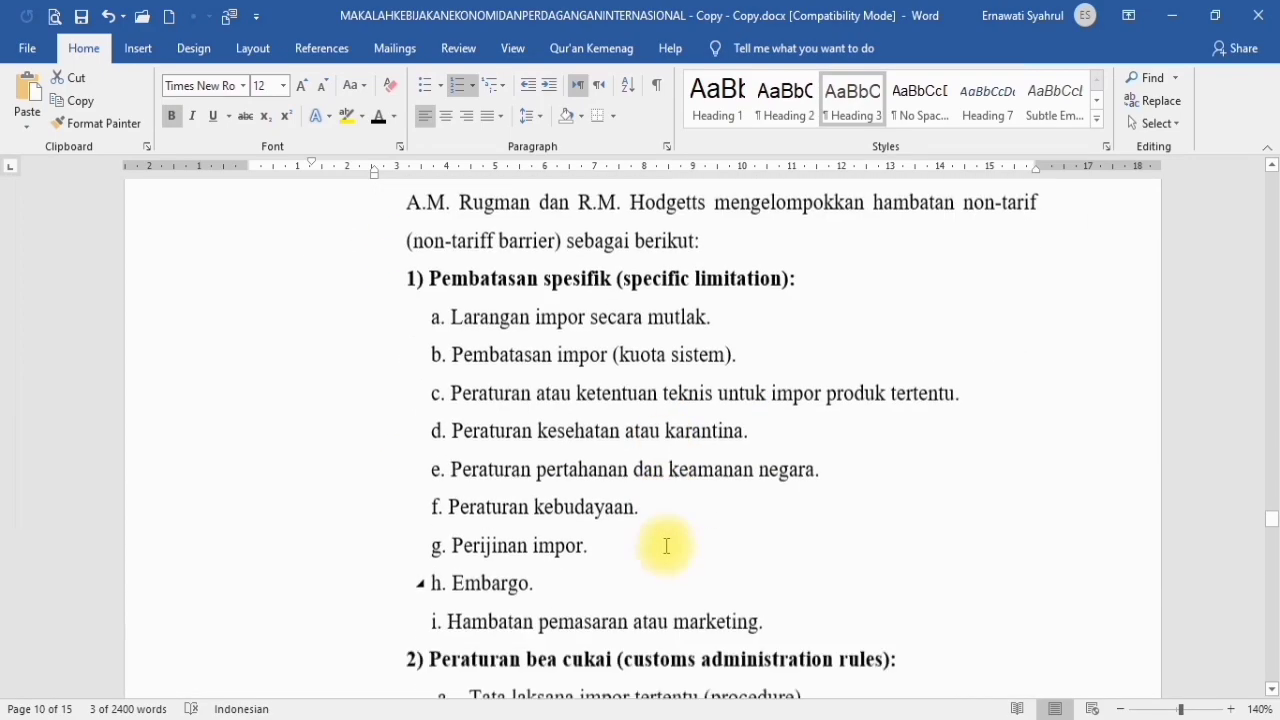
scroll(666, 545, "down", 20)
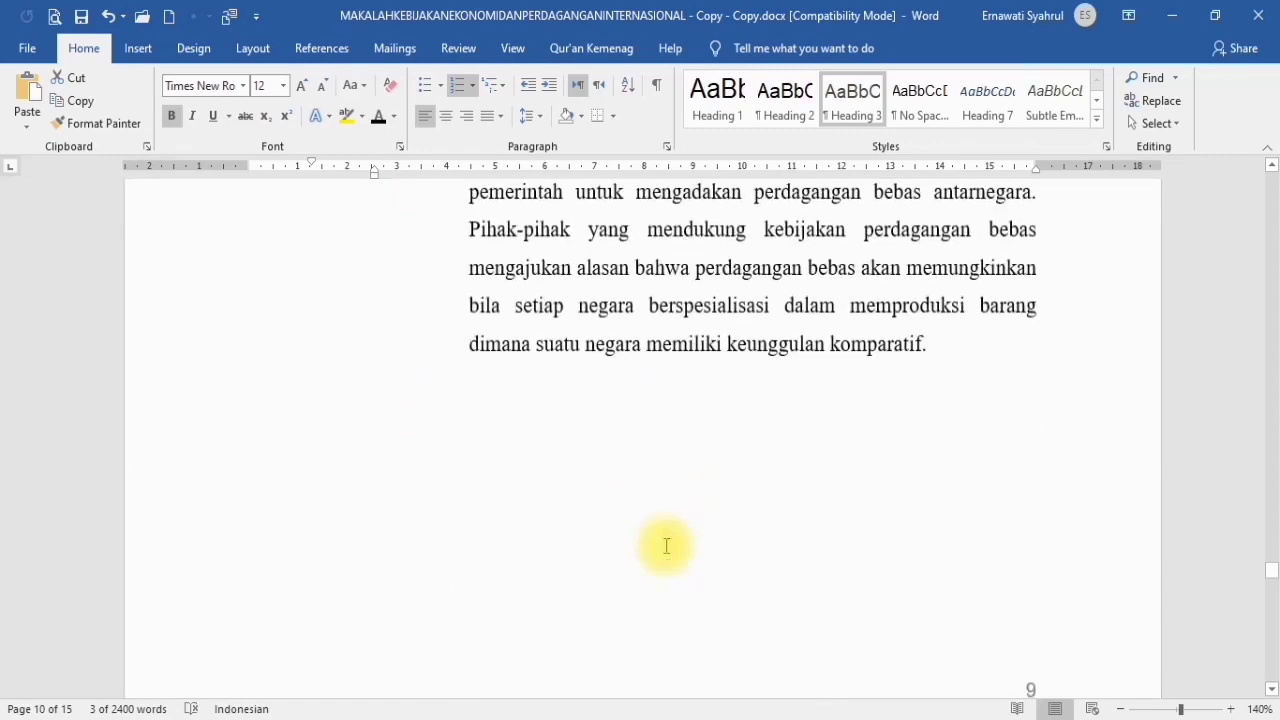
scroll(666, 545, "down", 6)
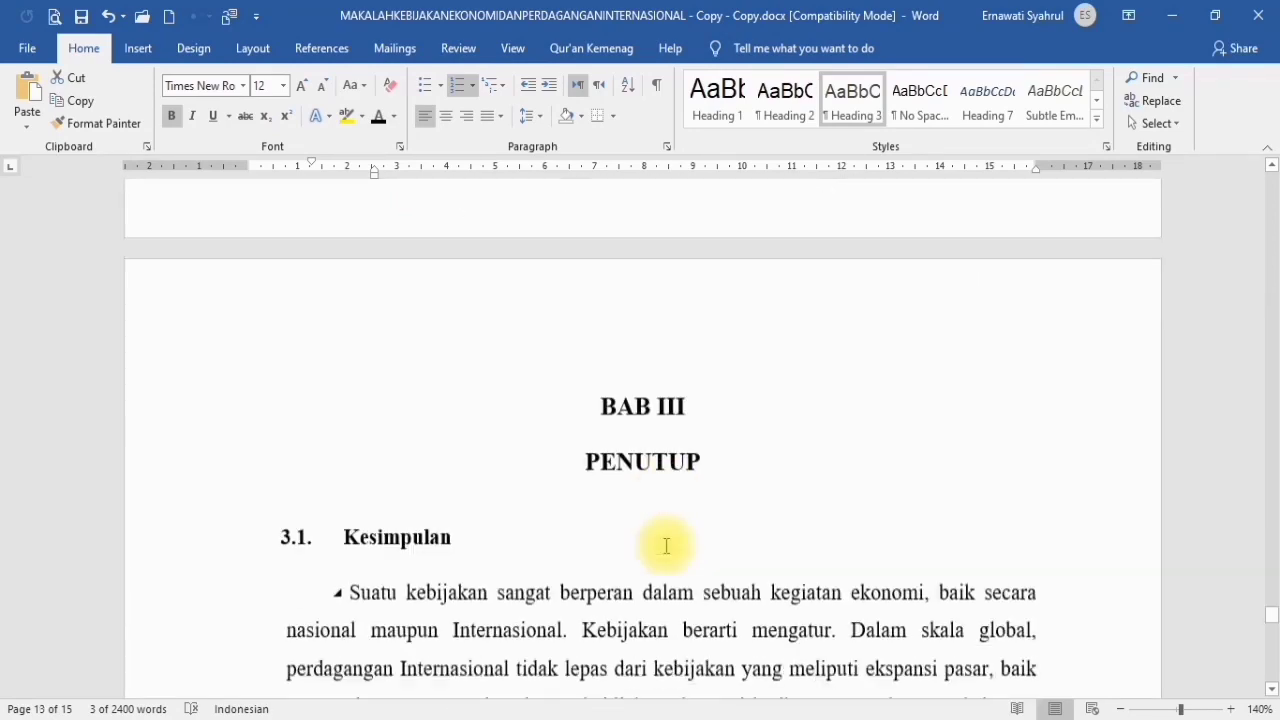
scroll(666, 543, "up", 10)
scroll(655, 528, "up", 14)
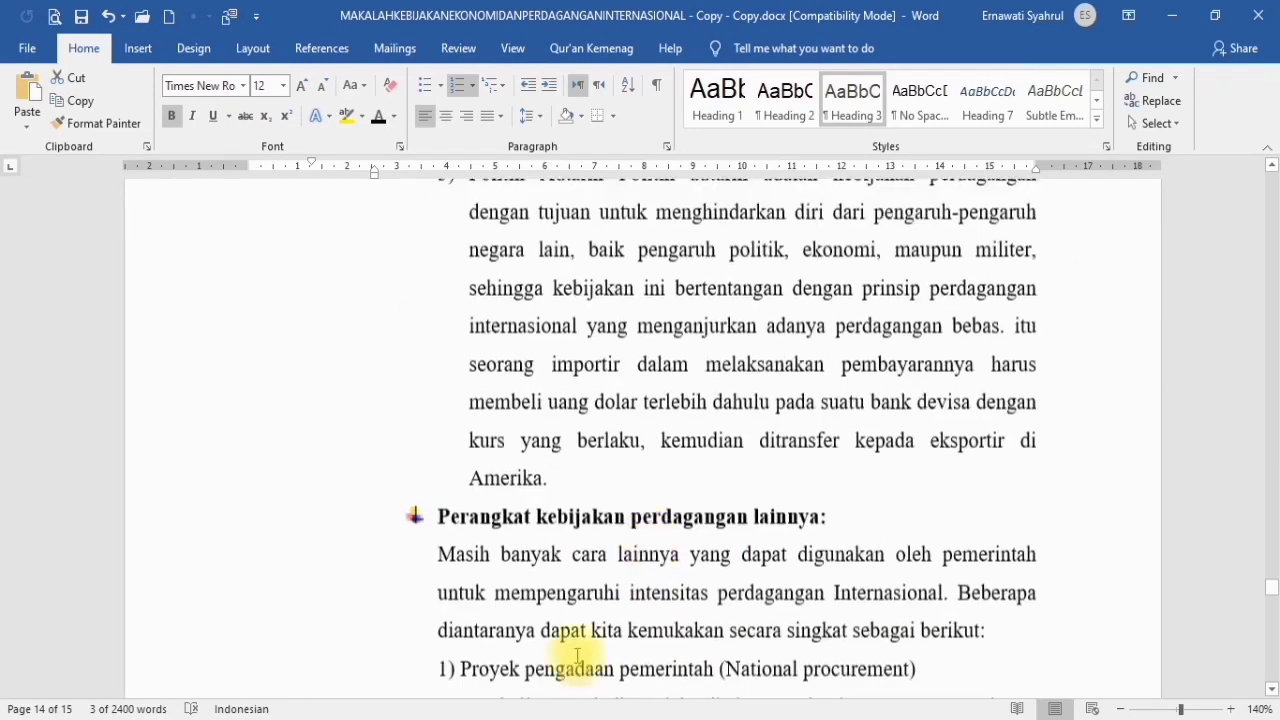
scroll(591, 551, "down", 7)
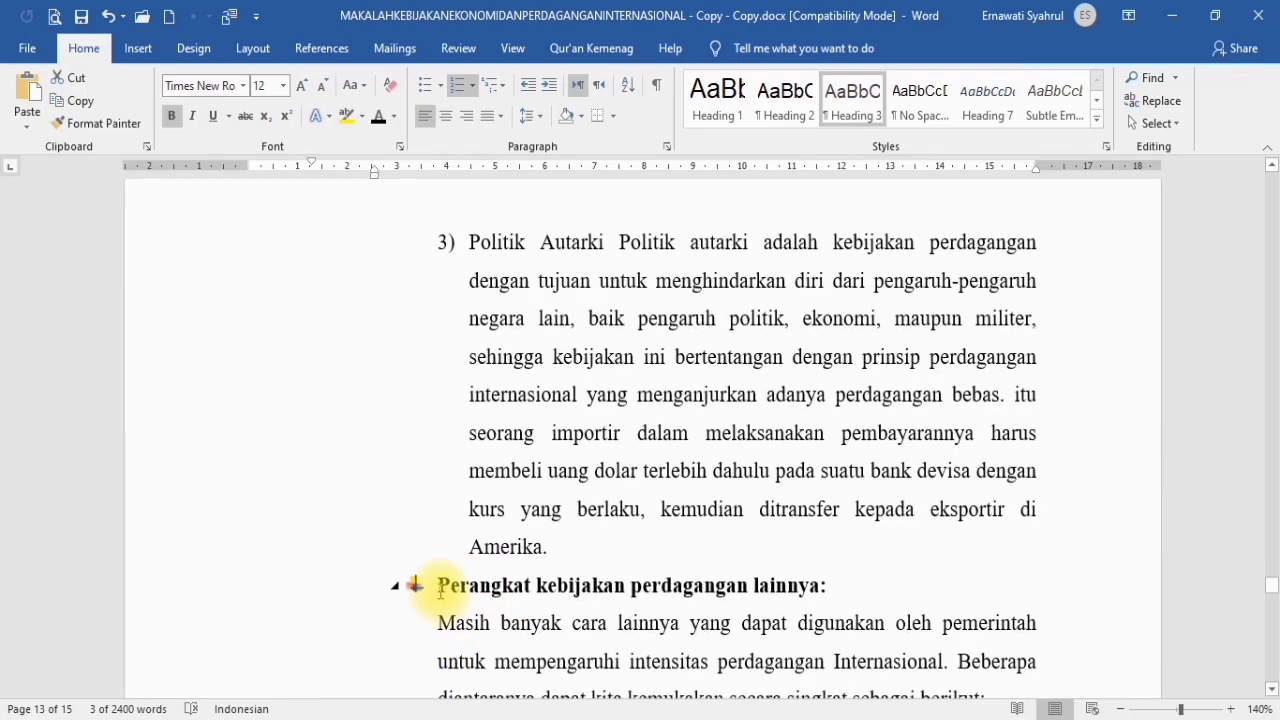
scroll(893, 455, "up", 3)
scroll(893, 455, "up", 20)
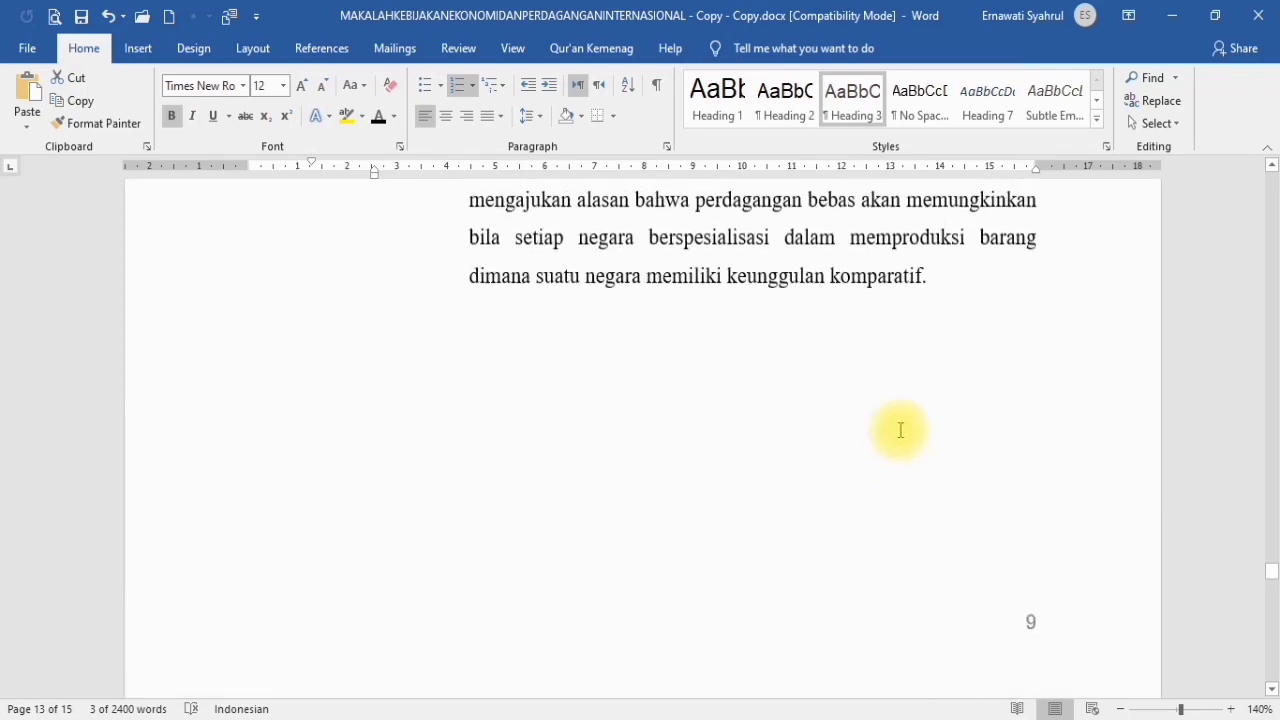
scroll(906, 428, "up", 3)
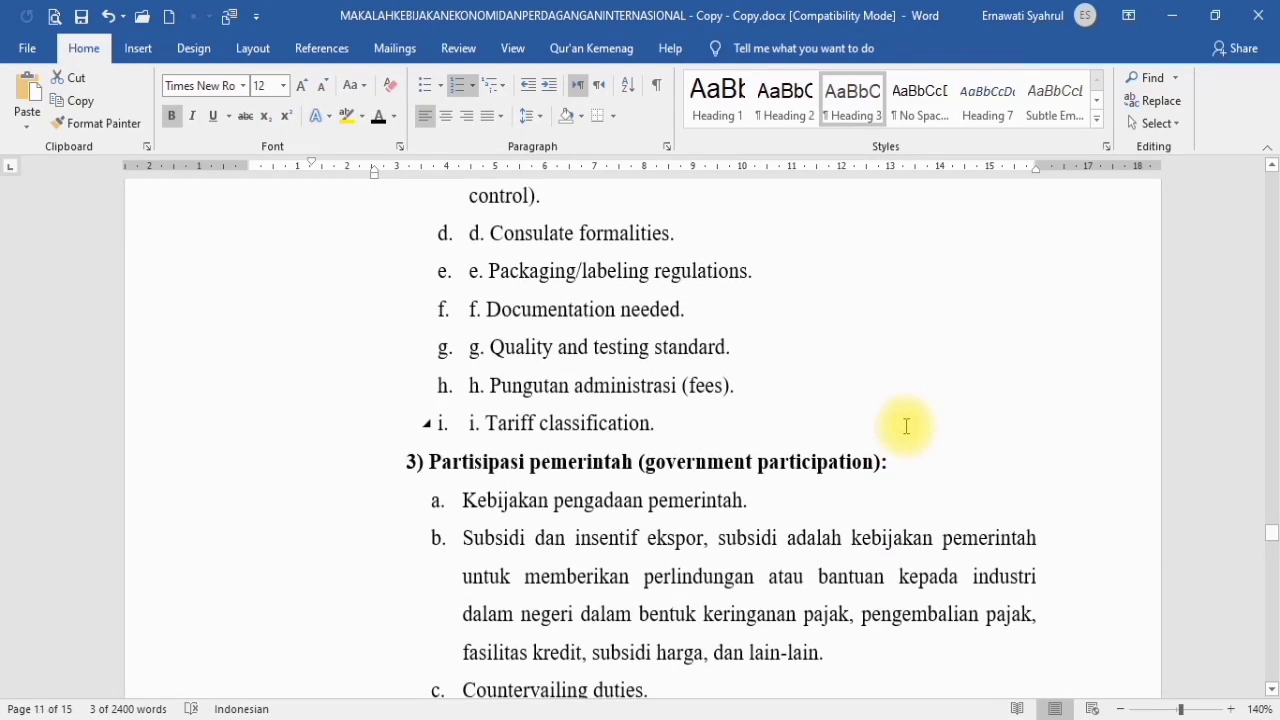
scroll(906, 427, "up", 15)
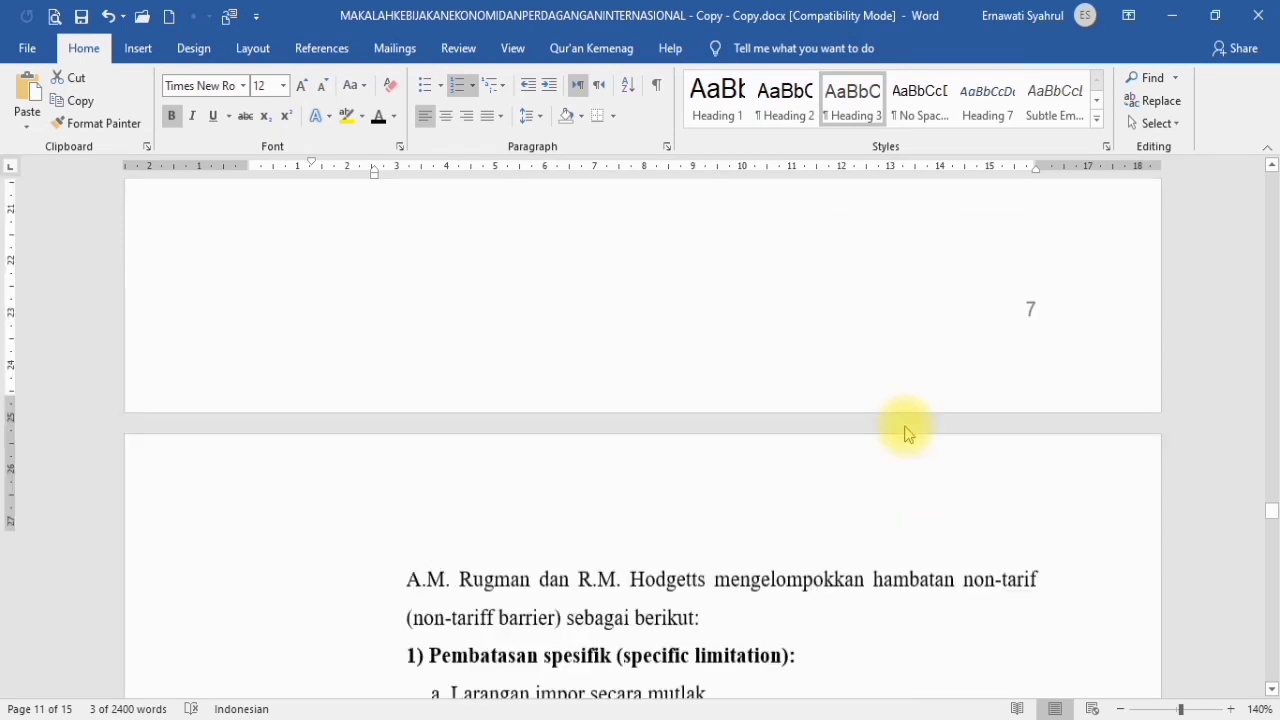
Insert an Automatic Table 1 table of contents on the empty line below the DAFTAR ISI title
scroll(932, 427, "up", 15)
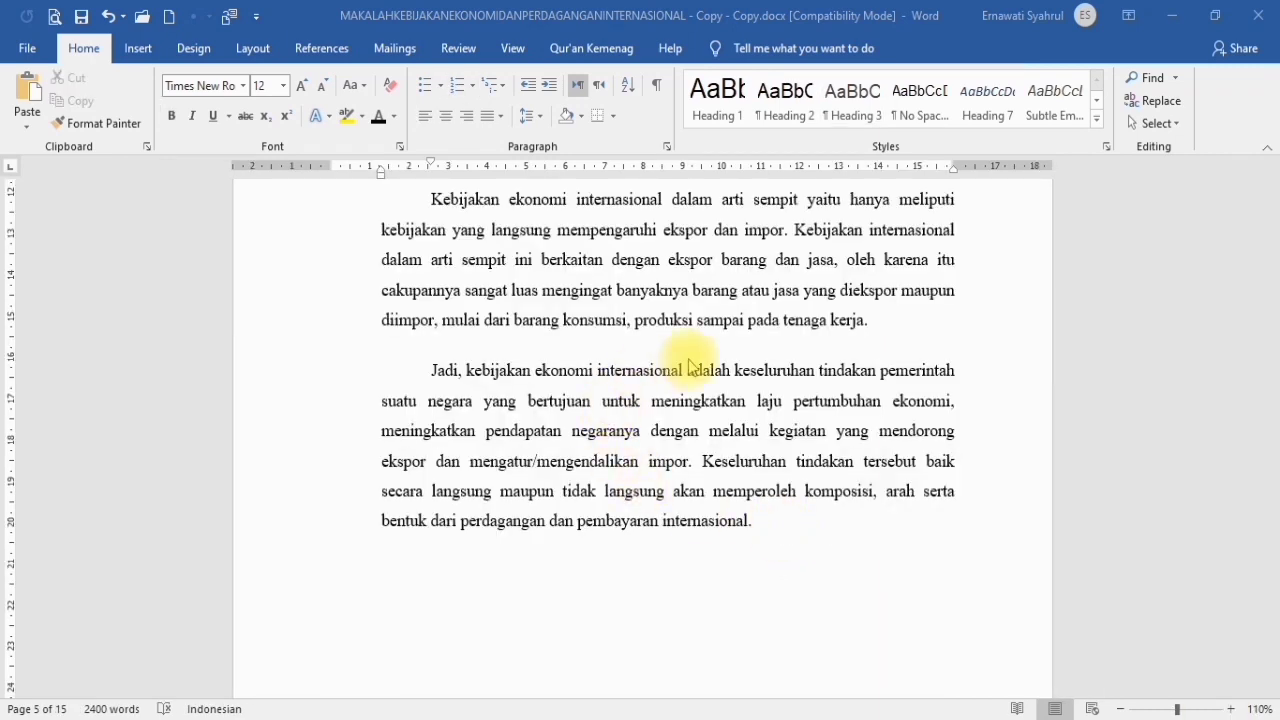
scroll(779, 355, "up", 10)
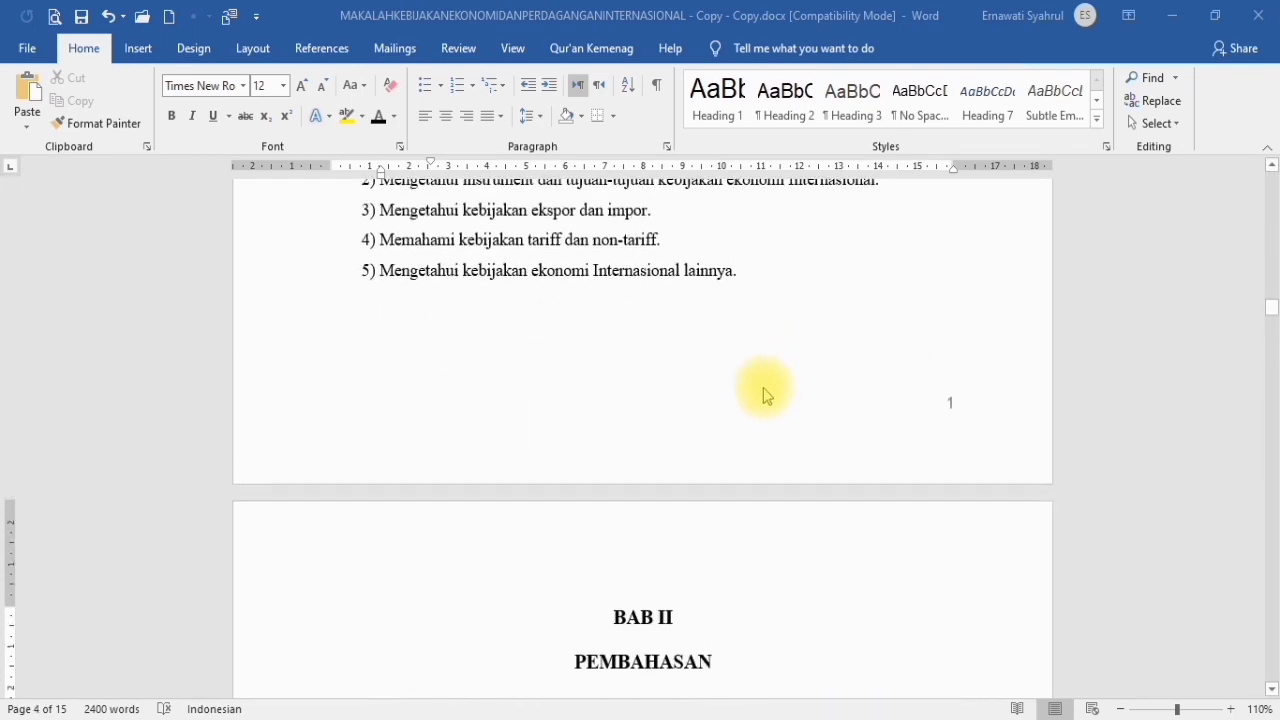
scroll(763, 382, "up", 15)
scroll(760, 393, "up", 15)
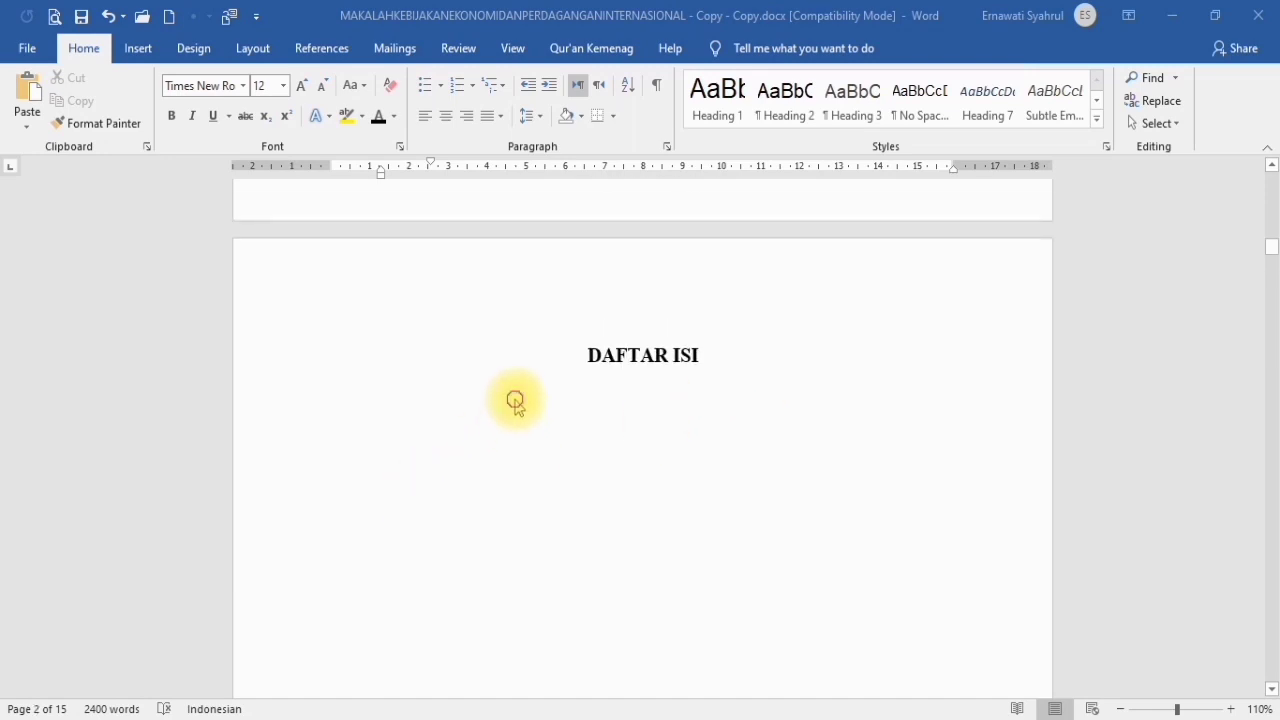
left_click(474, 397)
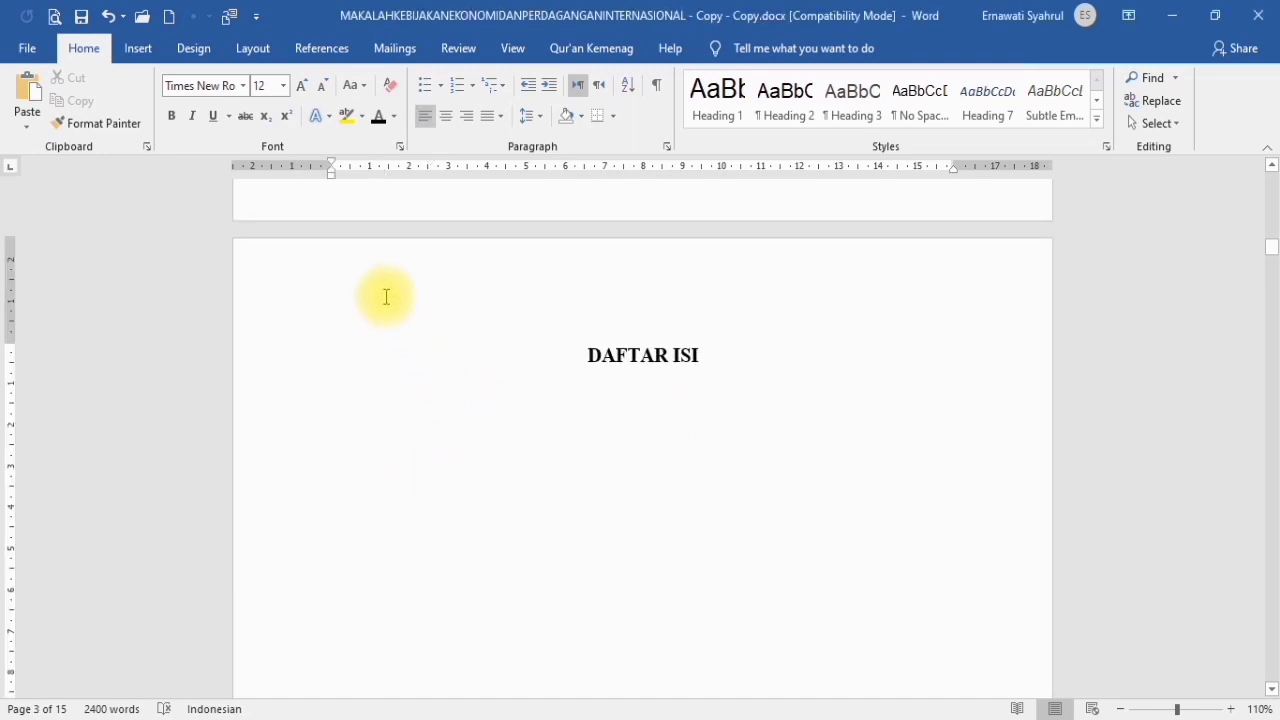
left_click(349, 62)
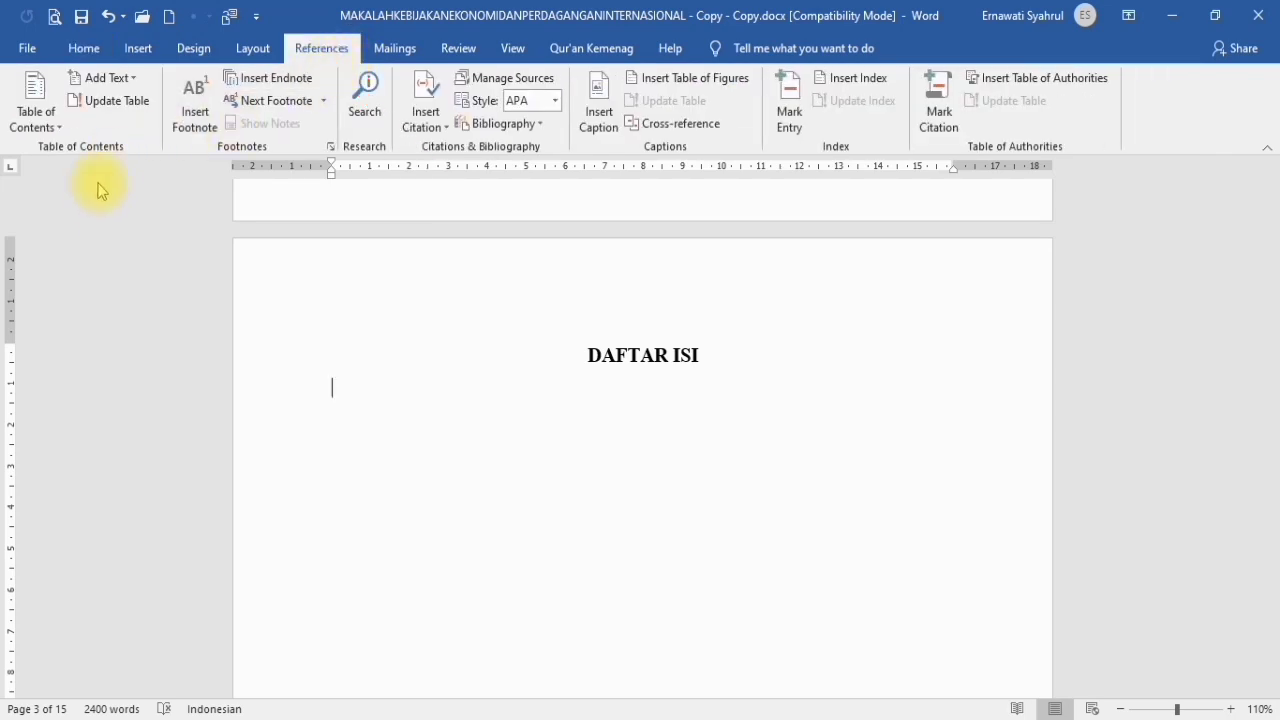
left_click(60, 128)
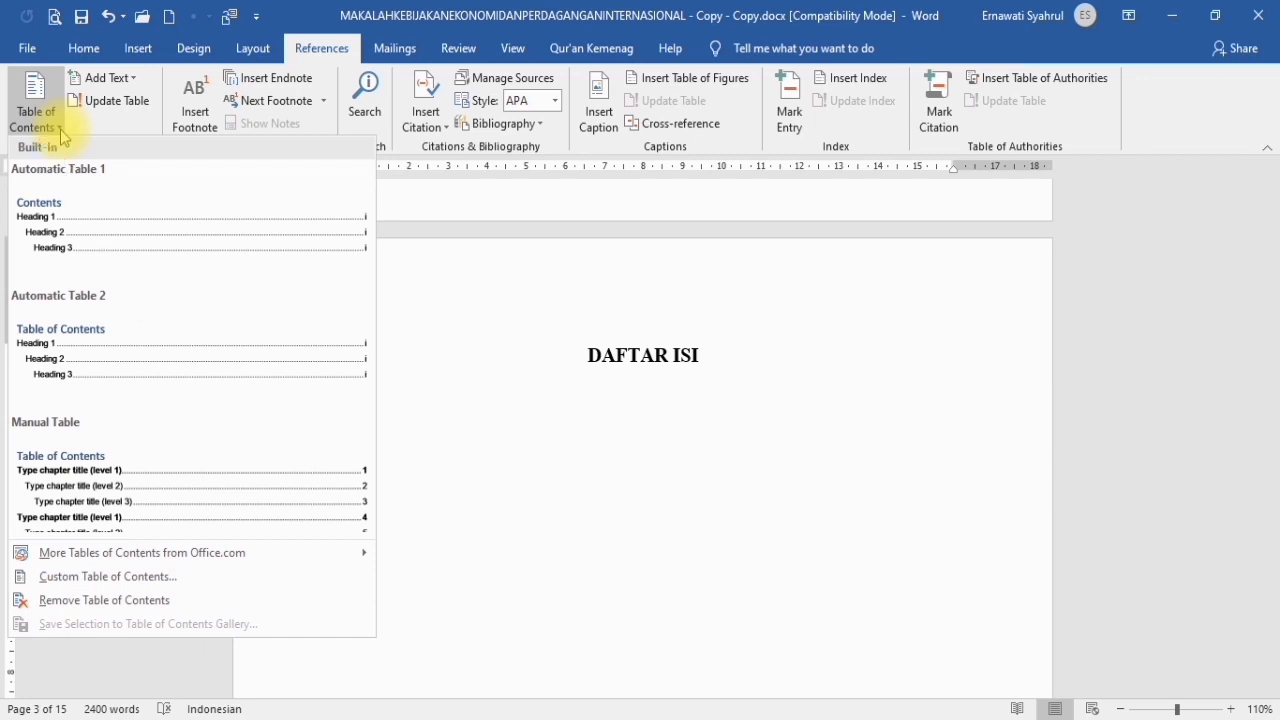
left_click(111, 248)
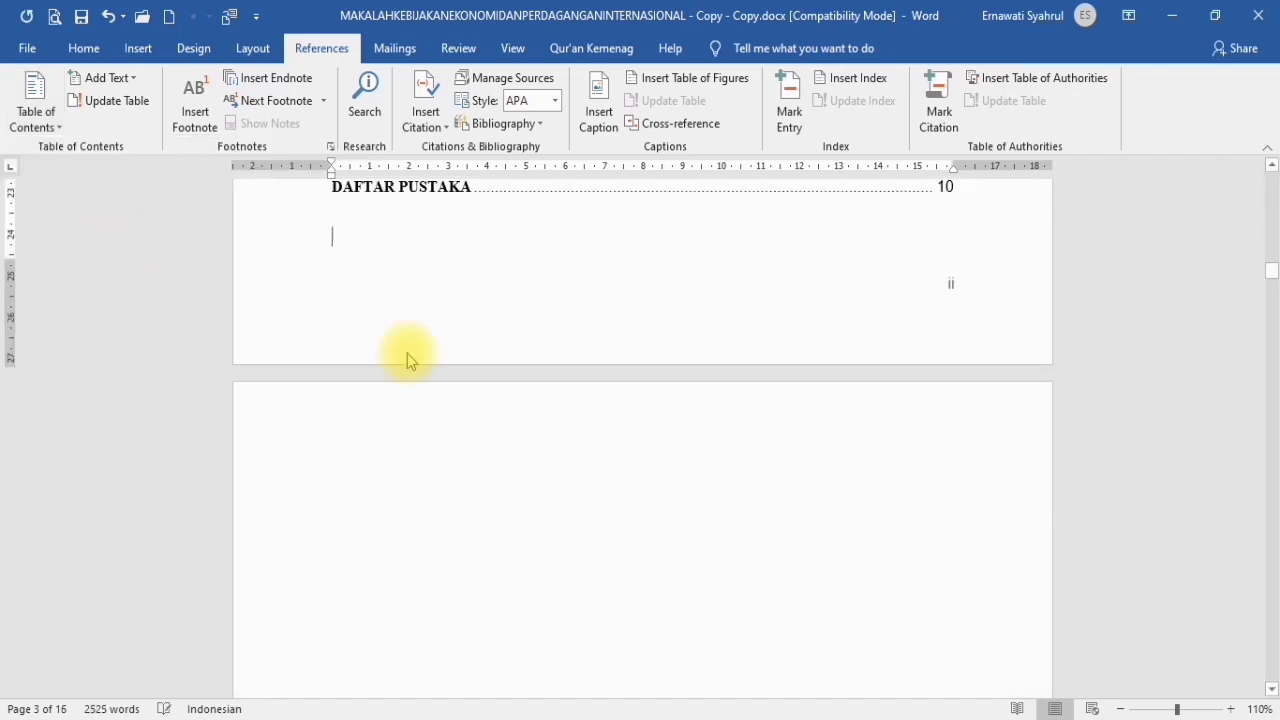
Delete the "Contents" title at the start of the inserted table of contents, including its line
scroll(680, 426, "up", 4)
scroll(670, 407, "up", 10)
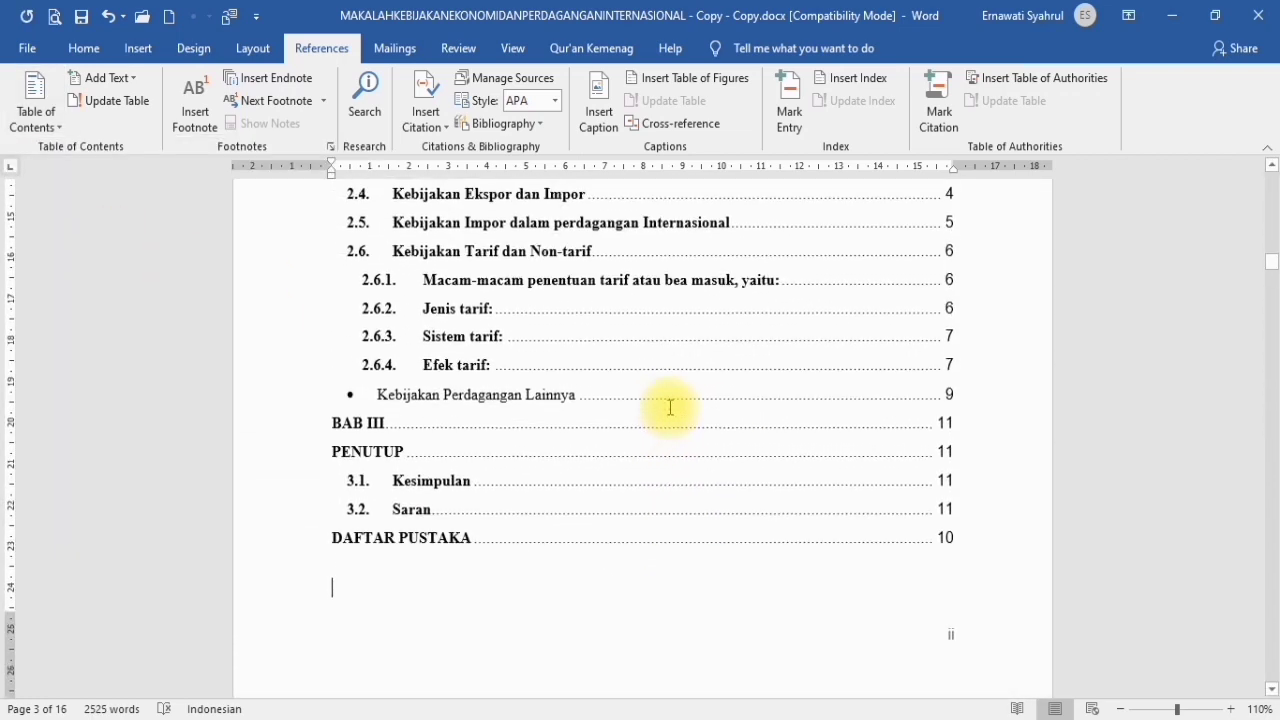
scroll(669, 407, "up", 7)
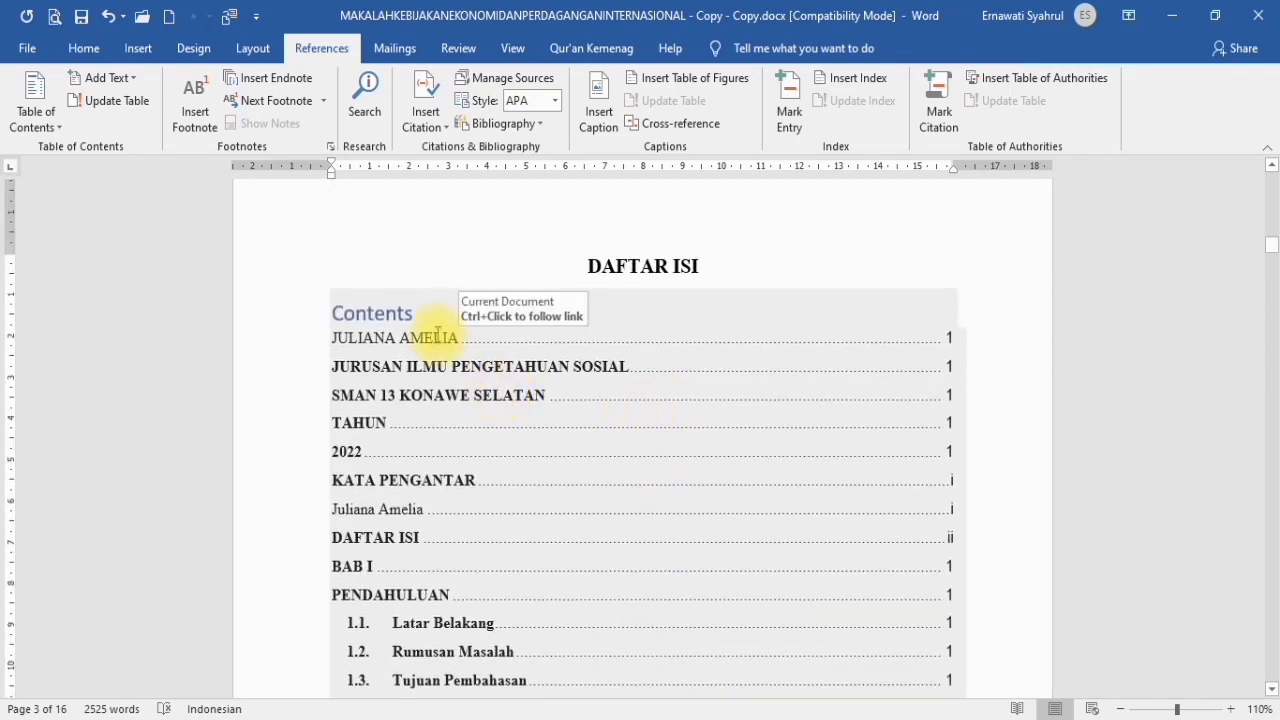
left_click(345, 320)
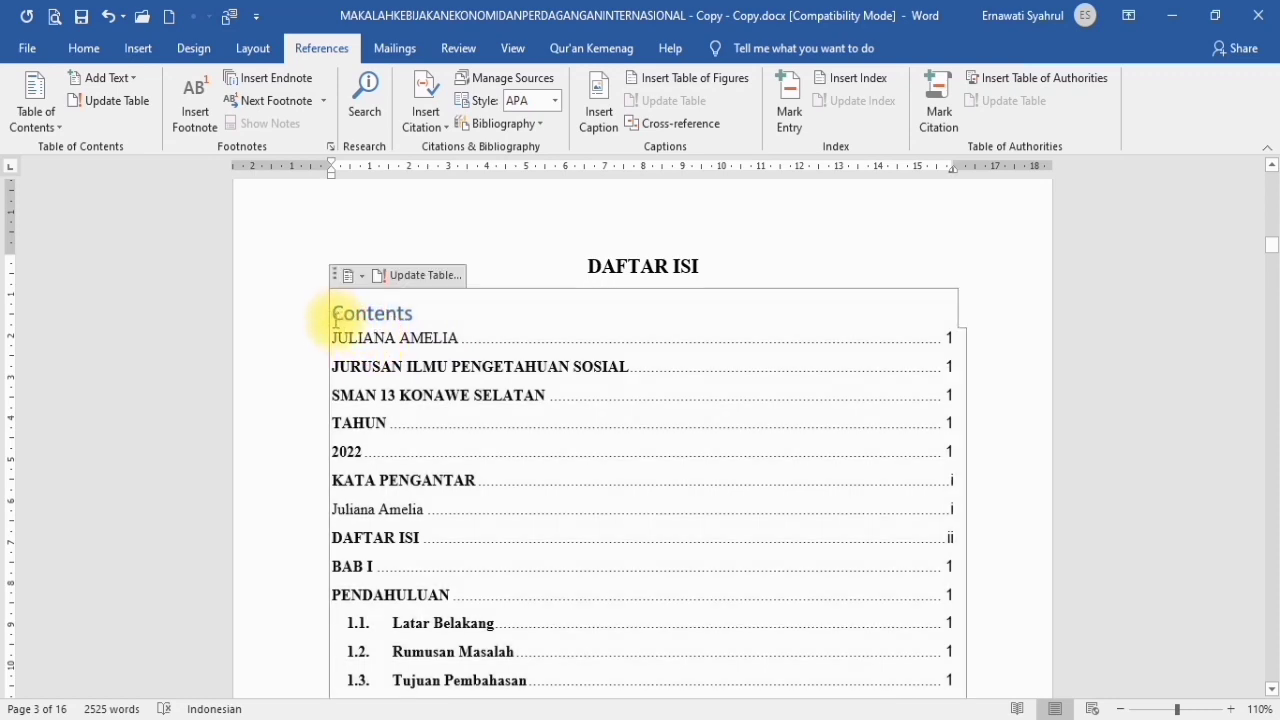
left_click_drag(335, 318, 434, 314)
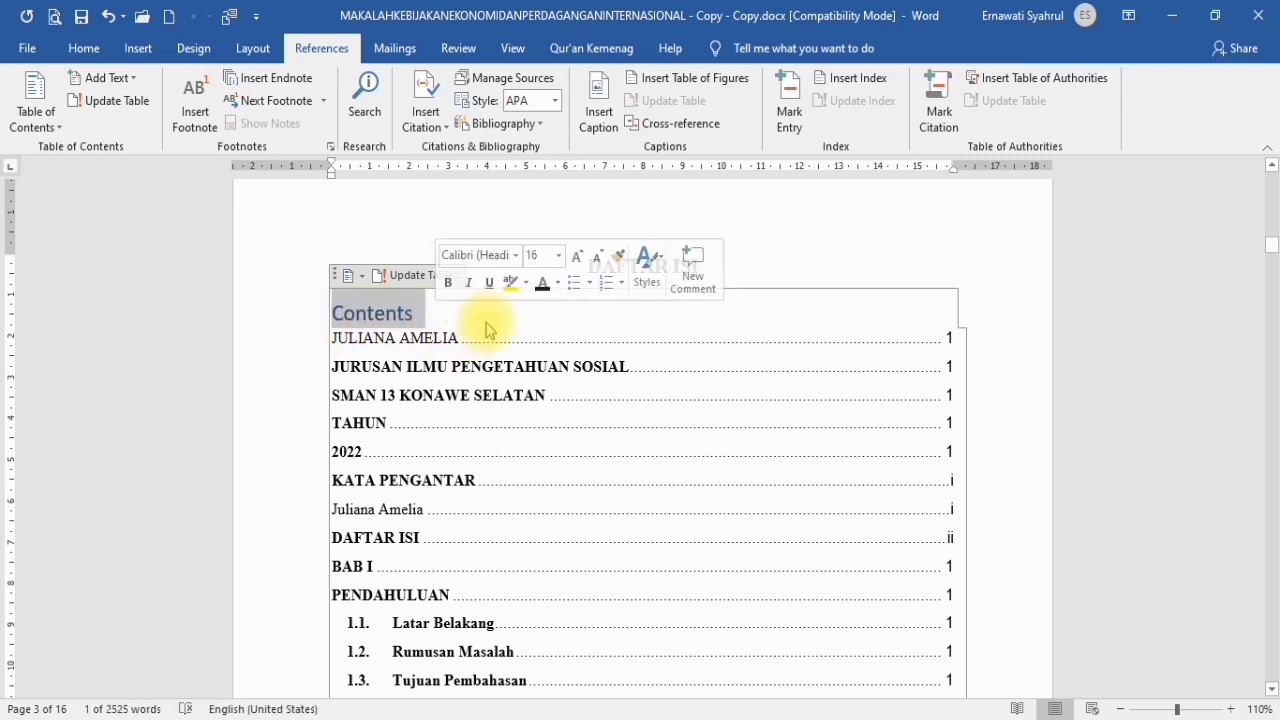
key("Delete")
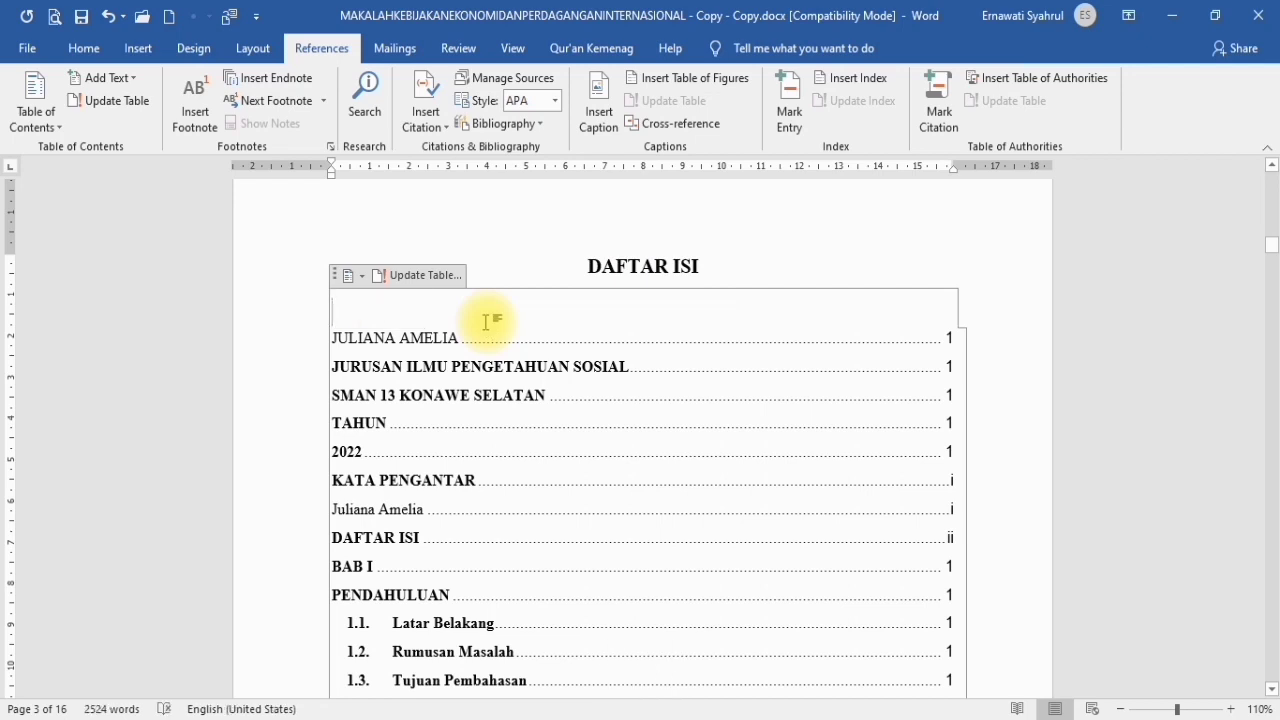
key("Delete")
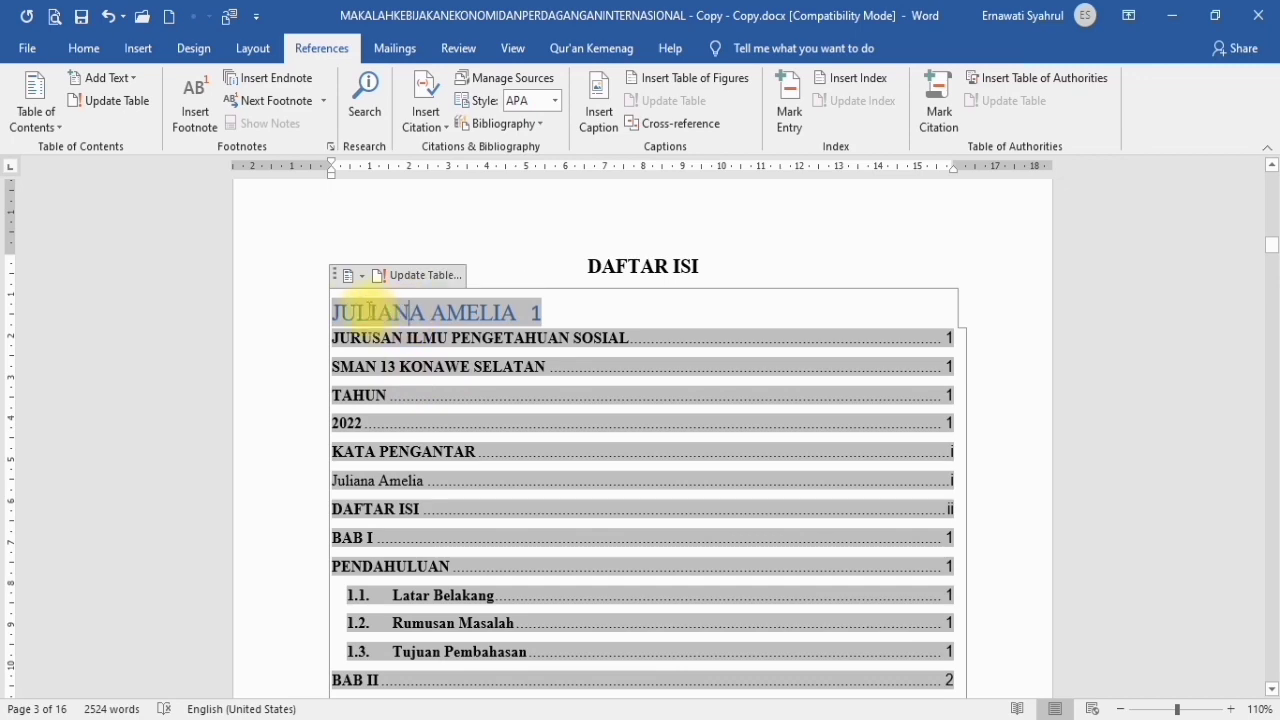
Delete the student's name entry from the first line of the table of contents
left_click_drag(335, 312, 541, 312)
key("Delete")
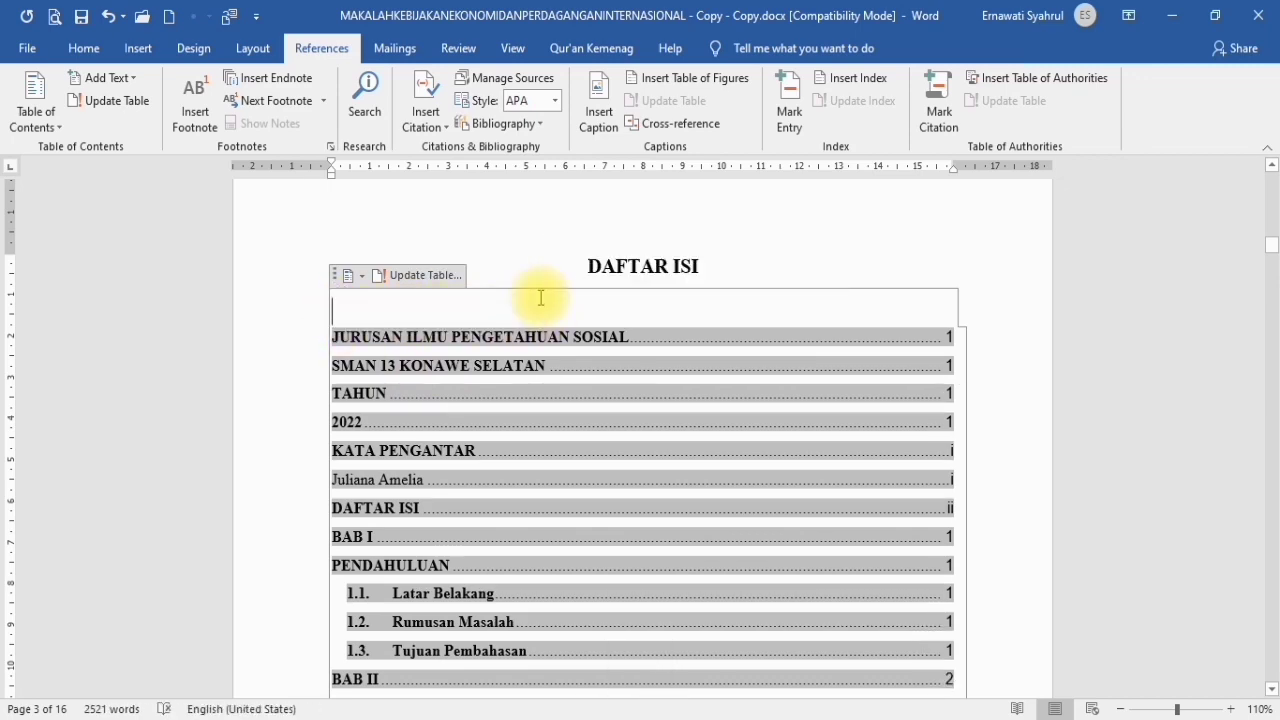
key("Delete")
Delete the JURUSAN ILMU PENGETAHUAN SOSIAL, SMAN 13 KONAWE SELATAN, TAHUN and 2022 entries and the student's name entry after KATA PENGANTAR from the table
scroll(546, 294, "up", 10)
left_click(362, 447)
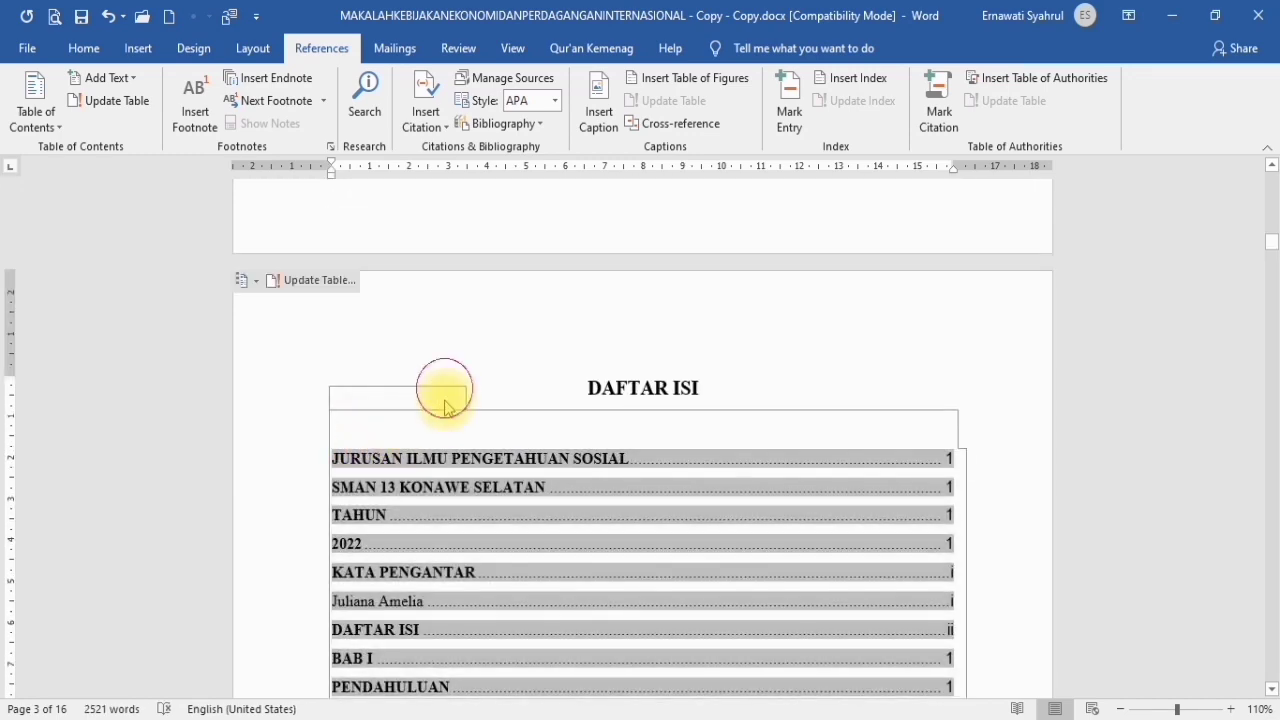
left_click_drag(567, 475, 906, 466)
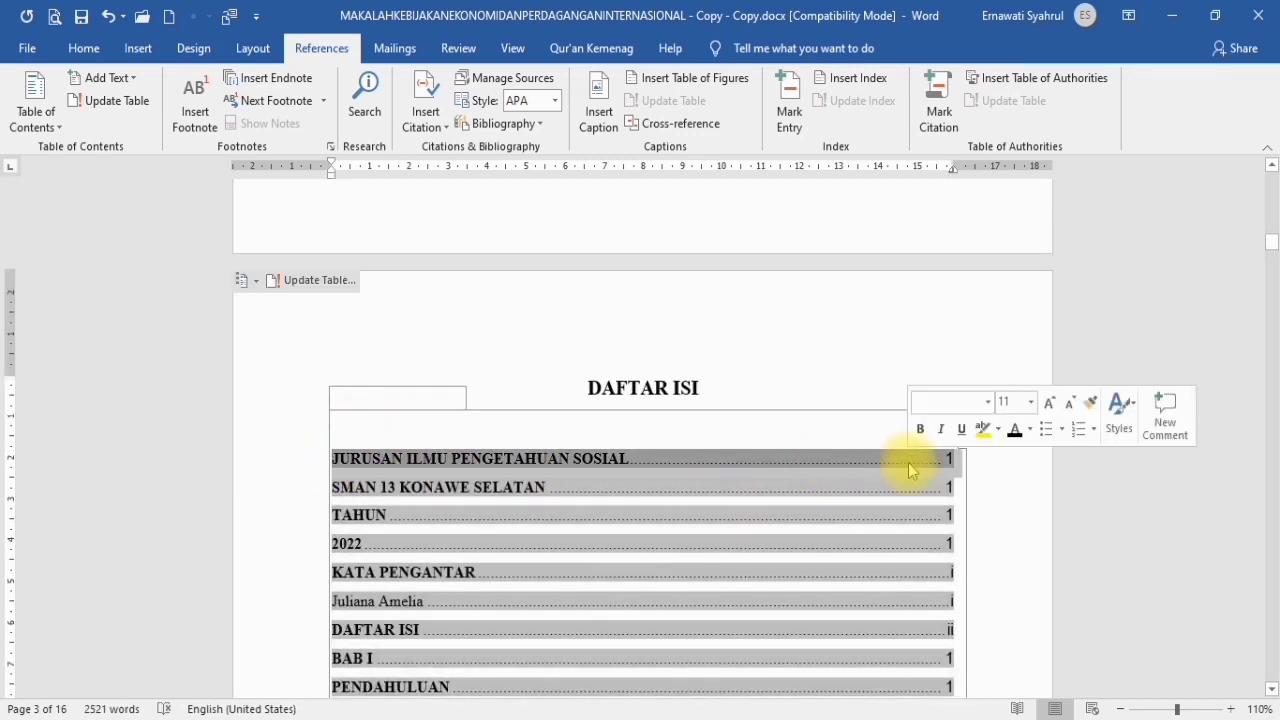
key("Delete")
left_click_drag(319, 467, 523, 471)
key("Delete")
left_click_drag(337, 457, 623, 491)
key("Delete")
left_click_drag(334, 488, 614, 492)
key("Delete")
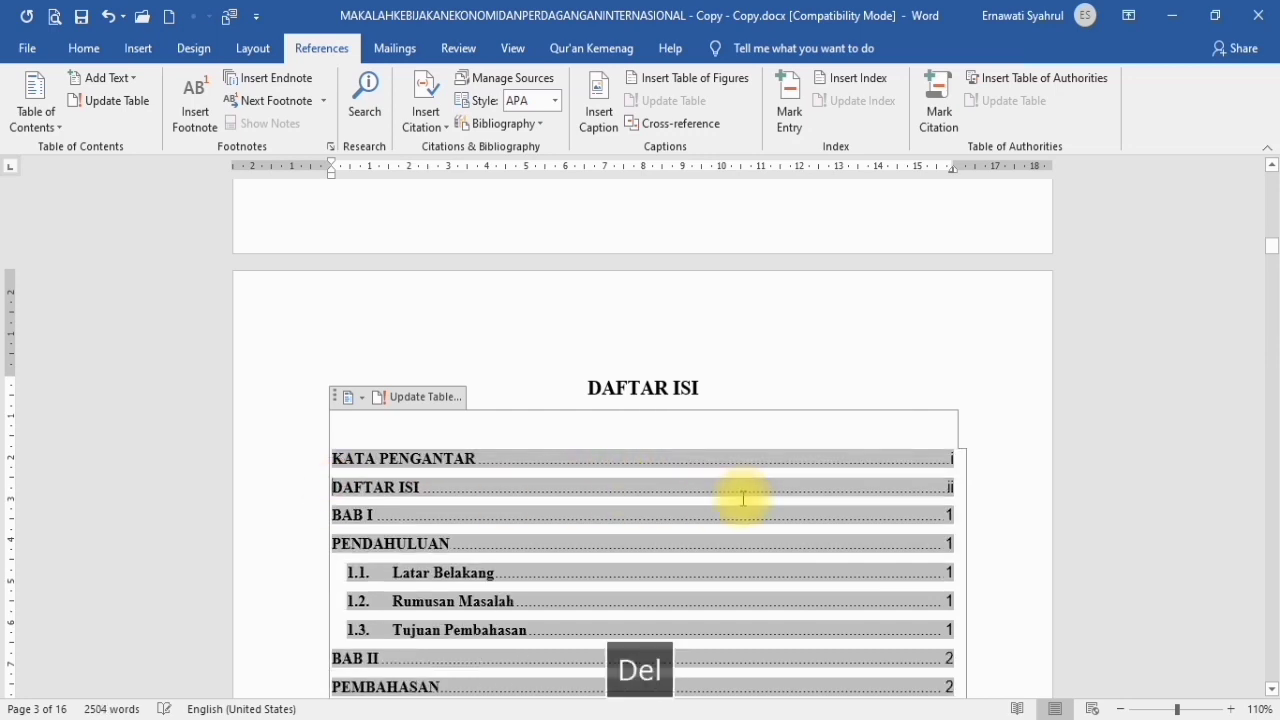
Review the table of contents from KATA PENGANTAR to DAFTAR PUSTAKA and compare its BAB I and PENDAHULUAN entries with the chapter title
scroll(502, 603, "down", 3)
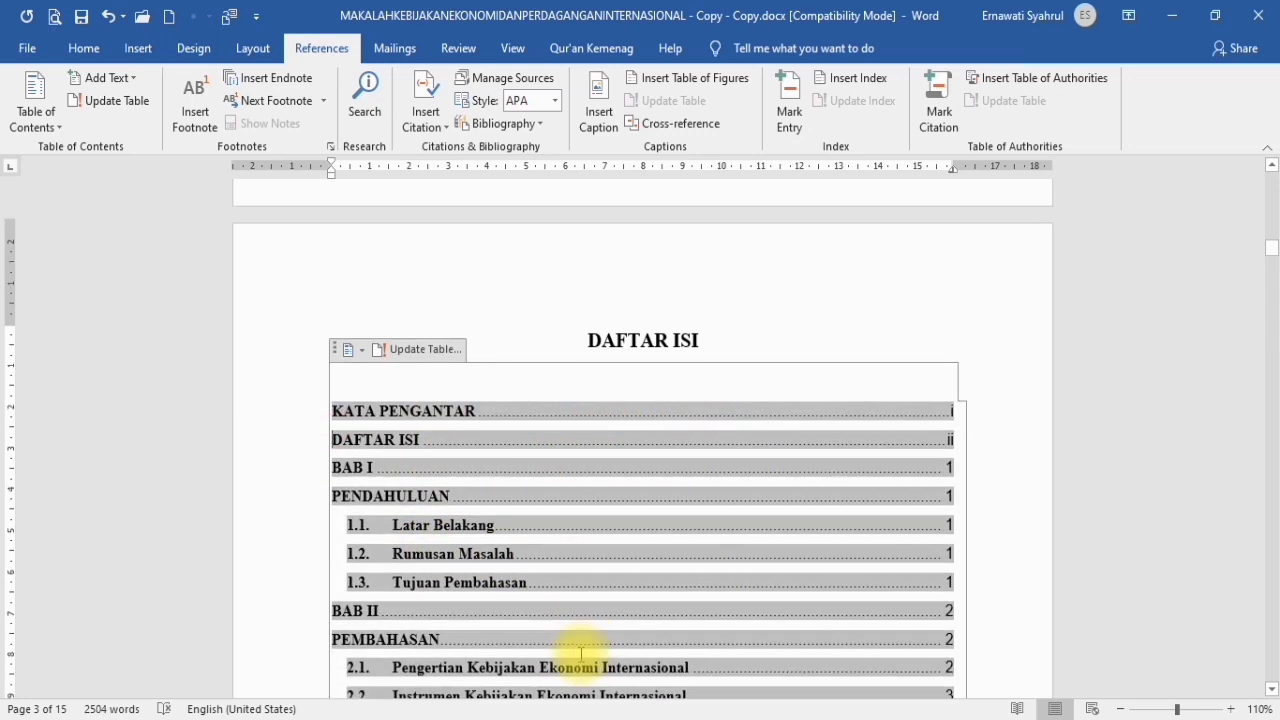
scroll(611, 518, "down", 4)
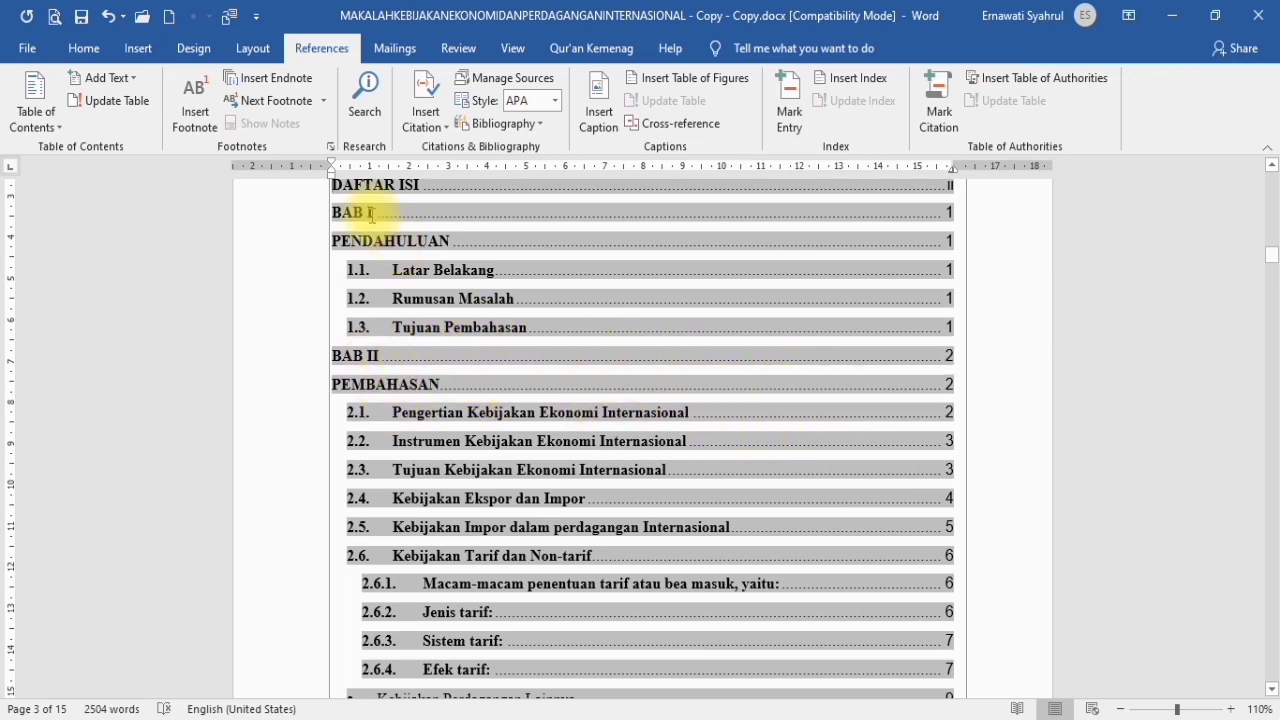
scroll(443, 420, "down", 4)
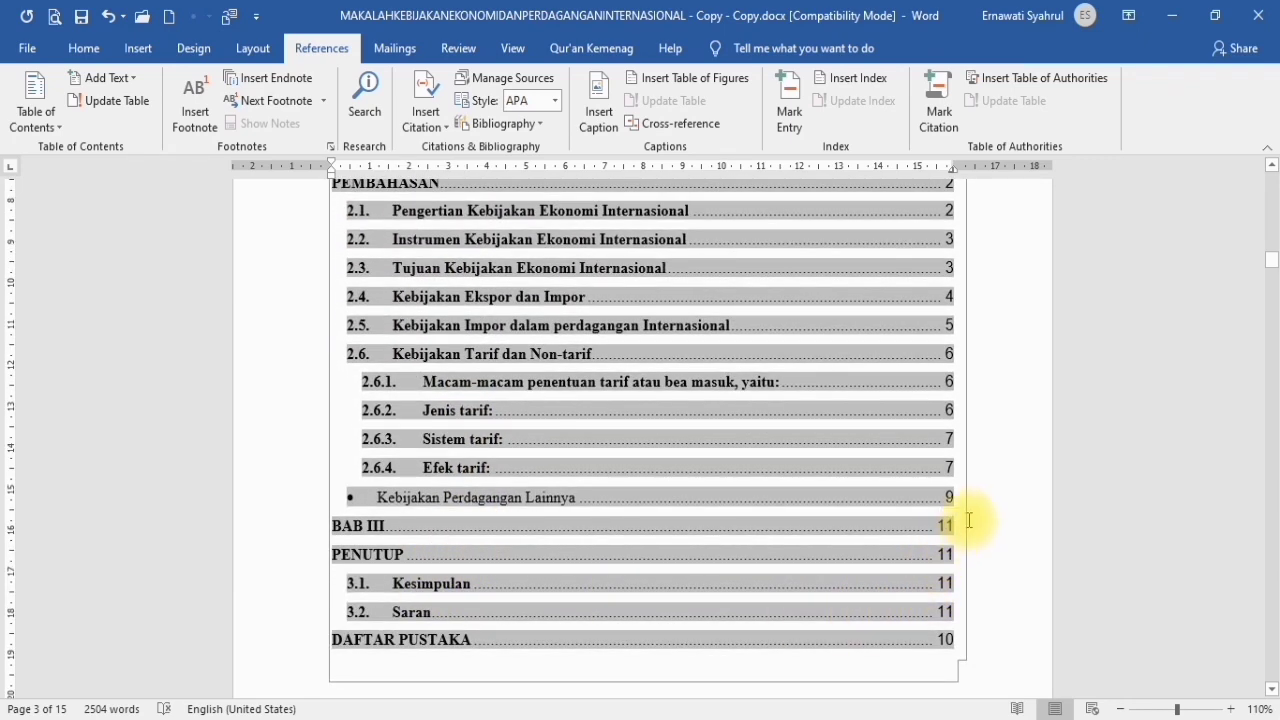
scroll(357, 380, "up", 6)
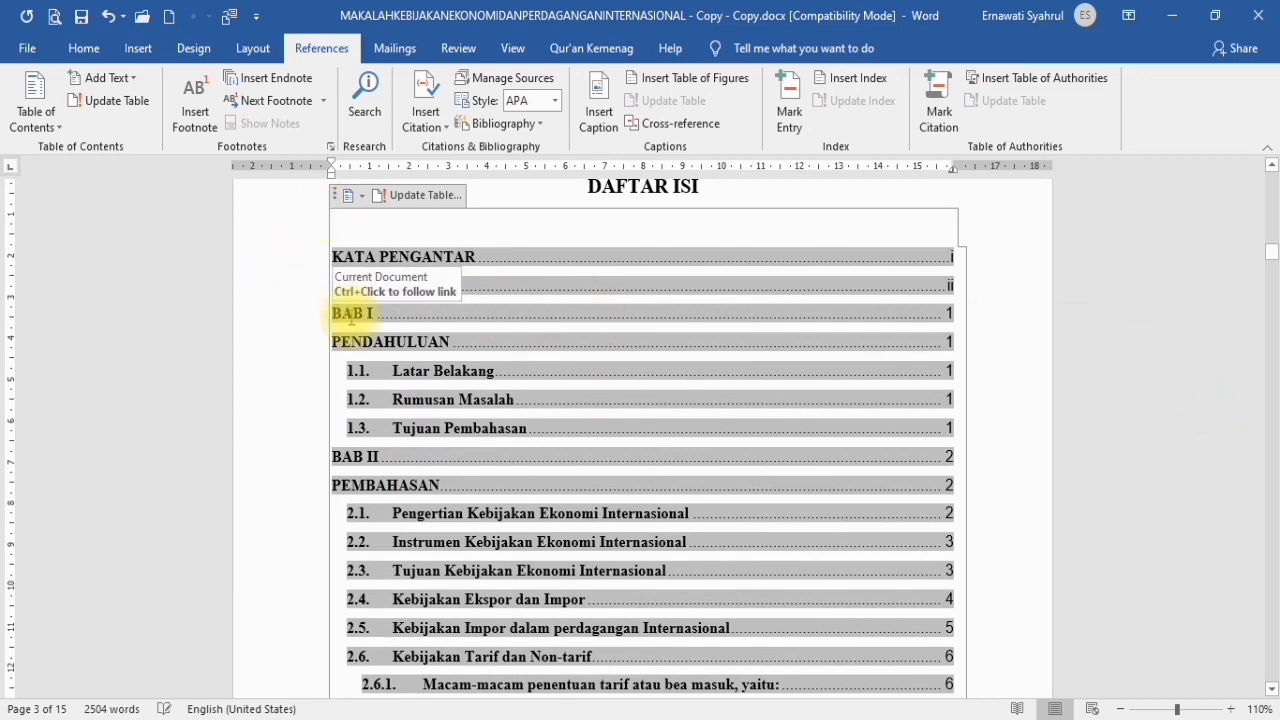
scroll(1179, 502, "up", 4)
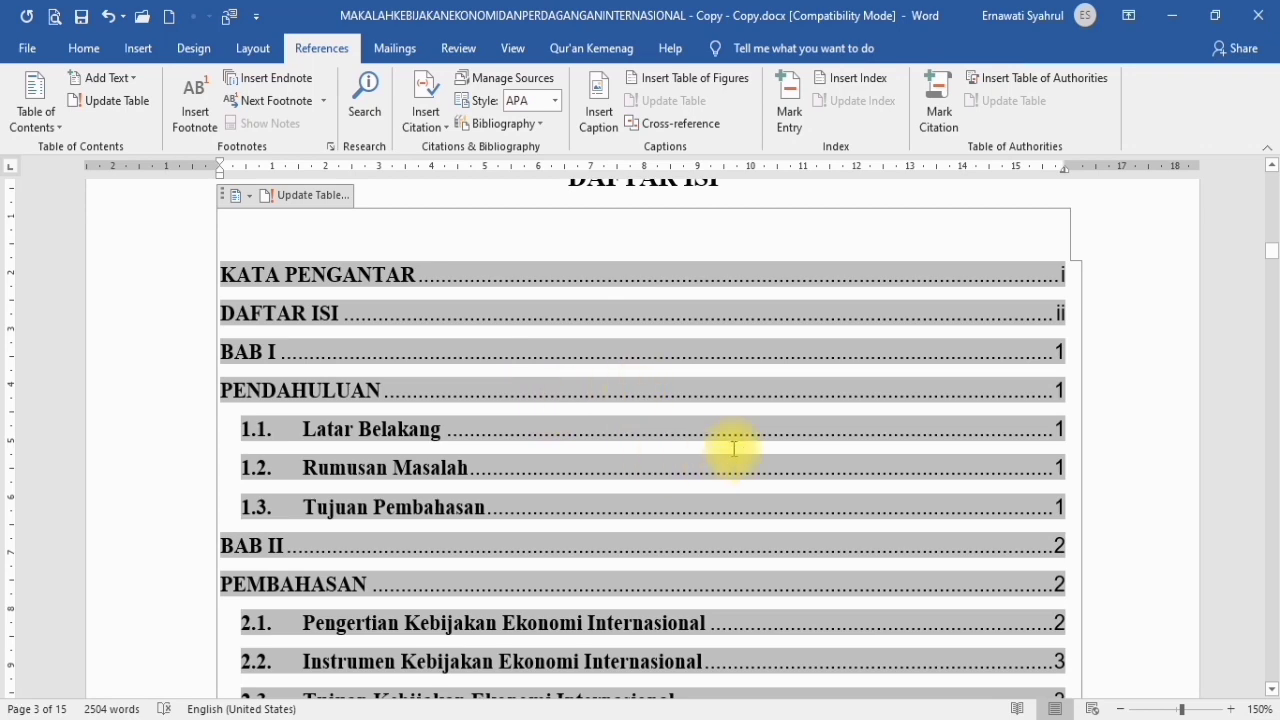
scroll(731, 451, "down", 10)
scroll(725, 462, "up", 3)
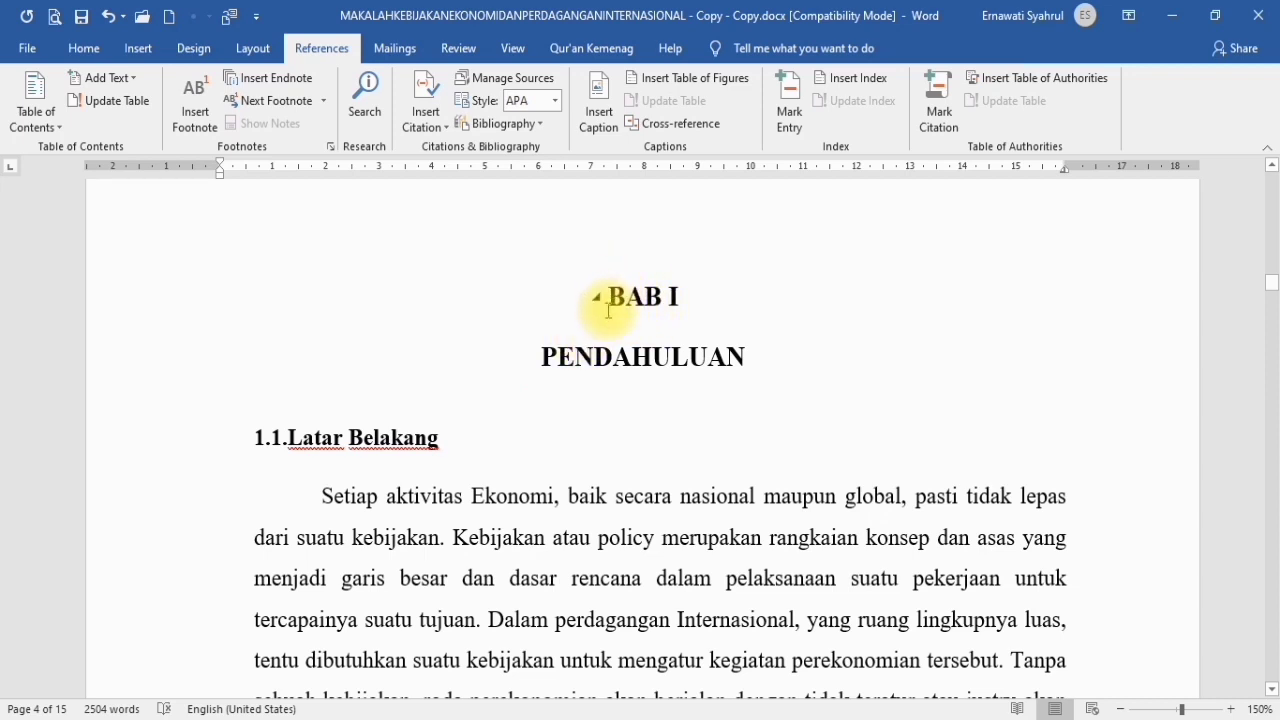
scroll(606, 320, "up", 10)
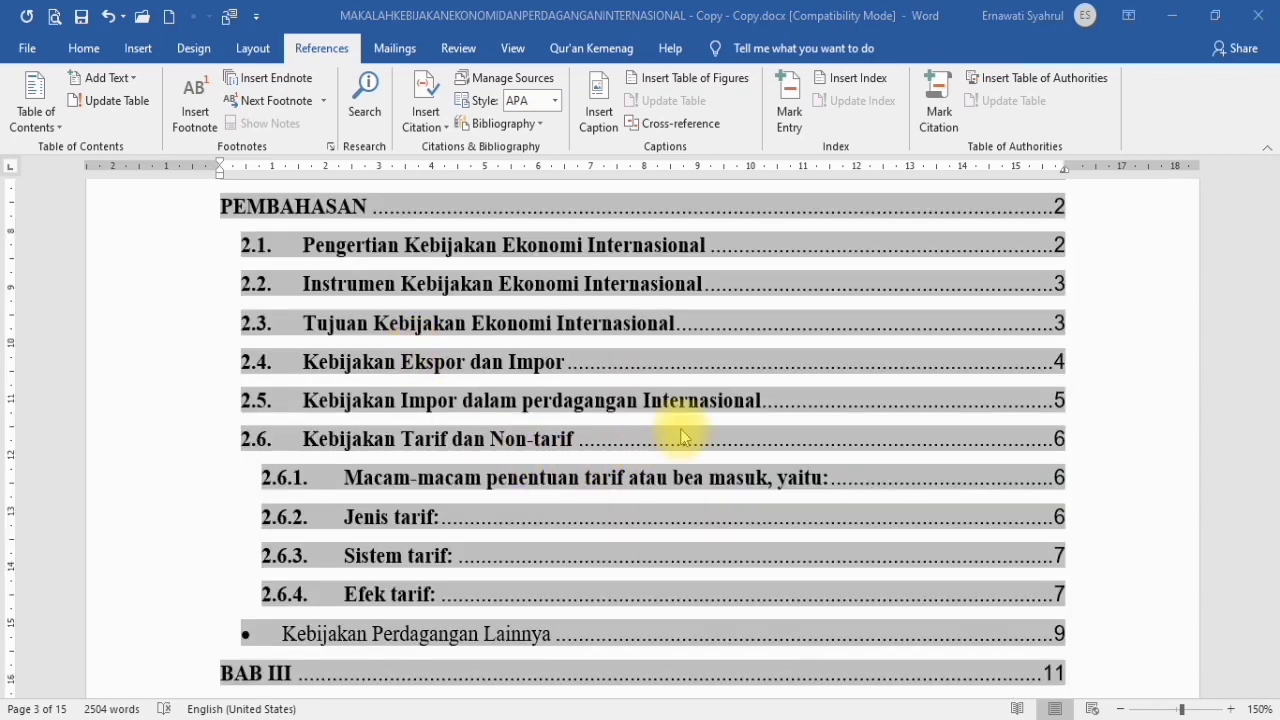
scroll(683, 437, "down", 10)
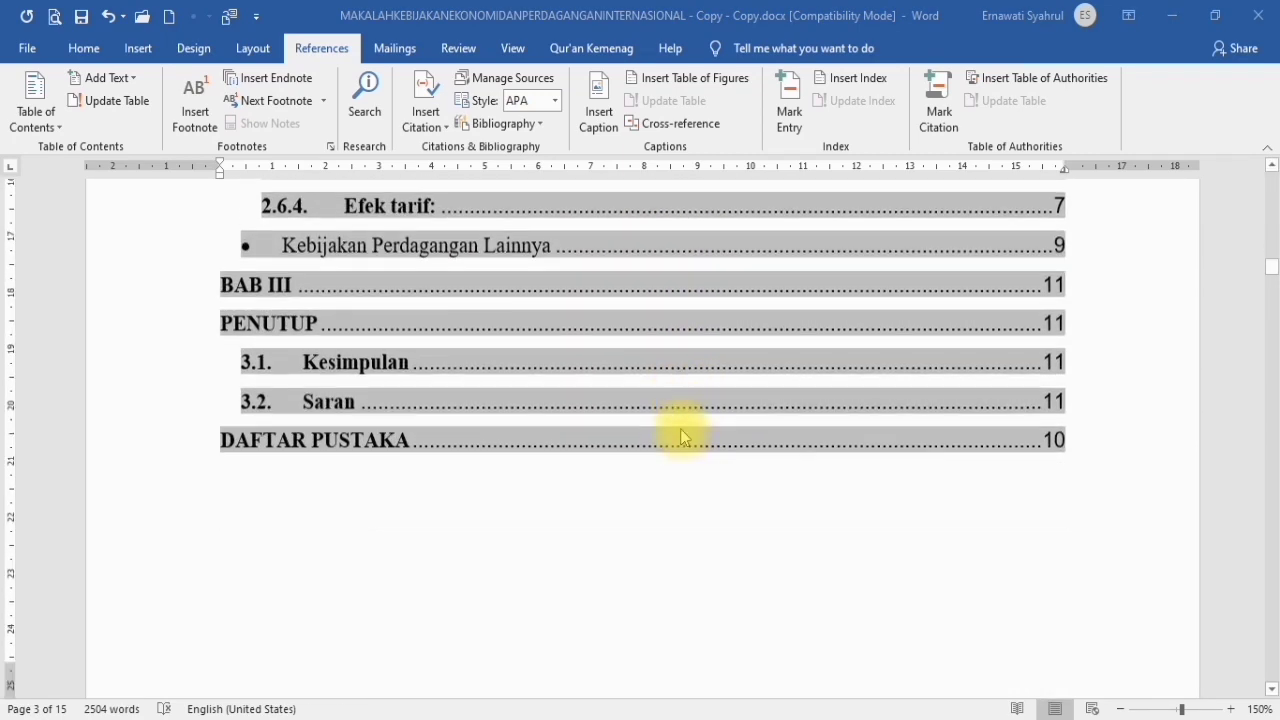
Merge PENDAHULUAN into the BAB I heading as one centred paragraph, separating the two with a manual line break
scroll(683, 437, "down", 4)
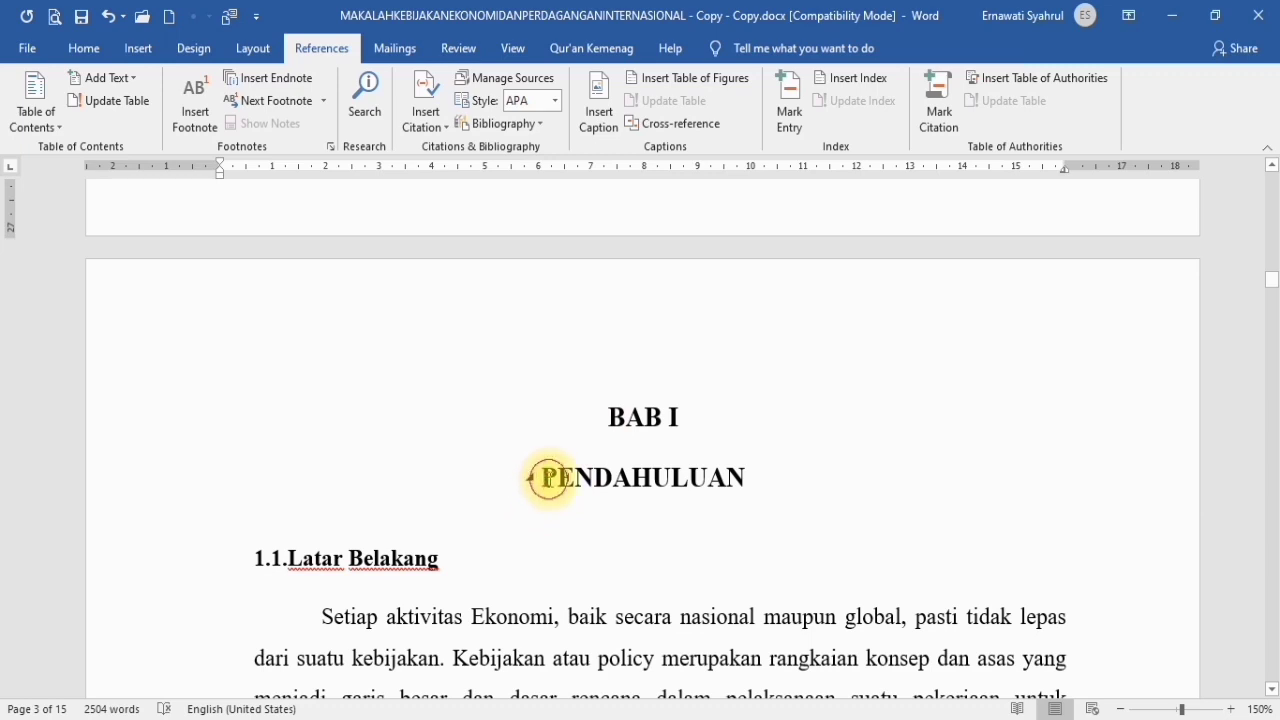
left_click(549, 478)
key("ctrl+l")
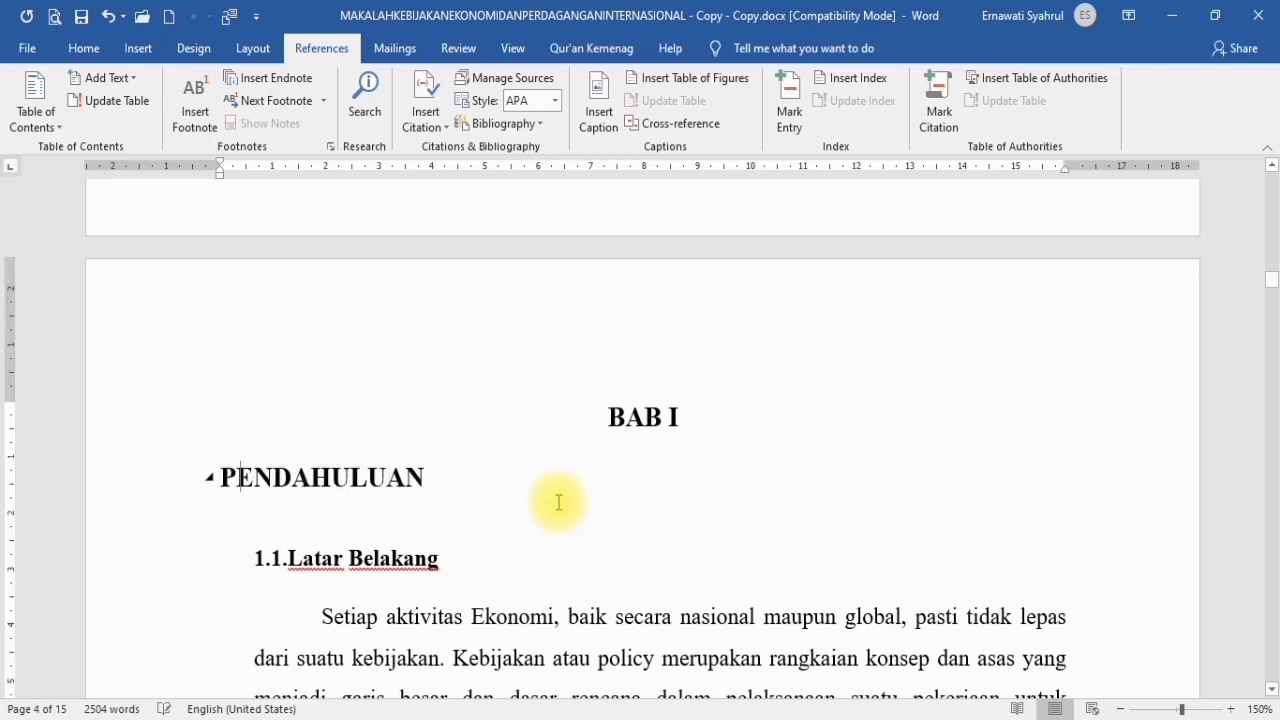
key("BackSpace")
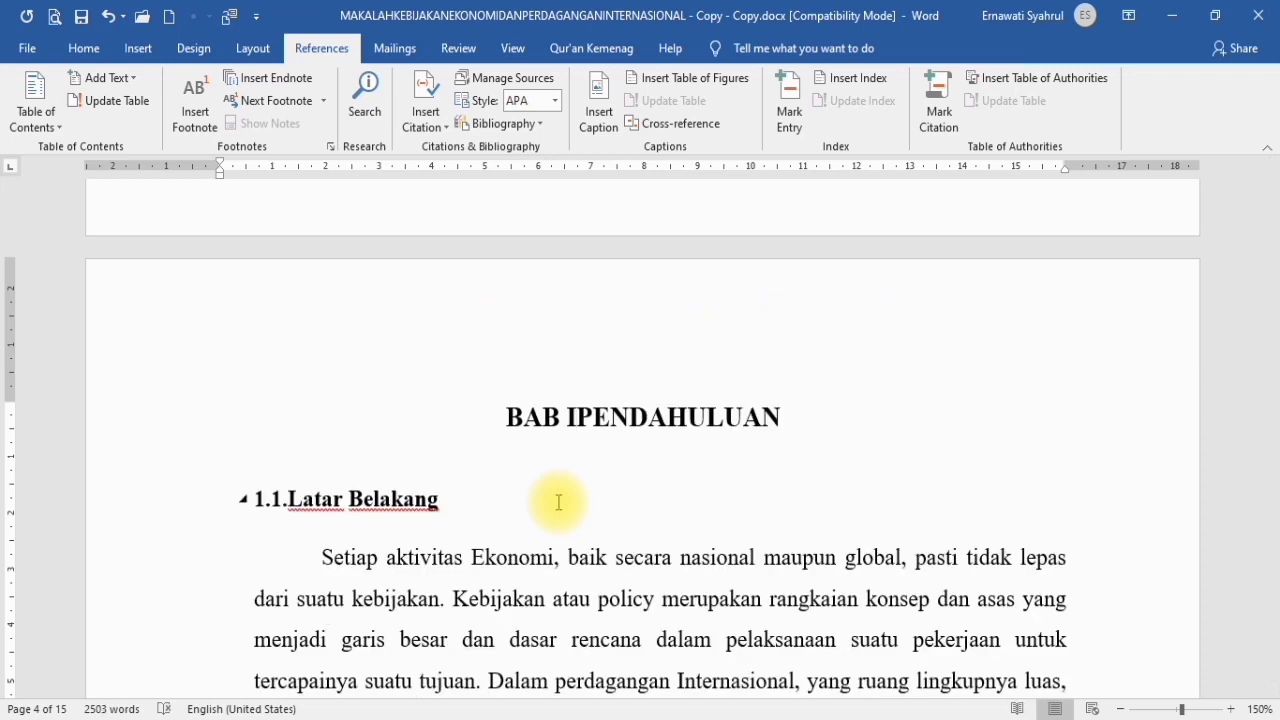
key("shift+Return")
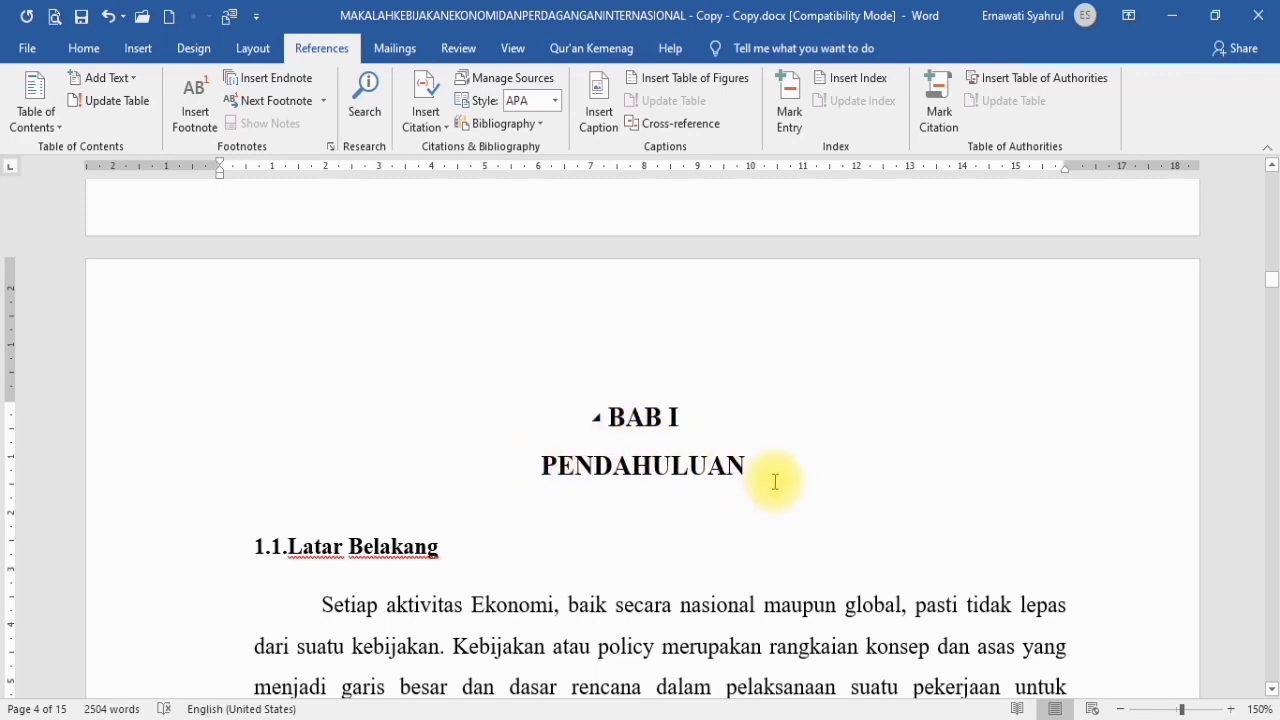
Update the entire table of contents to pick up the merged BAB I PENDAHULUAN heading, and check its entry
scroll(767, 485, "up", 10)
scroll(767, 487, "up", 12)
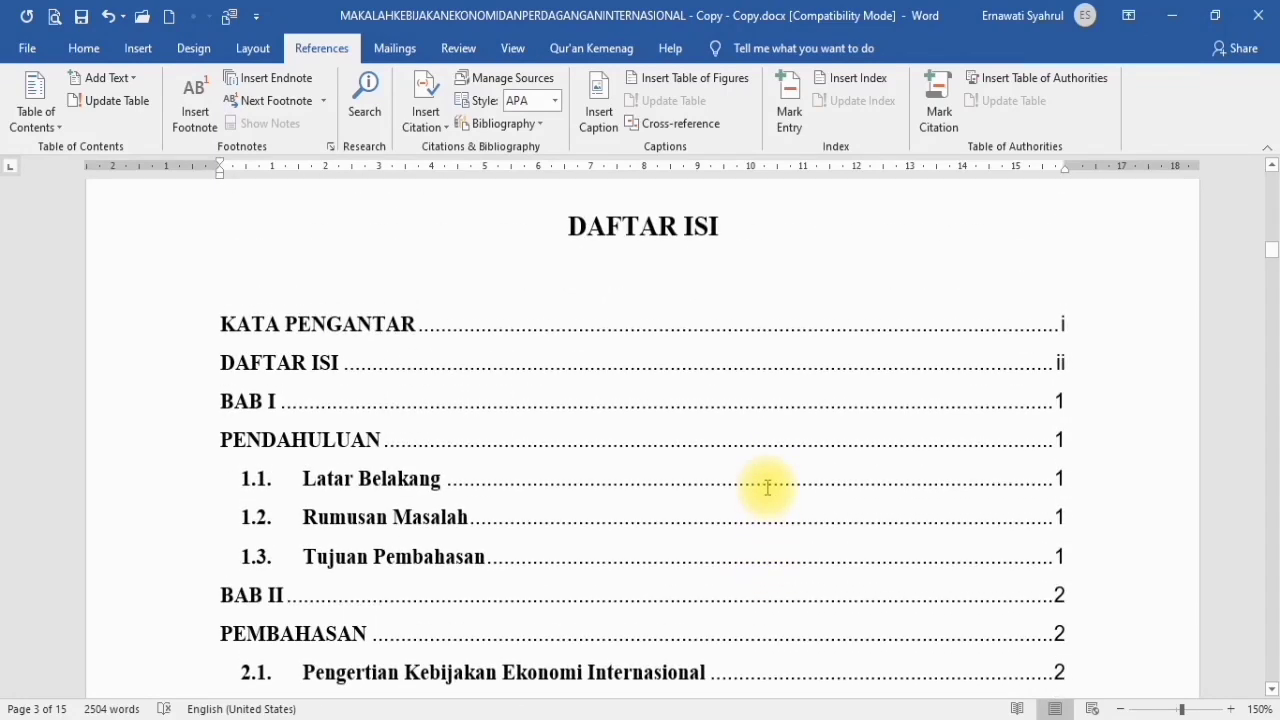
scroll(767, 487, "down", 2)
left_click(466, 323)
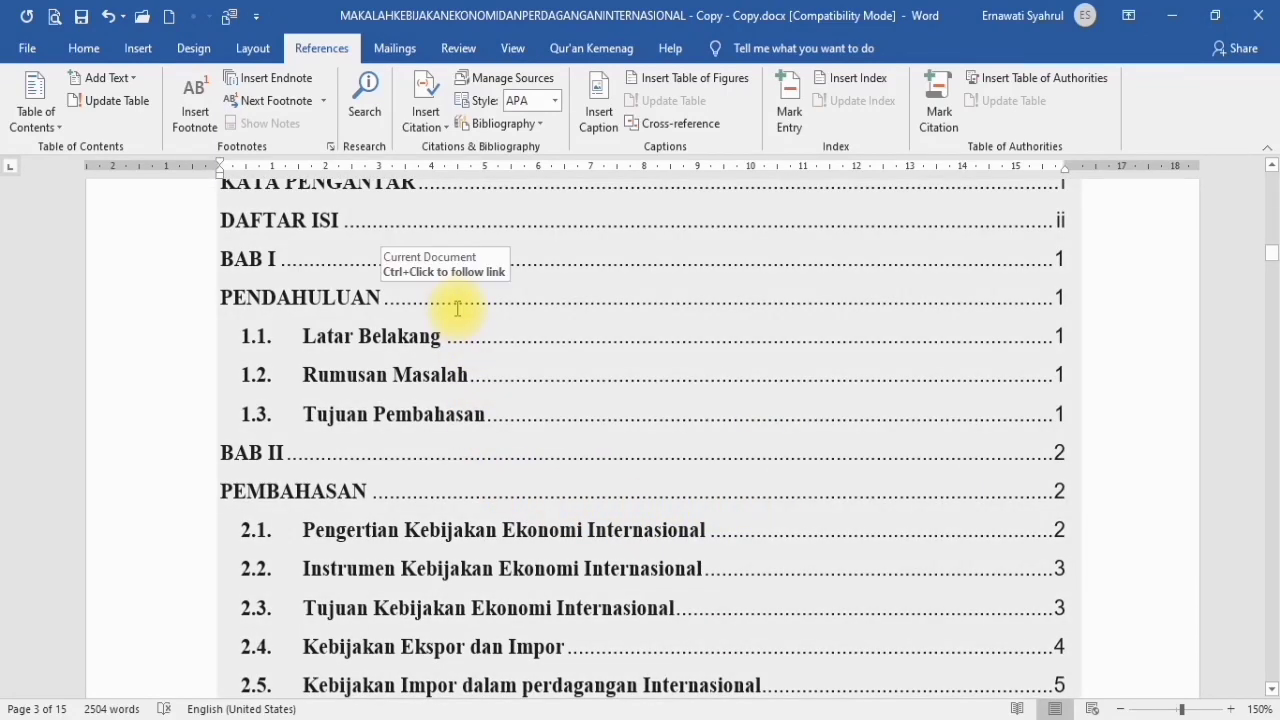
left_click(313, 470)
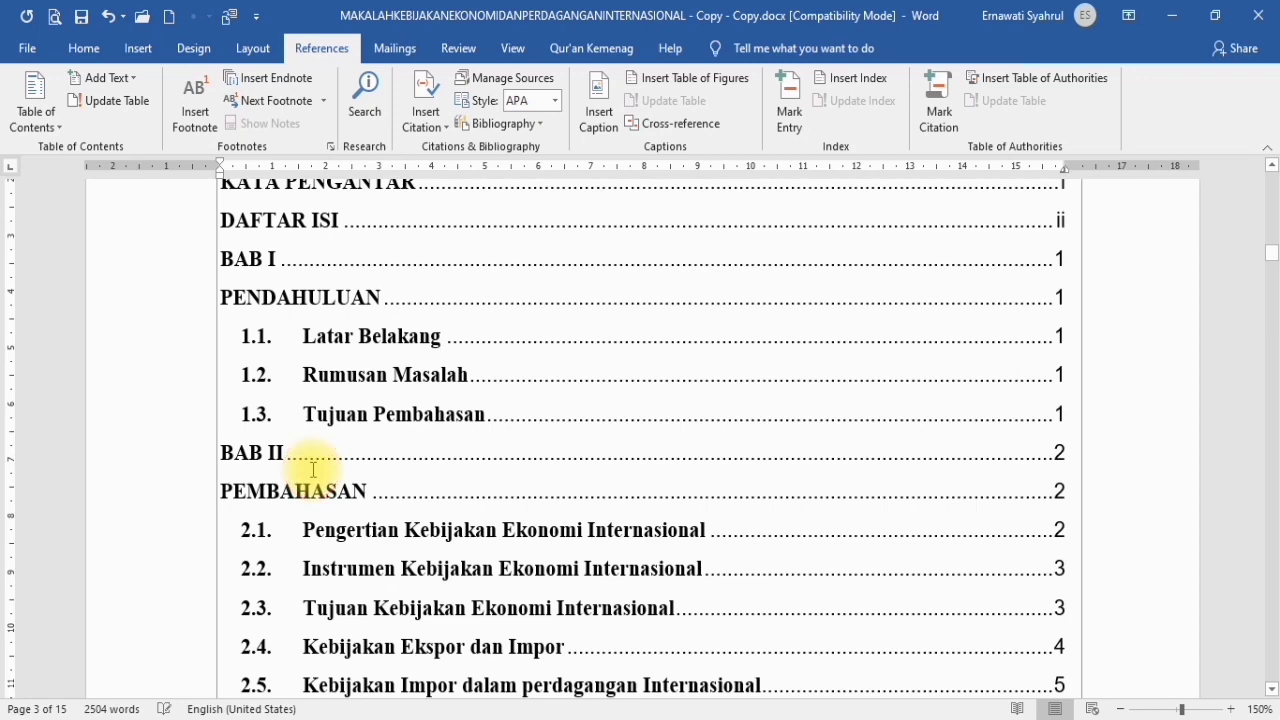
scroll(313, 470, "up", 3)
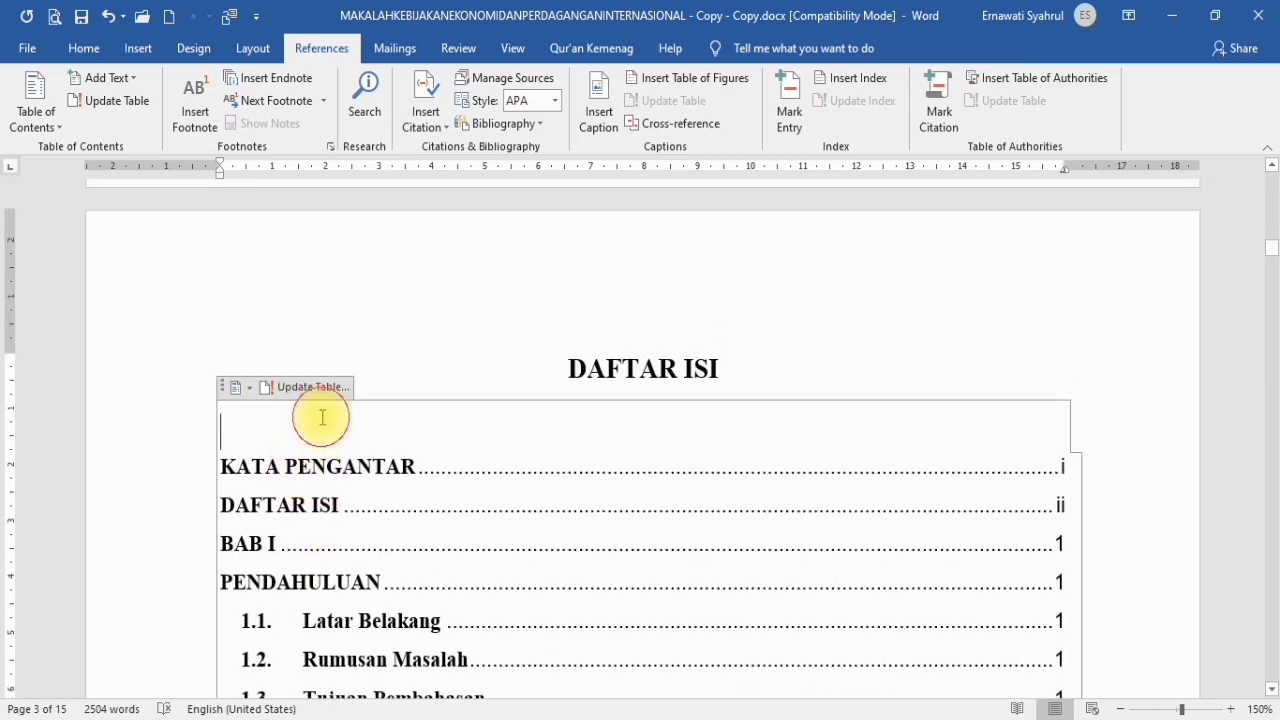
left_click(322, 418)
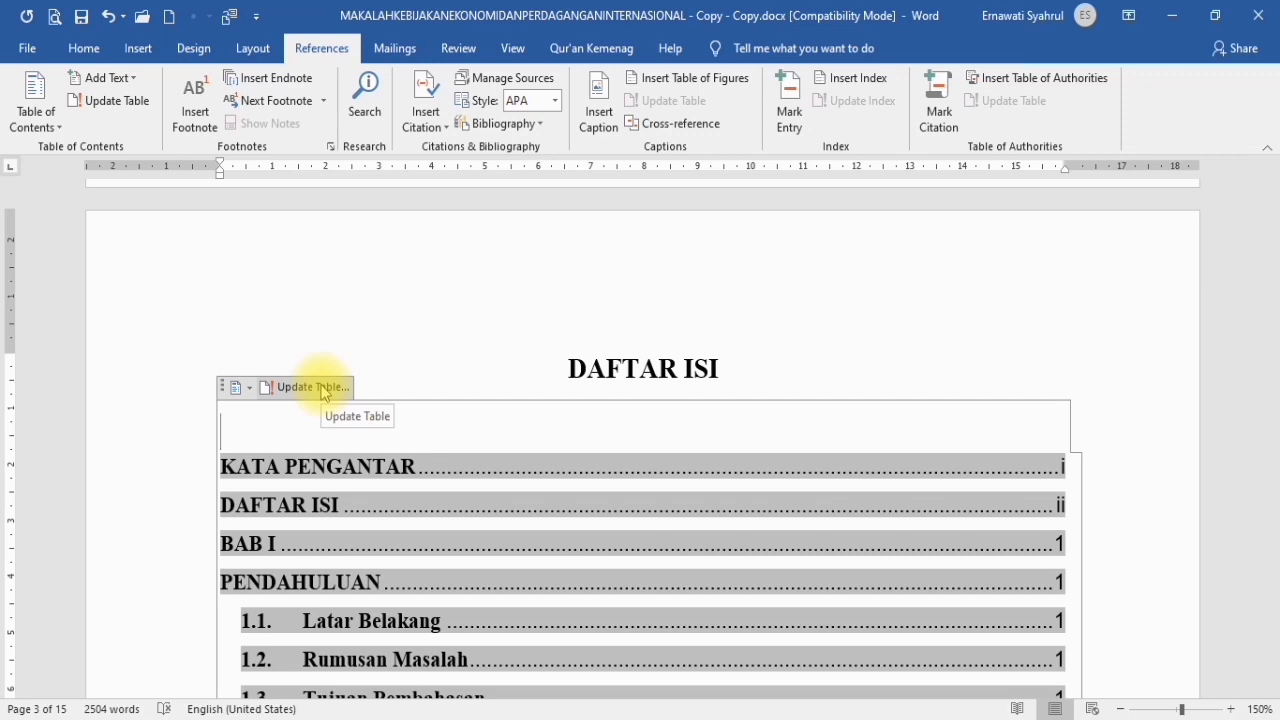
left_click(320, 386)
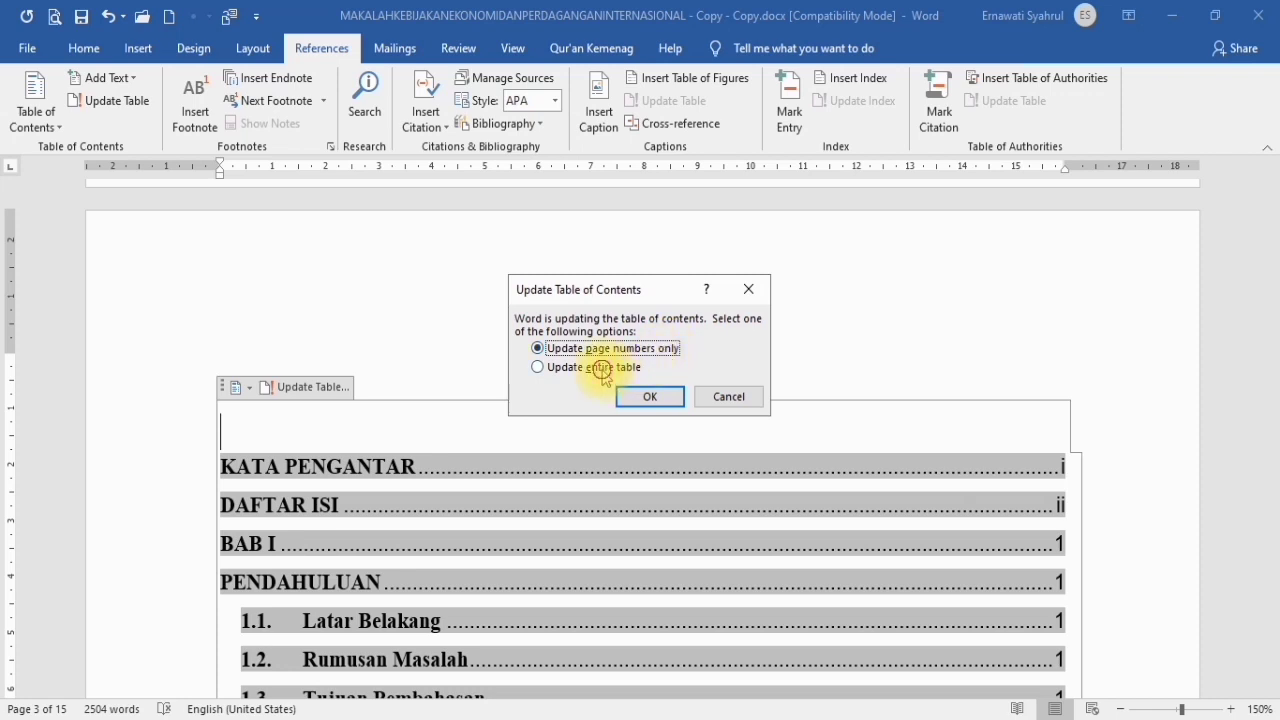
left_click(652, 398)
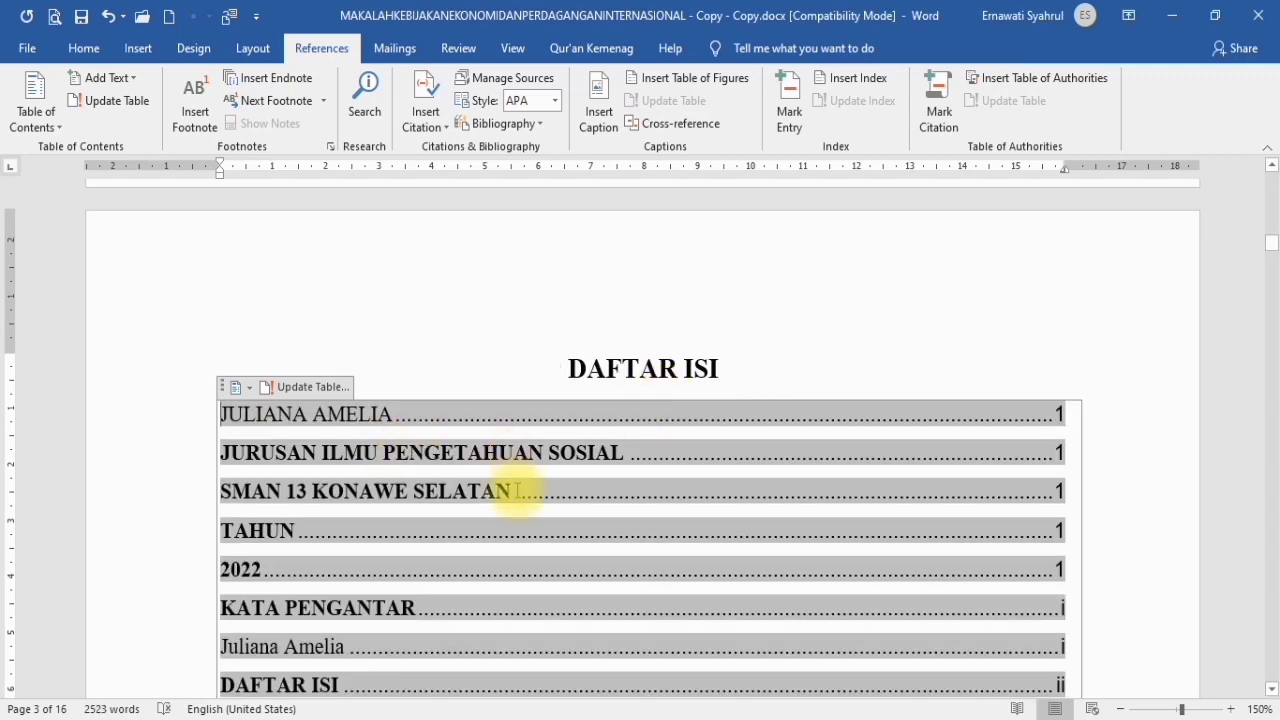
scroll(517, 489, "down", 5)
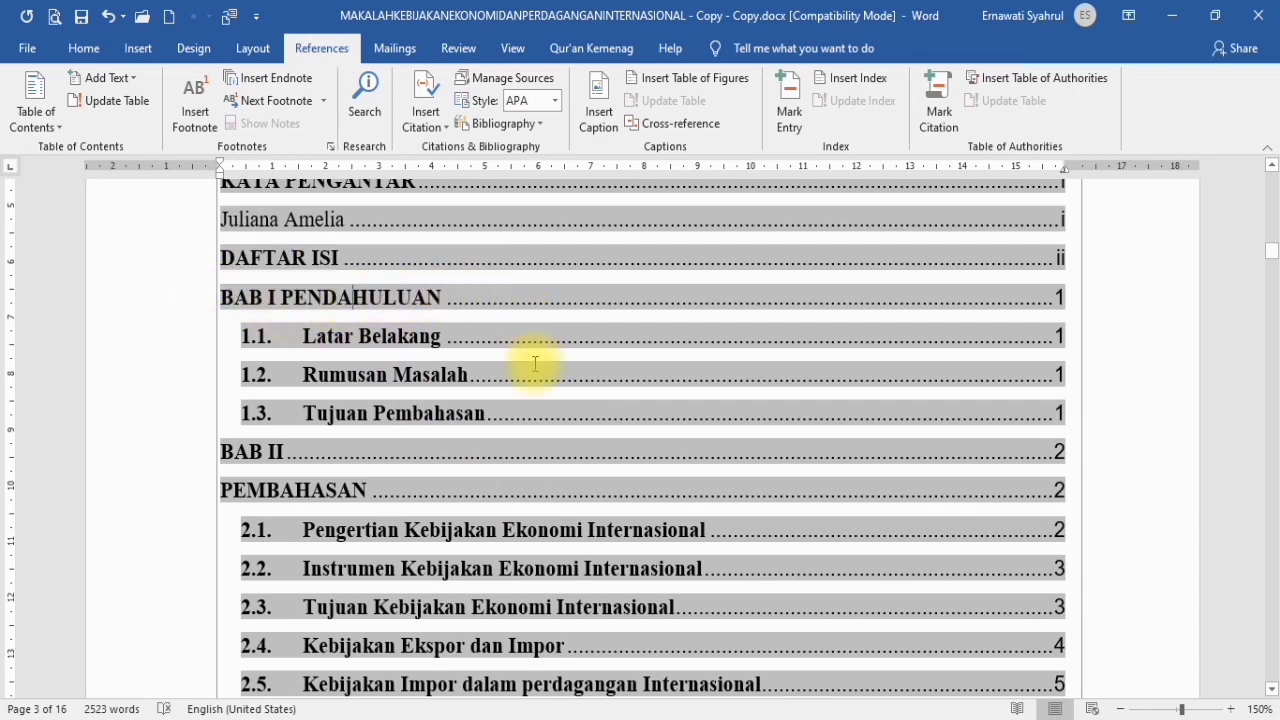
scroll(460, 390, "up", 1)
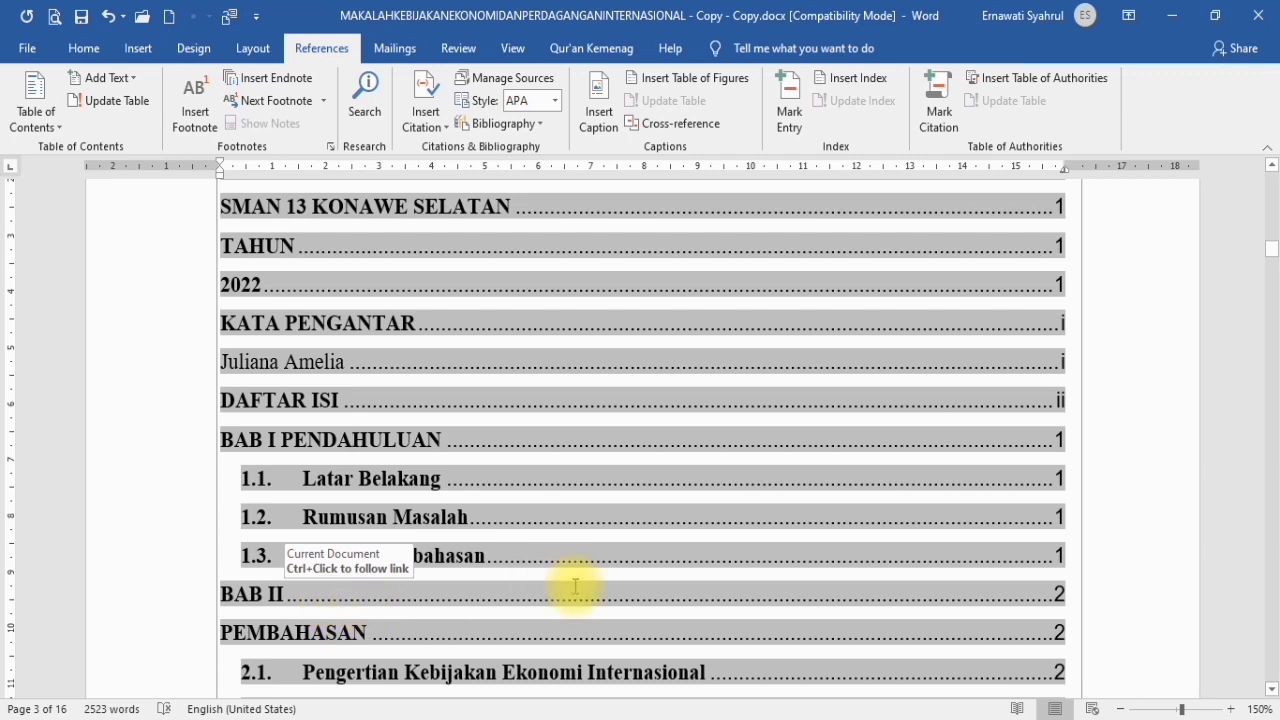
Merge PEMBAHASAN into the BAB II heading as one centred paragraph, separating the two with a manual line break
scroll(814, 508, "down", 10)
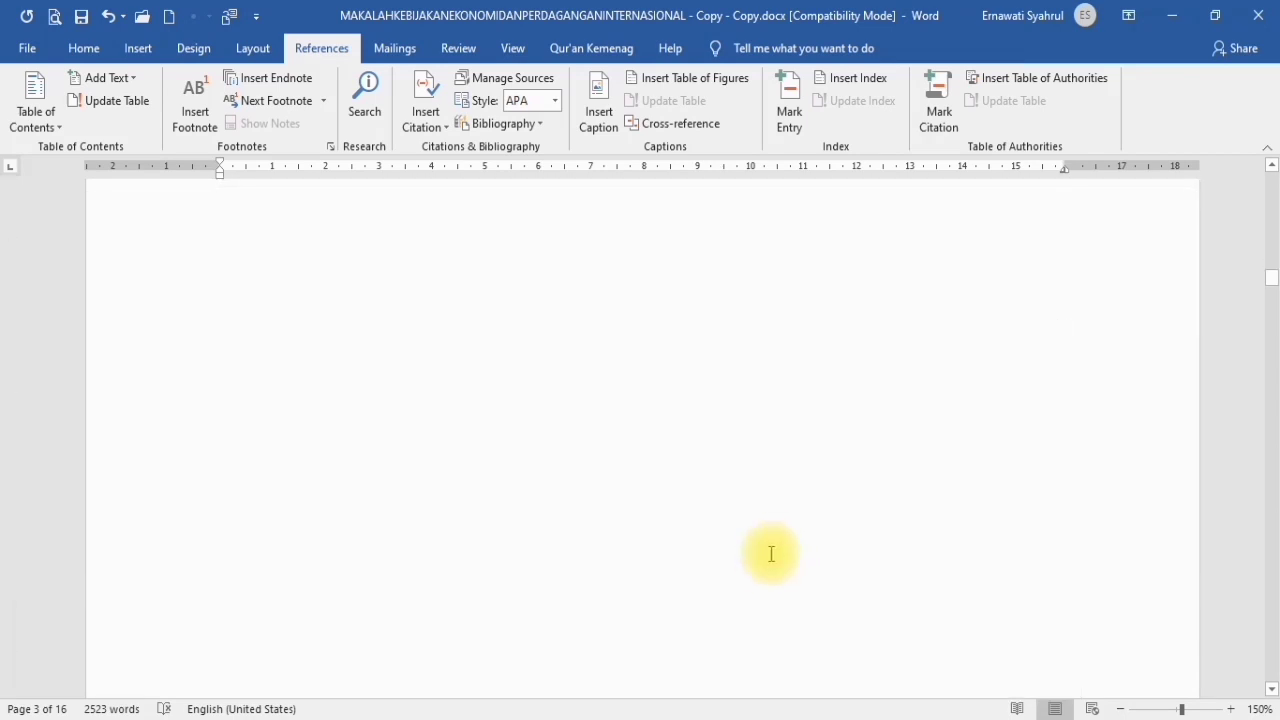
scroll(764, 564, "down", 15)
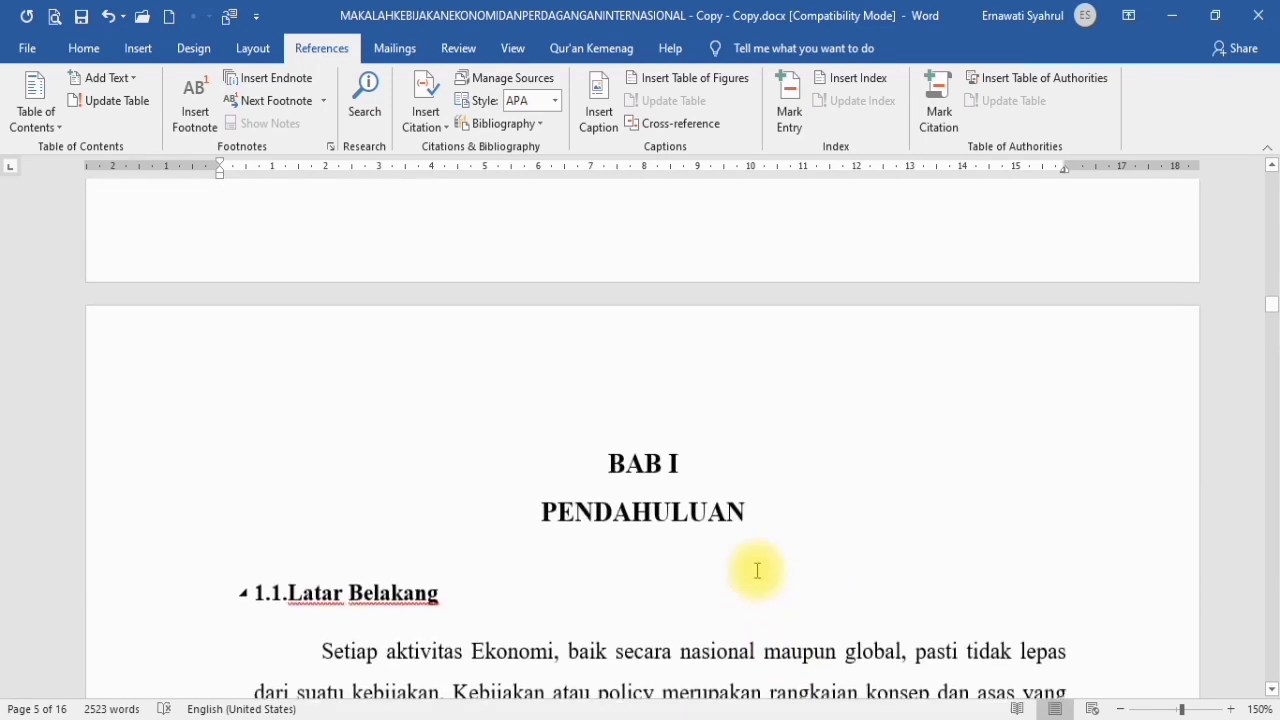
scroll(757, 570, "down", 12)
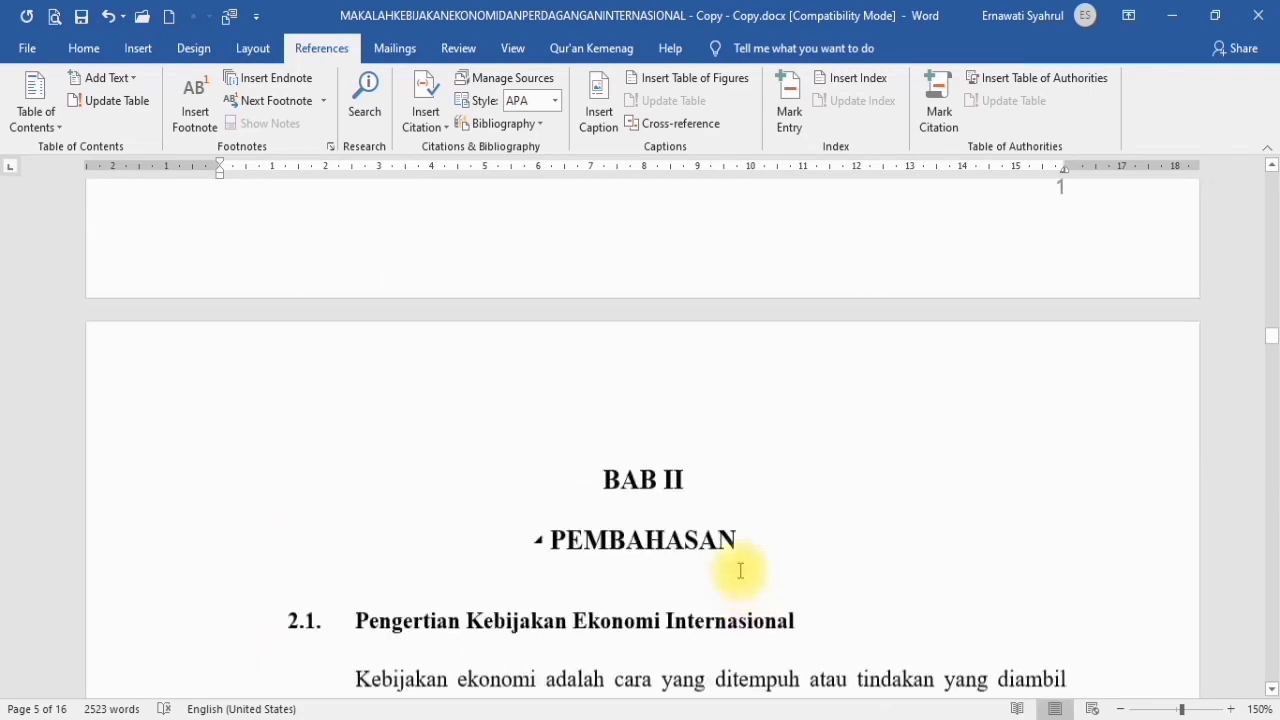
left_click(551, 574)
key("BackSpace")
key("BackSpace")
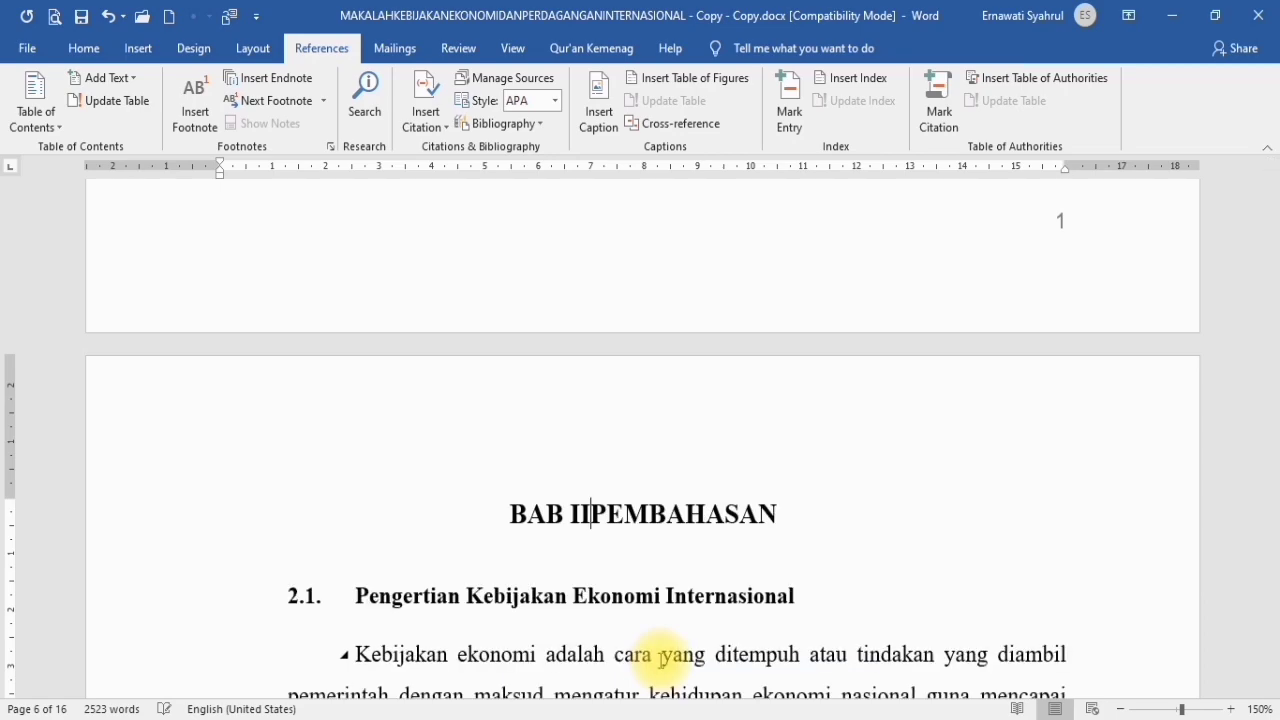
key("Return")
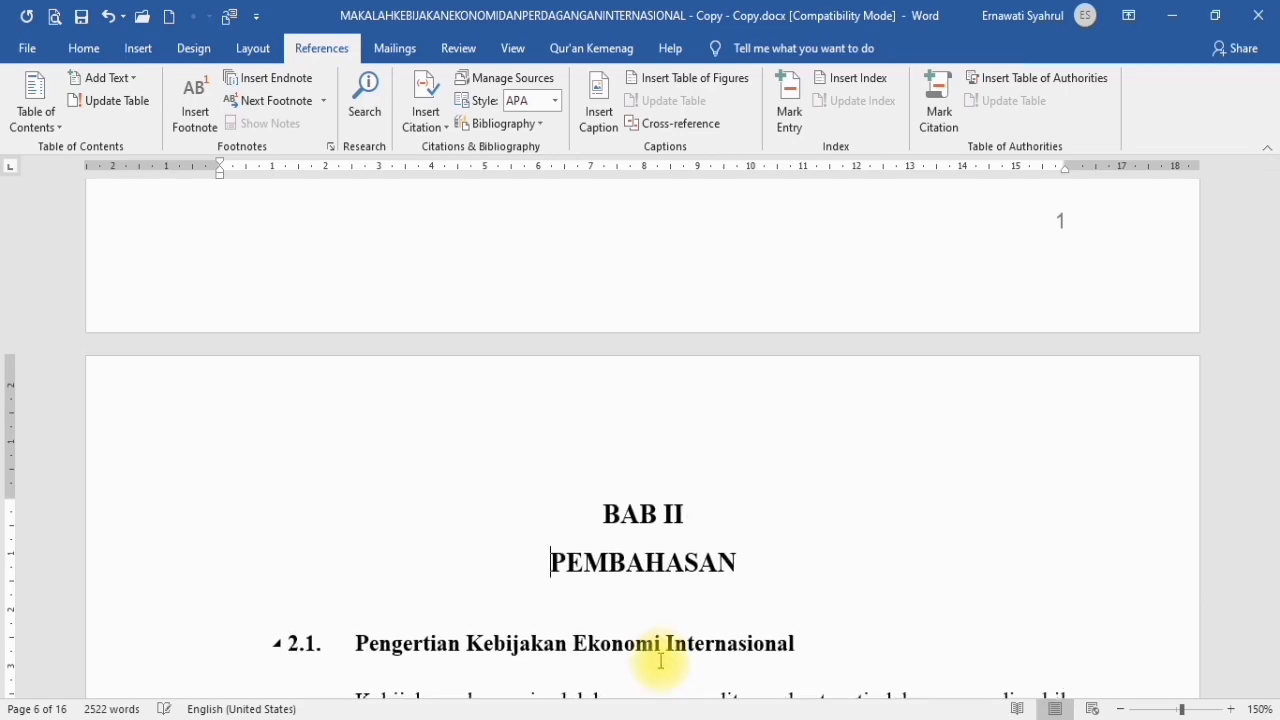
Merge PENUTUP into the BAB III heading as one centred paragraph, separating the two with a manual line break
scroll(674, 586, "down", 15)
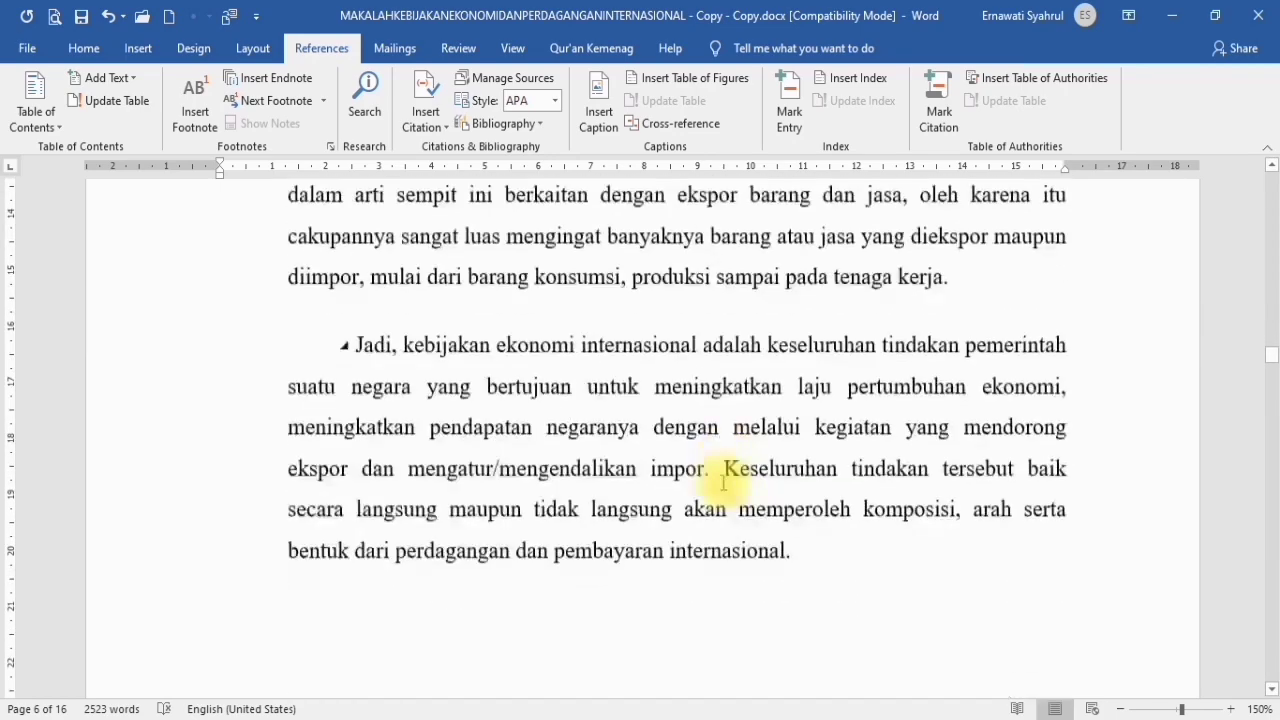
scroll(705, 497, "down", 20)
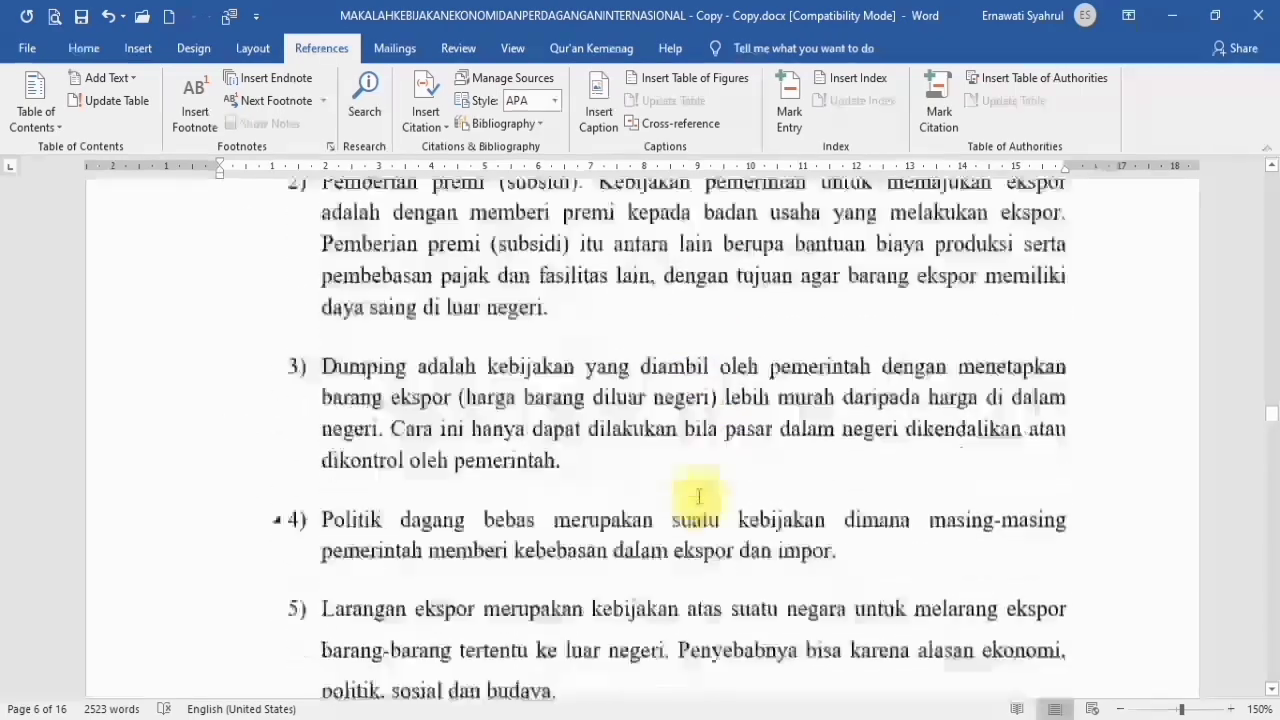
scroll(699, 494, "down", 20)
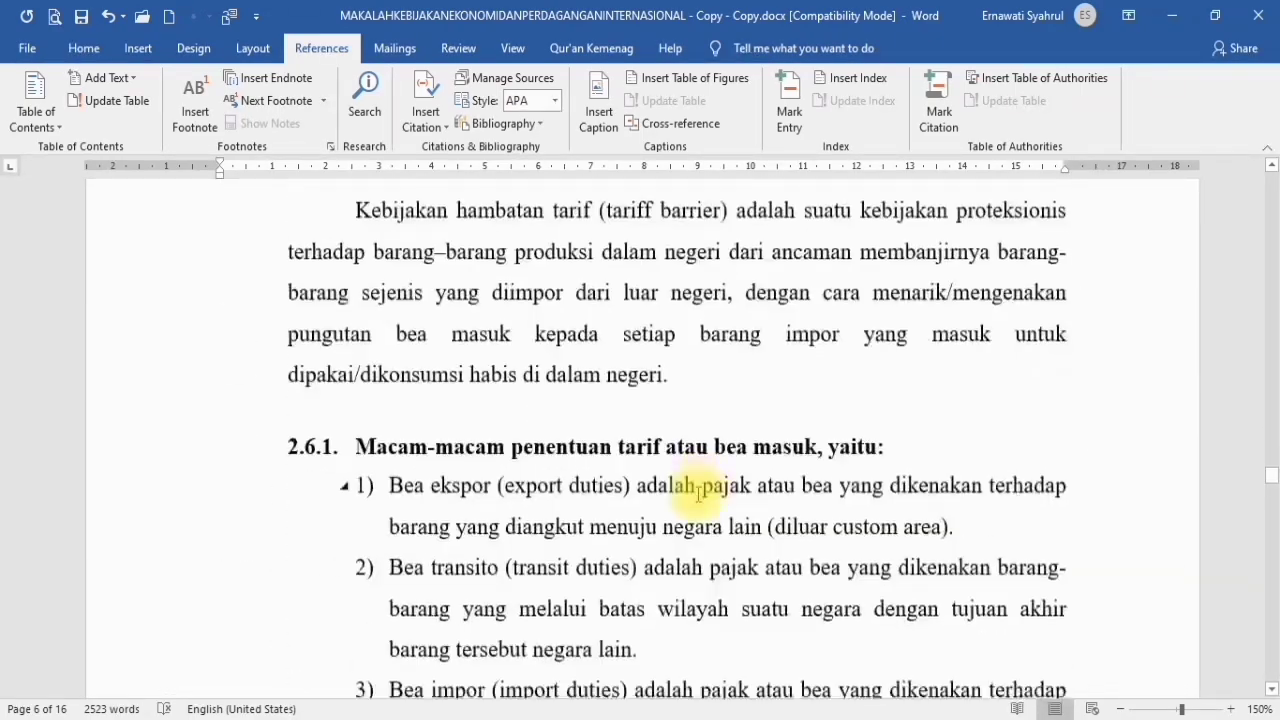
scroll(698, 494, "down", 20)
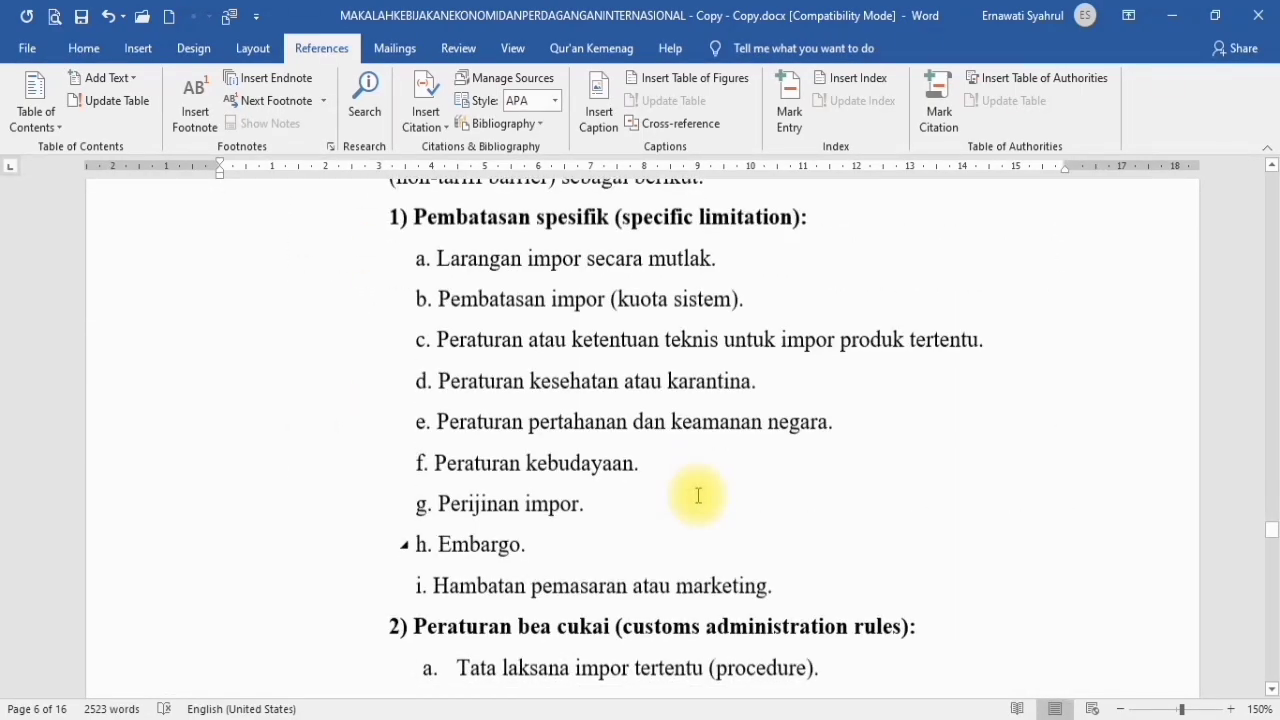
scroll(698, 494, "down", 20)
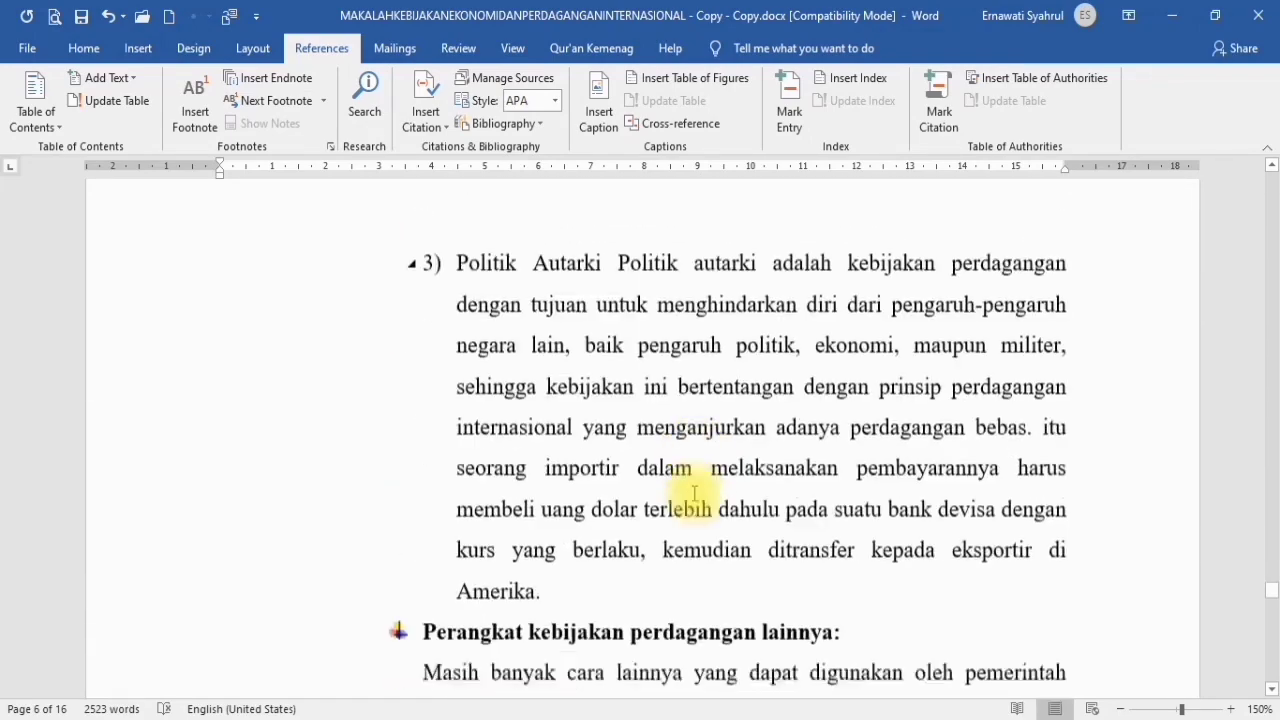
scroll(693, 494, "down", 5)
scroll(660, 450, "up", 3)
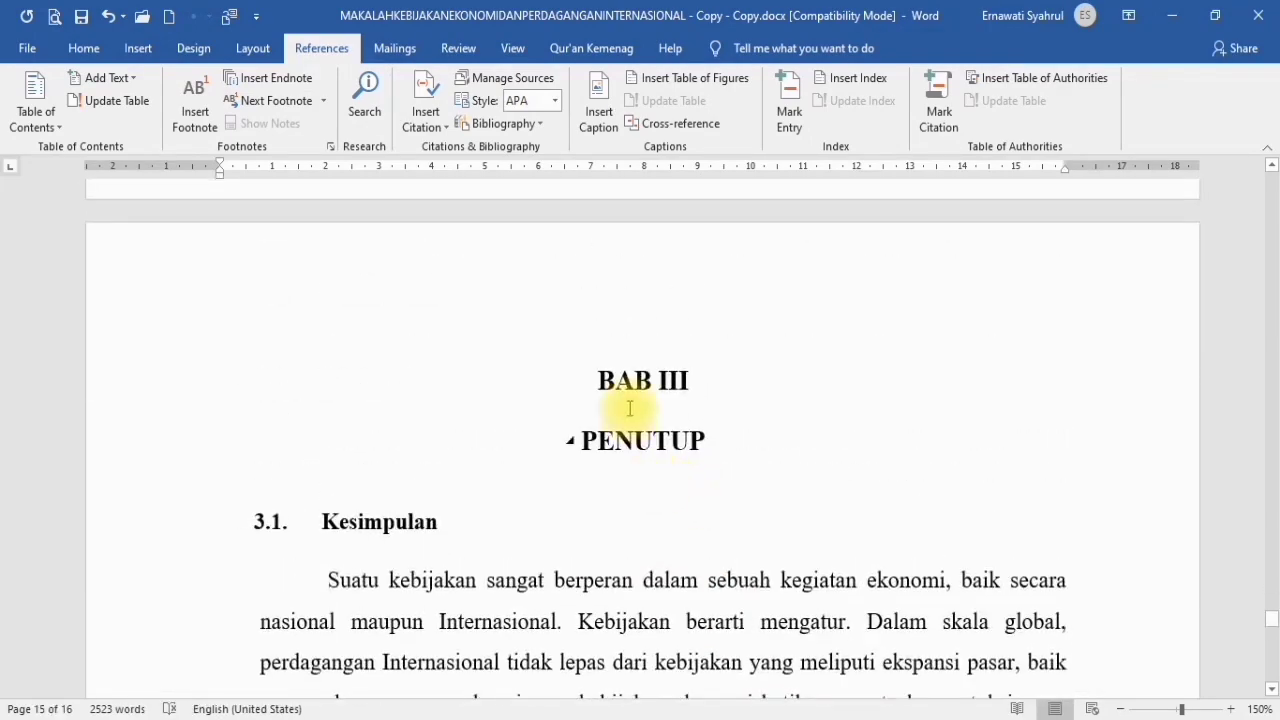
left_click(584, 445)
key("BackSpace")
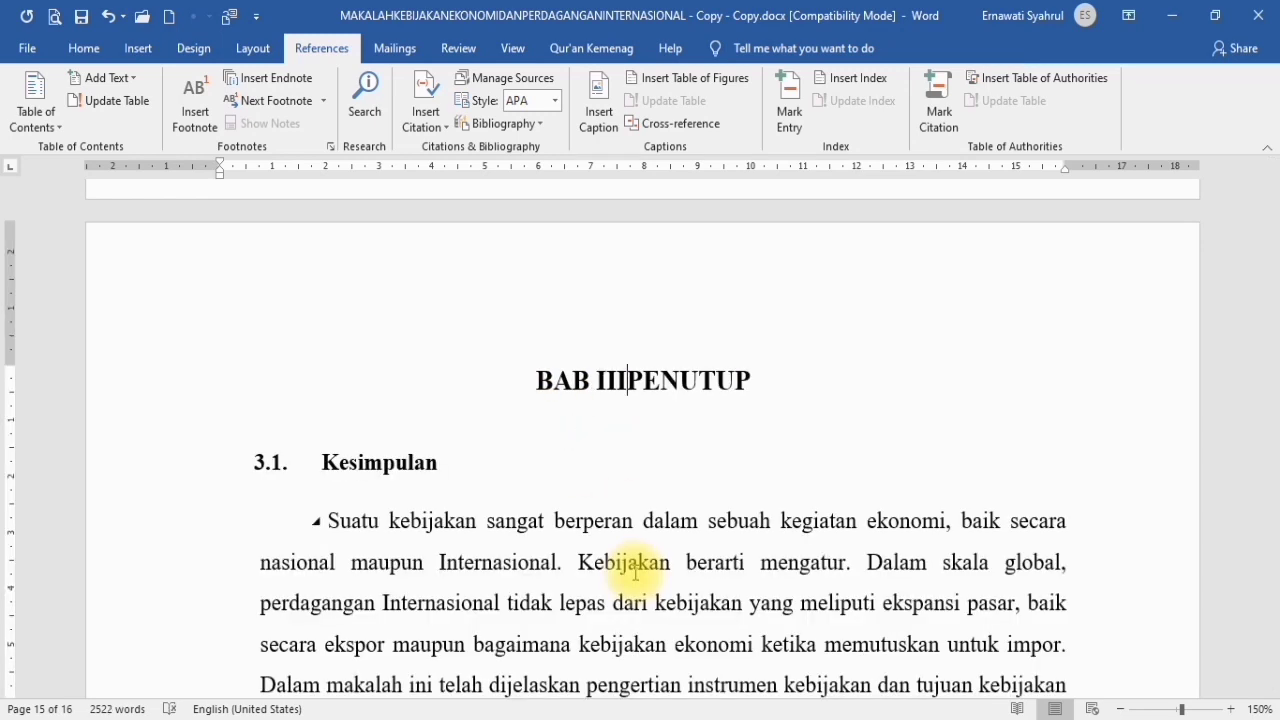
key("Return")
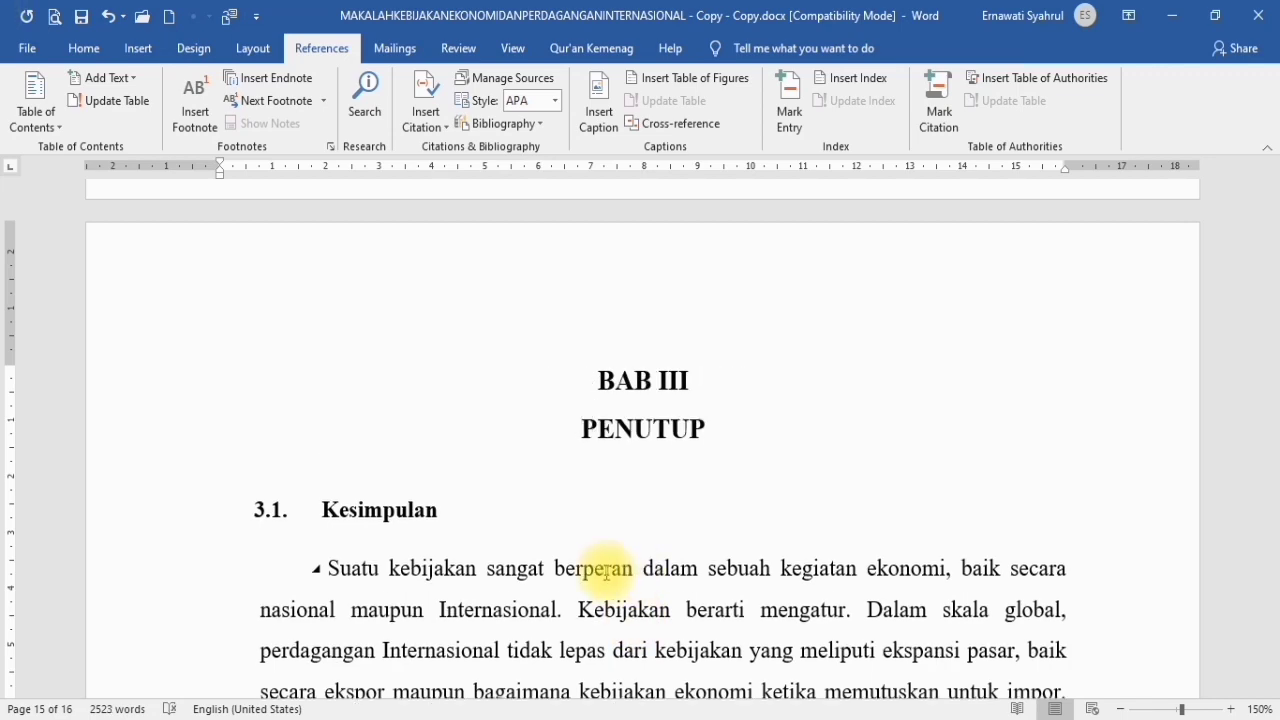
Update the entire table of contents again to pick up the merged BAB II and BAB III headings
scroll(600, 565, "down", 10)
double_click(600, 558)
left_click_drag(1275, 404, 1271, 178)
scroll(762, 504, "down", 5)
scroll(762, 504, "down", 15)
scroll(759, 528, "down", 5)
scroll(758, 528, "up", 3)
left_click(401, 396)
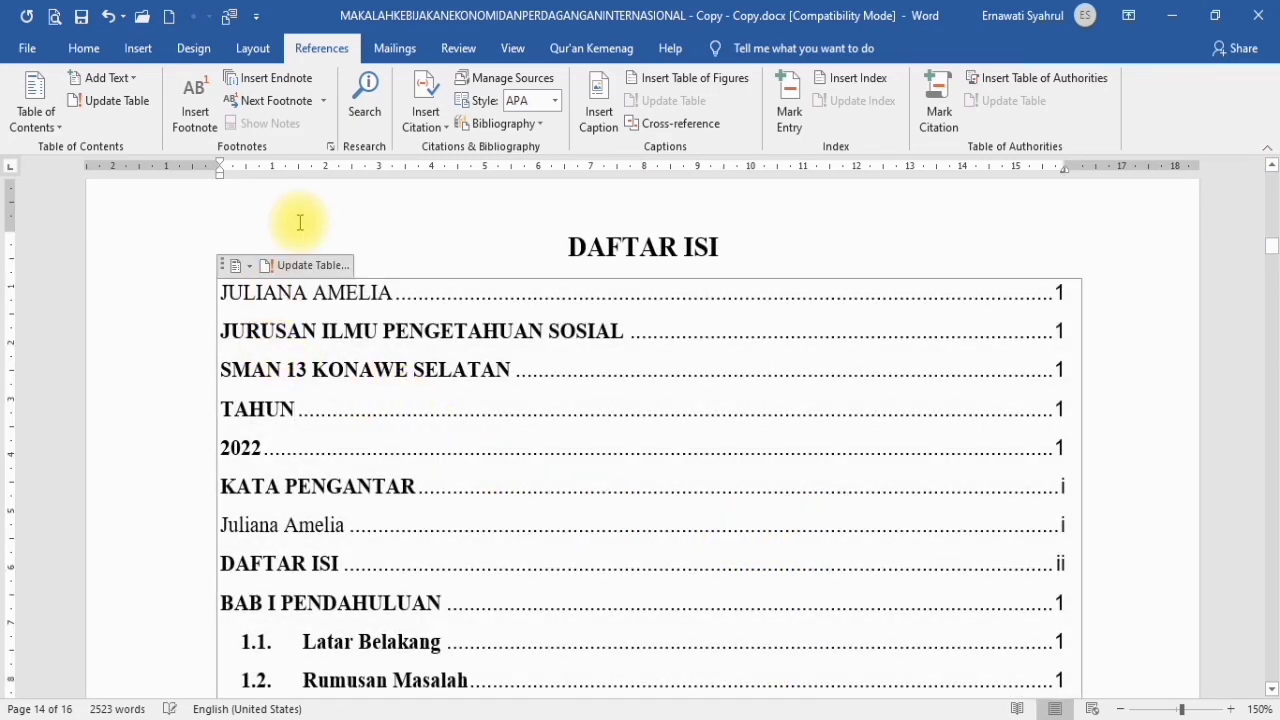
left_click(300, 266)
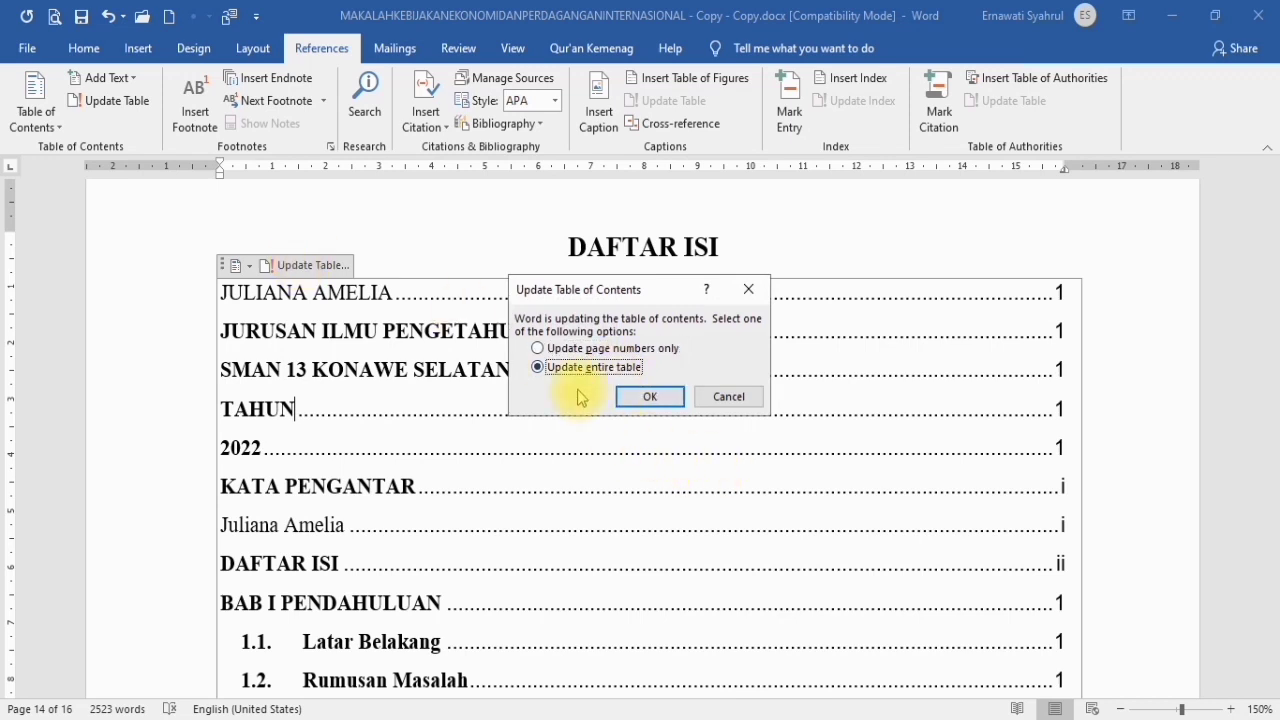
left_click(650, 400)
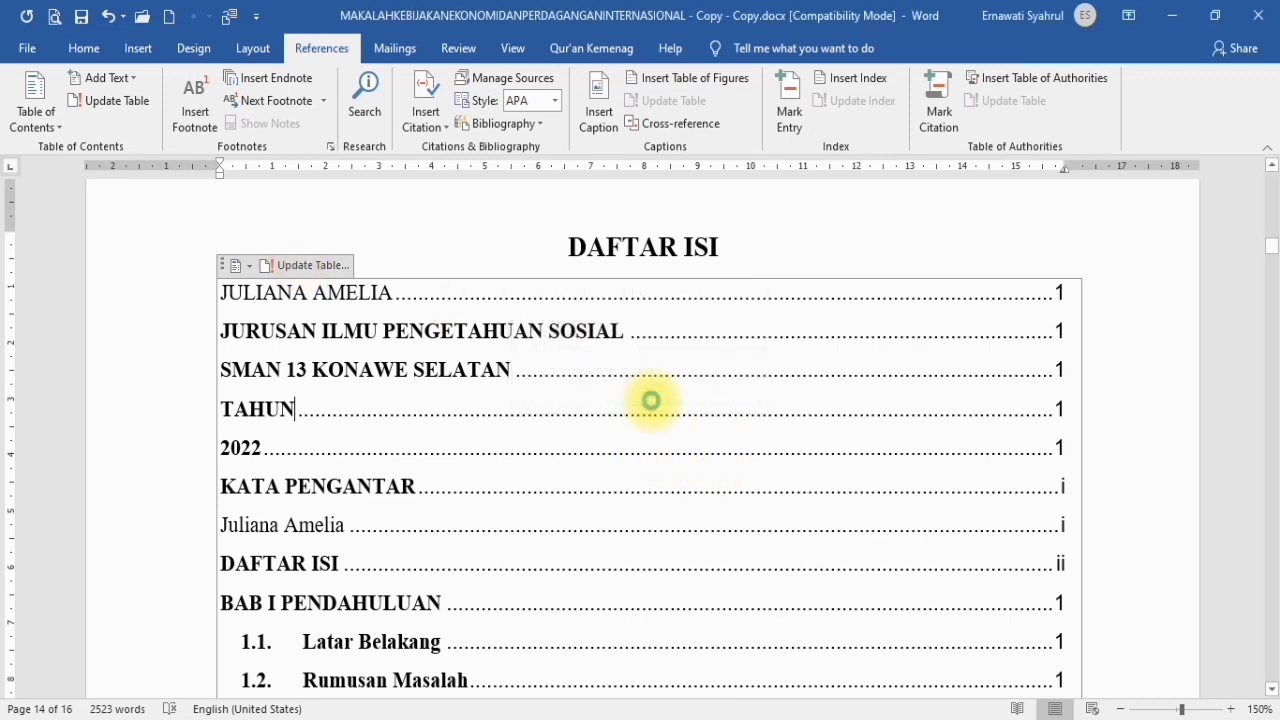
Delete the student's name, JURUSAN ILMU PENGETAHUAN SOSIAL, SMAN 13 KONAWE SELATAN, TAHUN and 2022 entries from the start of the table of contents
scroll(608, 563, "down", 5)
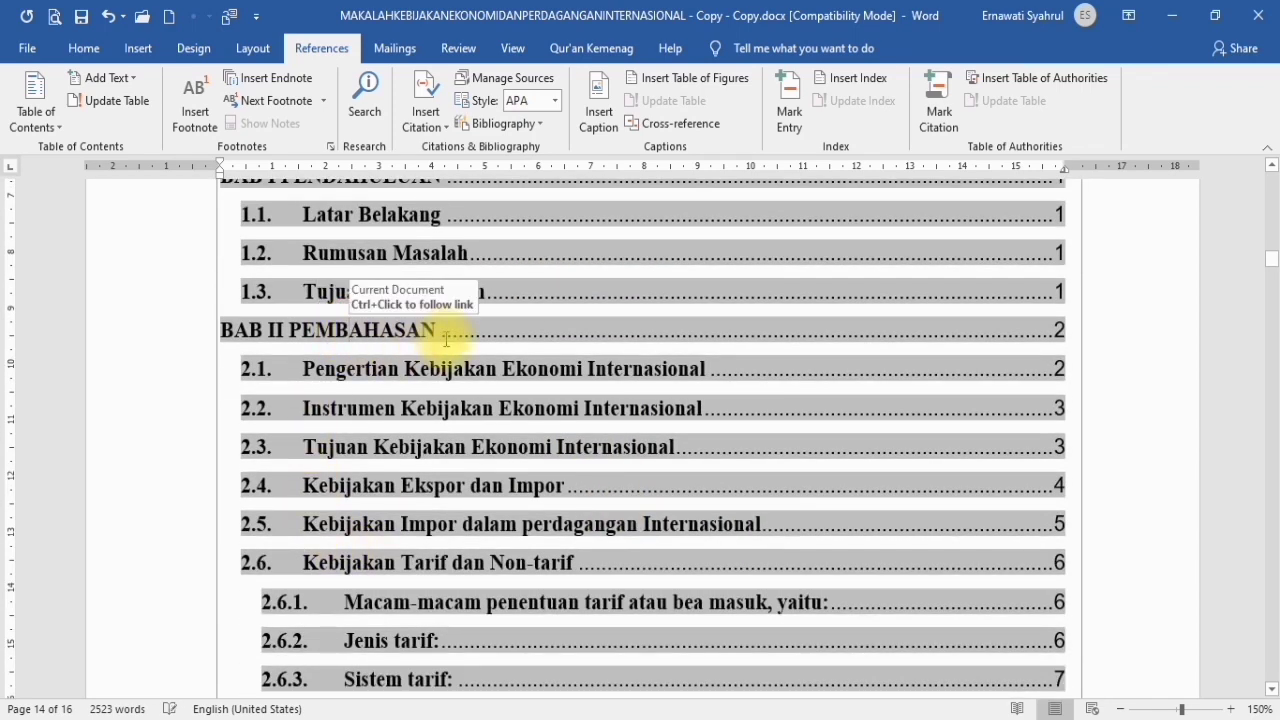
left_click(348, 330)
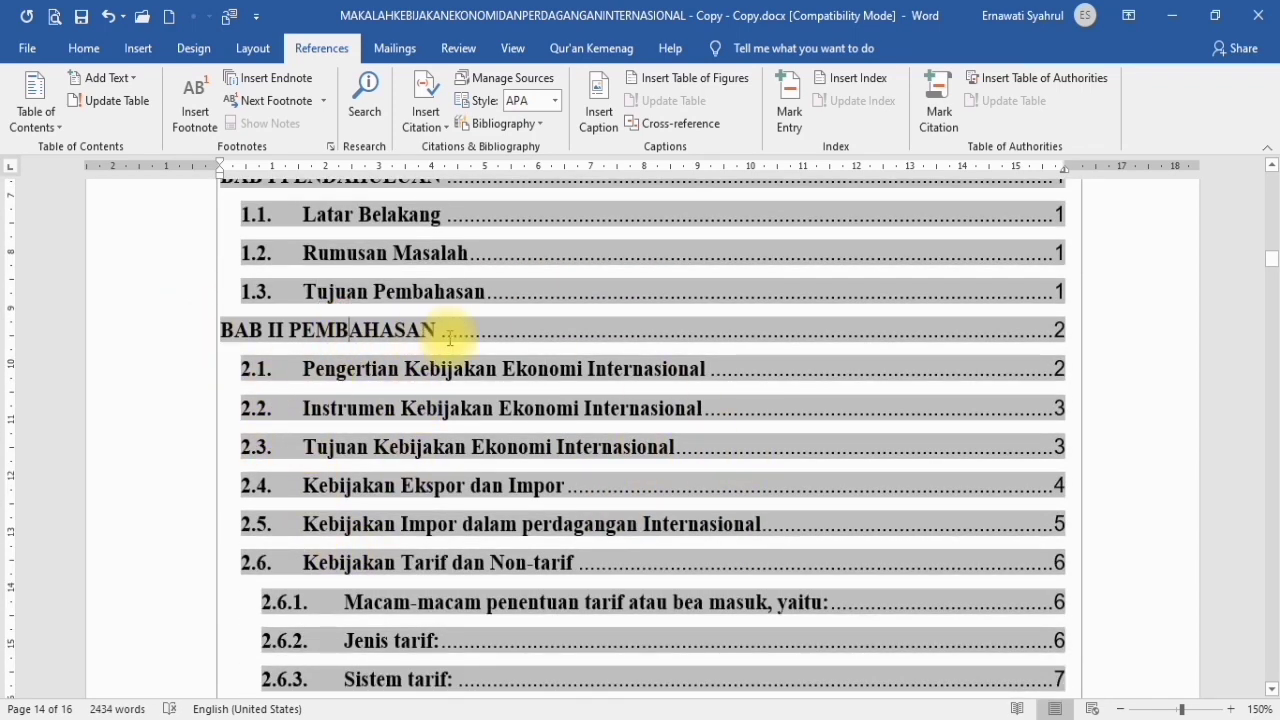
scroll(480, 420, "up", 4)
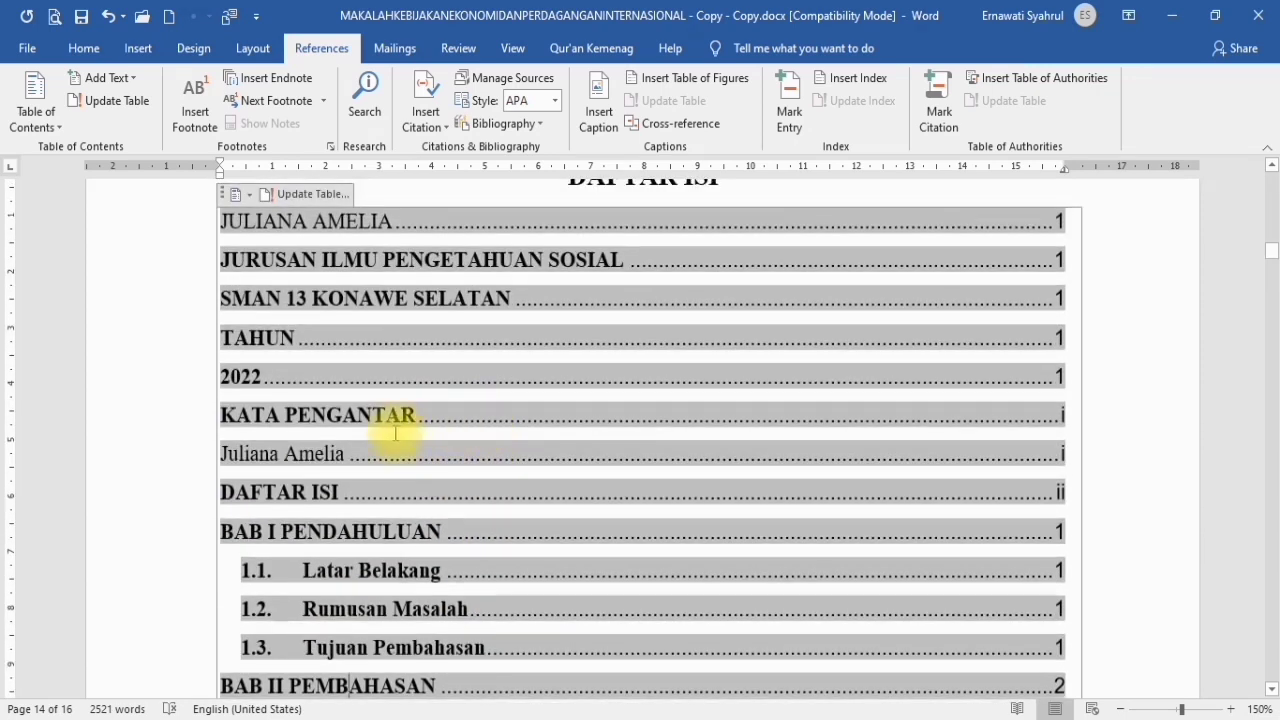
scroll(460, 561, "down", 9)
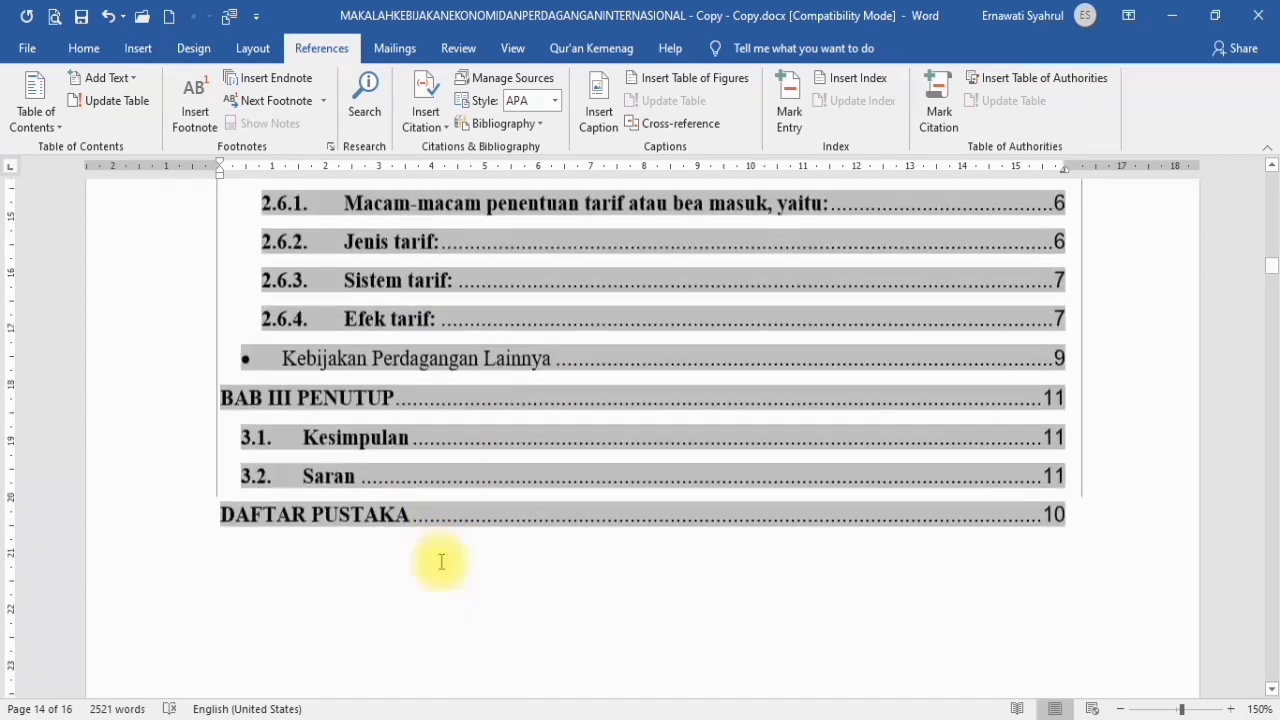
scroll(441, 561, "up", 10)
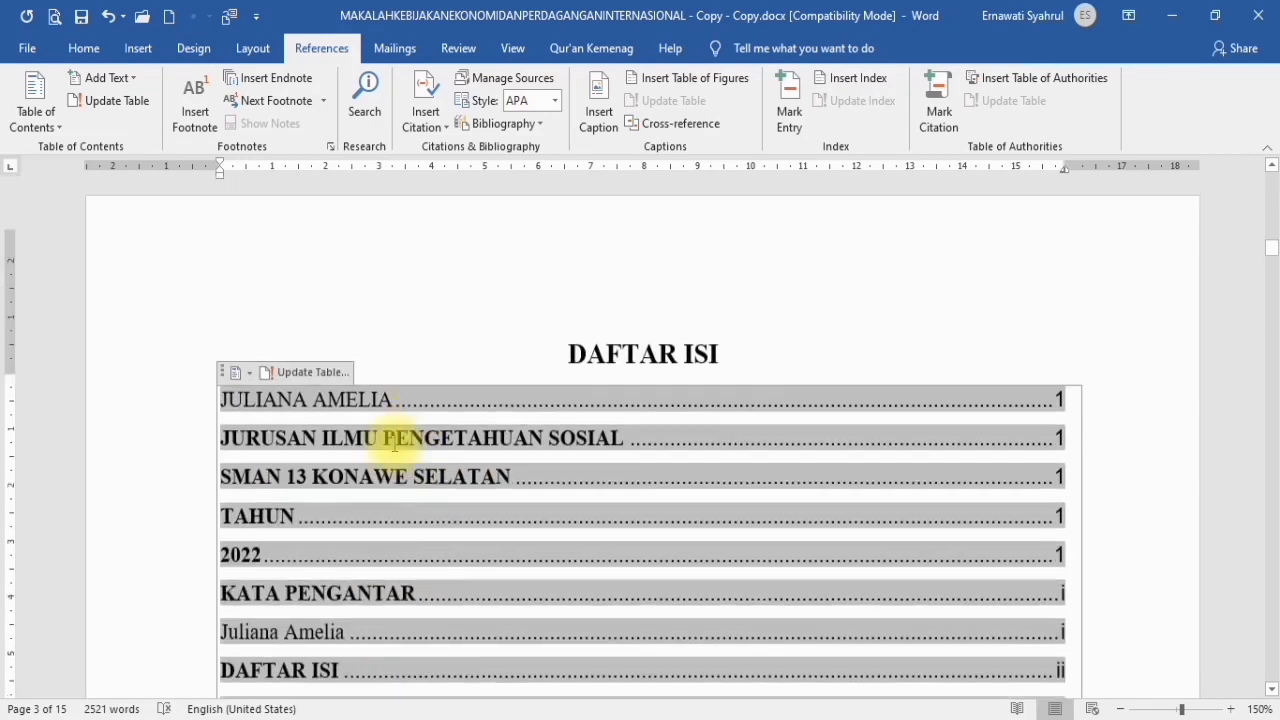
left_click_drag(229, 434, 1067, 438)
key("Delete")
left_click_drag(229, 470, 903, 590)
key("Delete")
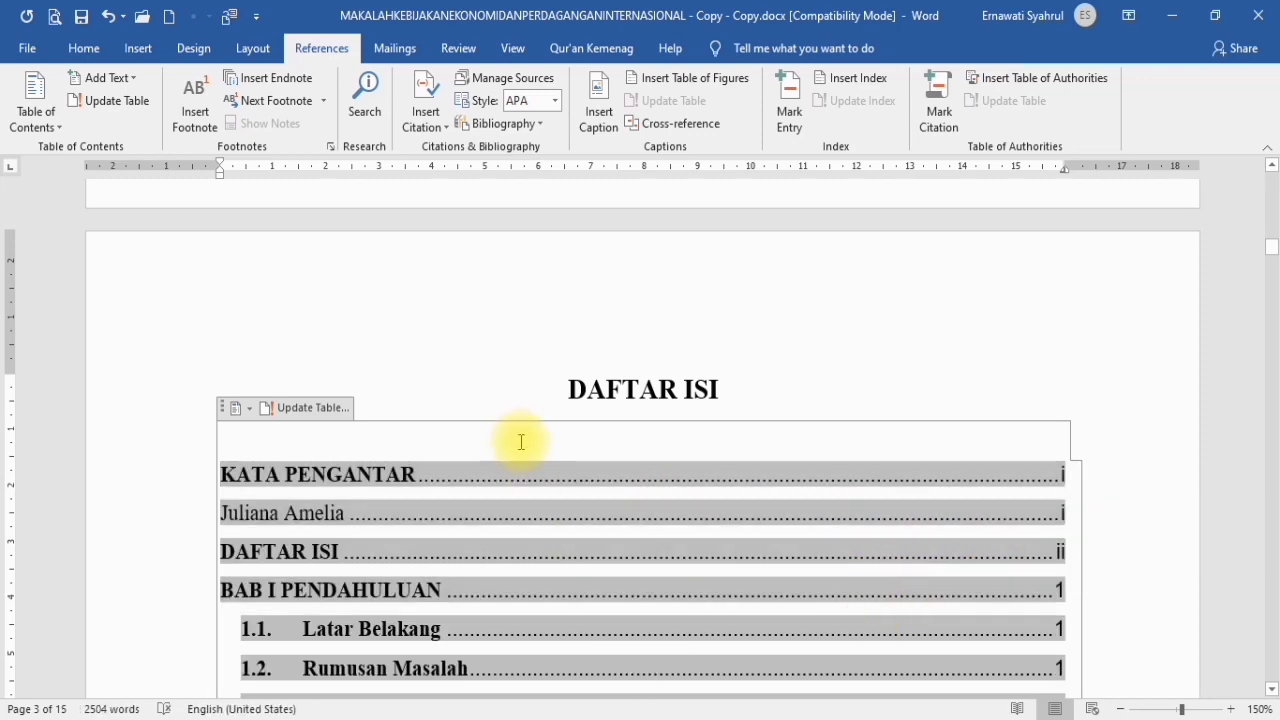
Delete the student's name entry between KATA PENGANTAR and DAFTAR ISI from the updated table of contents
left_click_drag(229, 514, 833, 497)
left_click_drag(229, 514, 686, 526)
key("Delete")
scroll(569, 565, "down", 5)
scroll(569, 565, "down", 4)
left_click(566, 560)
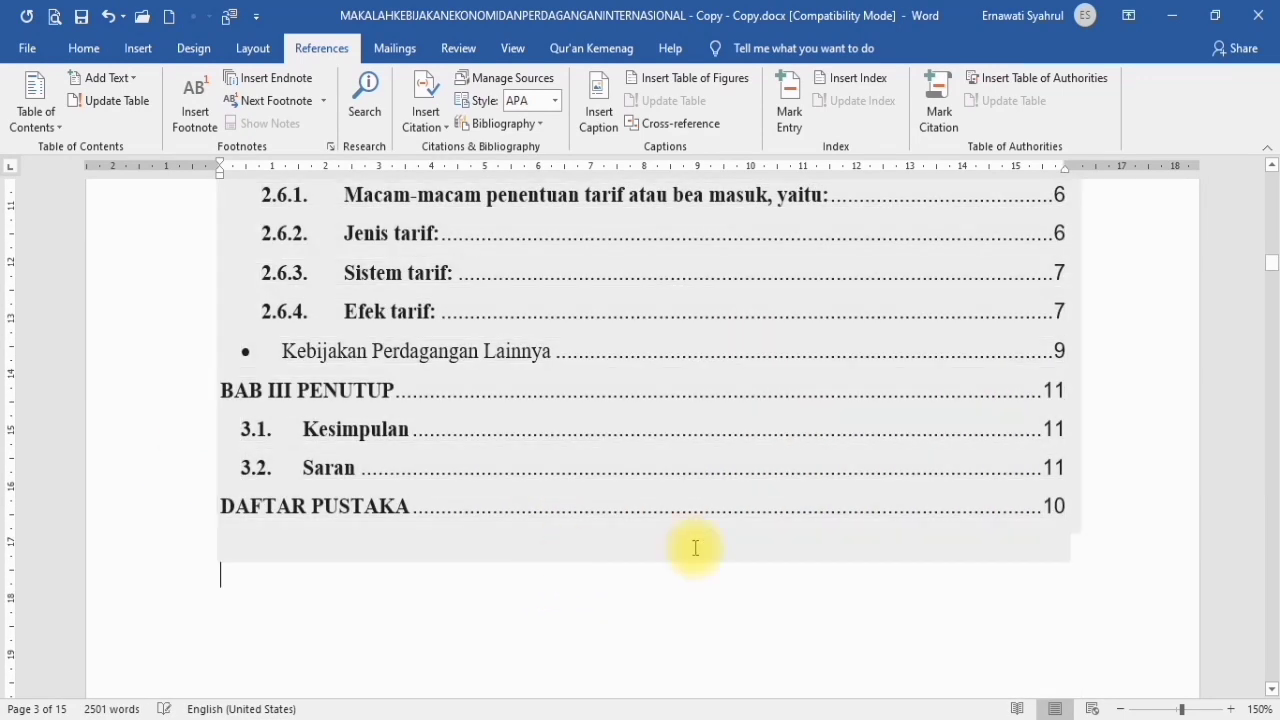
Delete the Kebijakan Perdagangan Lainnya entry and its bullet, keeping BAB III PENUTUP as an unindented entry on its own line
scroll(1108, 463, "up", 6)
scroll(1108, 463, "up", 2)
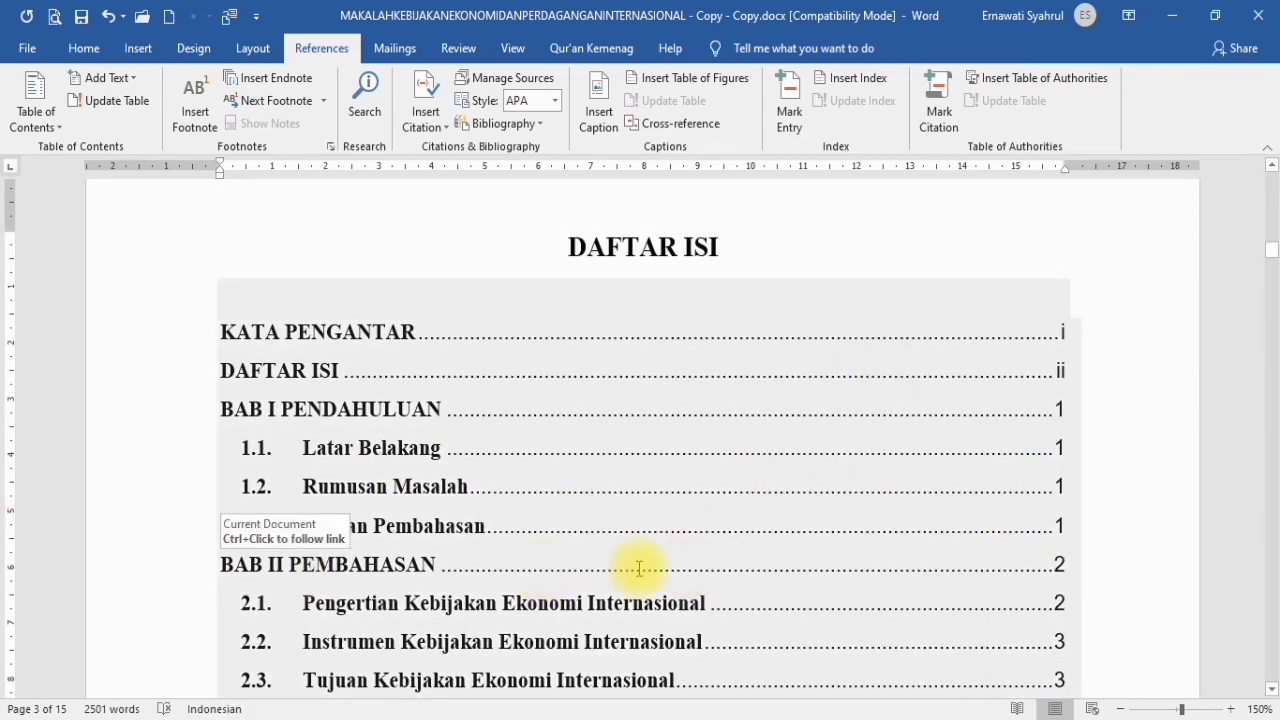
scroll(638, 570, "up", 5)
scroll(637, 568, "down", 5)
scroll(638, 572, "down", 3)
left_click_drag(281, 363, 246, 350)
key("Delete")
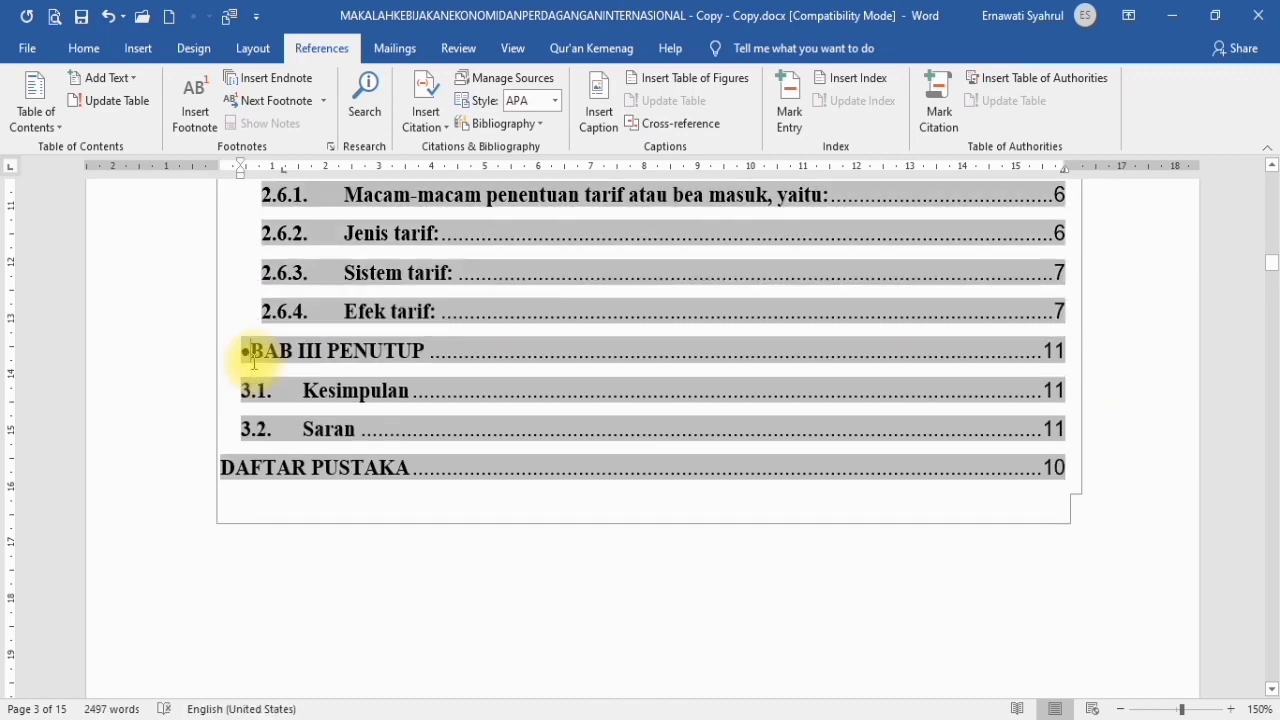
scroll(214, 363, "up", 5)
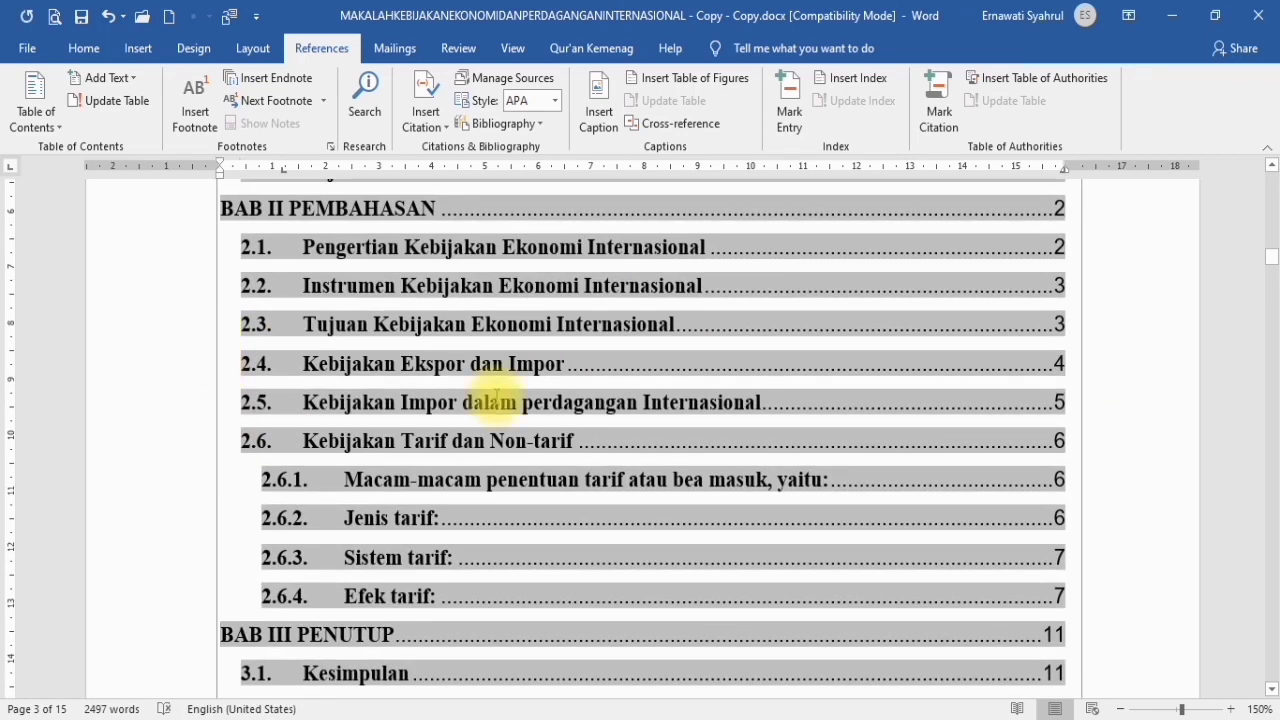
Review the cleaned table of contents and the KATA PENGANTAR page before it
scroll(780, 534, "up", 7)
scroll(820, 563, "down", 4)
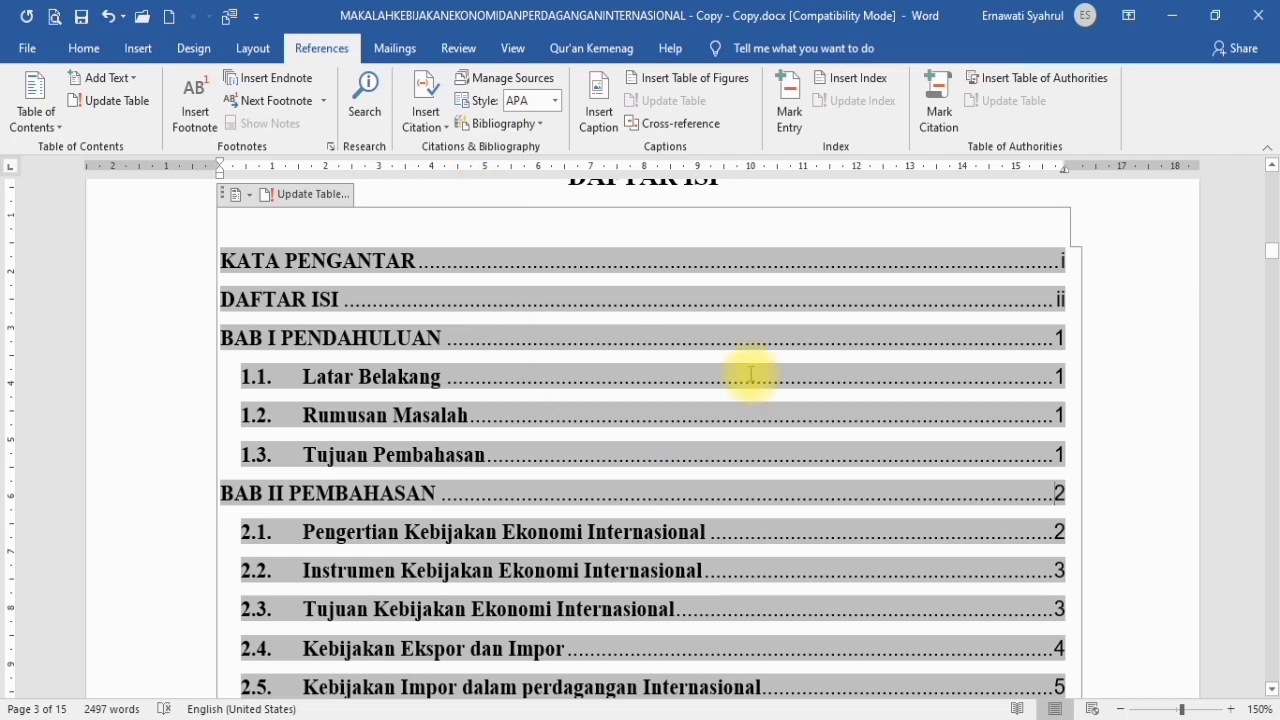
scroll(740, 390, "up", 3)
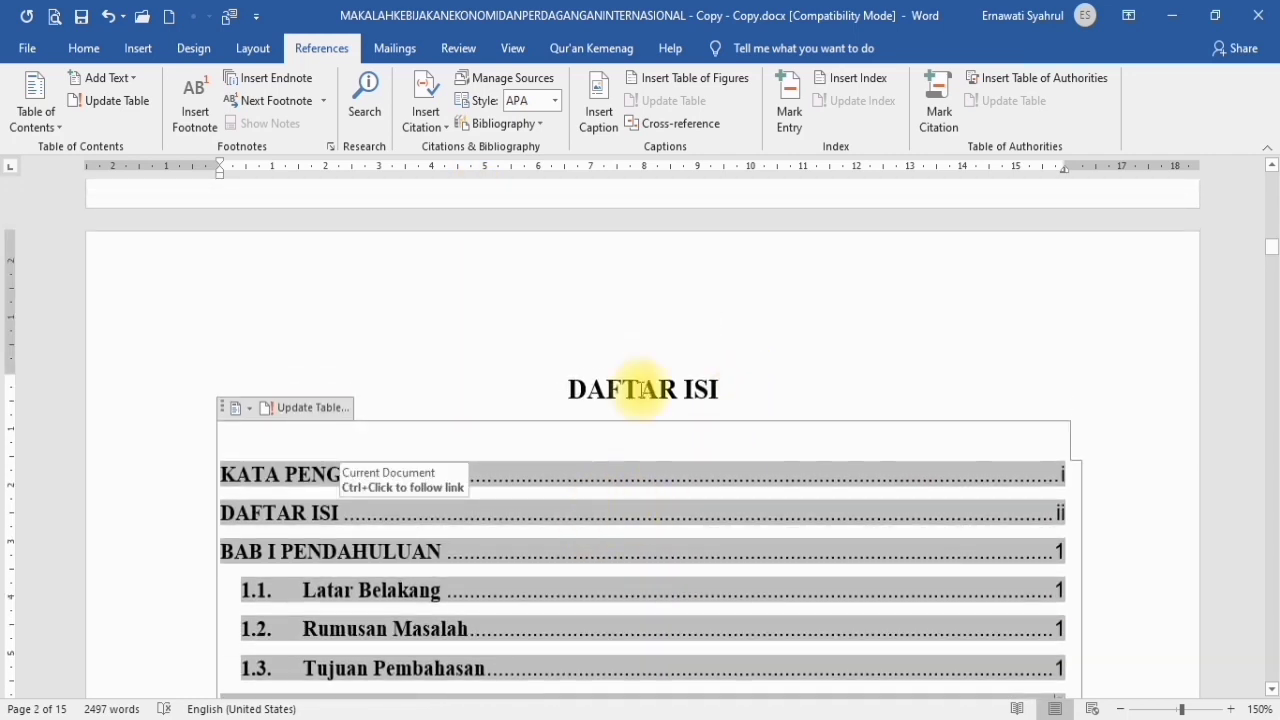
scroll(624, 427, "up", 3)
scroll(624, 427, "up", 5)
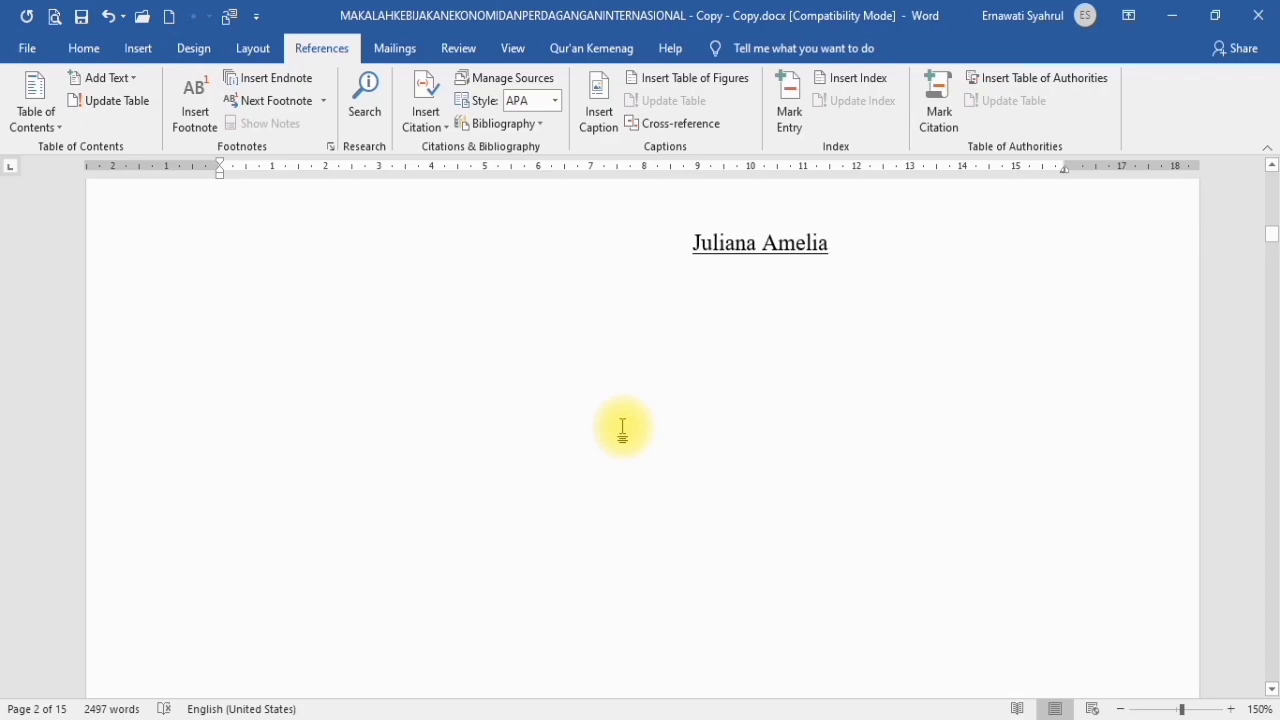